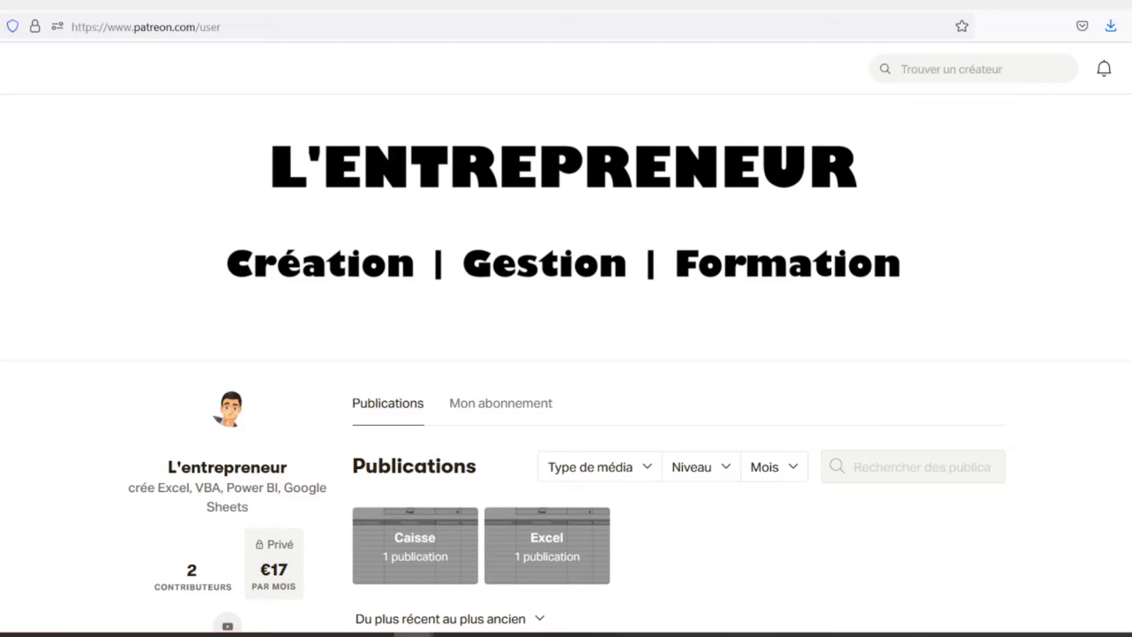
Step: Look through the publications on the Patreon creator page, including the Feuilles de caisse post and its attached file
{"action": "scroll", "coordinate": [566, 354], "scroll_direction": "down", "scroll_amount": 2}
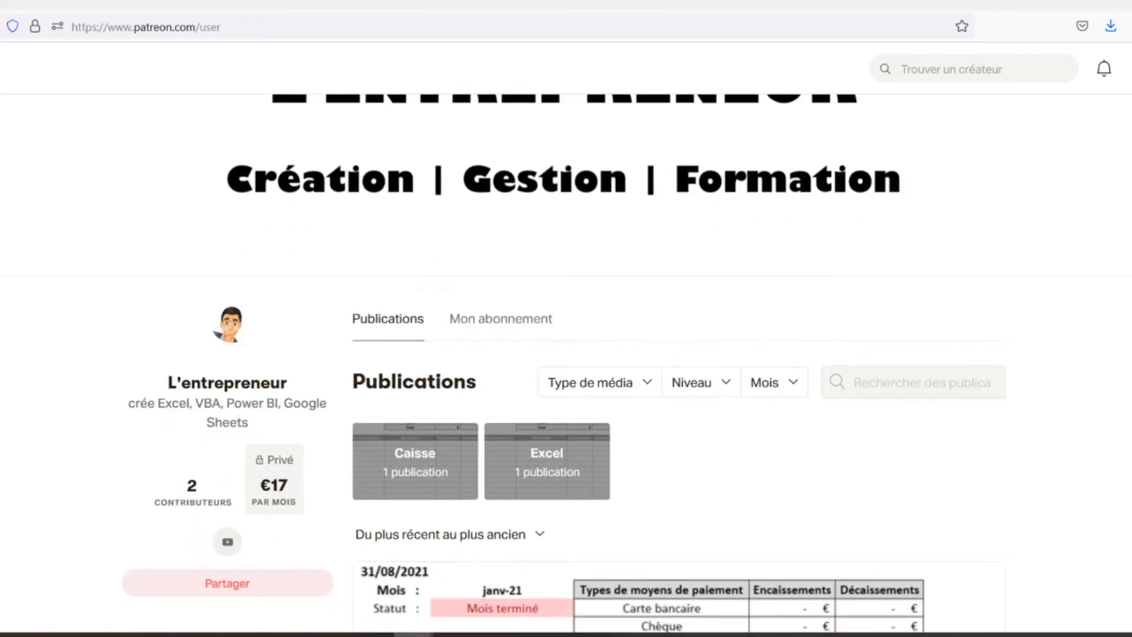
{"action": "scroll", "coordinate": [566, 354], "scroll_direction": "down", "scroll_amount": 2}
{"action": "scroll", "coordinate": [566, 354], "scroll_direction": "down", "scroll_amount": 2}
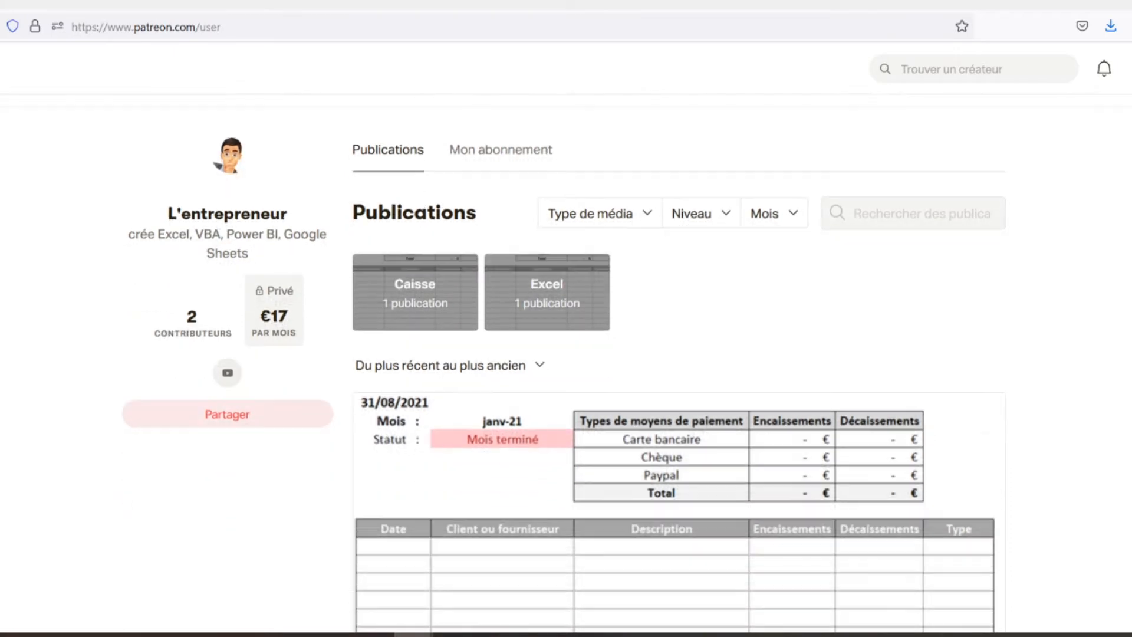
{"action": "scroll", "coordinate": [566, 354], "scroll_direction": "down", "scroll_amount": 2}
{"action": "scroll", "coordinate": [566, 354], "scroll_direction": "down", "scroll_amount": 2}
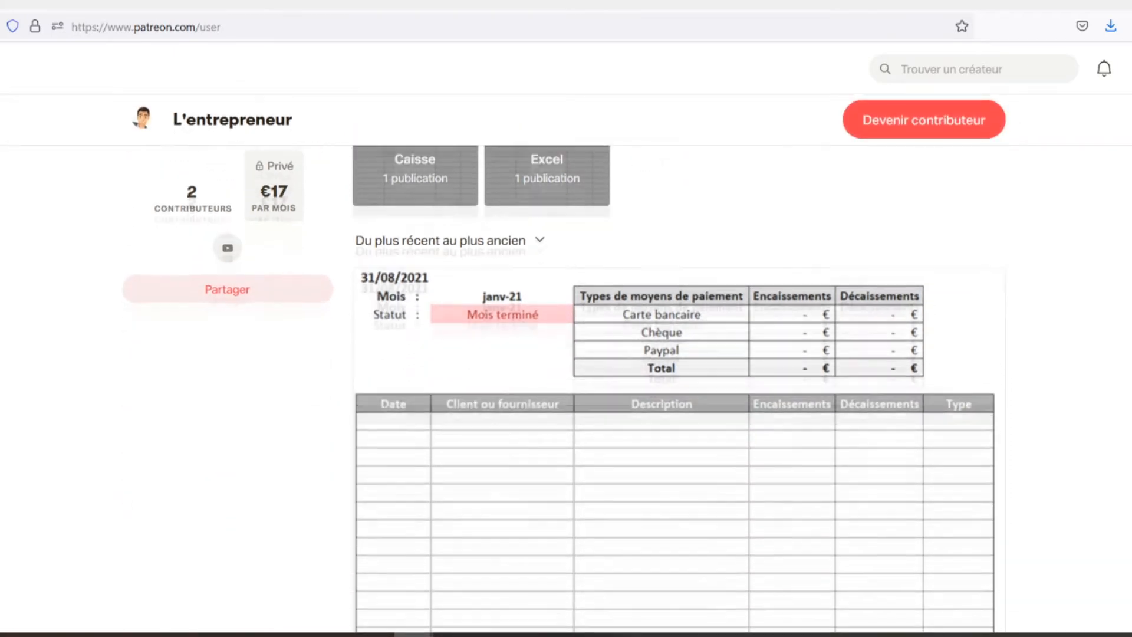
{"action": "scroll", "coordinate": [566, 354], "scroll_direction": "down", "scroll_amount": 2}
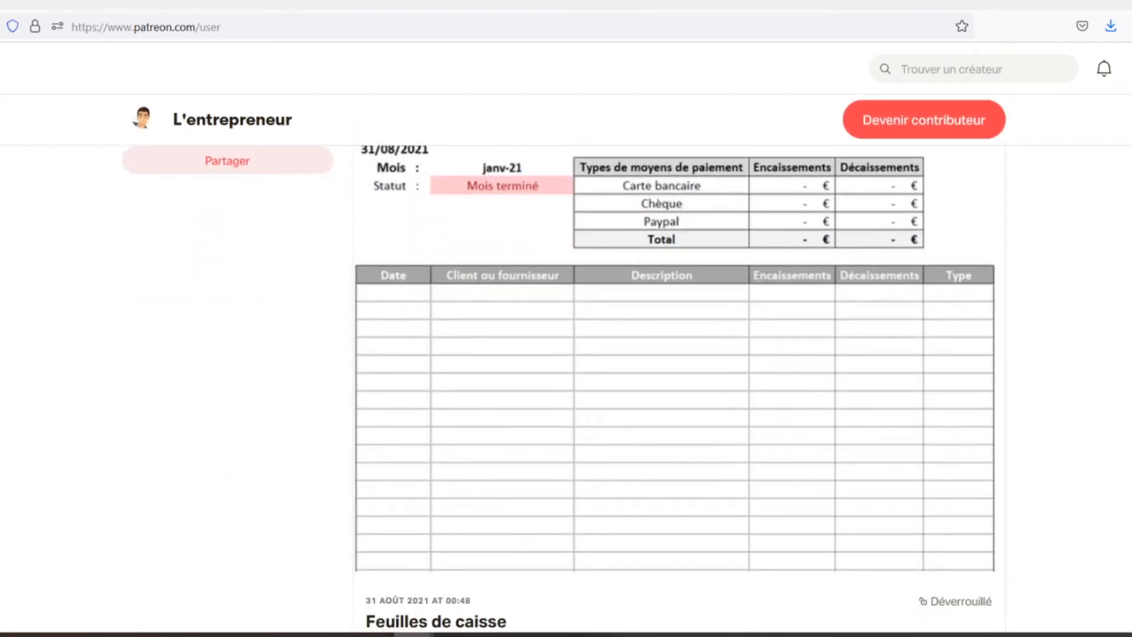
{"action": "scroll", "coordinate": [566, 354], "scroll_direction": "down", "scroll_amount": 2}
{"action": "scroll", "coordinate": [566, 353], "scroll_direction": "down", "scroll_amount": 2}
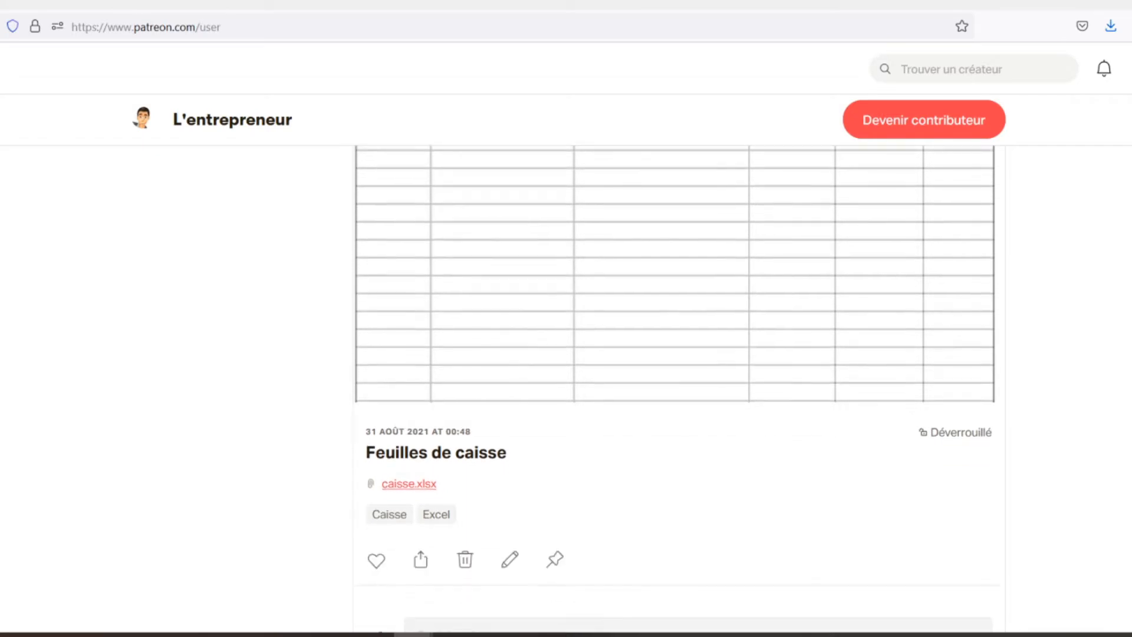
{"action": "scroll", "coordinate": [566, 354], "scroll_direction": "down", "scroll_amount": 2}
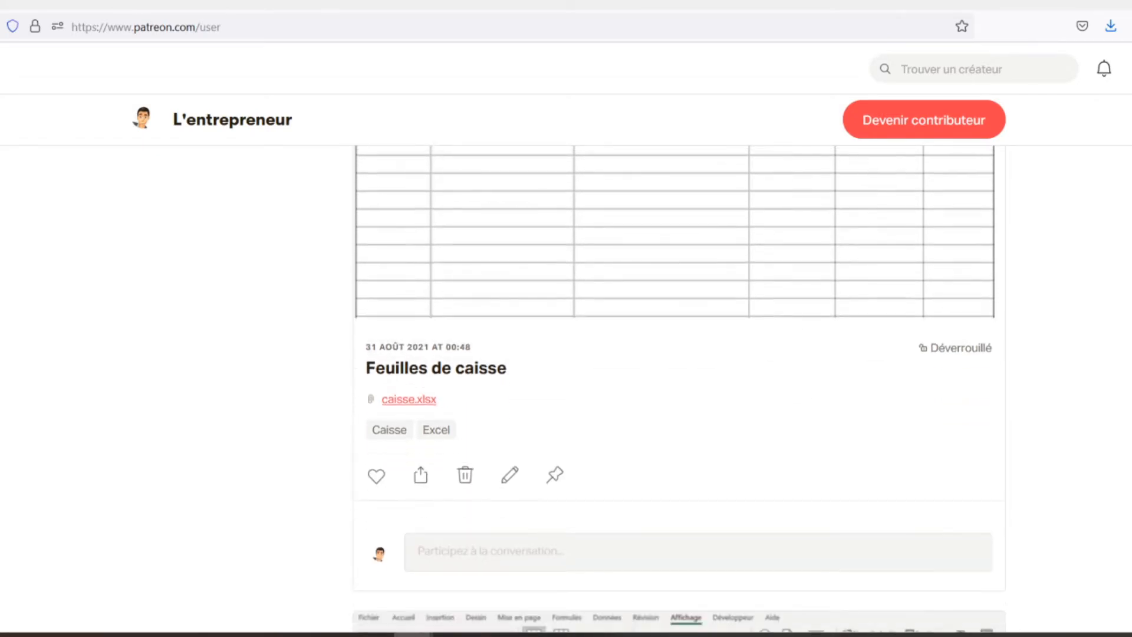
{"action": "scroll", "coordinate": [566, 354], "scroll_direction": "down", "scroll_amount": 2}
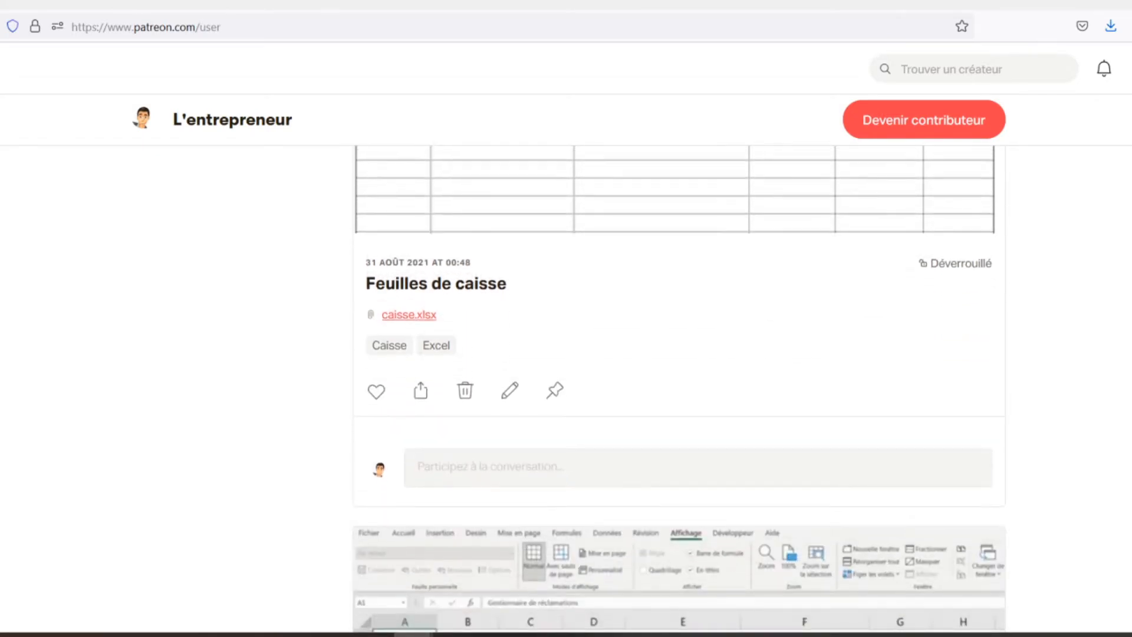
{"action": "scroll", "coordinate": [566, 354], "scroll_direction": "down", "scroll_amount": 2}
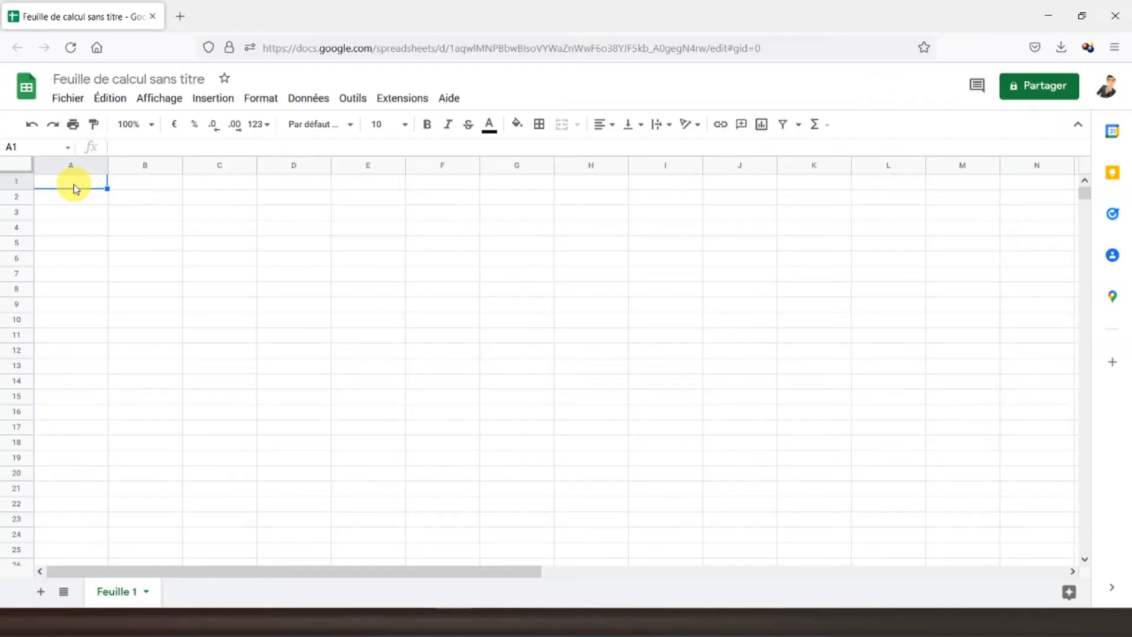
Step: In the blank Google Sheets spreadsheet, rename the sheet Feuille 1 as Travaux
{"action": "double_click", "coordinate": [118, 591]}
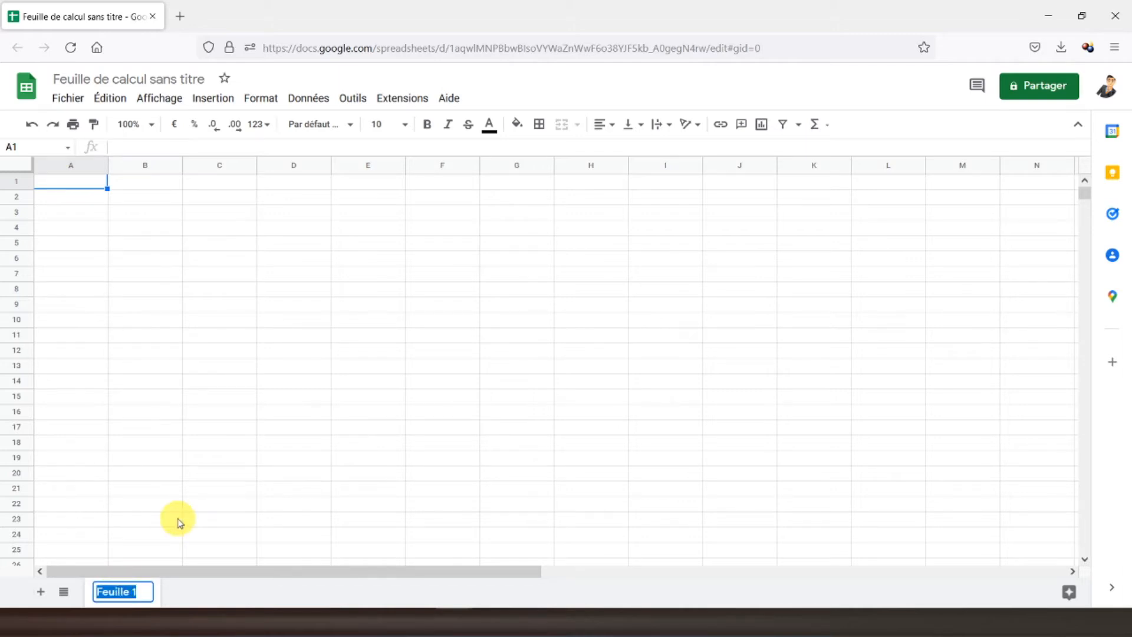
{"action": "type", "text": "Travaux"}
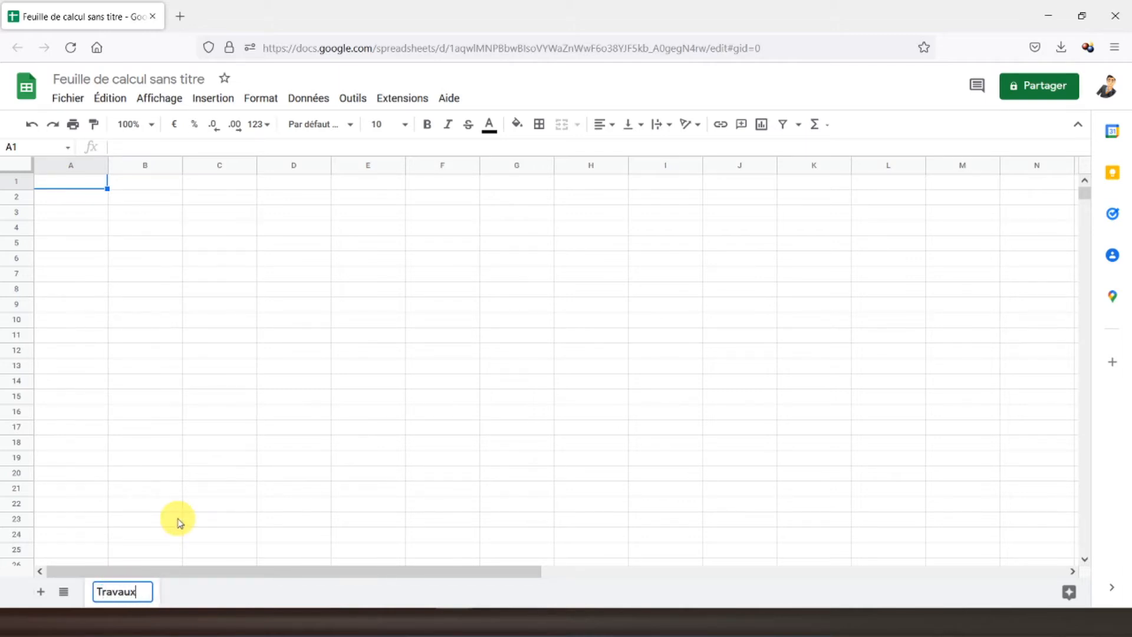
{"action": "key", "text": "Return"}
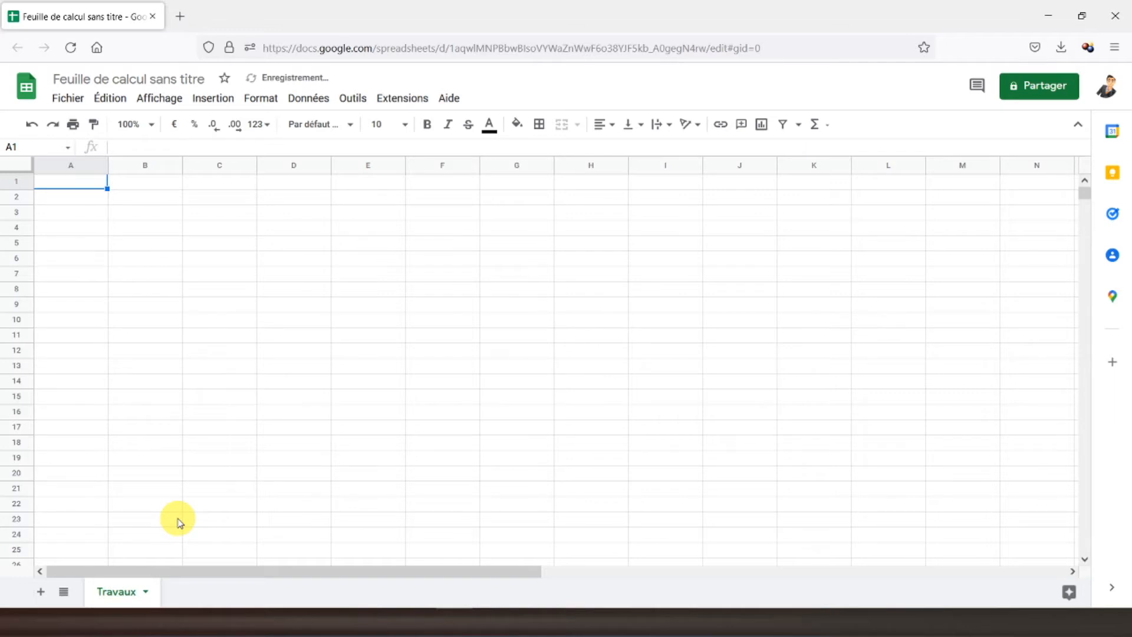
Step: Enter the column headers Besoins in B1 and Unités in C1
{"action": "left_click", "coordinate": [155, 187]}
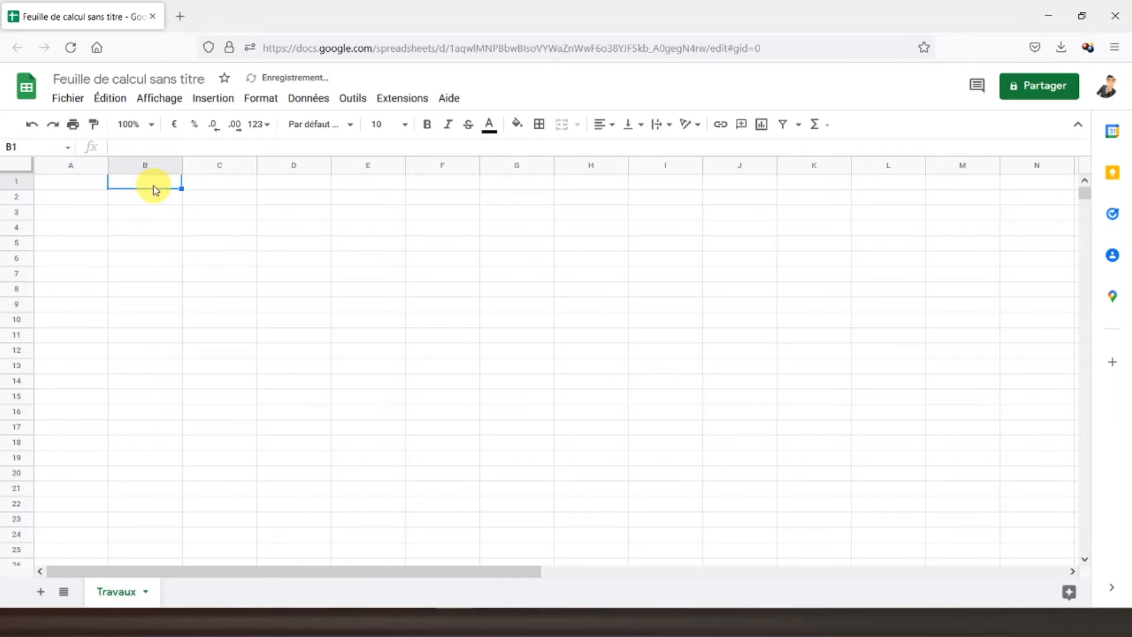
{"action": "type", "text": "Besoins"}
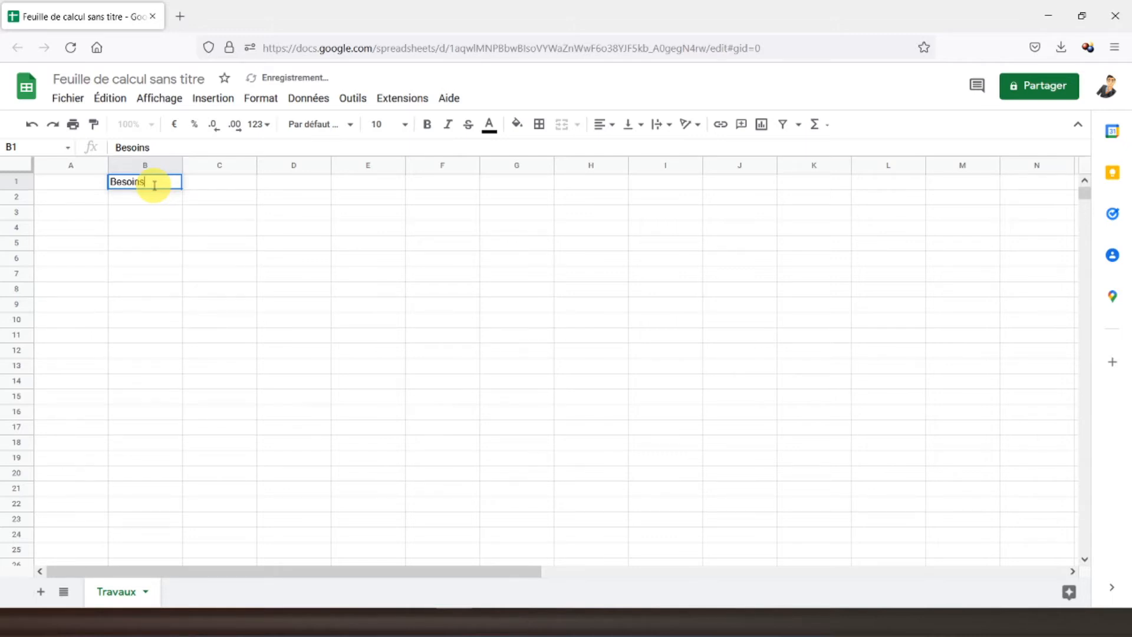
{"action": "key", "text": "Tab"}
{"action": "type", "text": "Un"}
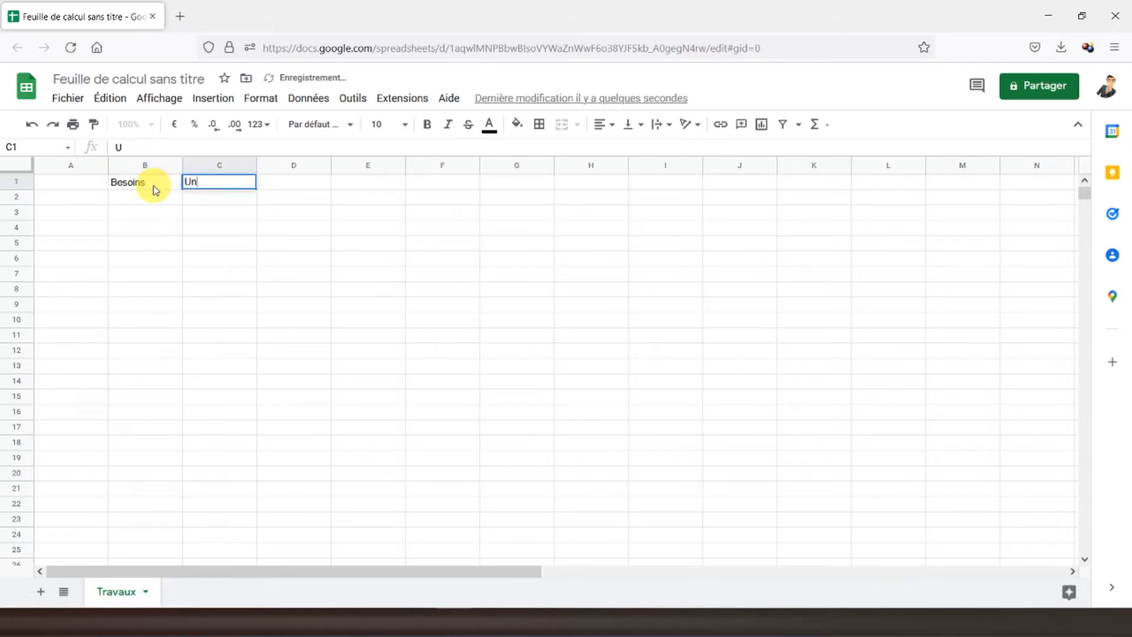
{"action": "type", "text": "ités"}
{"action": "key", "text": "Tab"}
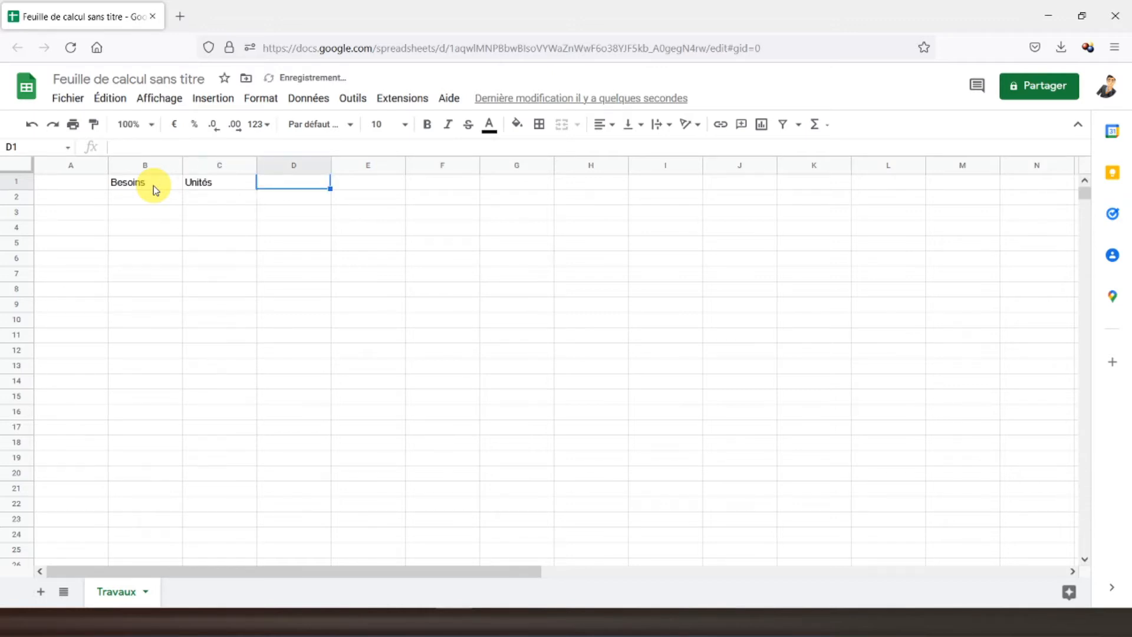
Step: Enter the header "Qté budgetée" in D1, spelled without an accent on the first e of budgetée
{"action": "type", "text": "Qté"}
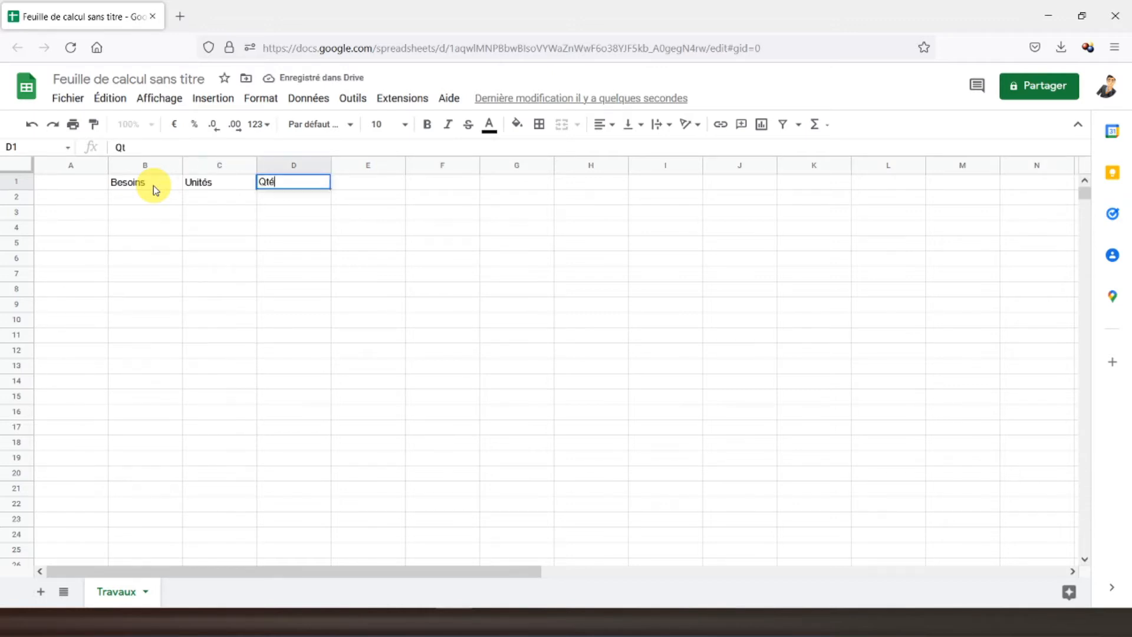
{"action": "type", "text": " budgétée"}
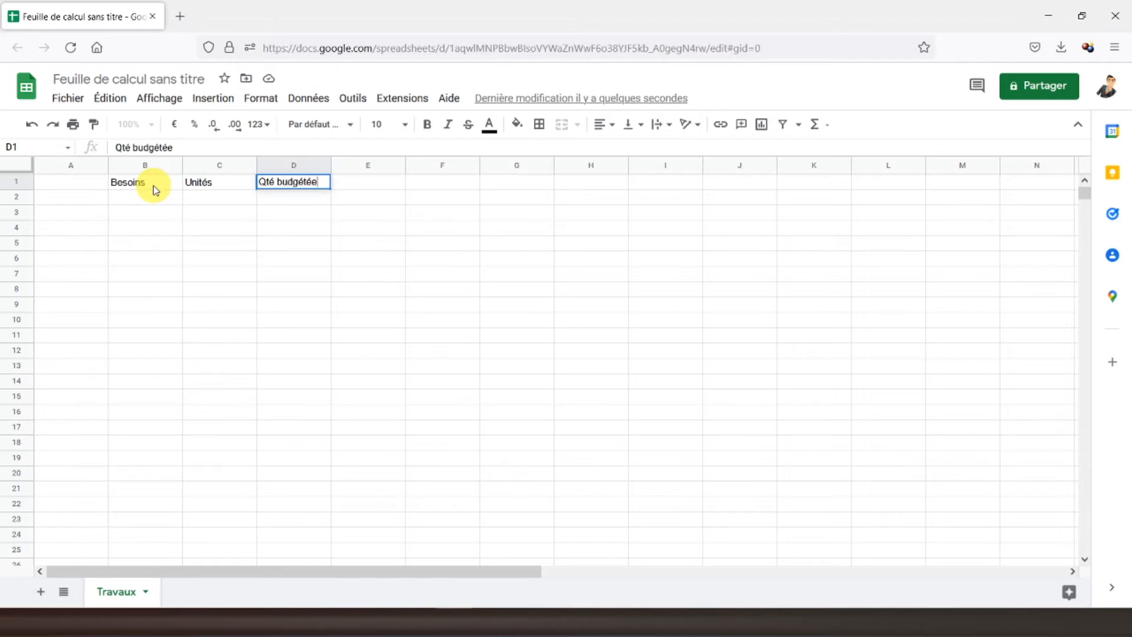
{"action": "key", "text": "BackSpace"}
{"action": "key", "text": "BackSpace"}
{"action": "key", "text": "BackSpace"}
{"action": "key", "text": "BackSpace"}
{"action": "type", "text": "etée"}
{"action": "key", "text": "Tab"}
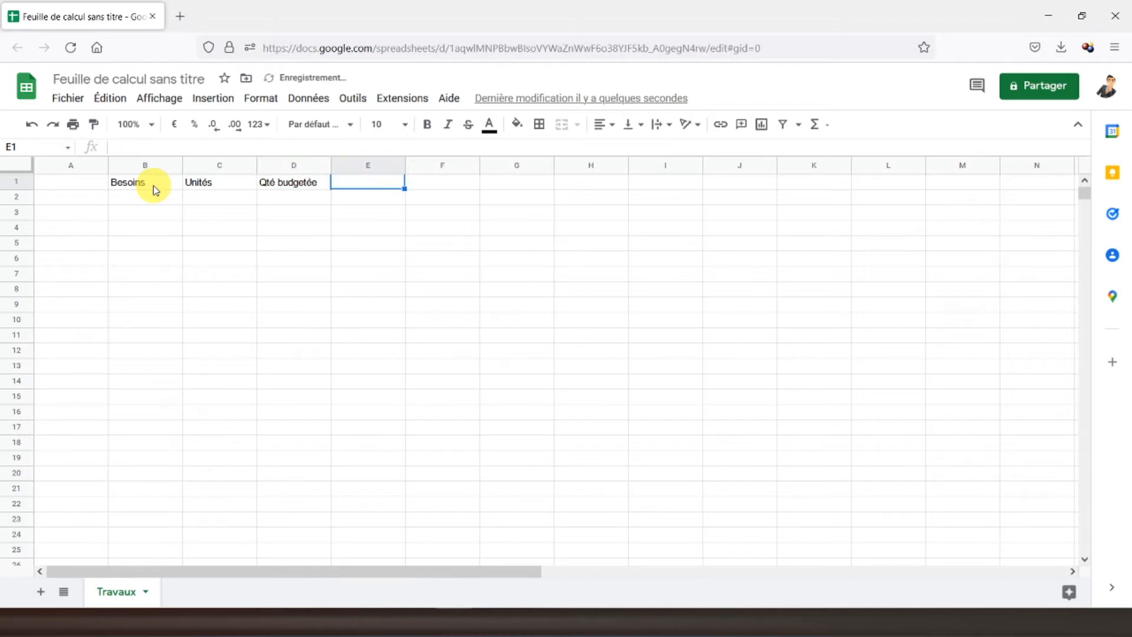
Step: Continue the header row with Mnt budgeté in E1, Qté réelle in F1 and Mnt réalisé in G1
{"action": "type", "text": "Mn"}
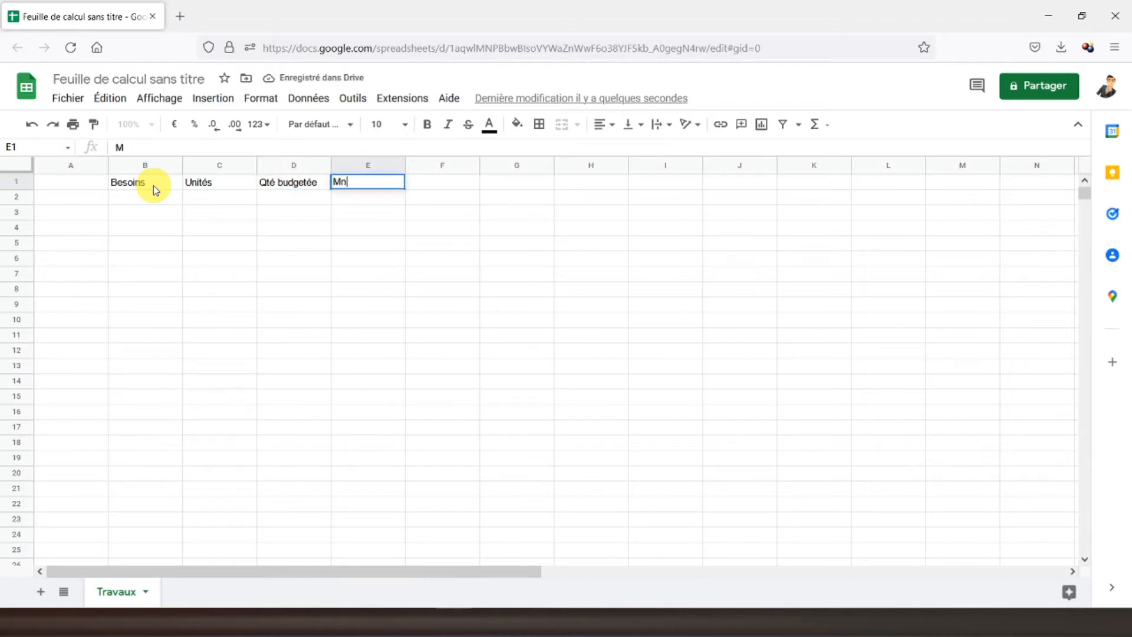
{"action": "type", "text": "t budgeté"}
{"action": "key", "text": "Tab"}
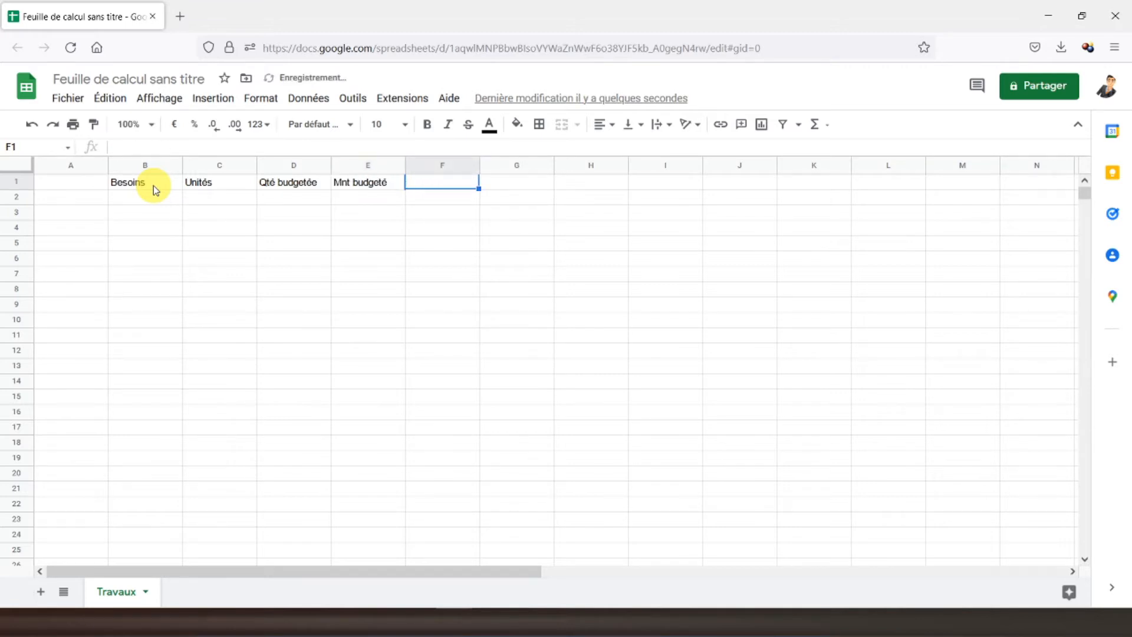
{"action": "type", "text": "Qté "}
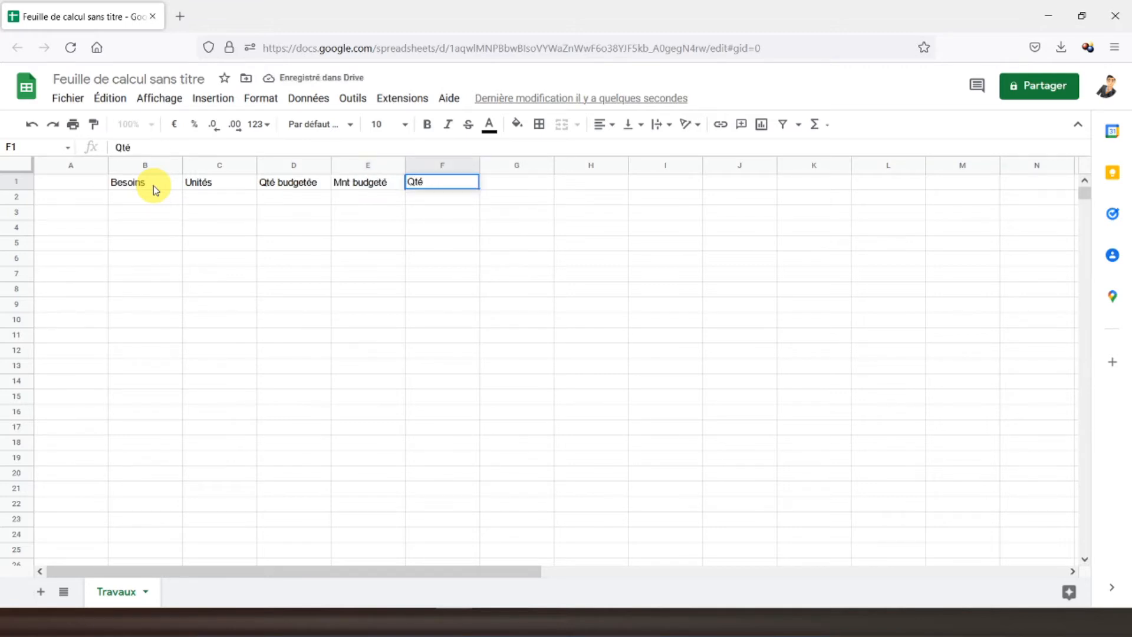
{"action": "type", "text": "réelle"}
{"action": "key", "text": "Tab"}
{"action": "type", "text": "Mn"}
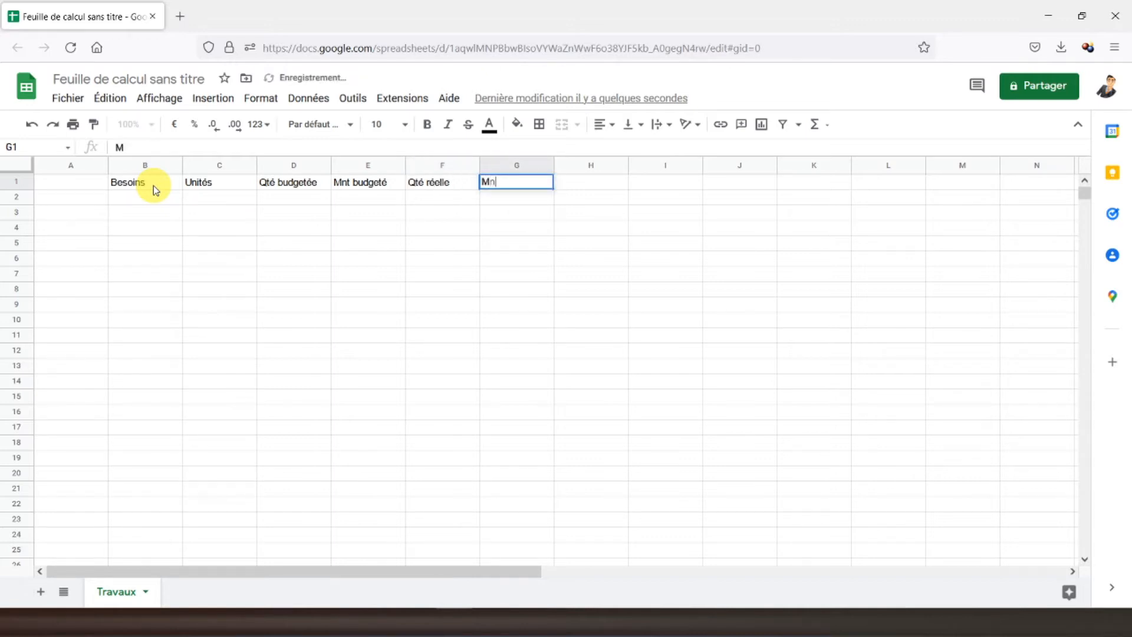
{"action": "type", "text": "t réalisé"}
{"action": "key", "text": "Tab"}
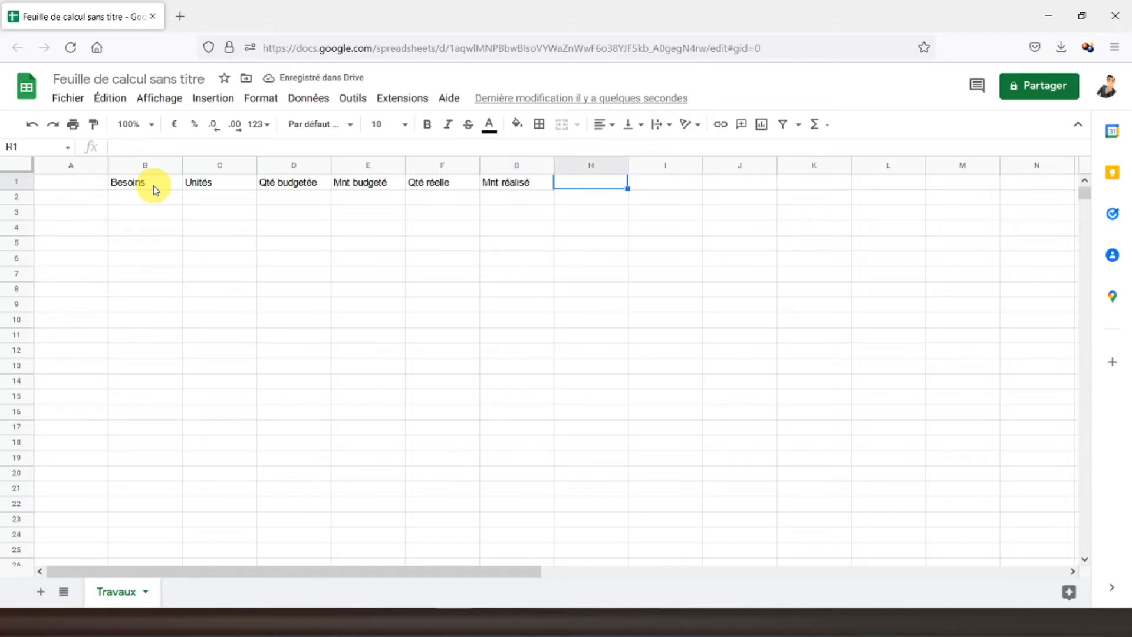
Step: Complete the header row with Min in H1 and Max in I1
{"action": "type", "text": "Min"}
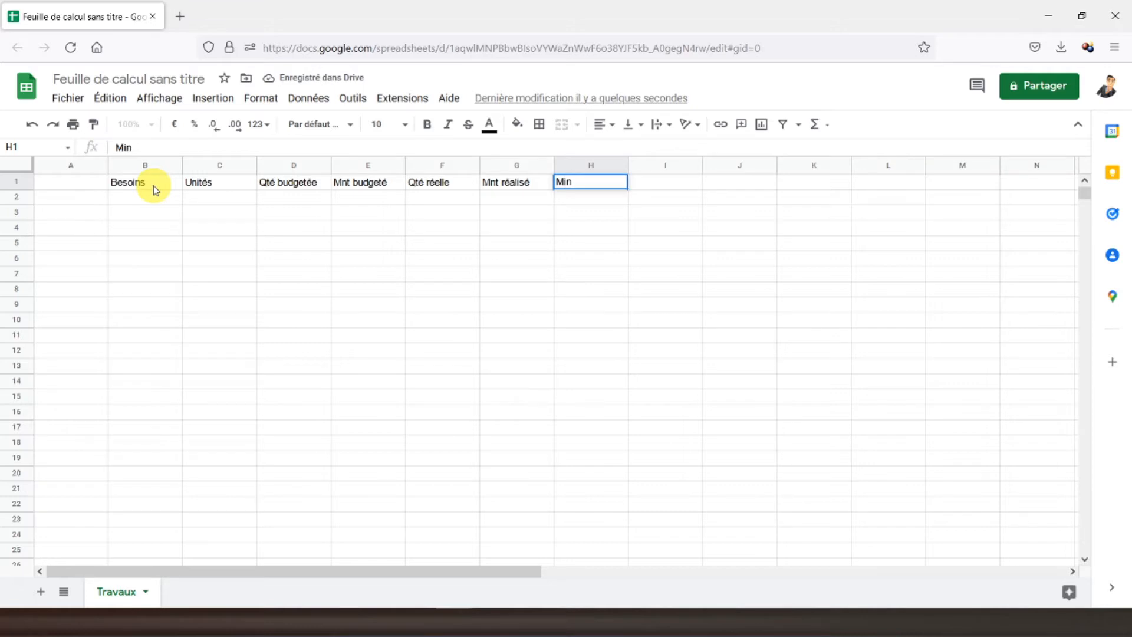
{"action": "key", "text": "Tab"}
{"action": "type", "text": "Max"}
{"action": "key", "text": "Return"}
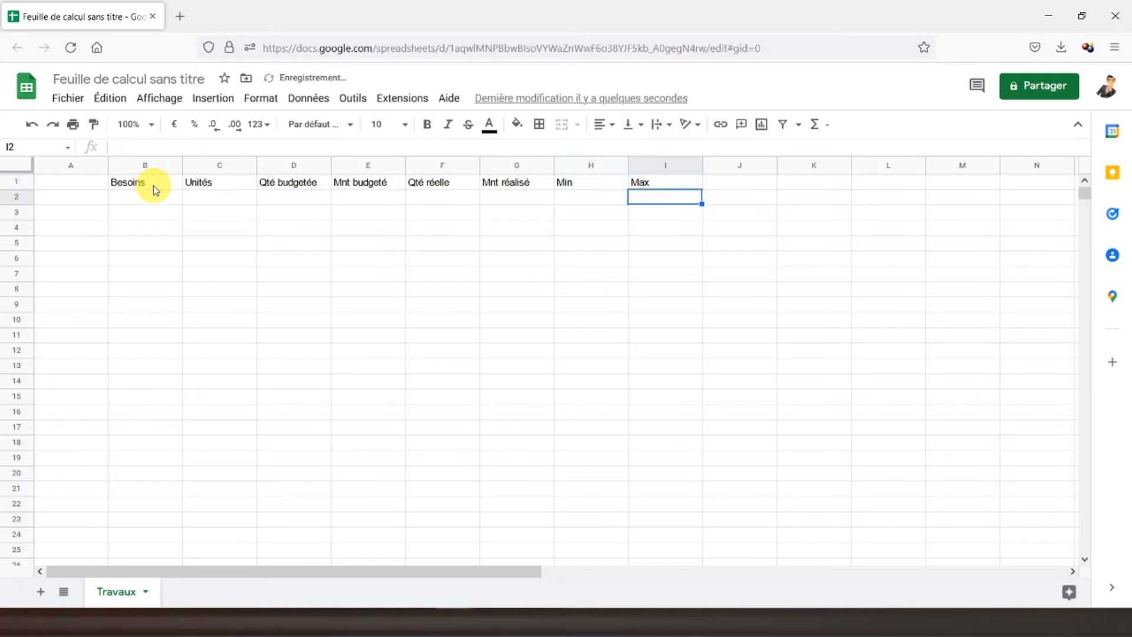
Step: Centre the header cells B1:I1 horizontally and make them bold
{"action": "left_click", "coordinate": [154, 185]}
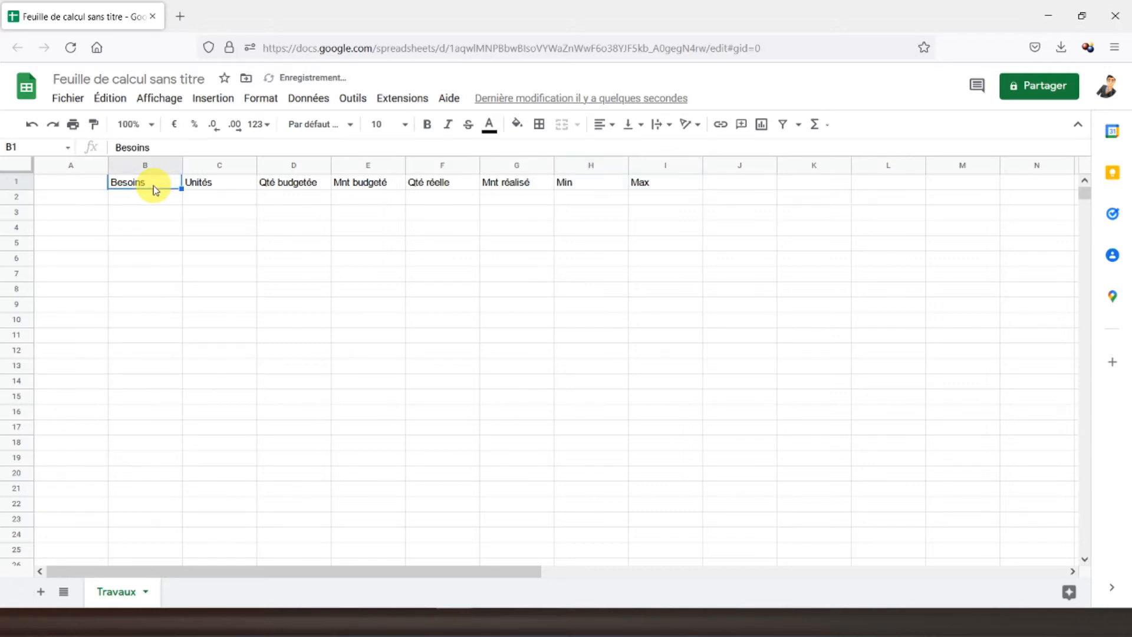
{"action": "left_click_drag", "start_coordinate": [153, 185], "coordinate": [672, 183]}
{"action": "left_click", "coordinate": [601, 124]}
{"action": "left_click", "coordinate": [617, 147]}
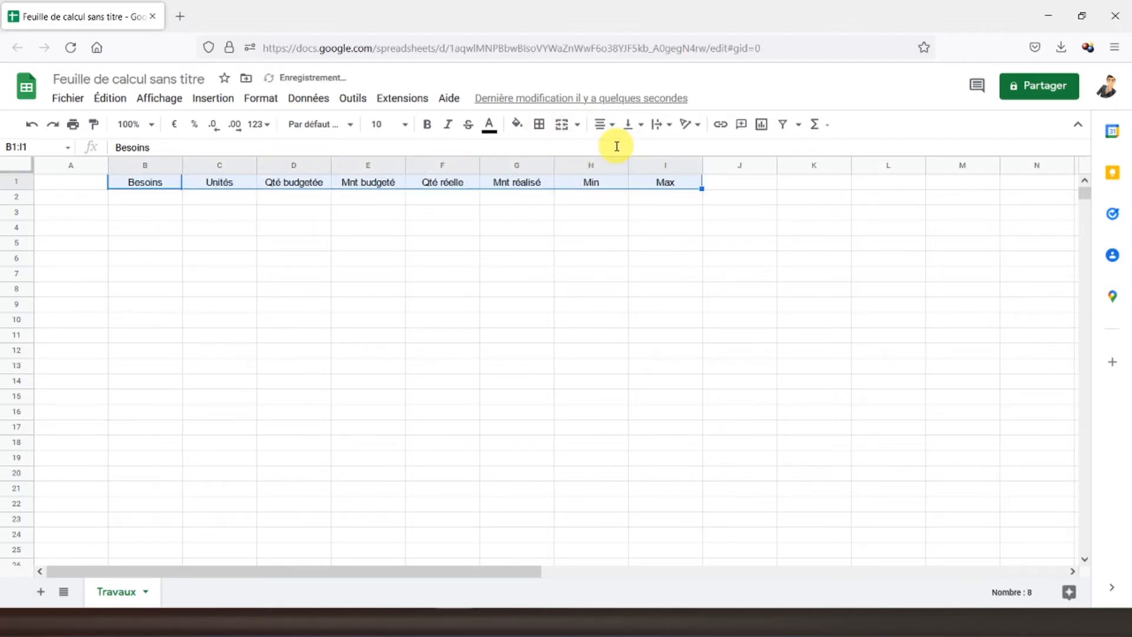
{"action": "left_click", "coordinate": [427, 123]}
Step: Fill the header cells B1:I1 with a grey background
{"action": "left_click", "coordinate": [526, 133]}
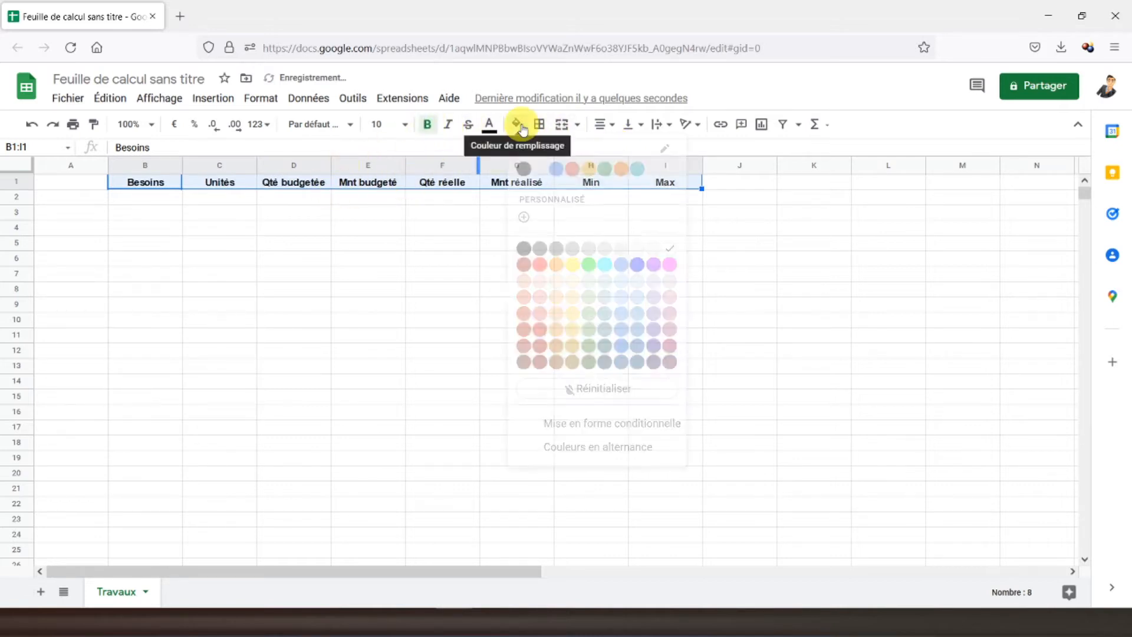
{"action": "left_click", "coordinate": [616, 256]}
{"action": "left_click", "coordinate": [461, 227]}
Step: Change the fill of the header cells B1:I1 to a lighter grey
{"action": "left_click_drag", "start_coordinate": [147, 182], "coordinate": [648, 187]}
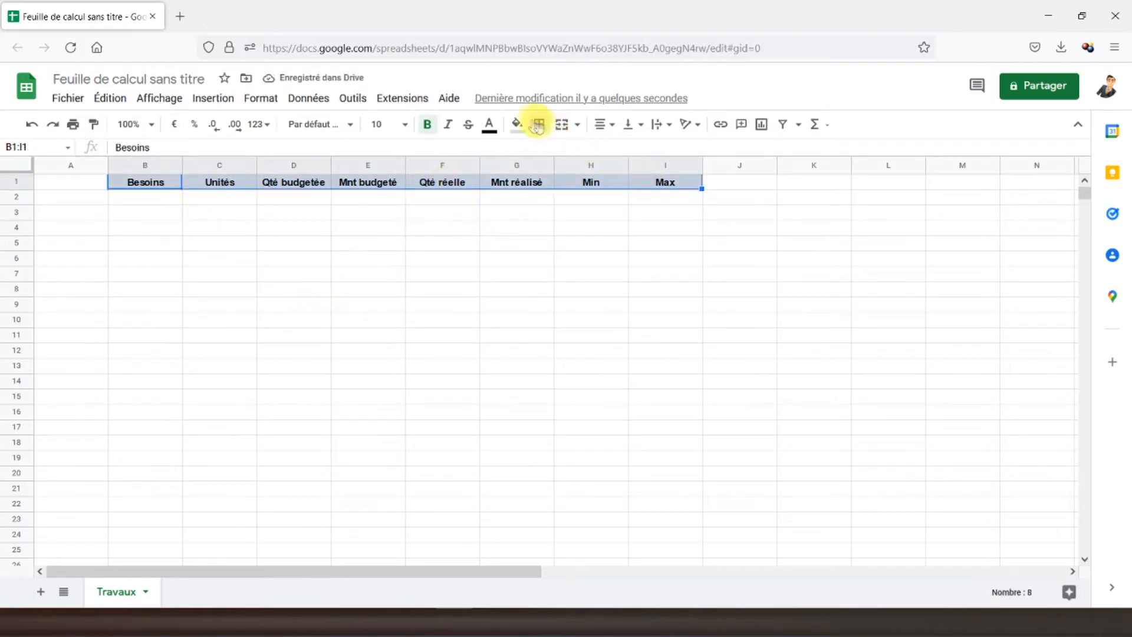
{"action": "left_click", "coordinate": [517, 124]}
{"action": "left_click", "coordinate": [637, 255]}
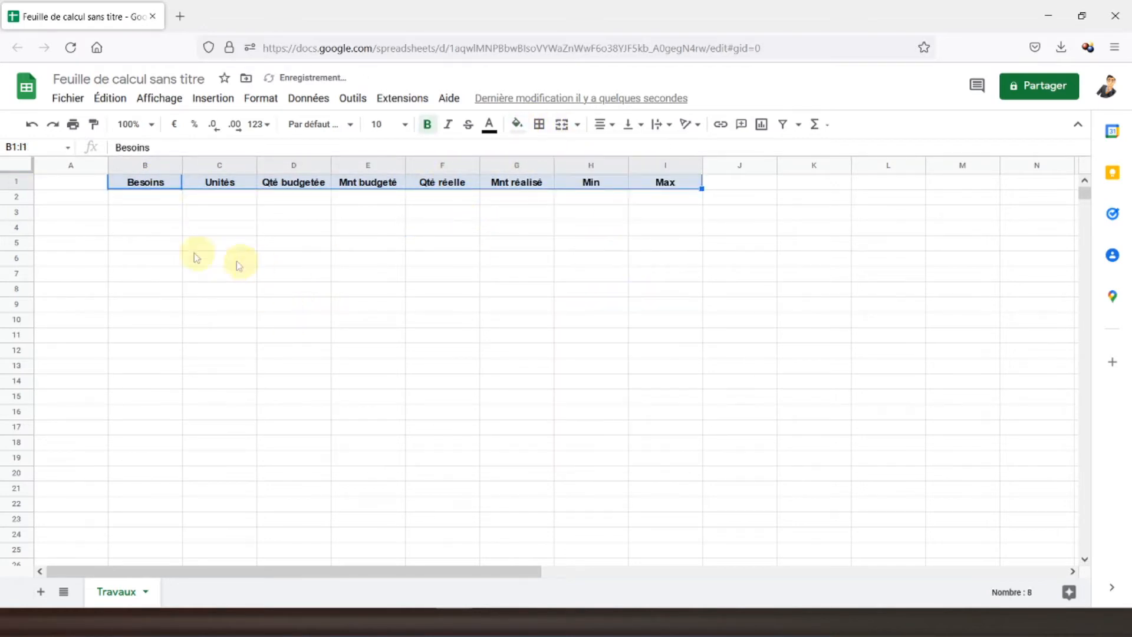
{"action": "left_click", "coordinate": [78, 200]}
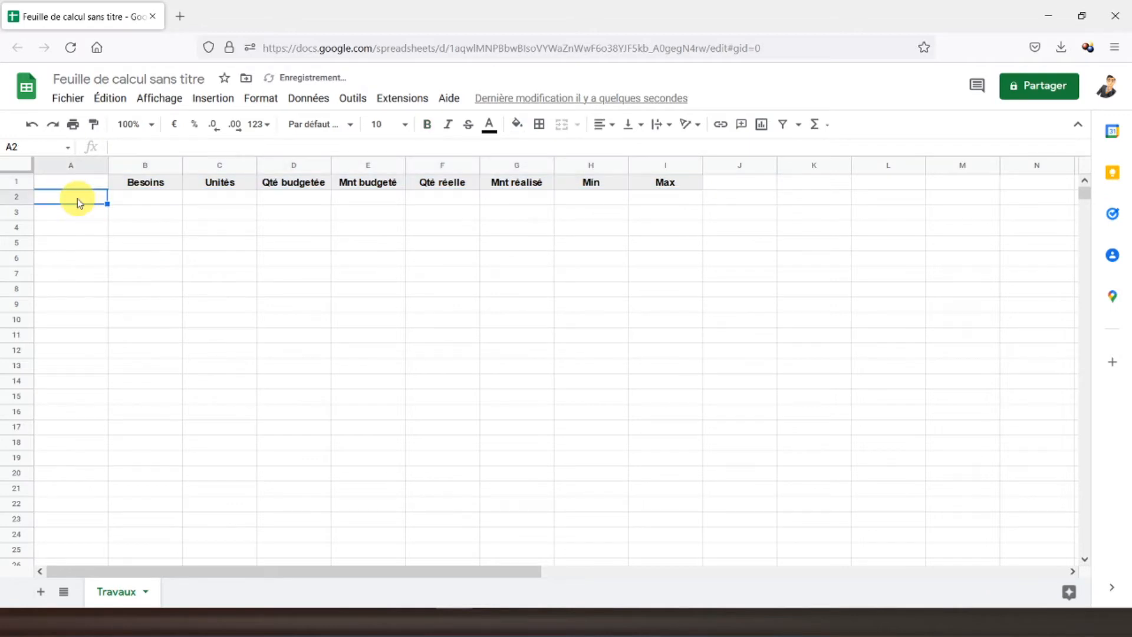
Step: Start the Besoins list with Ragréage in B2 and Revêtement du sol in B3
{"action": "left_click", "coordinate": [144, 197]}
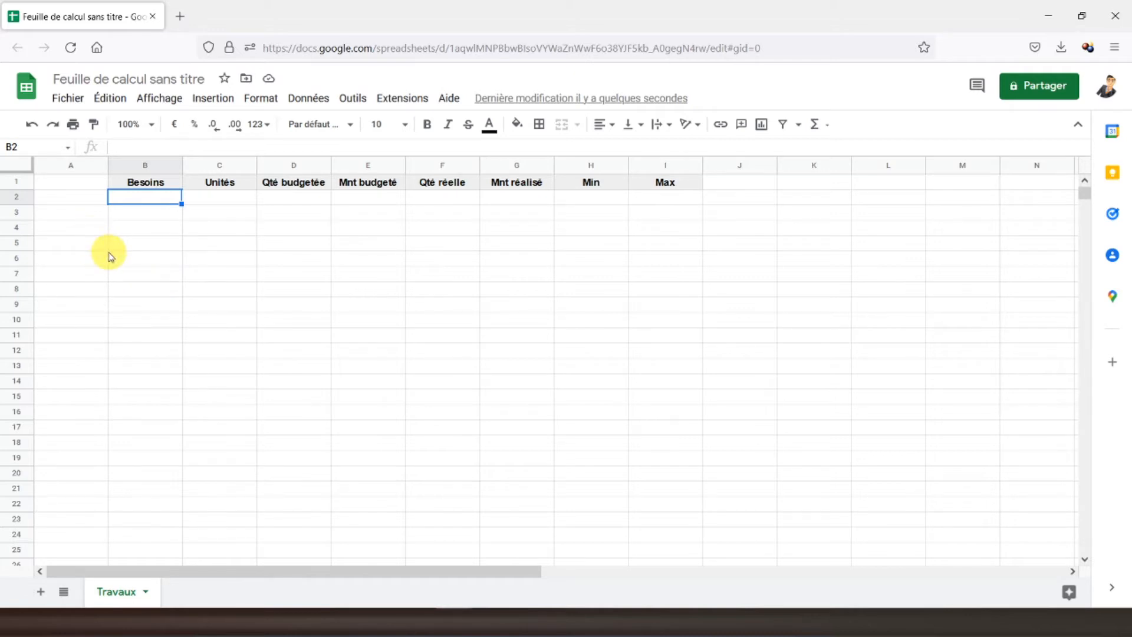
{"action": "type", "text": "Ragréage"}
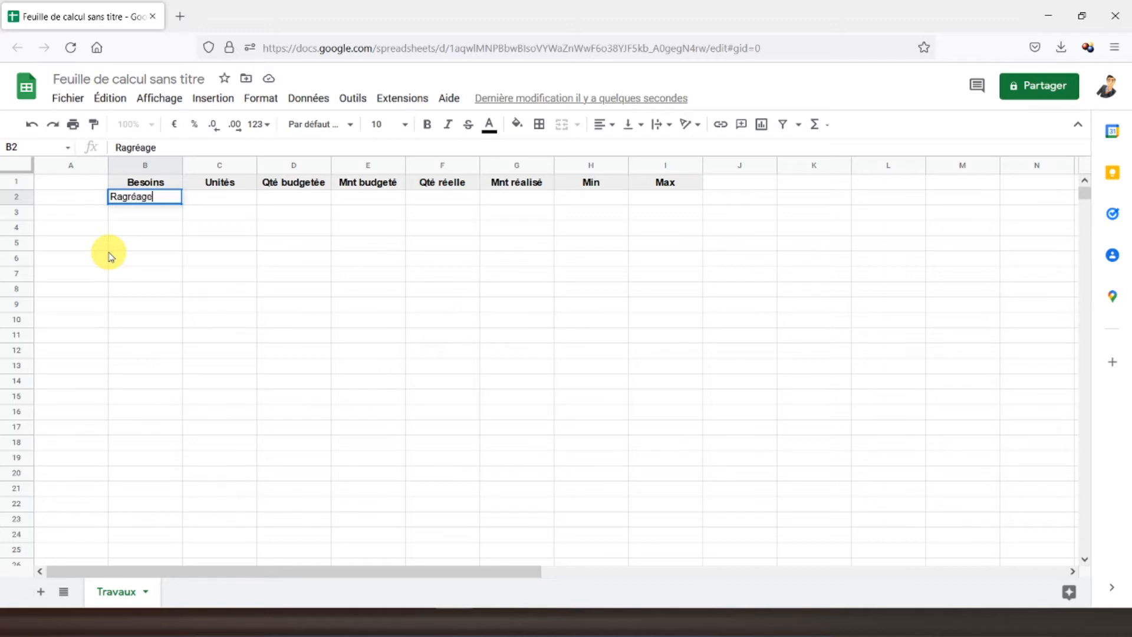
{"action": "key", "text": "Return"}
{"action": "type", "text": "R"}
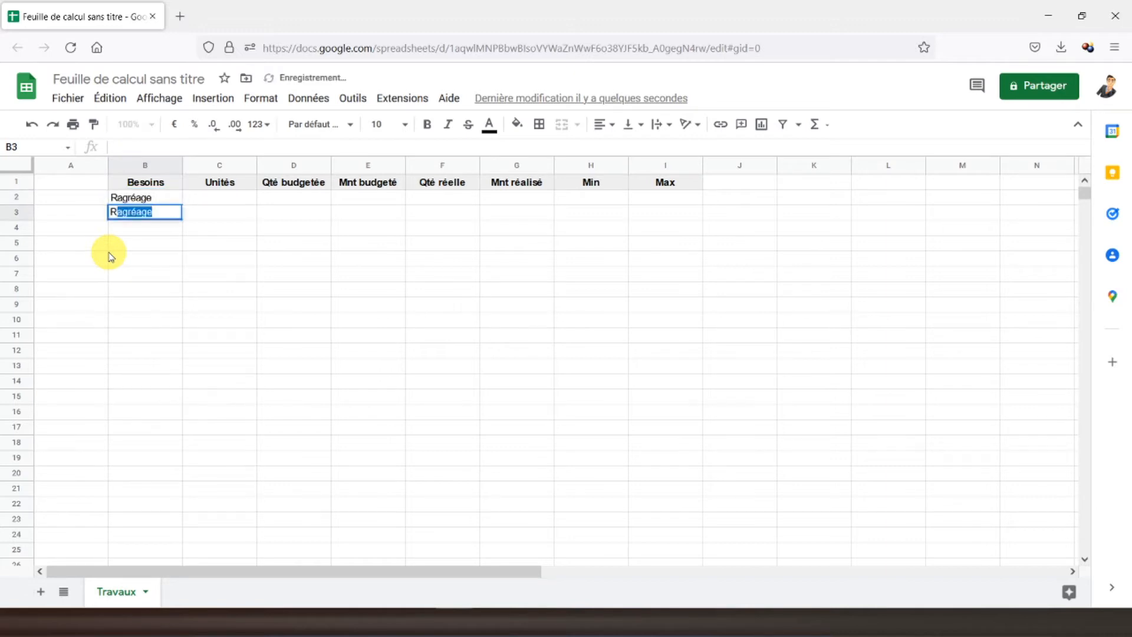
{"action": "type", "text": "evêtemen"}
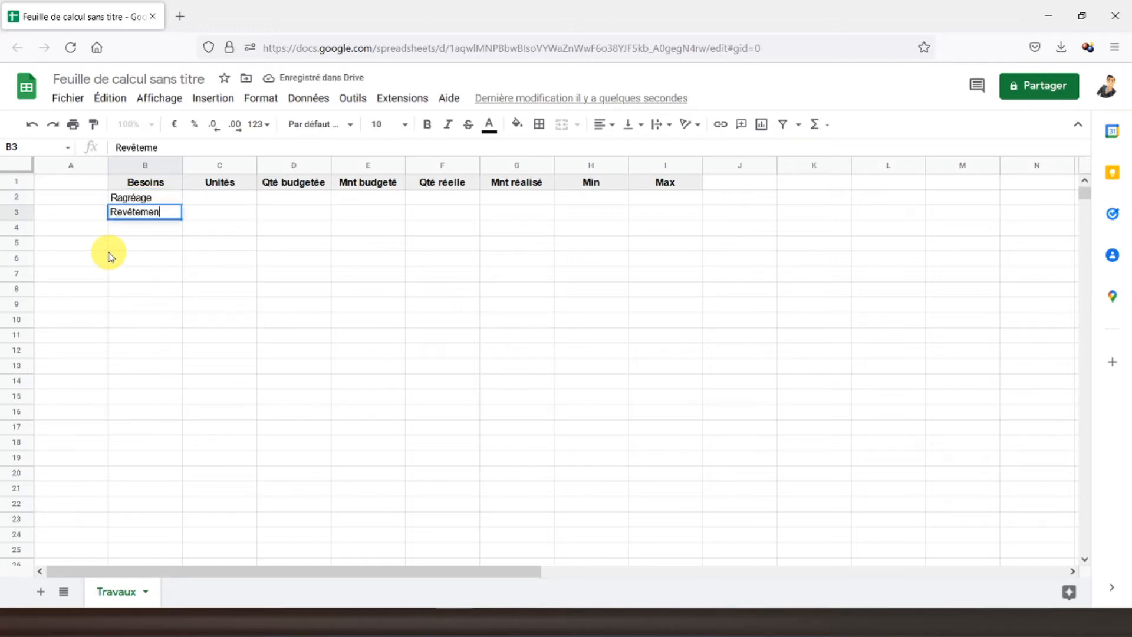
{"action": "type", "text": "t du sol"}
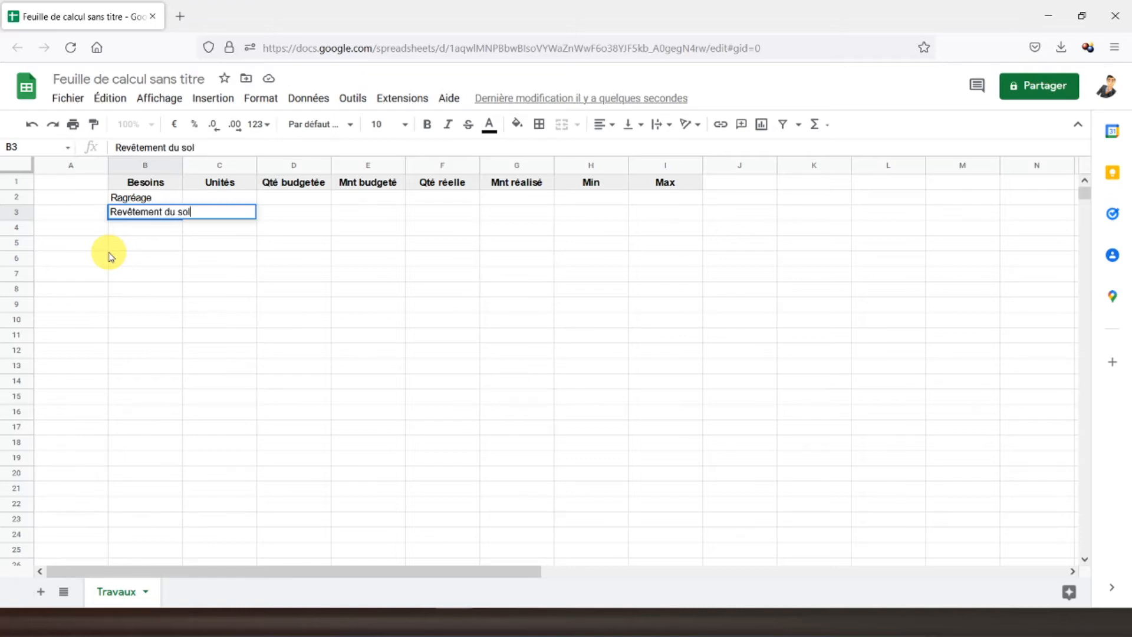
{"action": "key", "text": "Return"}
Step: Add Doublage mural in B4 and Cloison in B5 to the Besoins column
{"action": "type", "text": "D"}
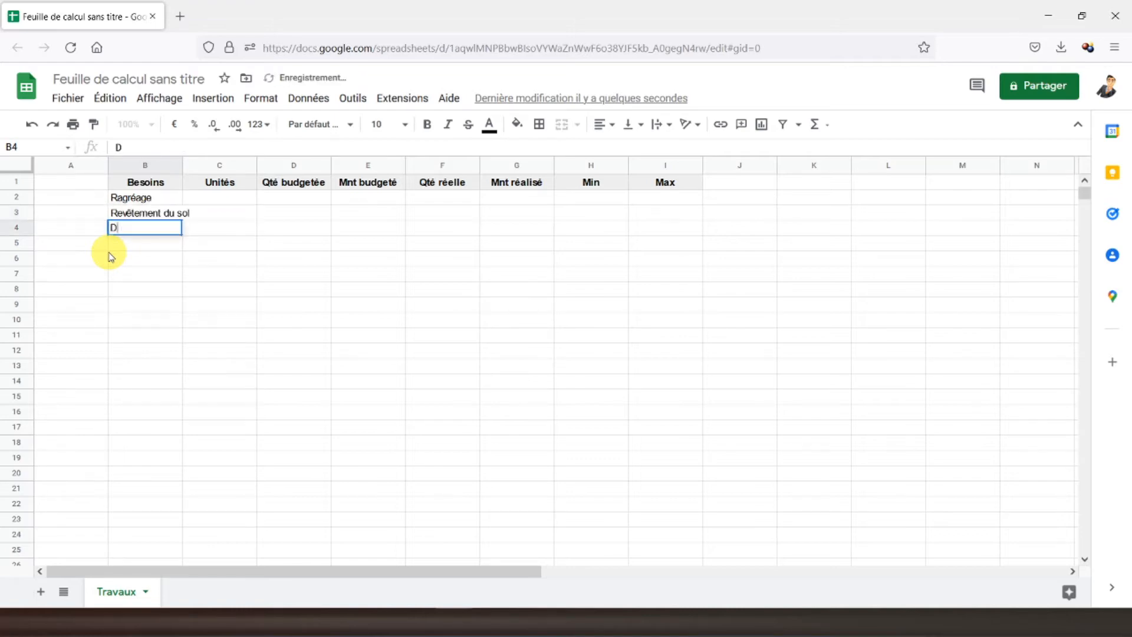
{"action": "type", "text": "oublage mural"}
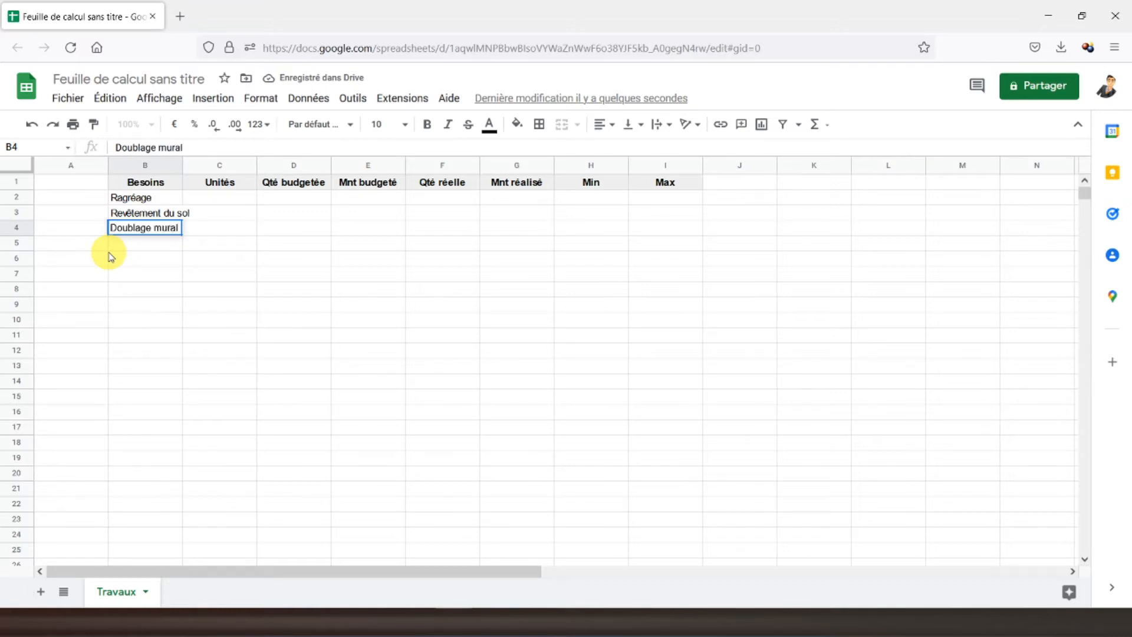
{"action": "key", "text": "Return"}
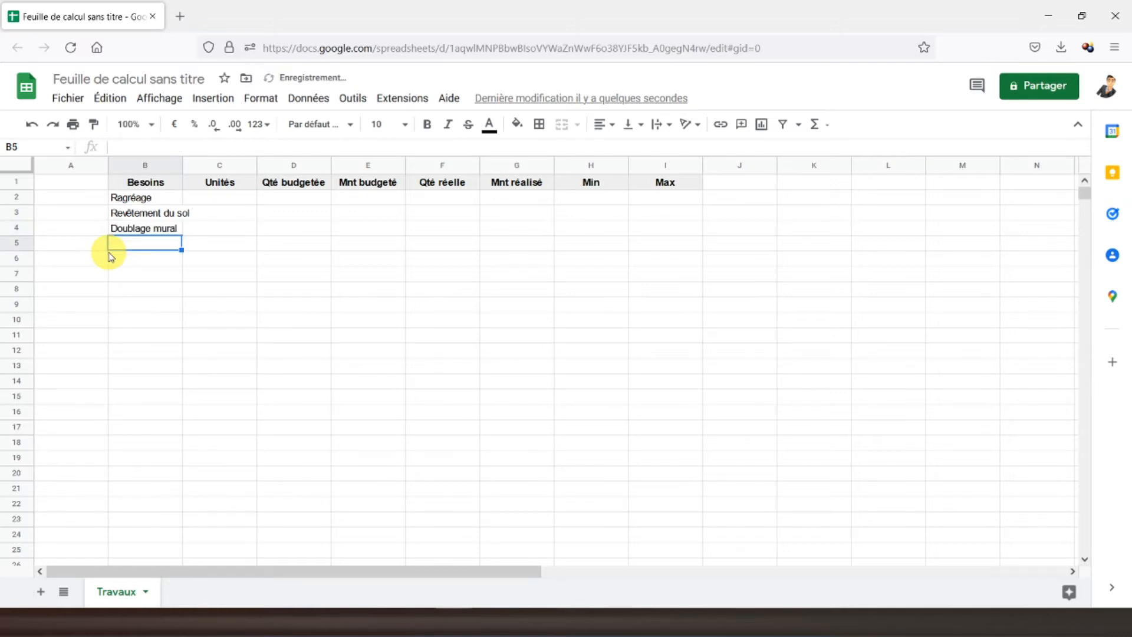
{"action": "type", "text": "Cloi"}
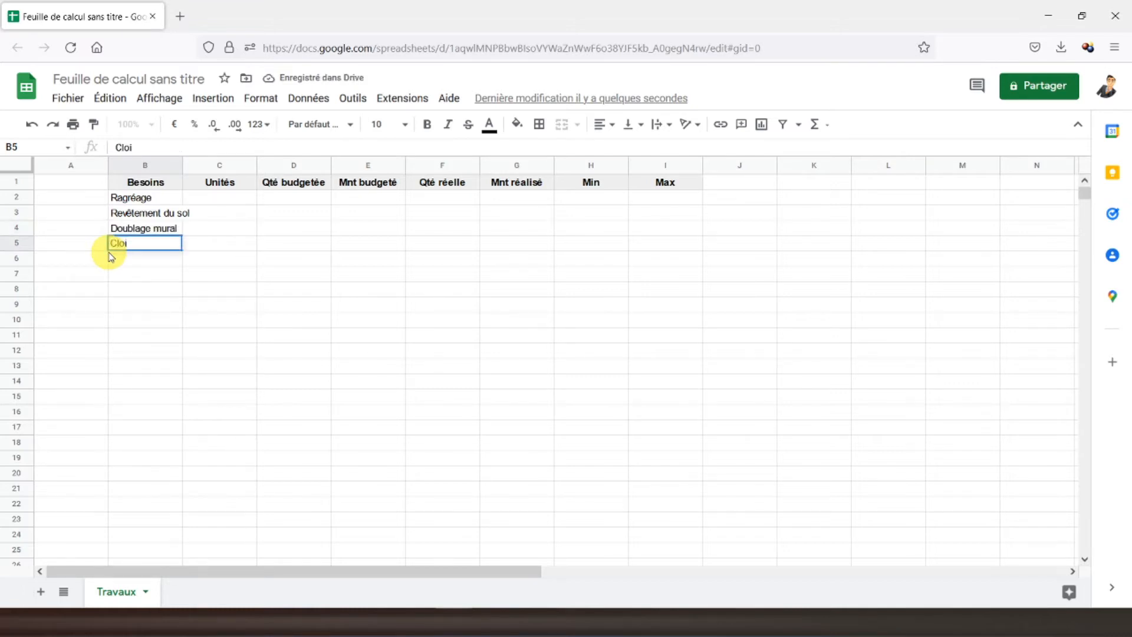
{"action": "type", "text": "son"}
{"action": "key", "text": "Return"}
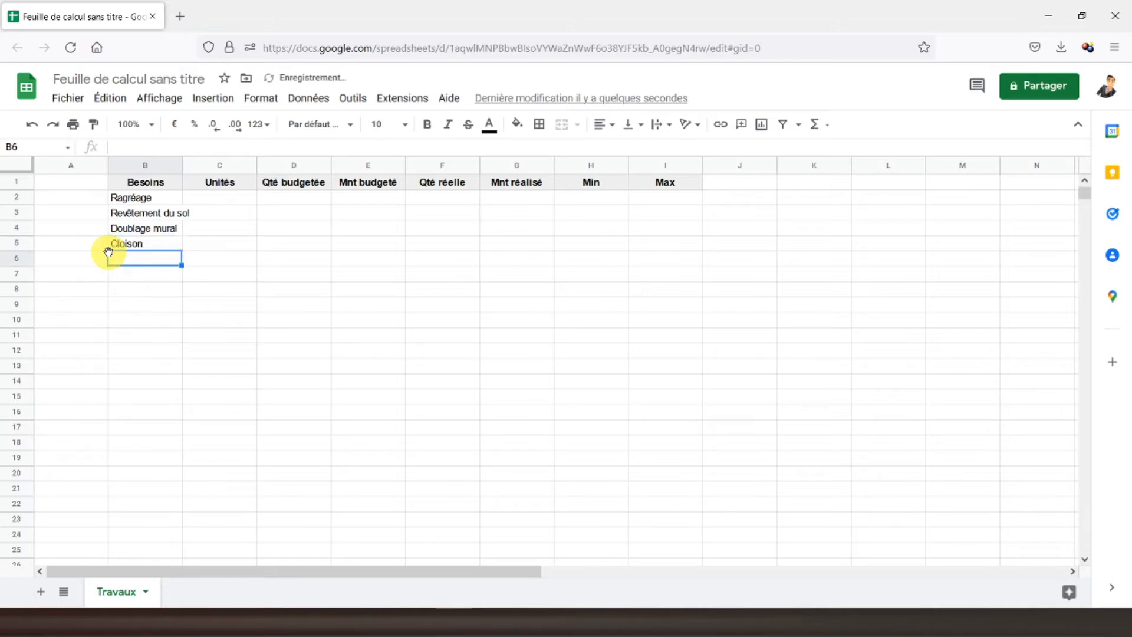
Step: Enter the needs Peinture mur, Faience and Plinthes in cells B6 to B8
{"action": "type", "text": "Peinture mur"}
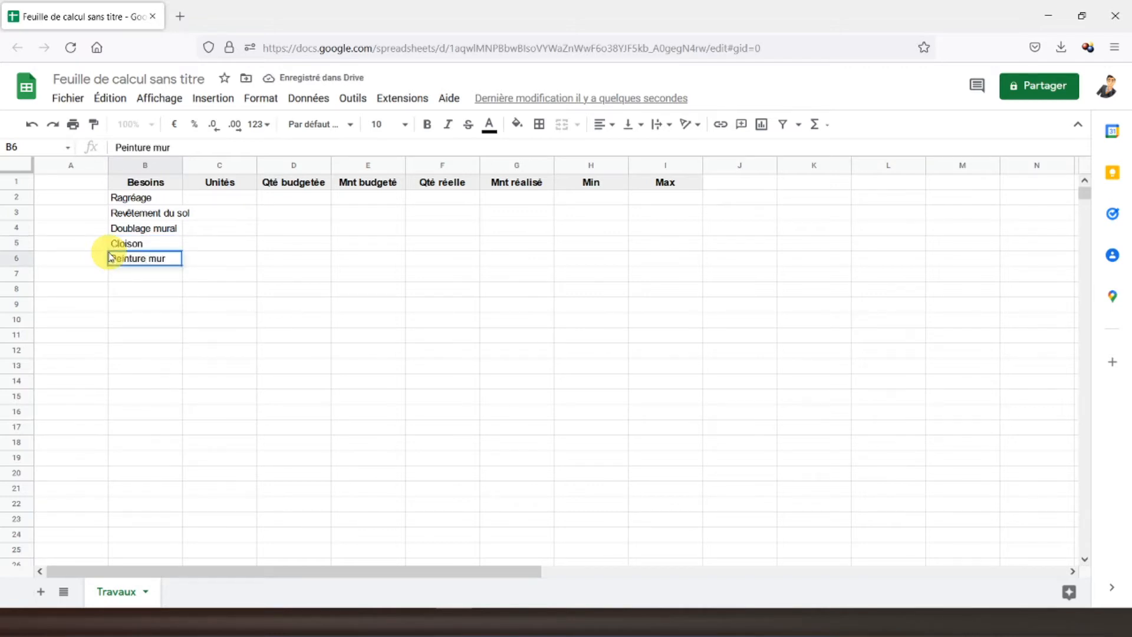
{"action": "key", "text": "Return"}
{"action": "type", "text": "Faience"}
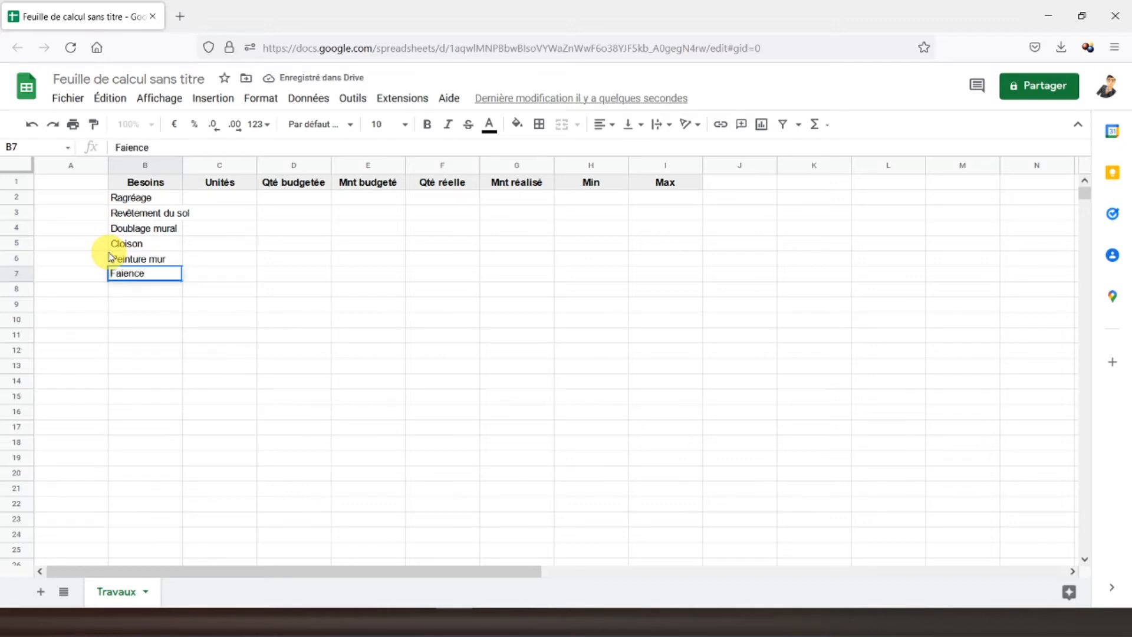
{"action": "key", "text": "Return"}
{"action": "type", "text": "Plinthes"}
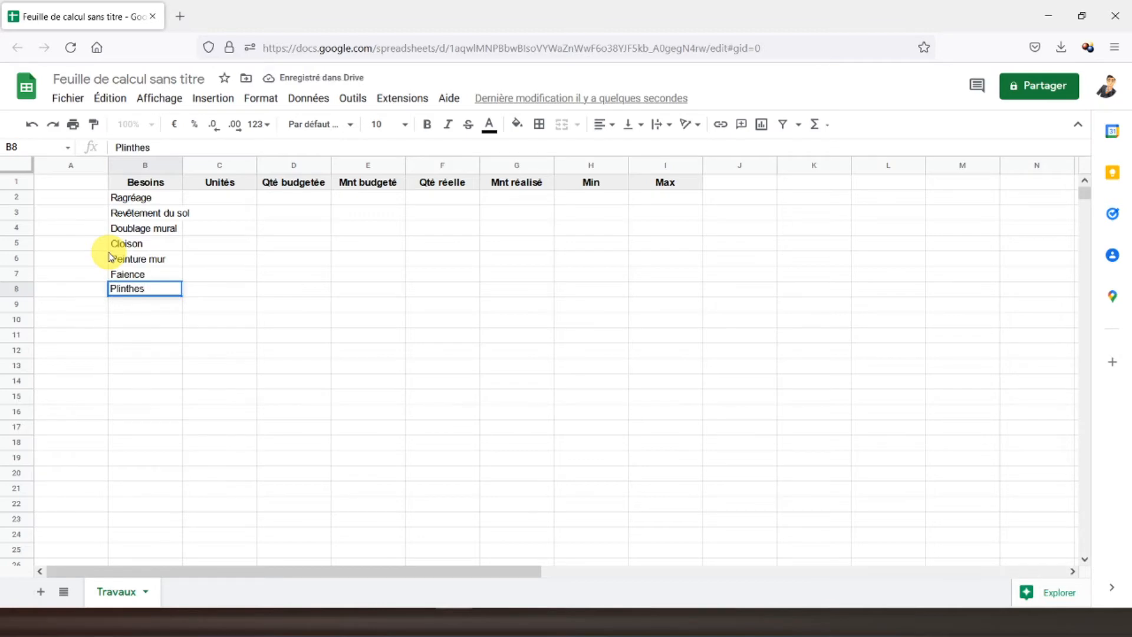
{"action": "key", "text": "Return"}
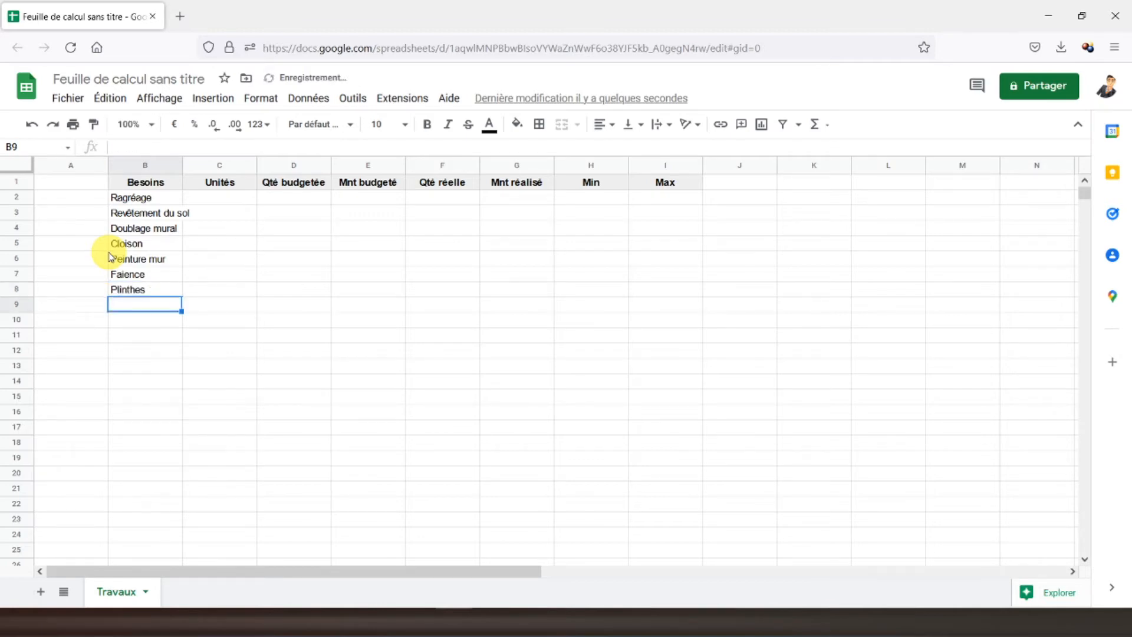
Step: Enter the needs Porte intérieur, Porte entrée and Fenêtre in cells B9 to B11
{"action": "type", "text": "Porte "}
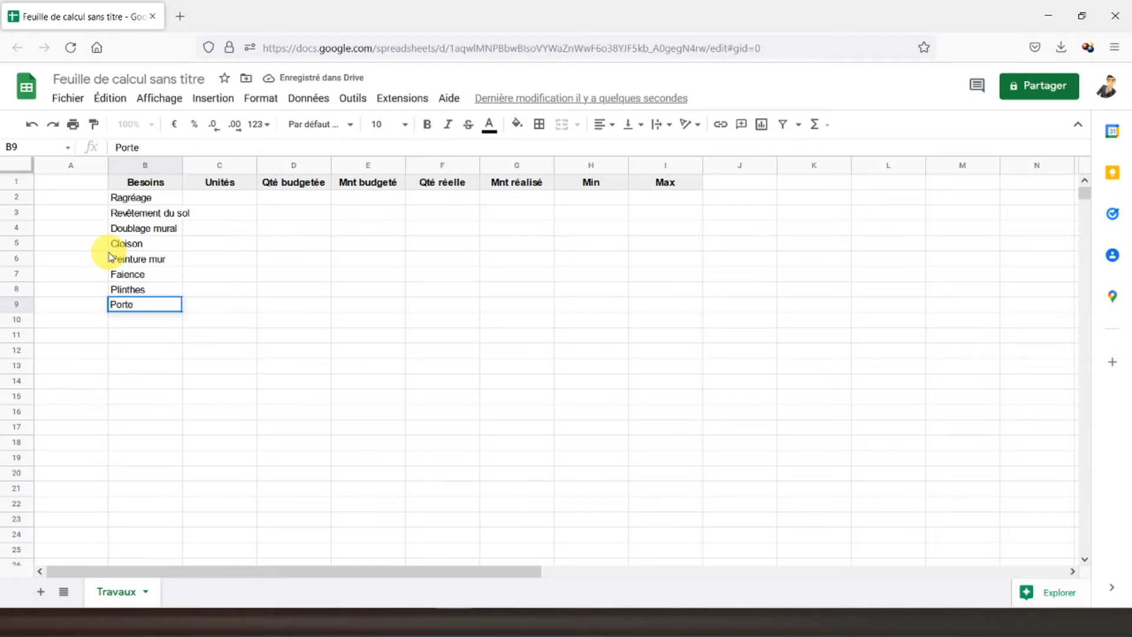
{"action": "type", "text": "intérieur"}
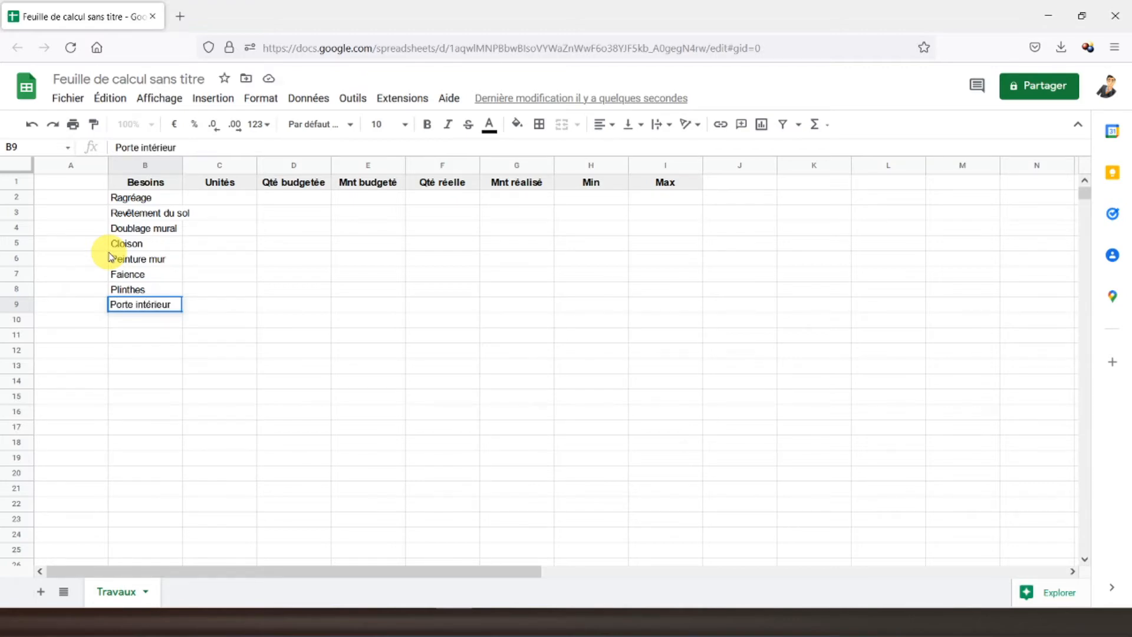
{"action": "key", "text": "Return"}
{"action": "type", "text": "Porte entrée"}
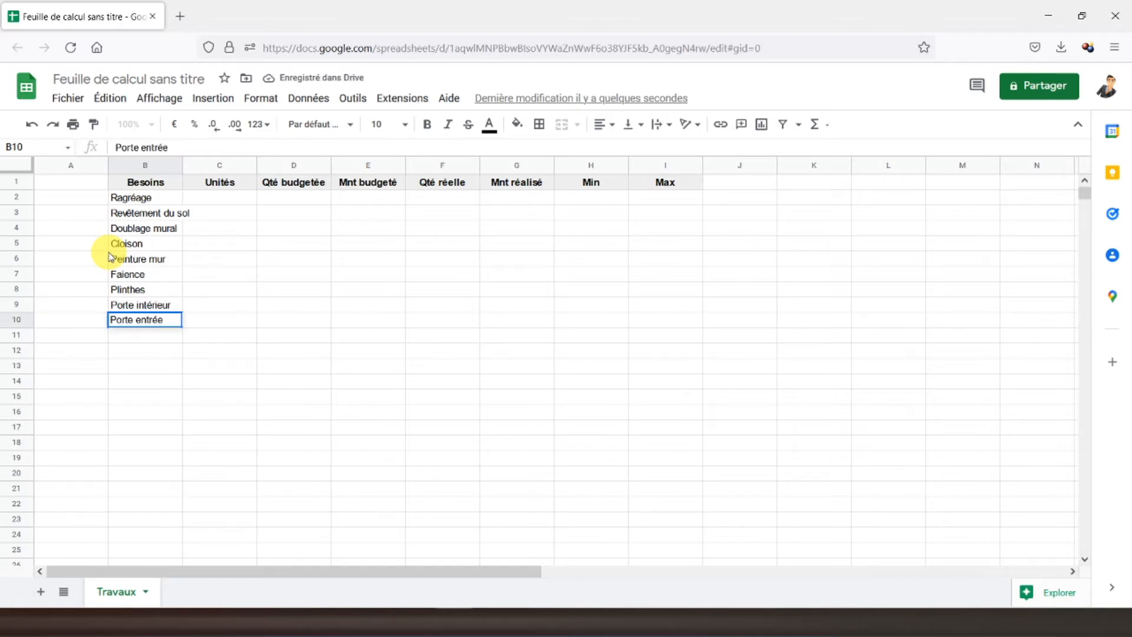
{"action": "key", "text": "Return"}
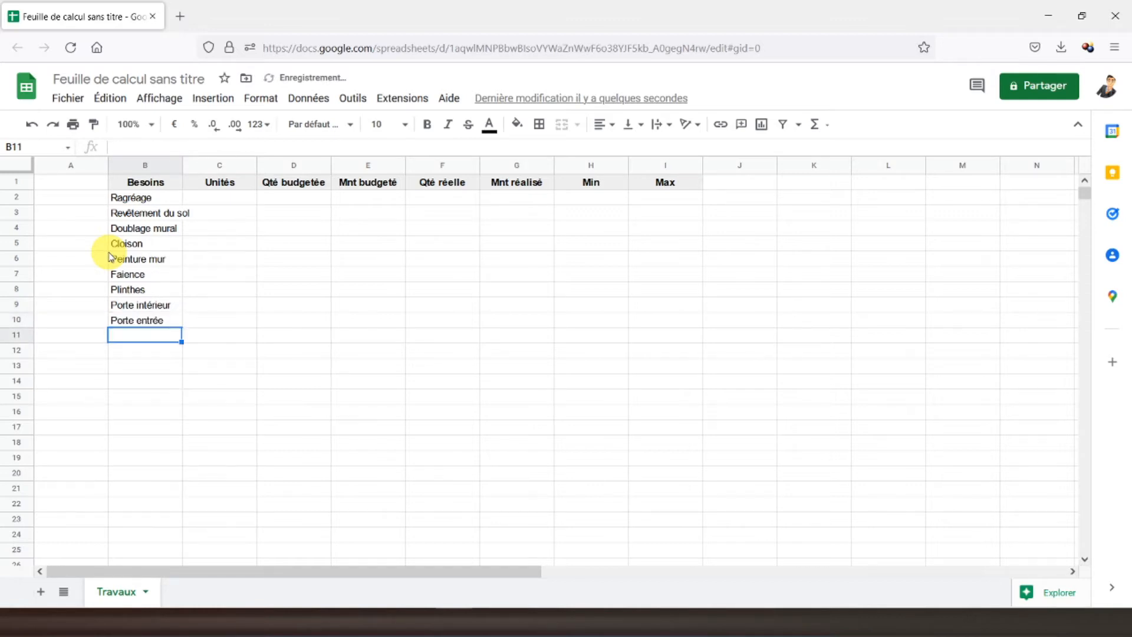
{"action": "type", "text": "Fenêtre"}
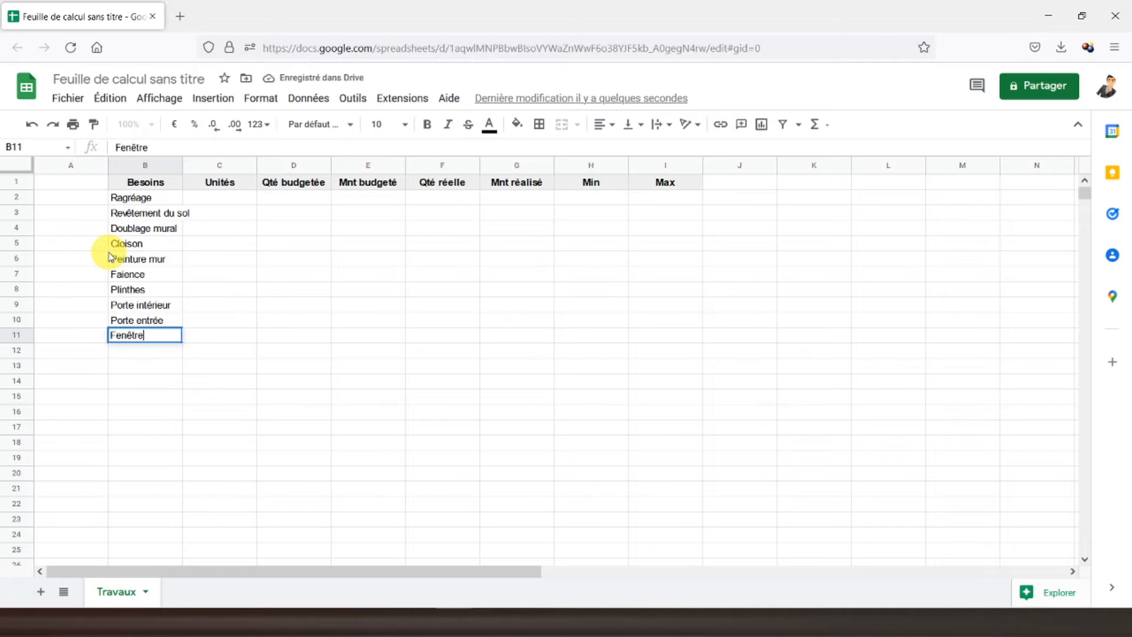
{"action": "key", "text": "Return"}
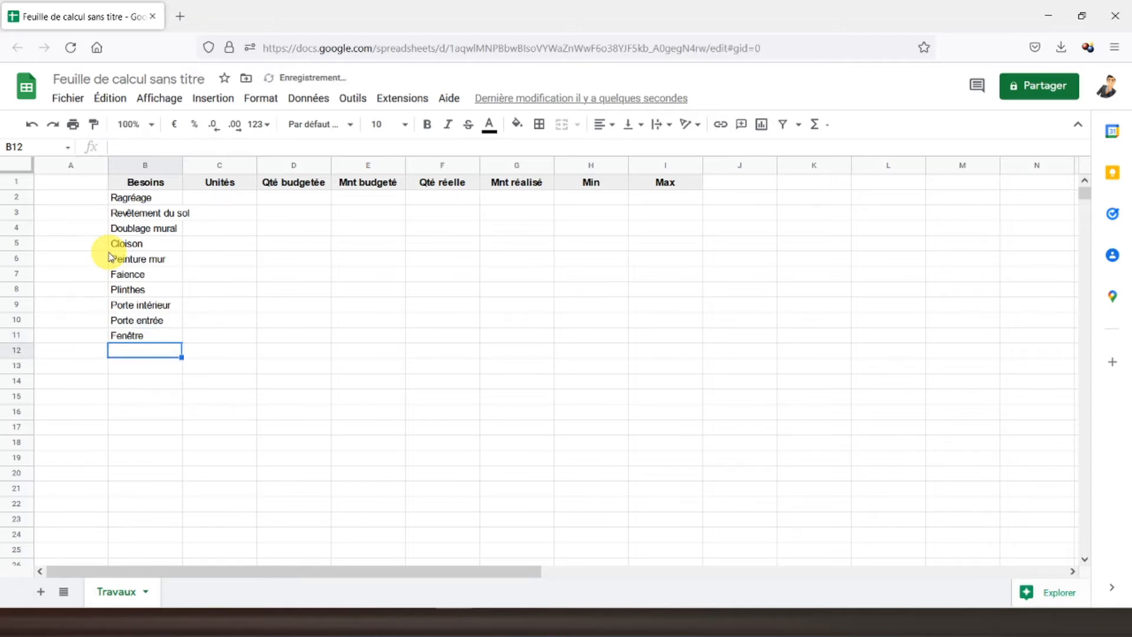
Step: Add Plafond isolé in B12 and Peinture in B13 to the Besoins column
{"action": "type", "text": "Plafond"}
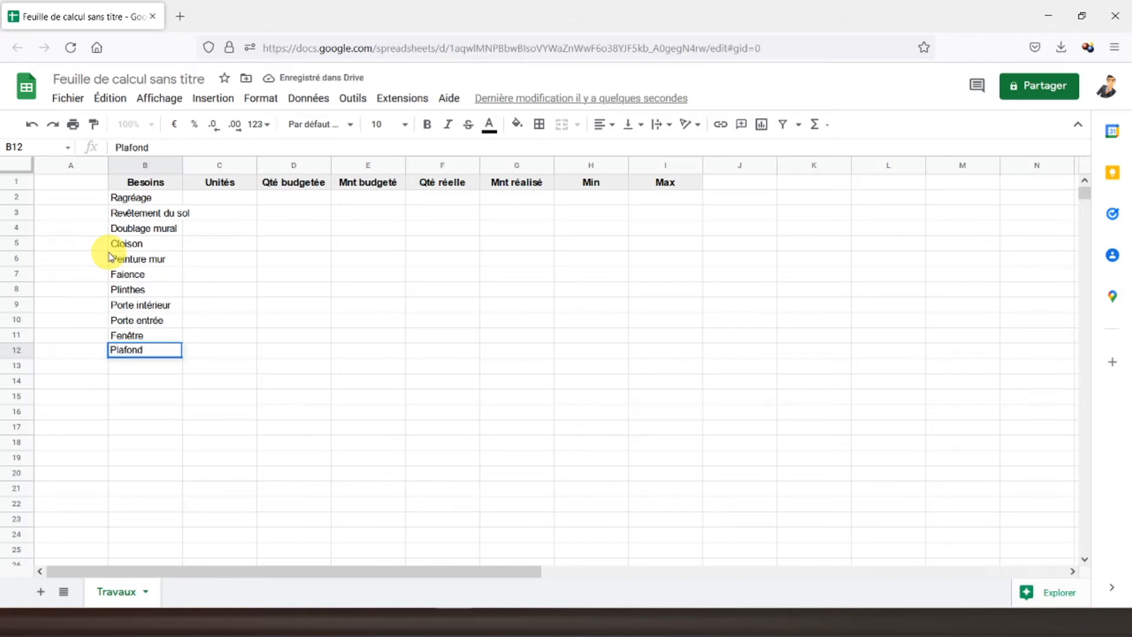
{"action": "type", "text": " isolé"}
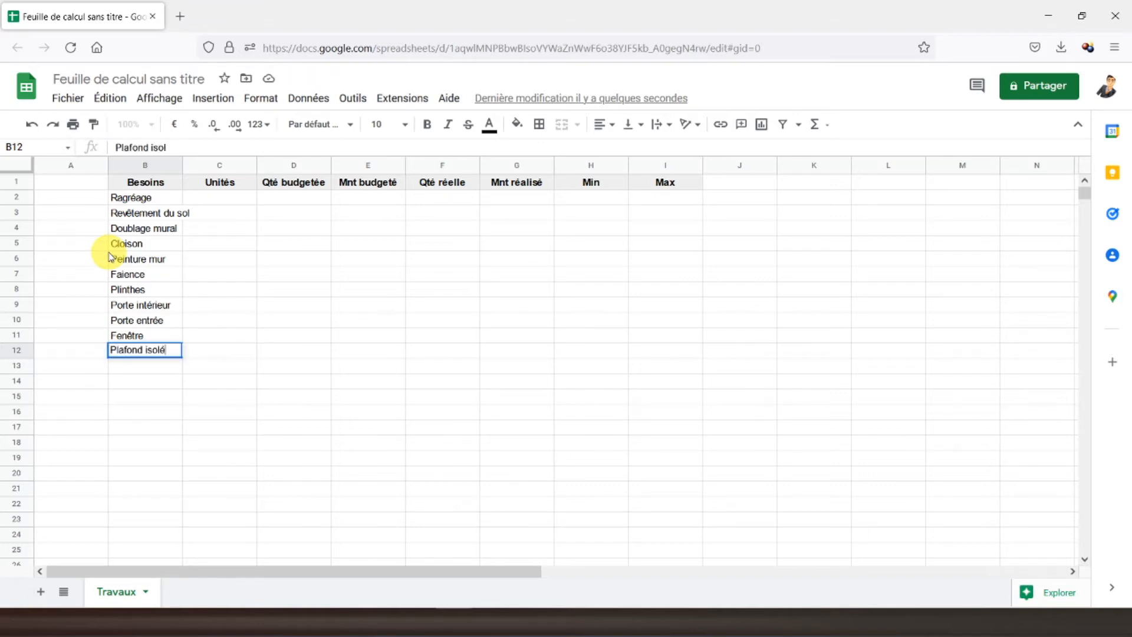
{"action": "key", "text": "Return"}
{"action": "type", "text": "Peinture"}
{"action": "key", "text": "BackSpace"}
{"action": "key", "text": "Return"}
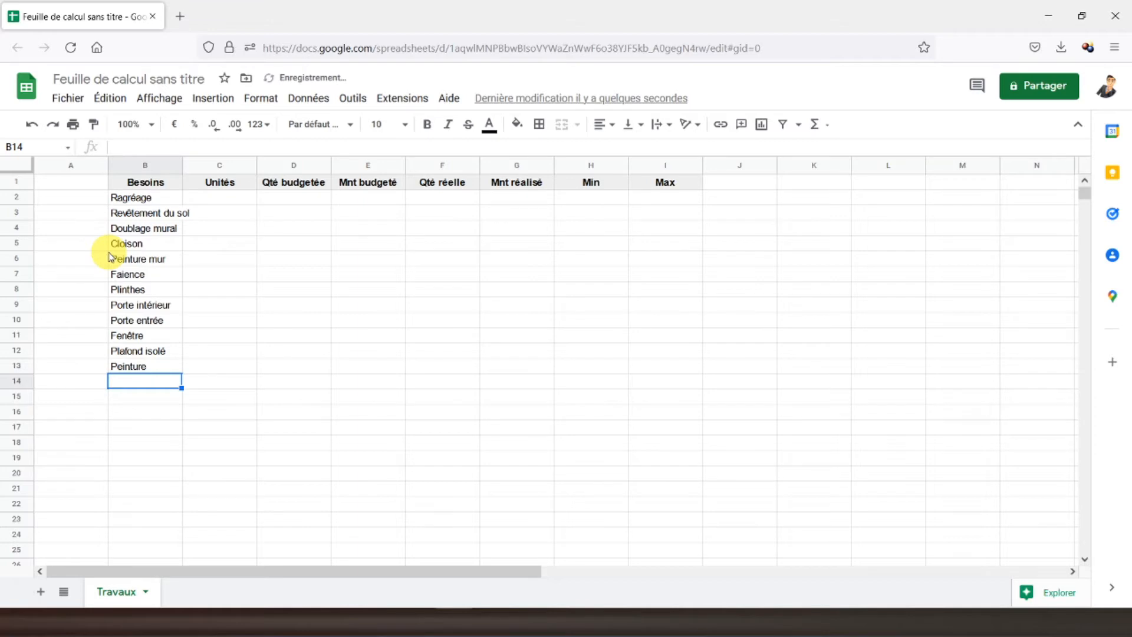
Step: Add Toile de verre in B14 and Installation complète in B15 to the Besoins column
{"action": "type", "text": "To"}
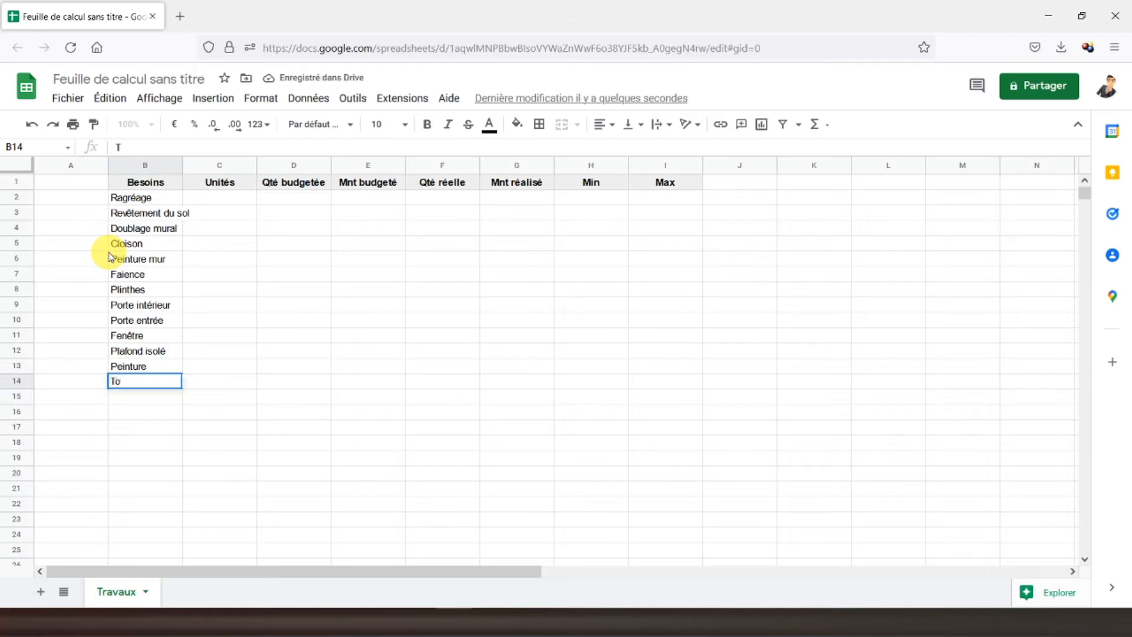
{"action": "type", "text": "ile de verre"}
{"action": "key", "text": "Return"}
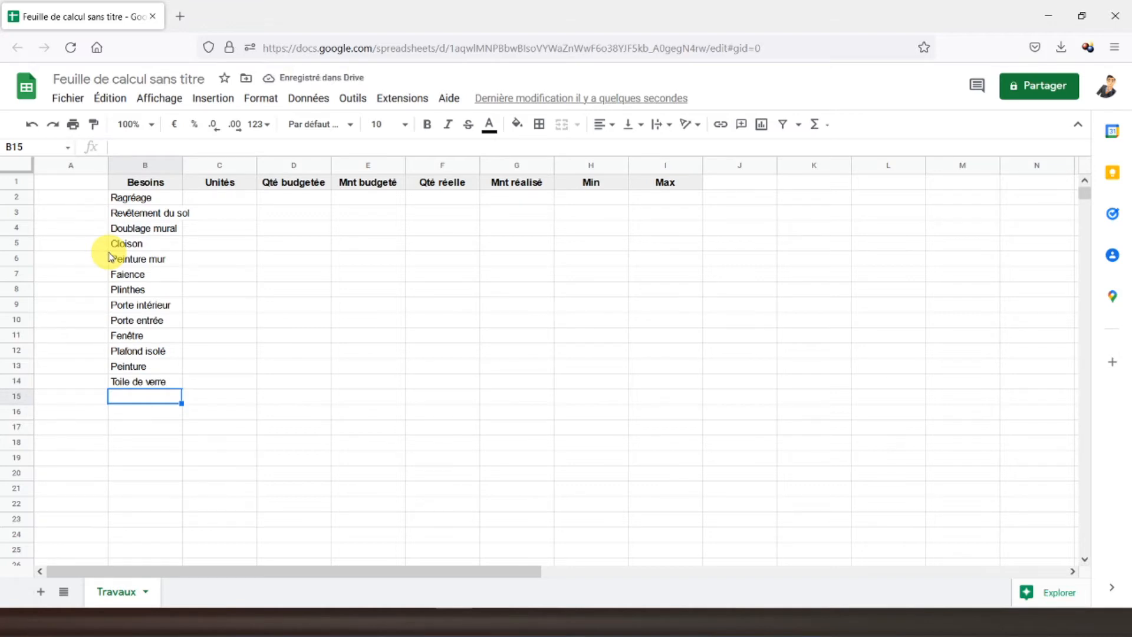
{"action": "type", "text": "Installa"}
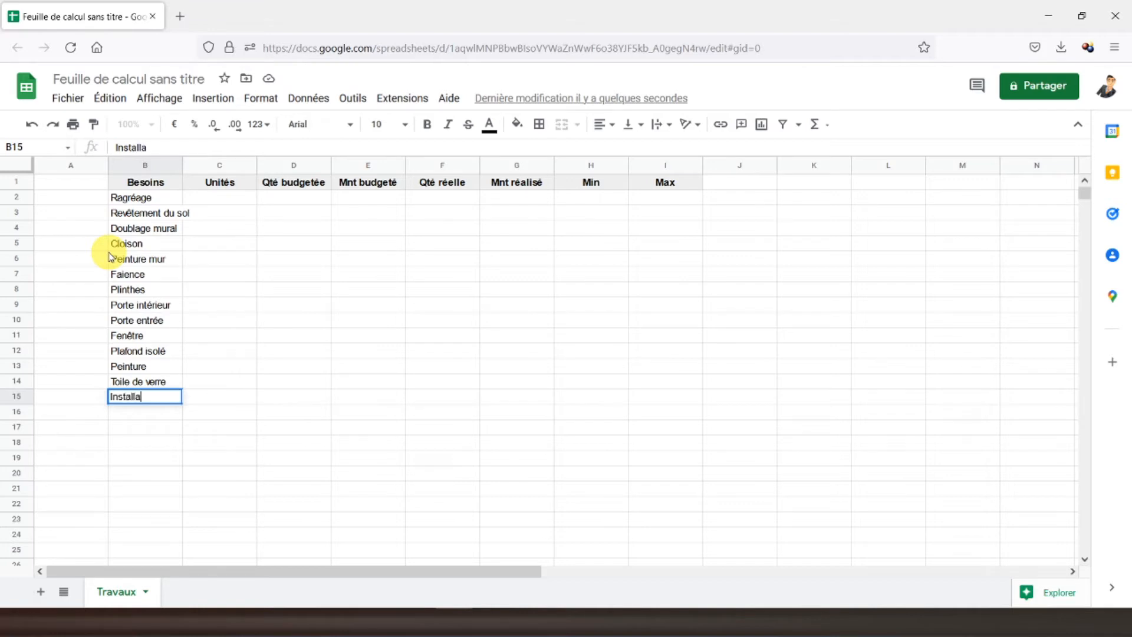
{"action": "type", "text": "tion complète"}
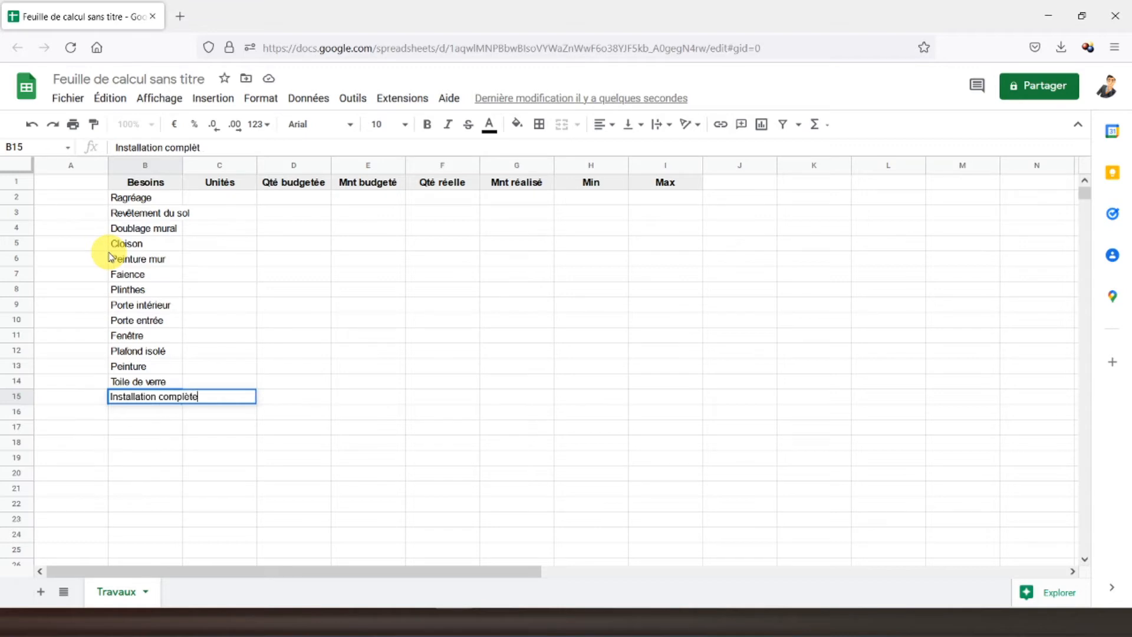
{"action": "key", "text": "Return"}
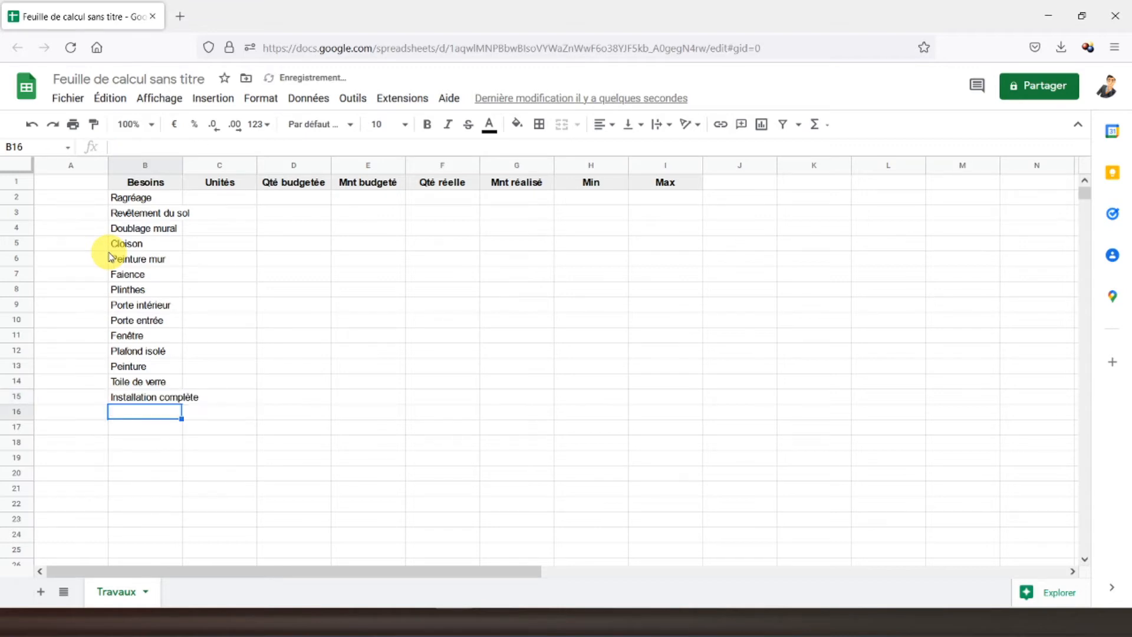
Step: Enter the needs Pose d'un compteur, Radiateur and VMC in cells B16 to B18
{"action": "type", "text": "P"}
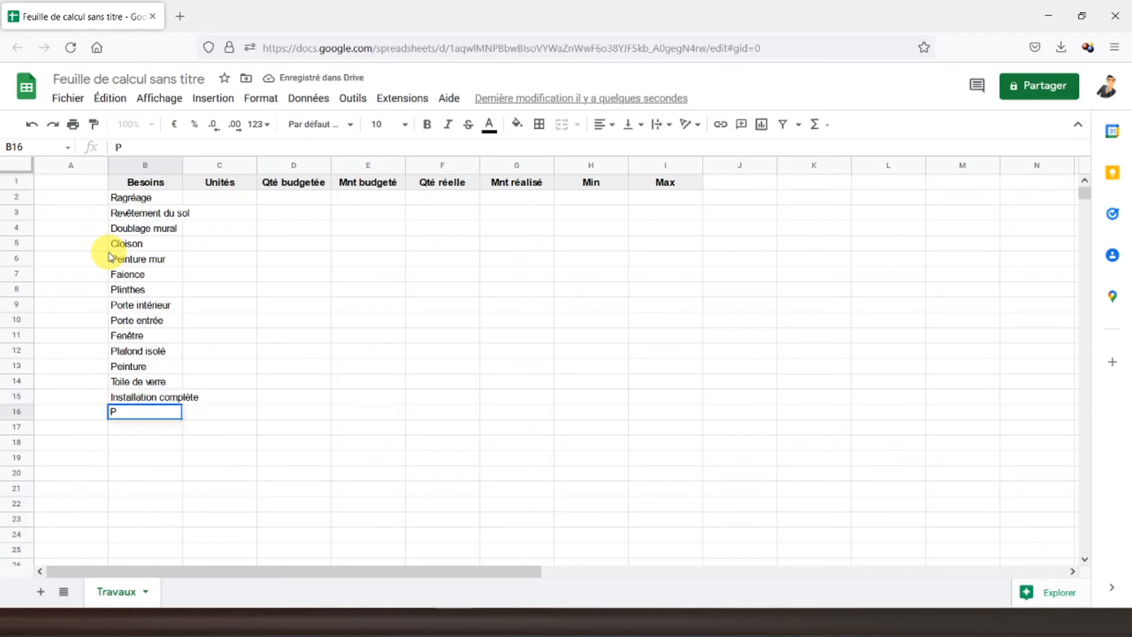
{"action": "type", "text": "ose d'un compteur"}
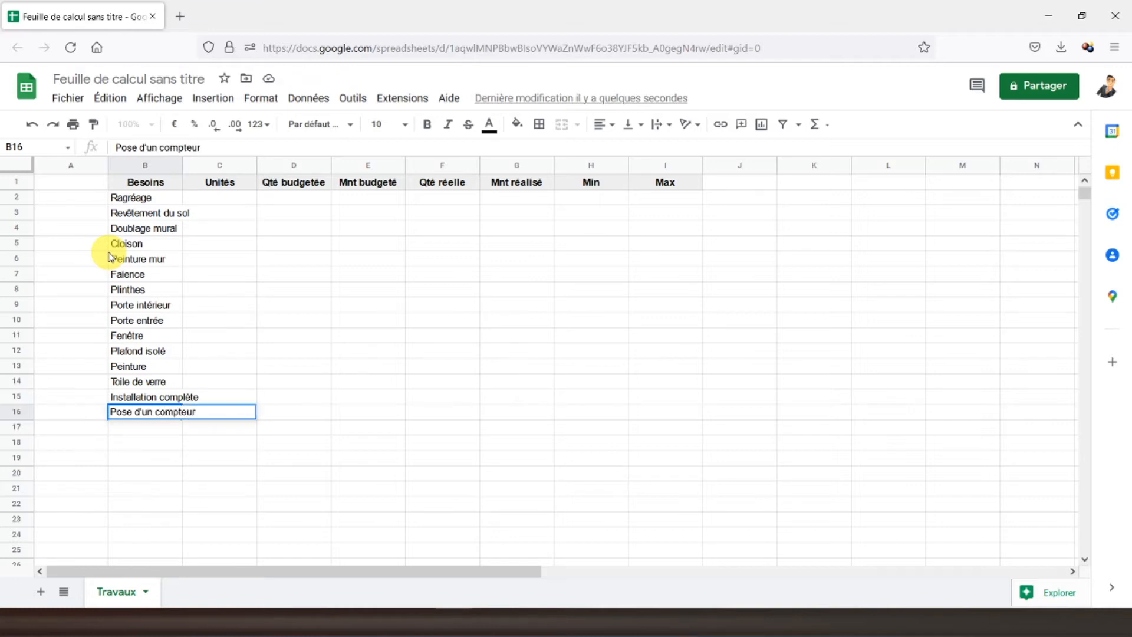
{"action": "key", "text": "Return"}
{"action": "type", "text": "Radiateur"}
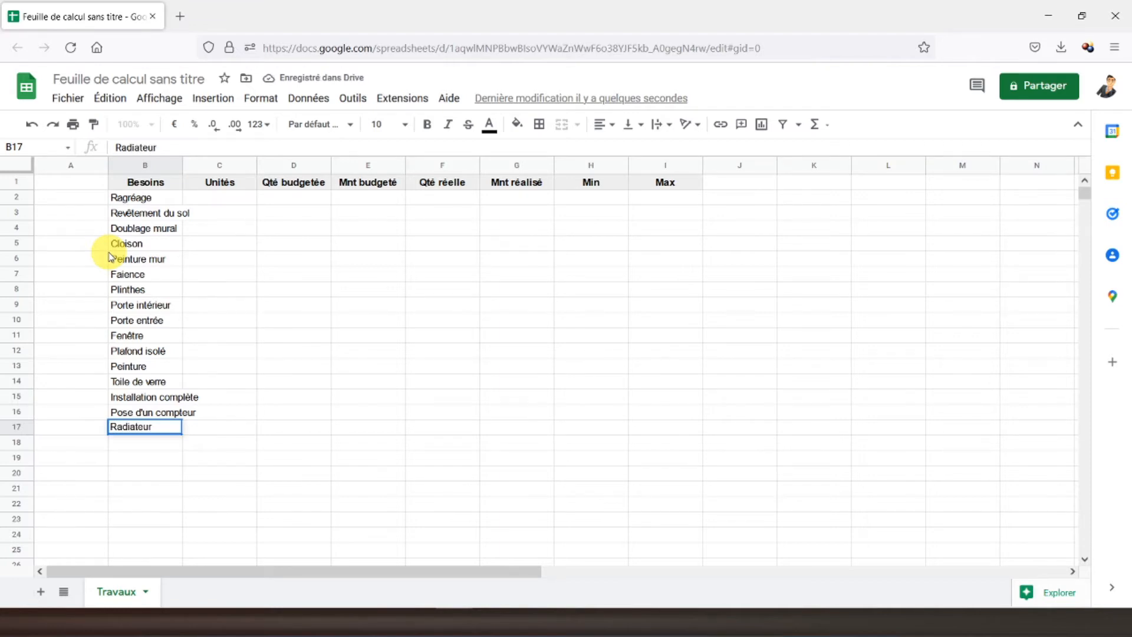
{"action": "key", "text": "Return"}
{"action": "type", "text": "VMC"}
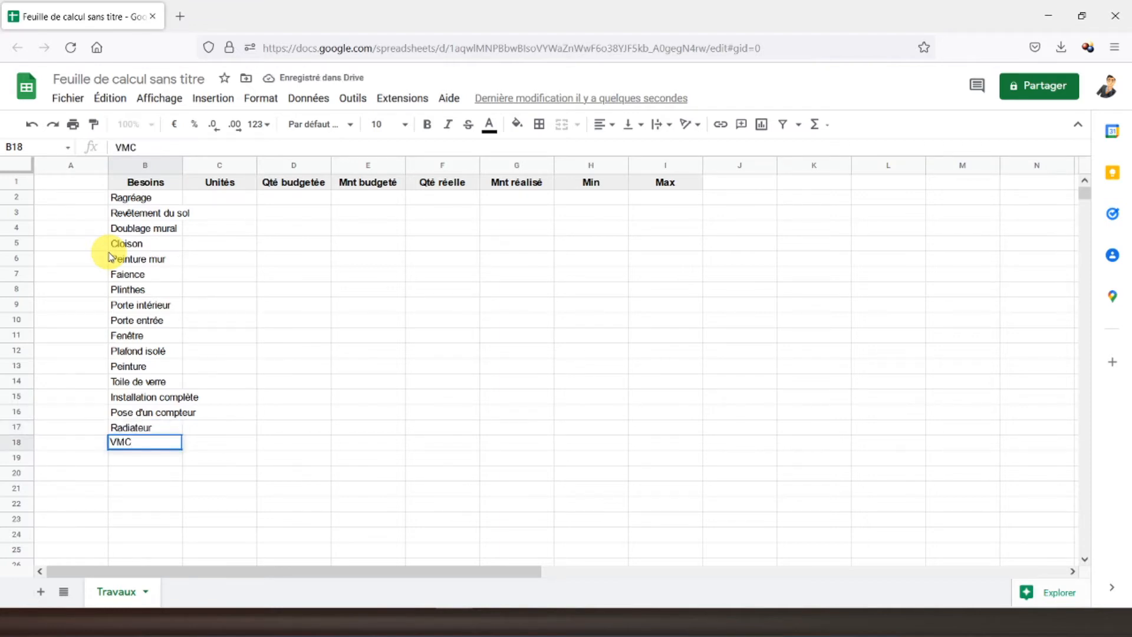
{"action": "key", "text": "Return"}
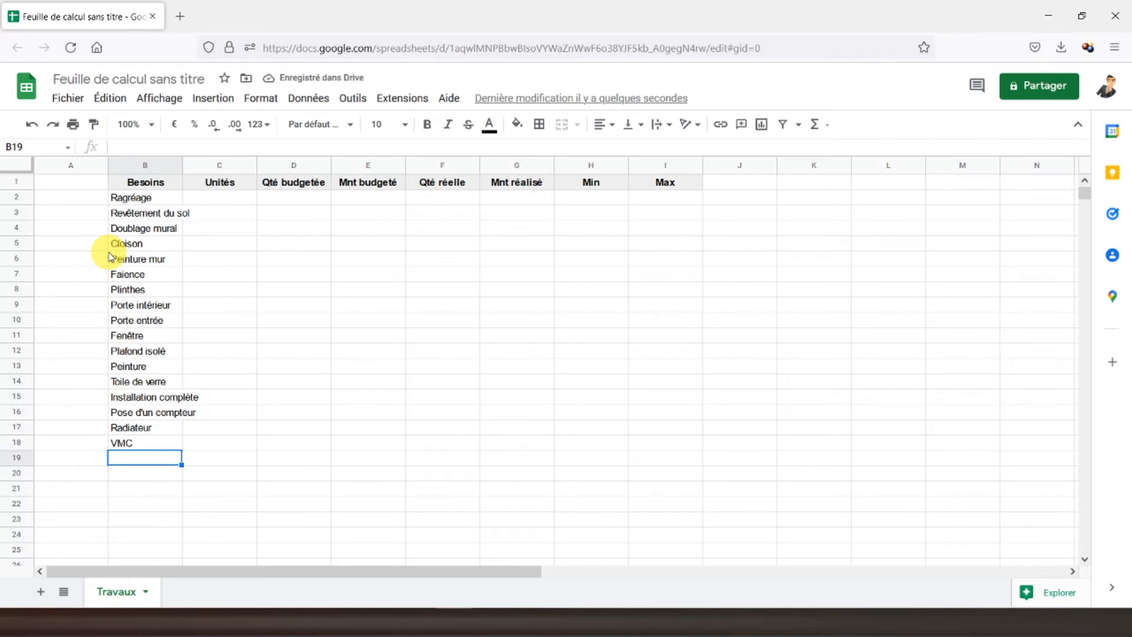
Step: Enter the needs Cuisine, Salle de bain and WC in cells B19 to B21
{"action": "type", "text": "Cuisine"}
{"action": "key", "text": "Return"}
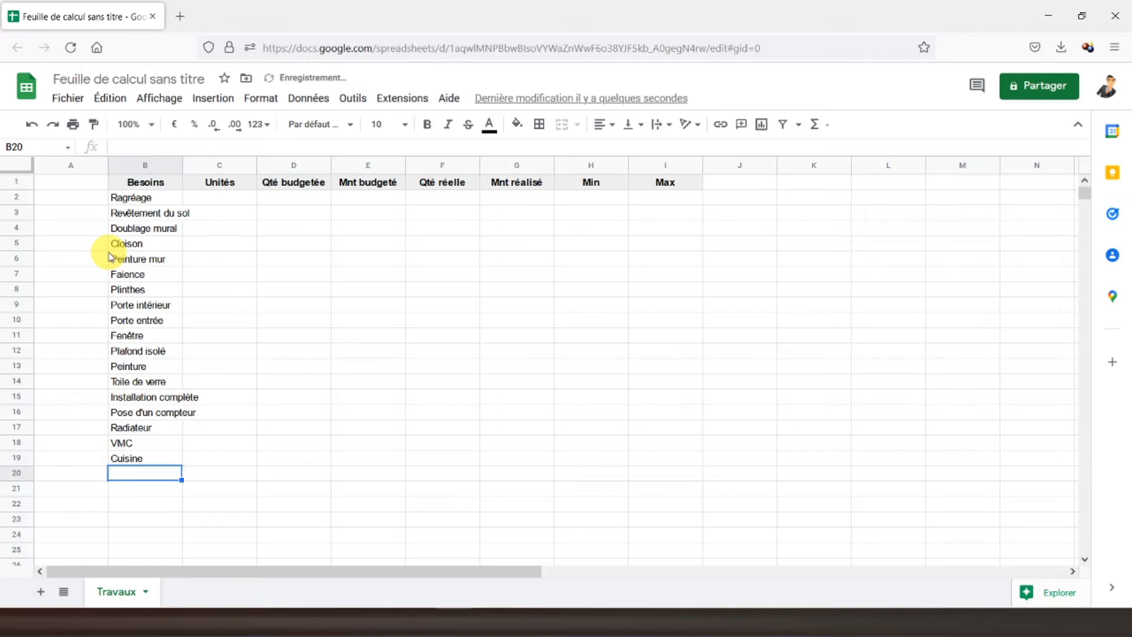
{"action": "type", "text": "Salle de bain"}
{"action": "key", "text": "Return"}
{"action": "type", "text": "W"}
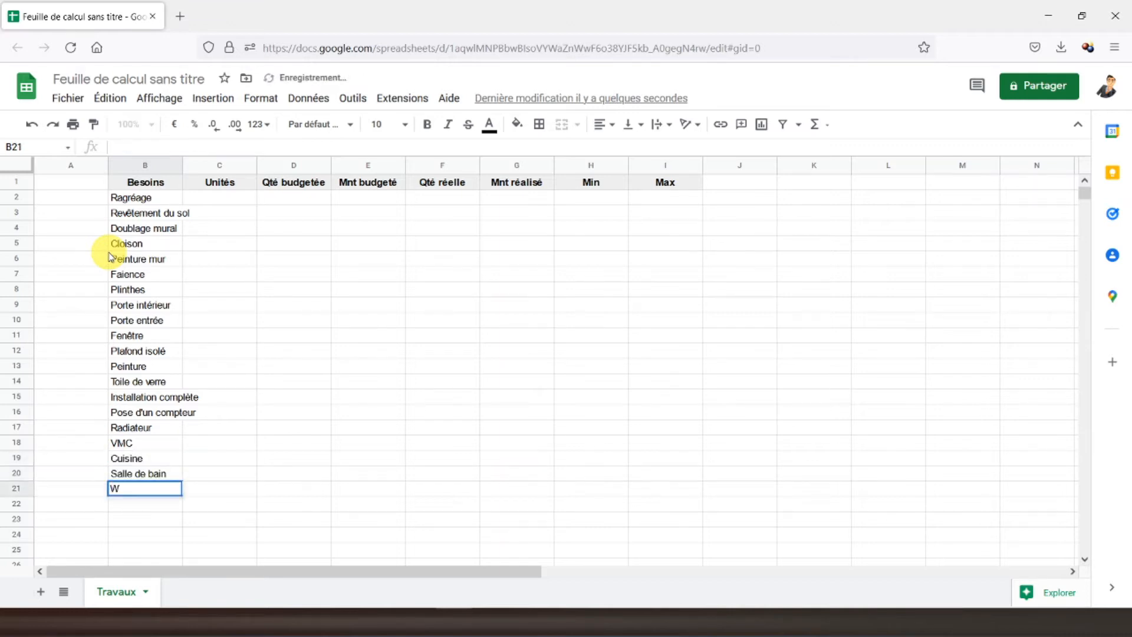
{"action": "type", "text": "C"}
{"action": "key", "text": "Return"}
Step: Add Extérieur in B22 and Remplacement toiture in B23 to the Besoins column
{"action": "type", "text": "E"}
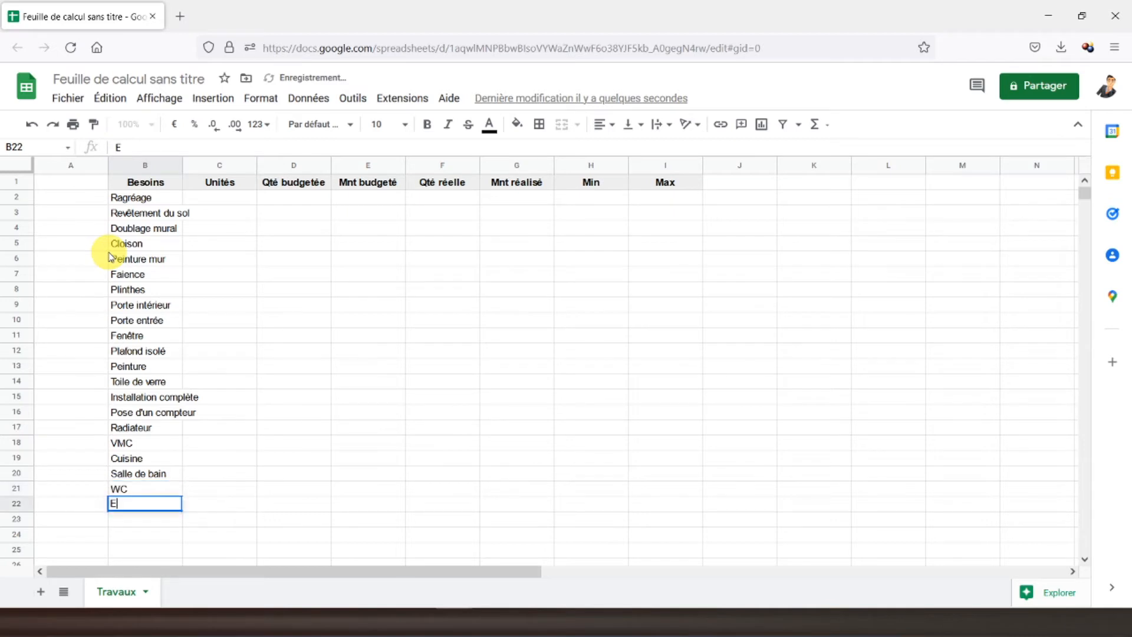
{"action": "type", "text": "xtérieur"}
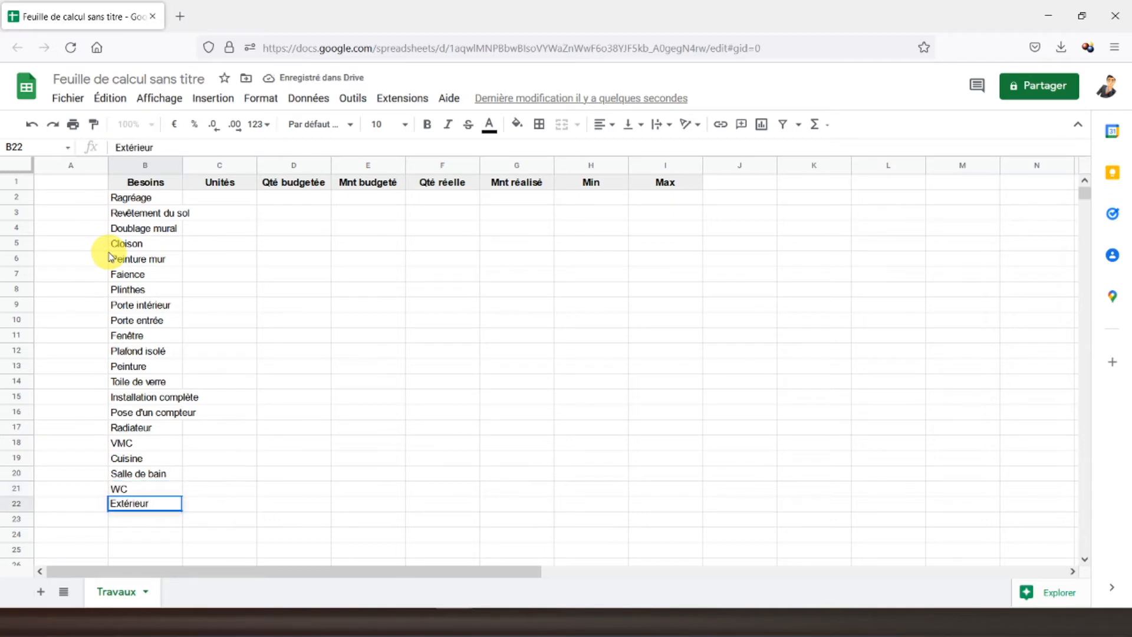
{"action": "key", "text": "Return"}
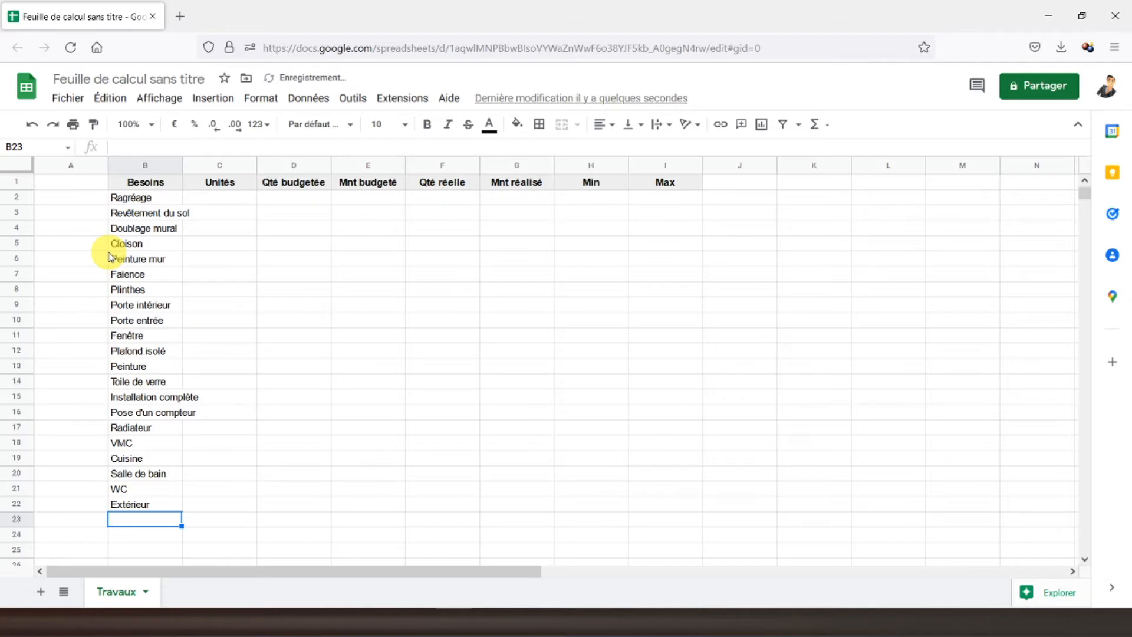
{"action": "type", "text": "Rempla"}
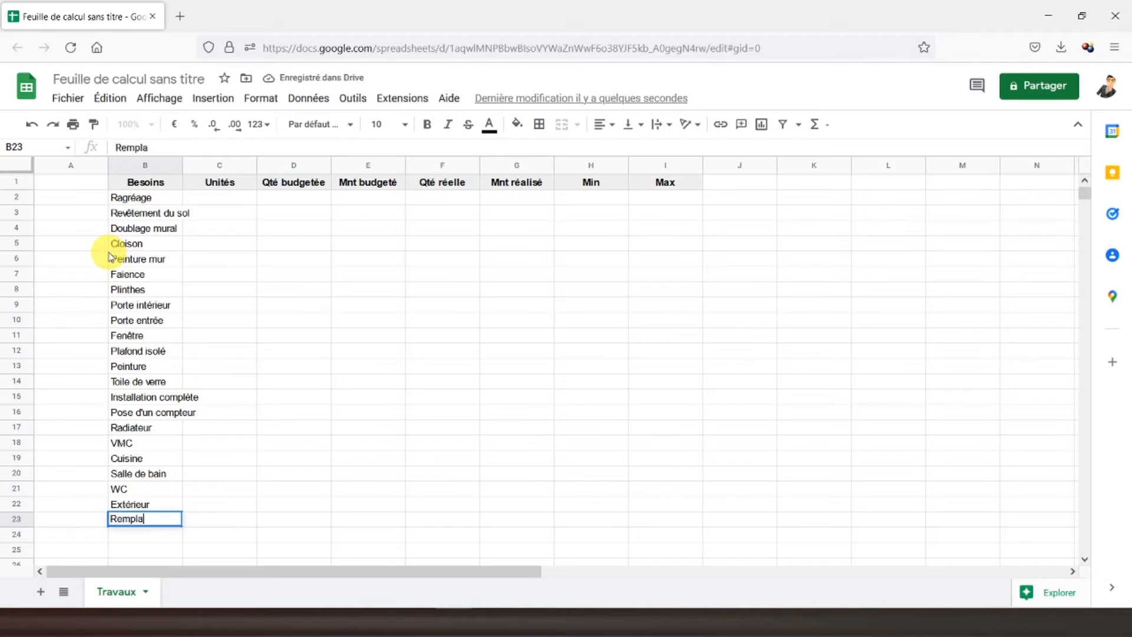
{"action": "type", "text": "cement toiture"}
{"action": "key", "text": "Return"}
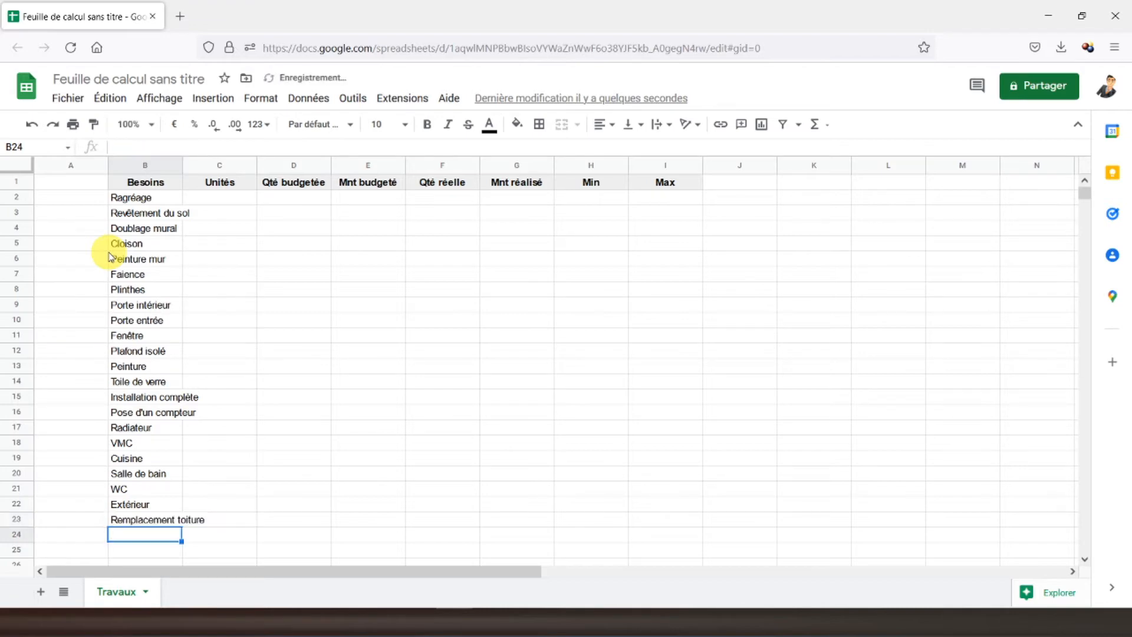
Step: Add Matériel in B24 and Remaniement in B25 to the Besoins column
{"action": "type", "text": "Matériel"}
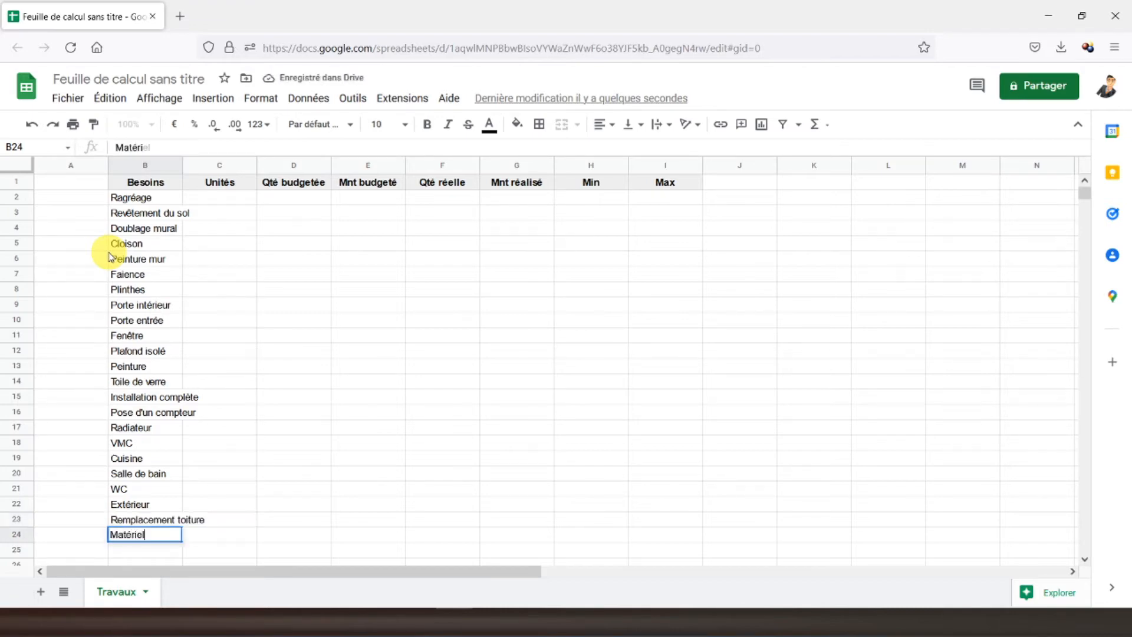
{"action": "key", "text": "Return"}
{"action": "type", "text": "Rema"}
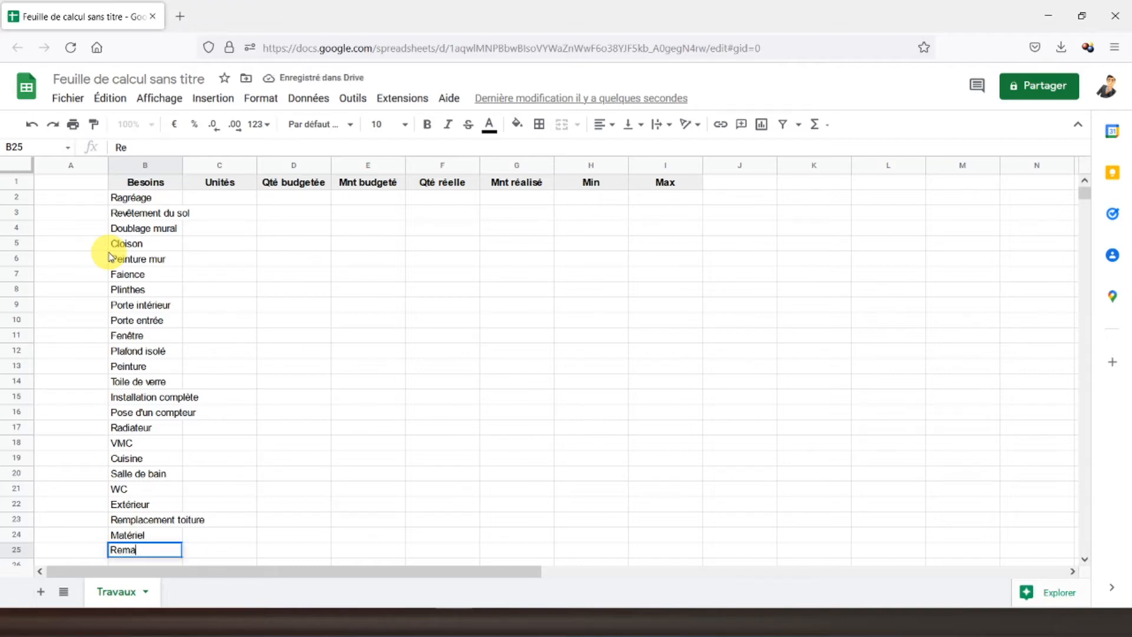
{"action": "type", "text": "niement"}
{"action": "key", "text": "Return"}
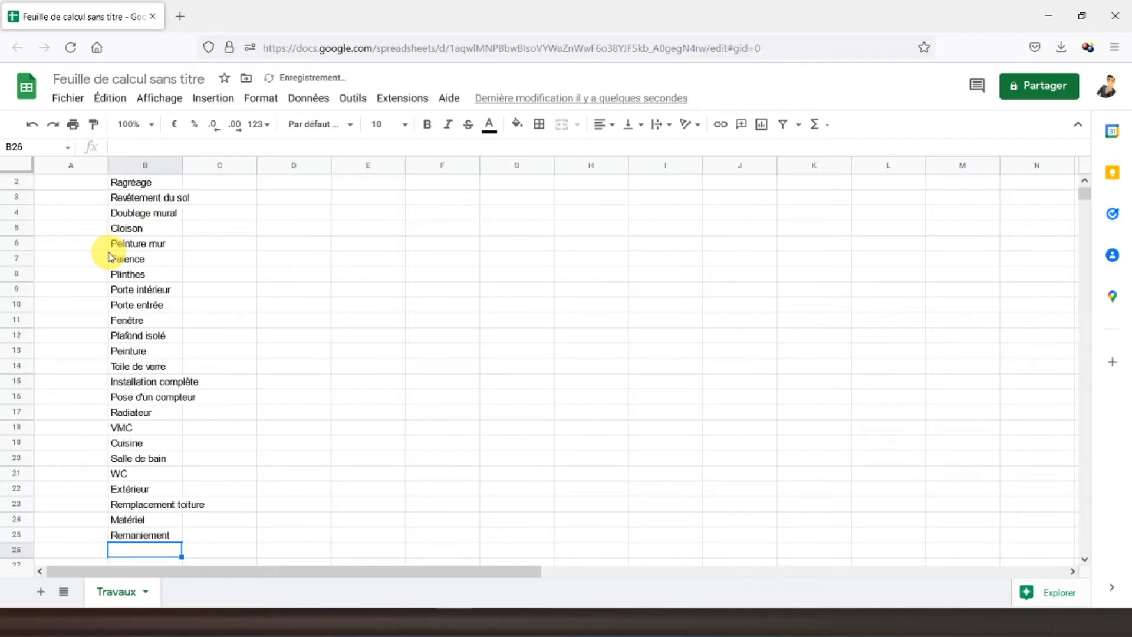
Step: Fit column B's width to its contents and centre the whole column horizontally
{"action": "double_click", "coordinate": [180, 168]}
{"action": "scroll", "coordinate": [216, 284], "scroll_direction": "up", "scroll_amount": 1}
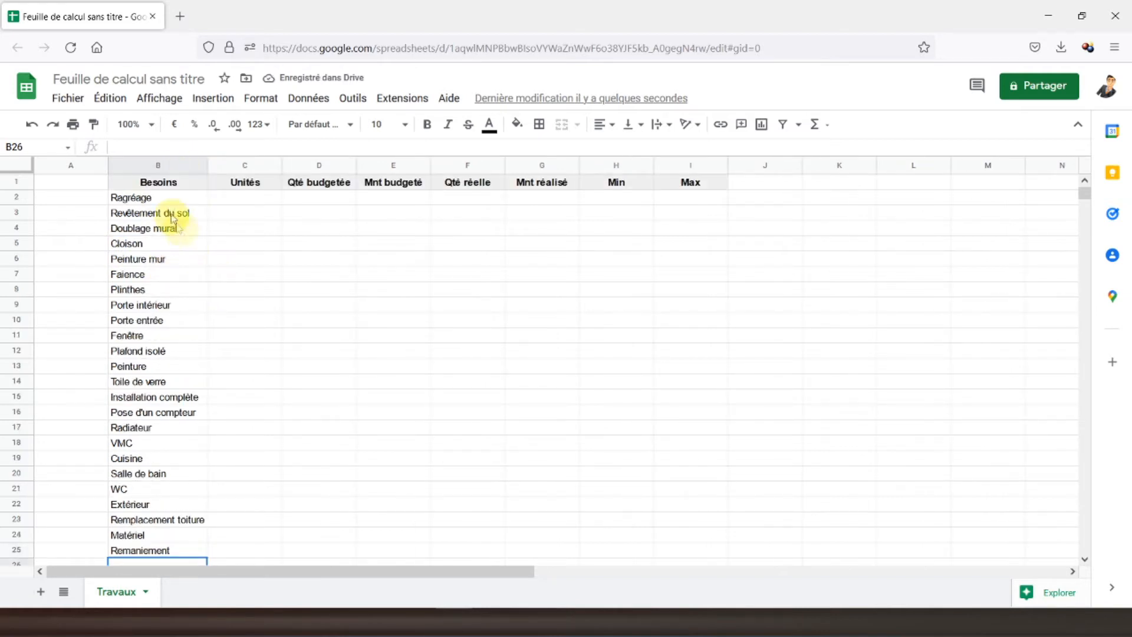
{"action": "left_click", "coordinate": [167, 167]}
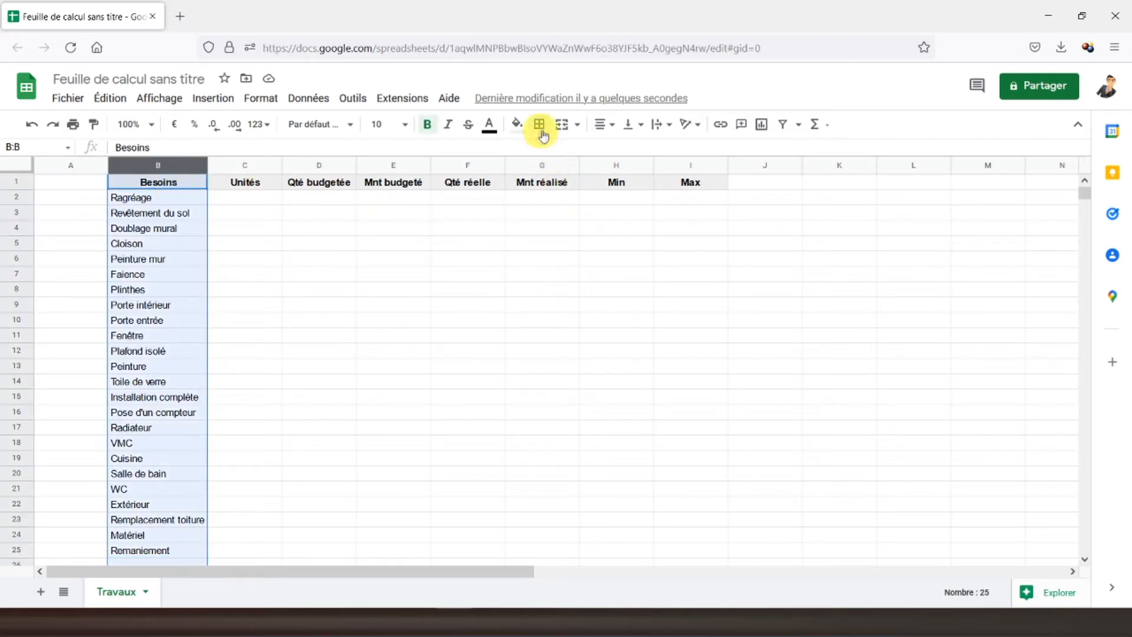
{"action": "left_click", "coordinate": [602, 124]}
{"action": "left_click", "coordinate": [622, 150]}
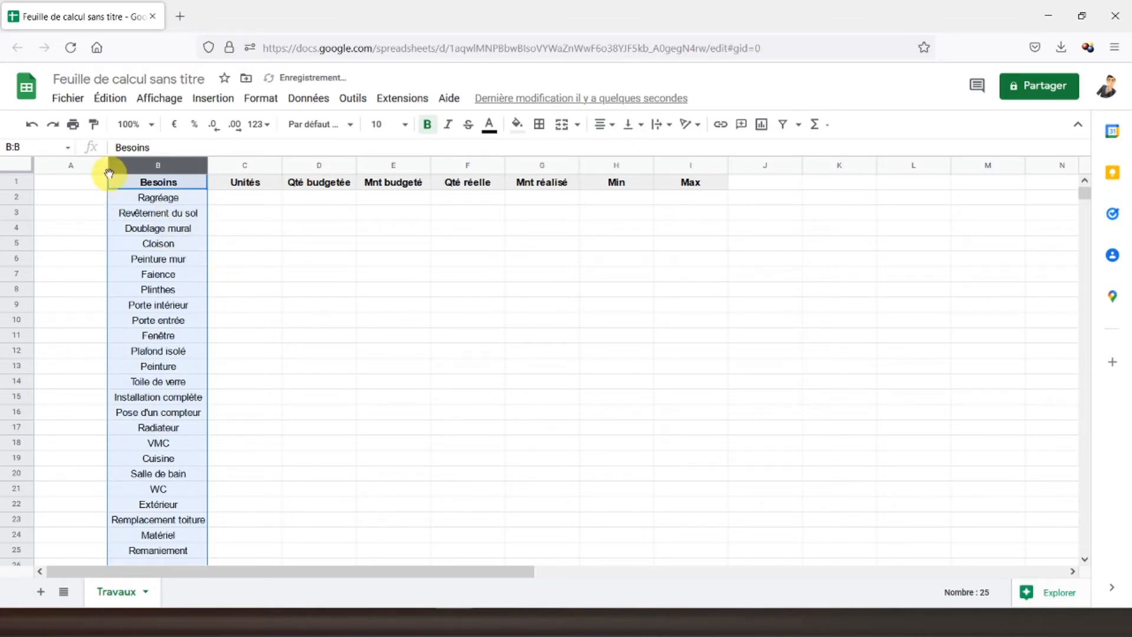
Step: Merge cells A2:A3 beside the first two needs and enter the category Sol
{"action": "left_click", "coordinate": [95, 200]}
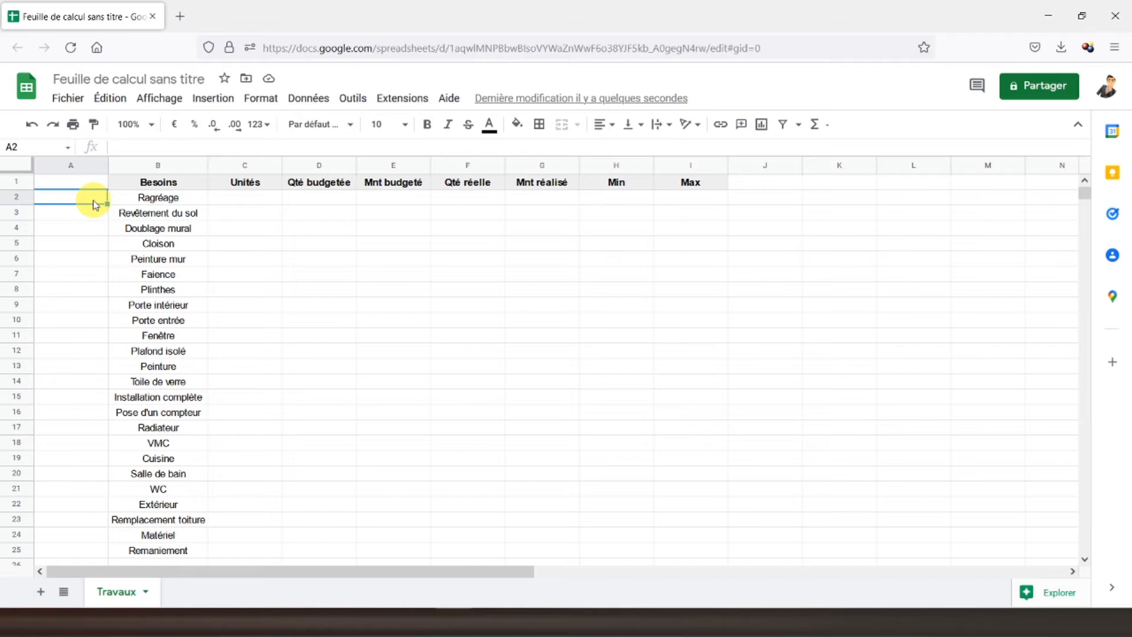
{"action": "left_click_drag", "start_coordinate": [93, 203], "coordinate": [91, 218]}
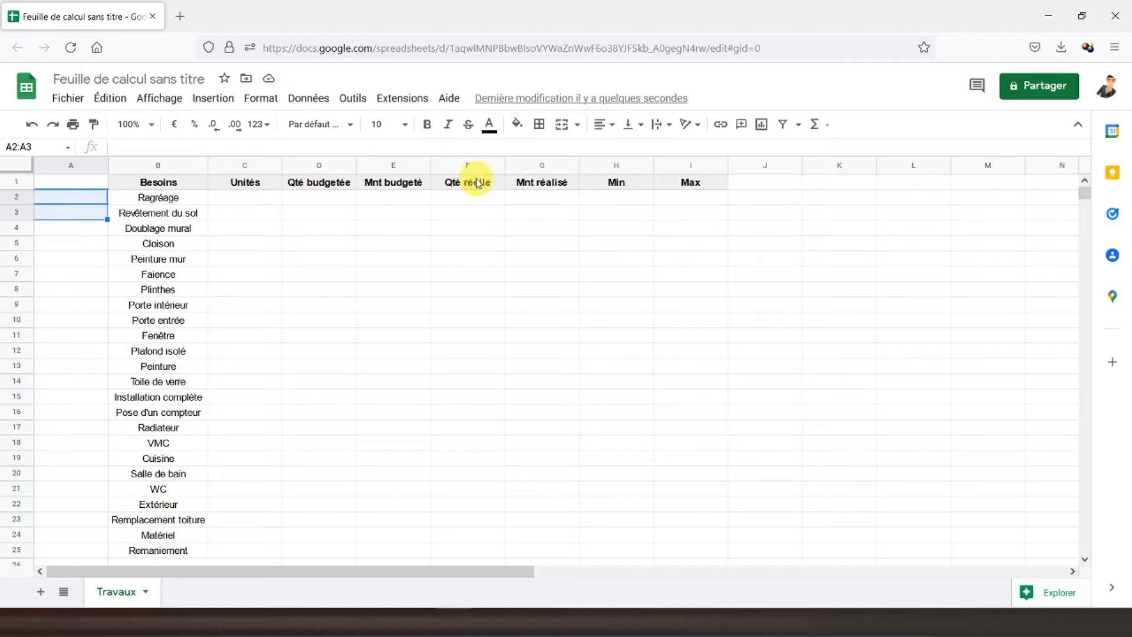
{"action": "left_click", "coordinate": [561, 127]}
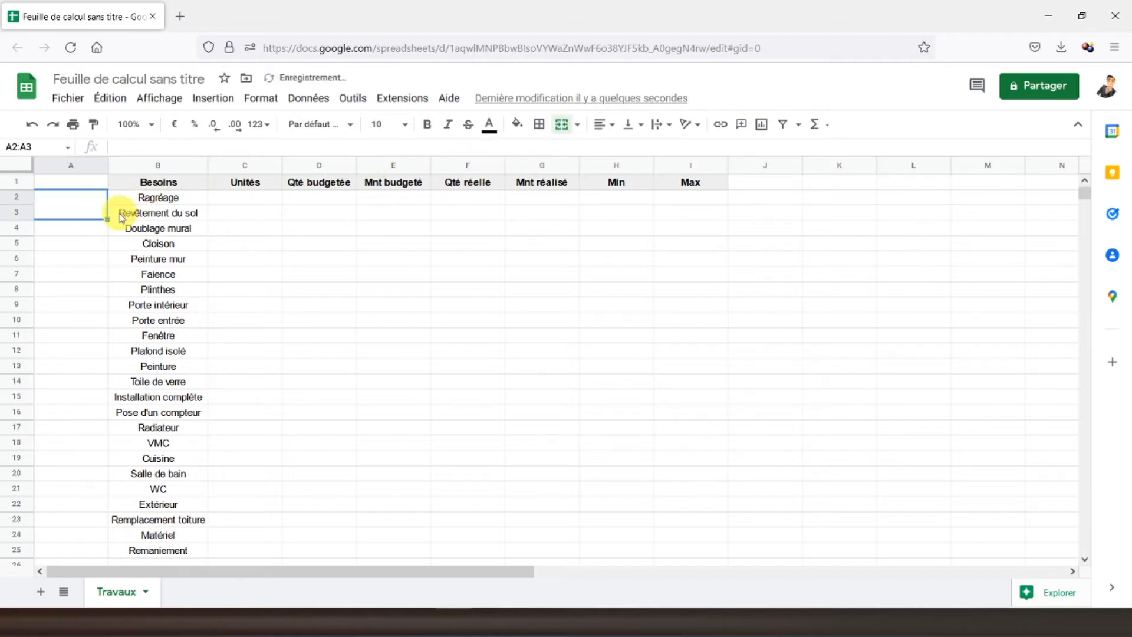
{"action": "type", "text": "Sol"}
Step: Merge cells A4:A8 beside Doublage mural to Plinthes and enter the category Mur
{"action": "left_click", "coordinate": [87, 229]}
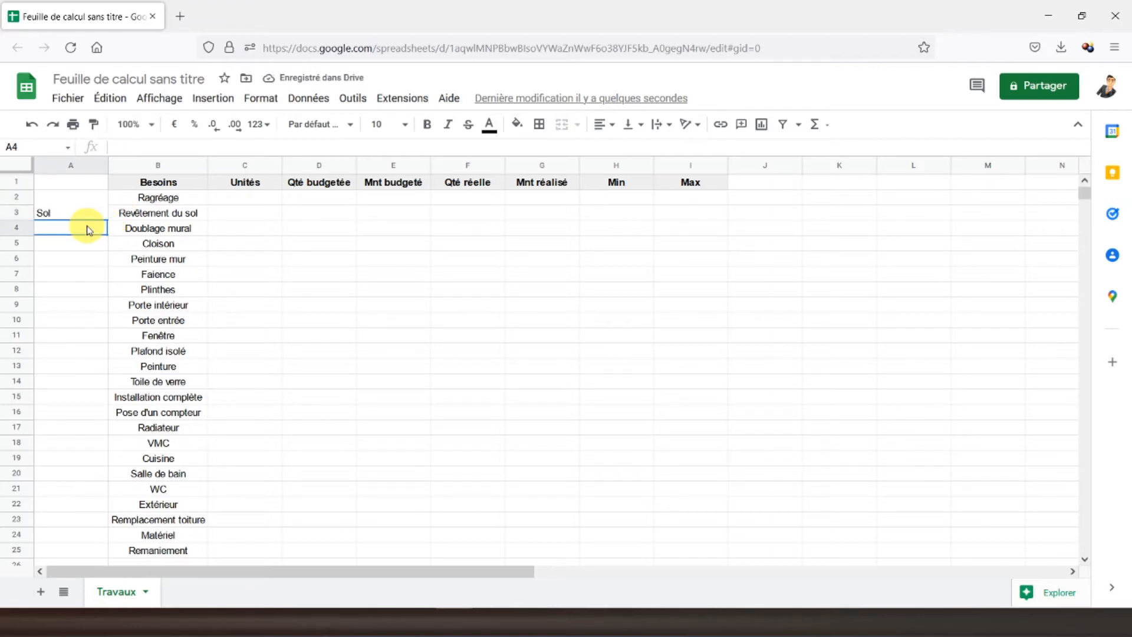
{"action": "left_click_drag", "start_coordinate": [88, 229], "coordinate": [91, 293]}
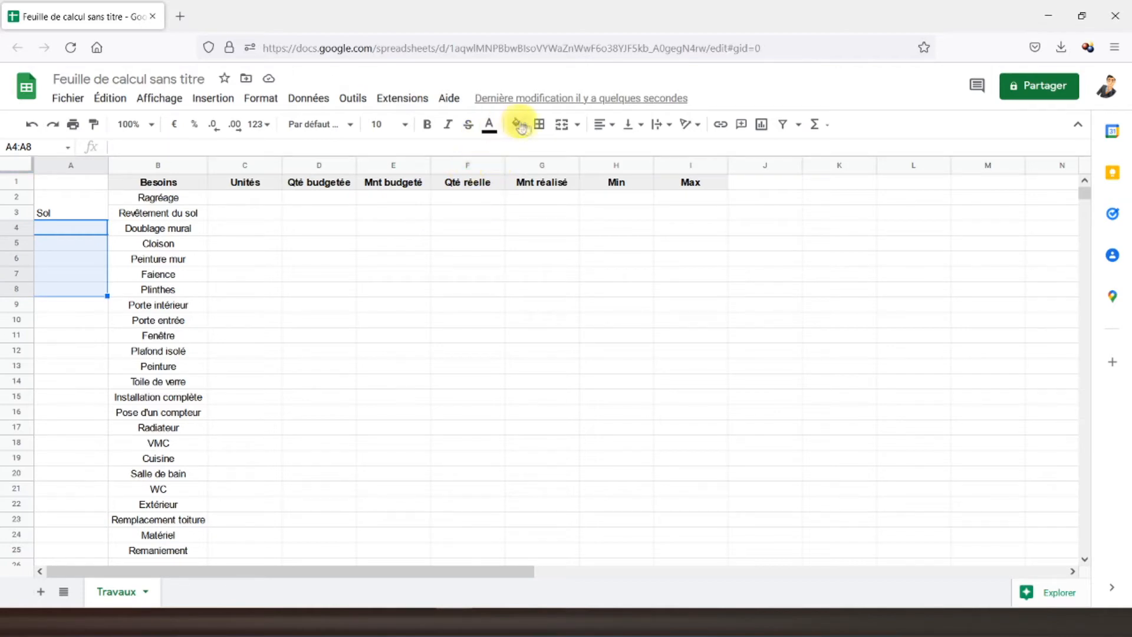
{"action": "left_click", "coordinate": [561, 126]}
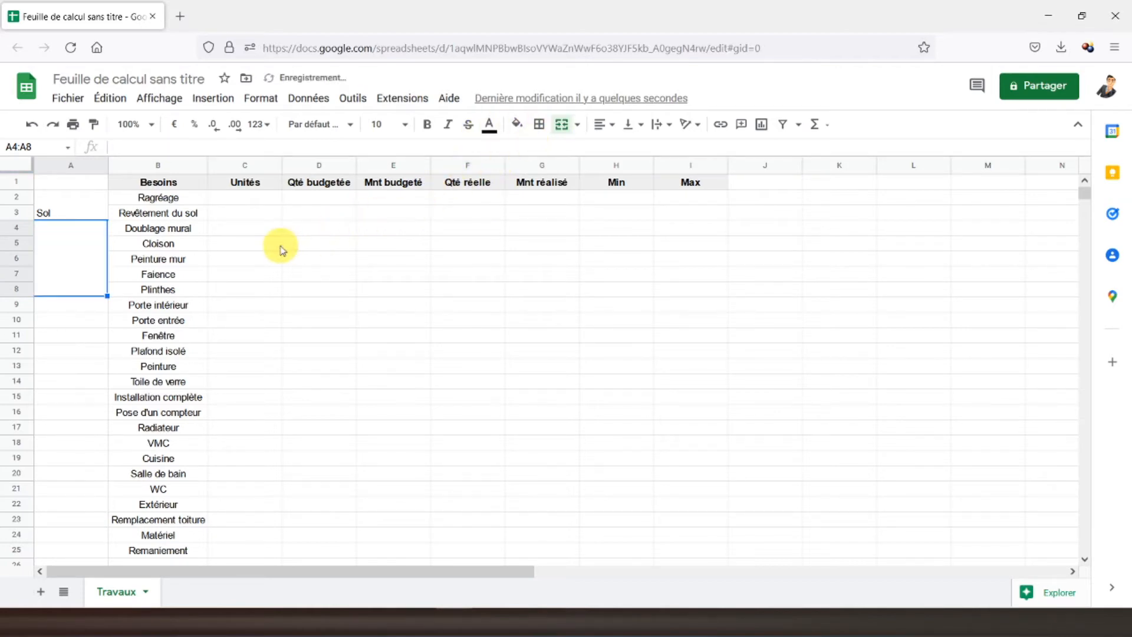
{"action": "type", "text": "Mur"}
{"action": "key", "text": "Return"}
Step: Merge cells A9:A11 beside the door and window needs and enter the category Portes
{"action": "left_click_drag", "start_coordinate": [83, 304], "coordinate": [83, 333]}
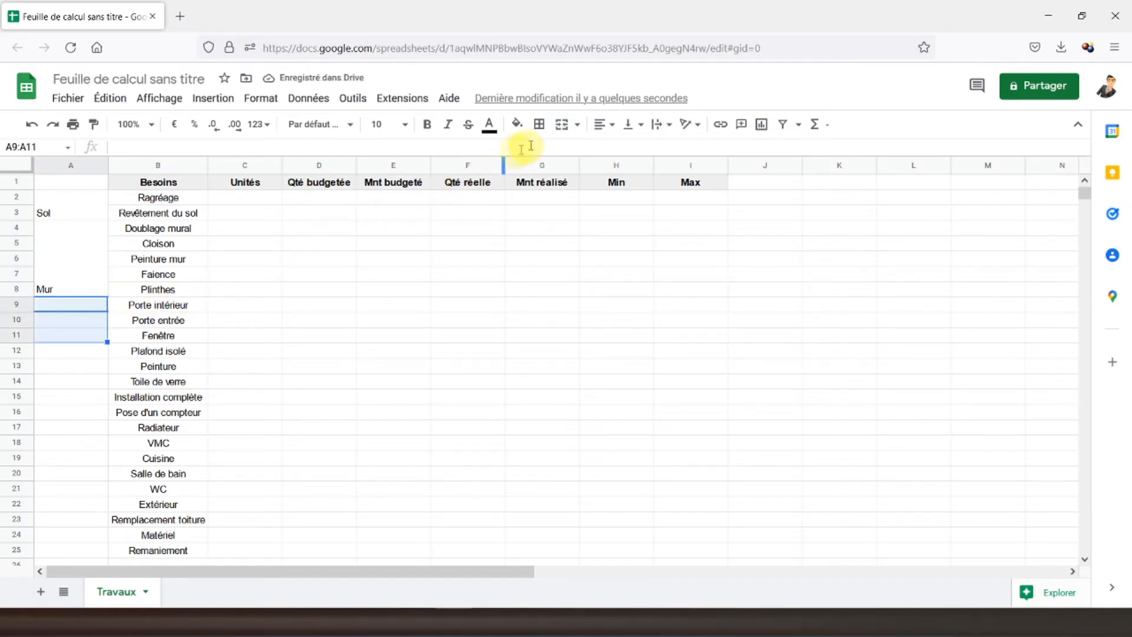
{"action": "left_click", "coordinate": [561, 123]}
{"action": "type", "text": "Portes"}
{"action": "key", "text": "Return"}
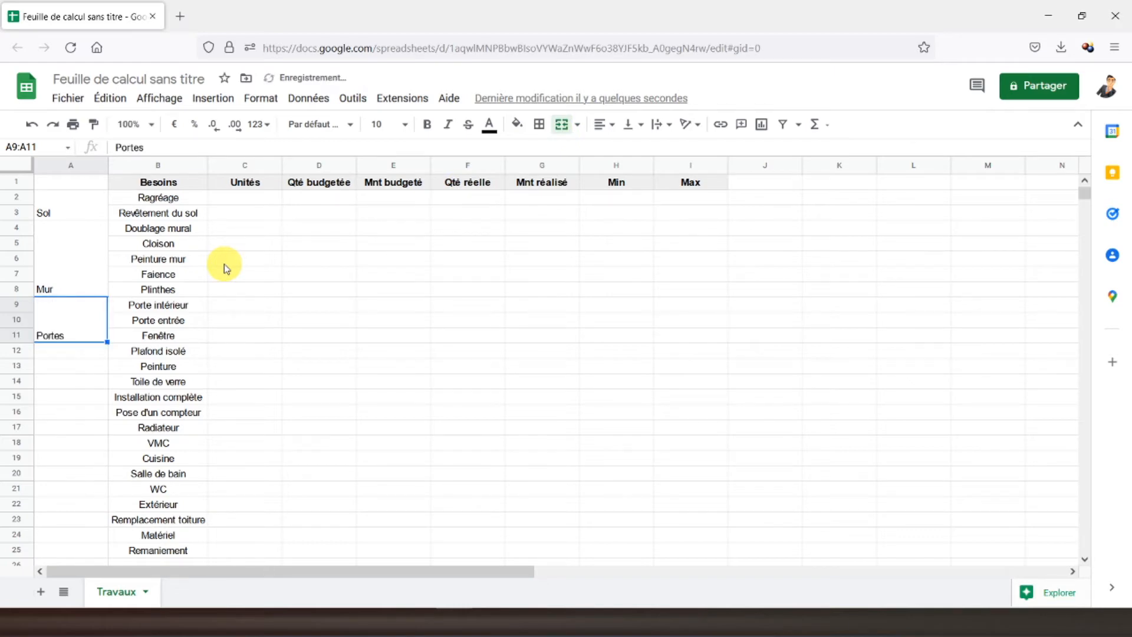
Step: Merge cells A12:A14 beside Plafond isolé to Toile de verre and enter the category Plafond
{"action": "left_click", "coordinate": [88, 351]}
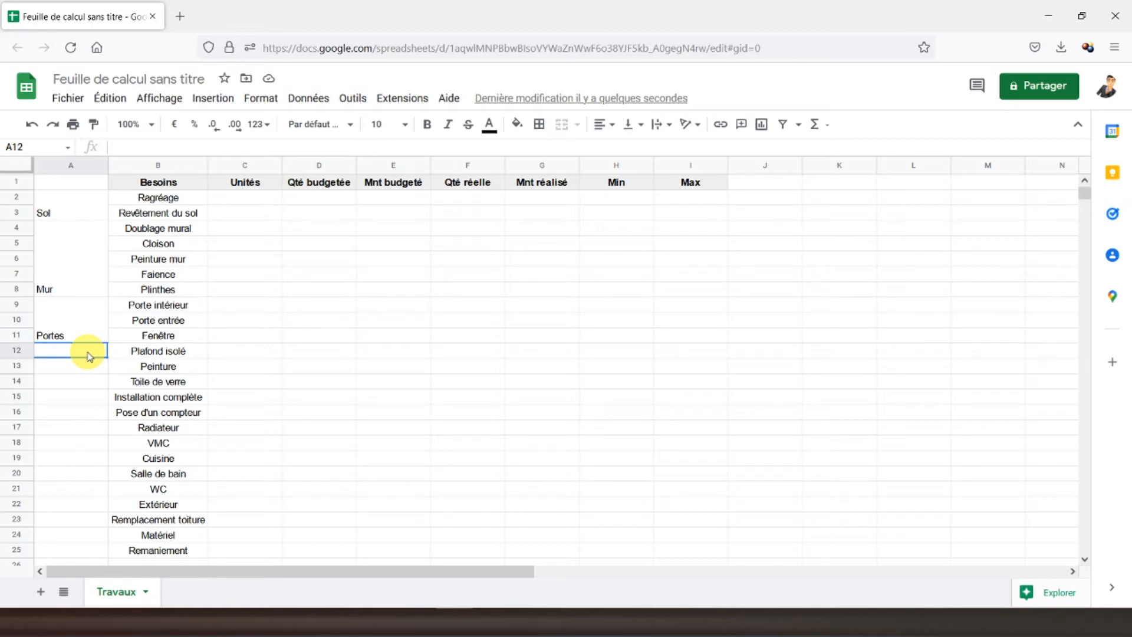
{"action": "left_click_drag", "start_coordinate": [88, 354], "coordinate": [93, 388]}
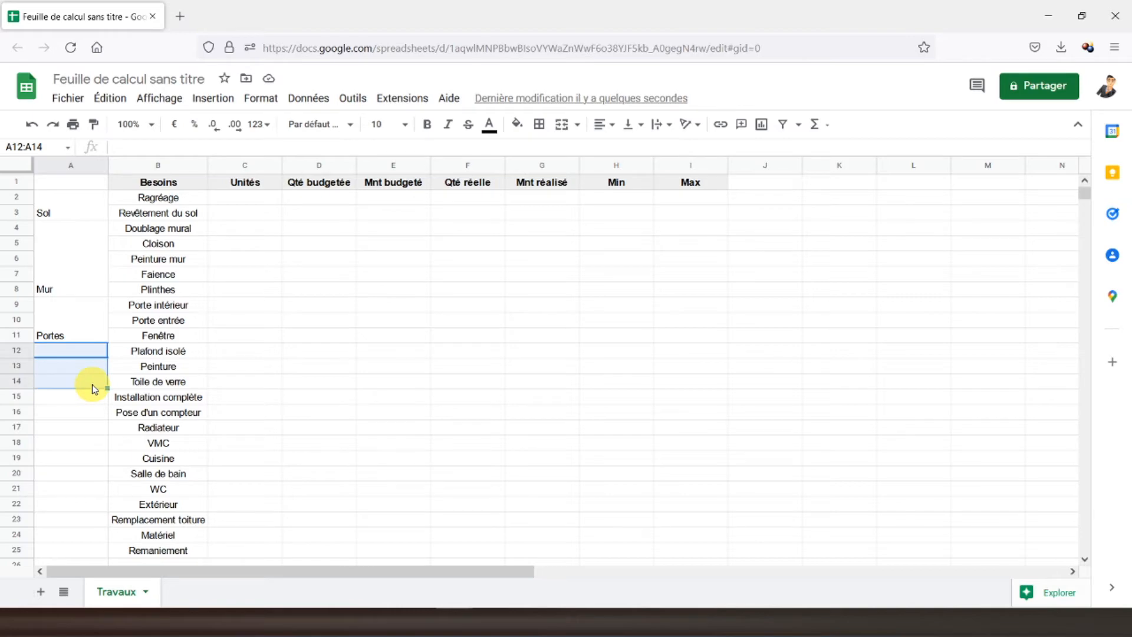
{"action": "left_click", "coordinate": [561, 124]}
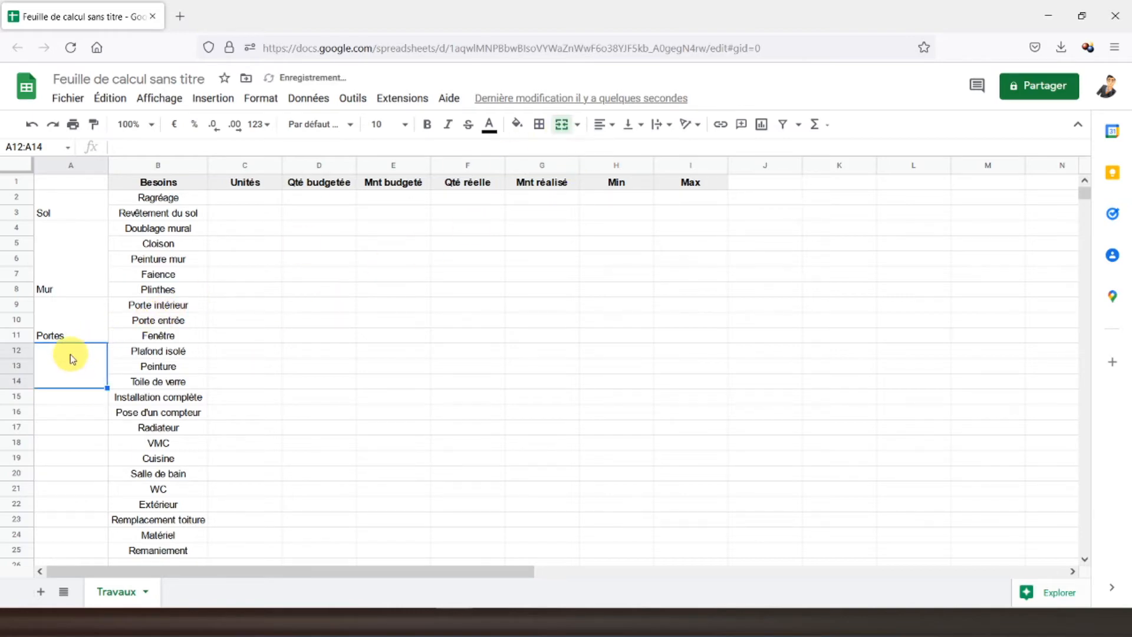
{"action": "type", "text": "Plaf"}
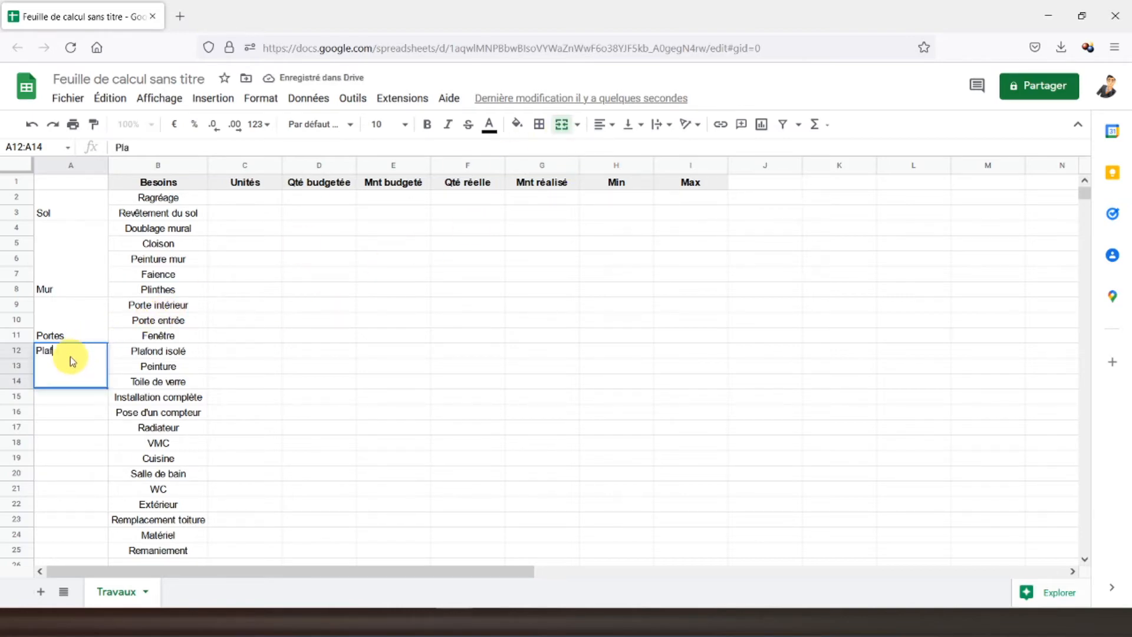
{"action": "type", "text": "ond"}
{"action": "key", "text": "Return"}
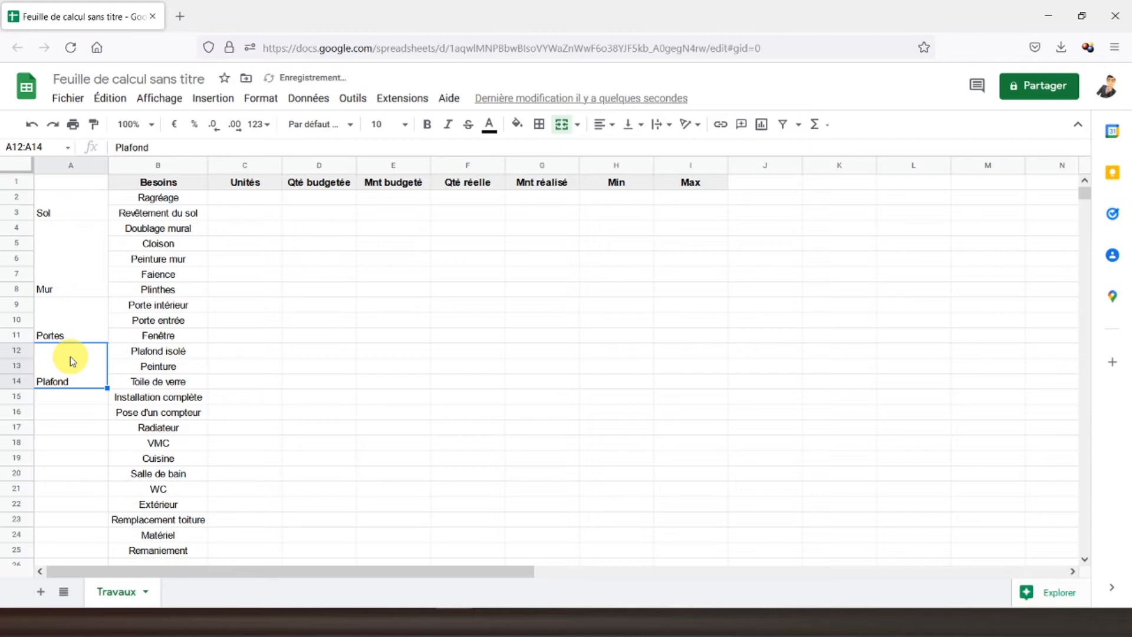
Step: Merge cells A15:A18 beside Installation complète to VMC and enter the category Electricité
{"action": "left_click", "coordinate": [74, 397]}
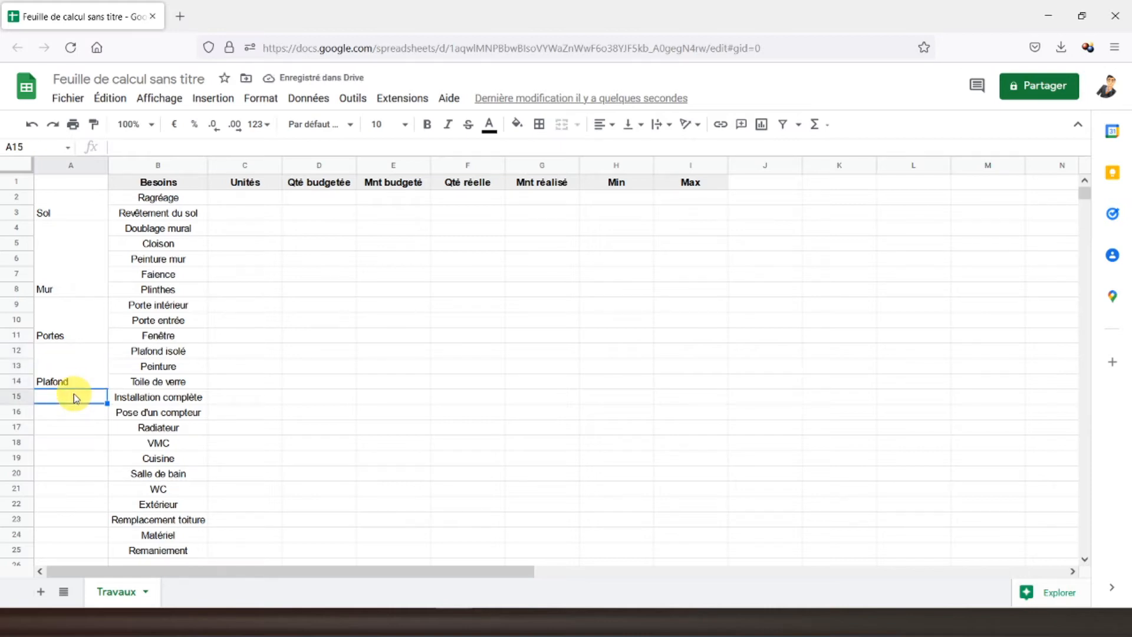
{"action": "left_click_drag", "start_coordinate": [75, 397], "coordinate": [82, 444]}
{"action": "left_click", "coordinate": [562, 124]}
{"action": "type", "text": "Electricité"}
{"action": "key", "text": "Return"}
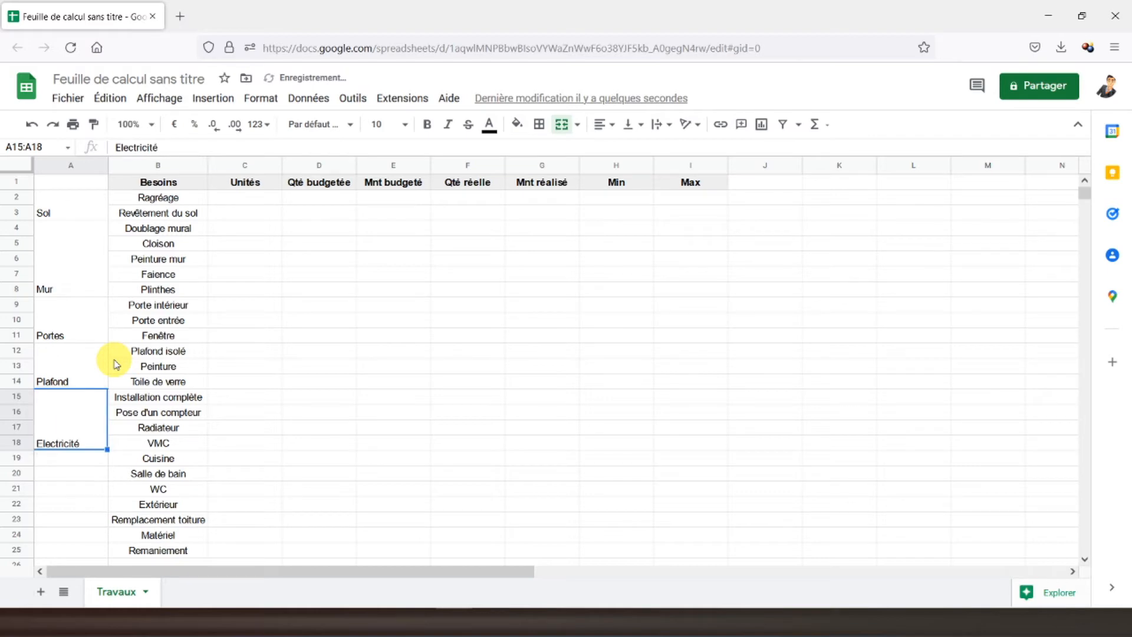
Step: Merge cells A19:A22 beside Cuisine to Extérieur and enter the category Plomberie
{"action": "left_click_drag", "start_coordinate": [68, 458], "coordinate": [67, 504]}
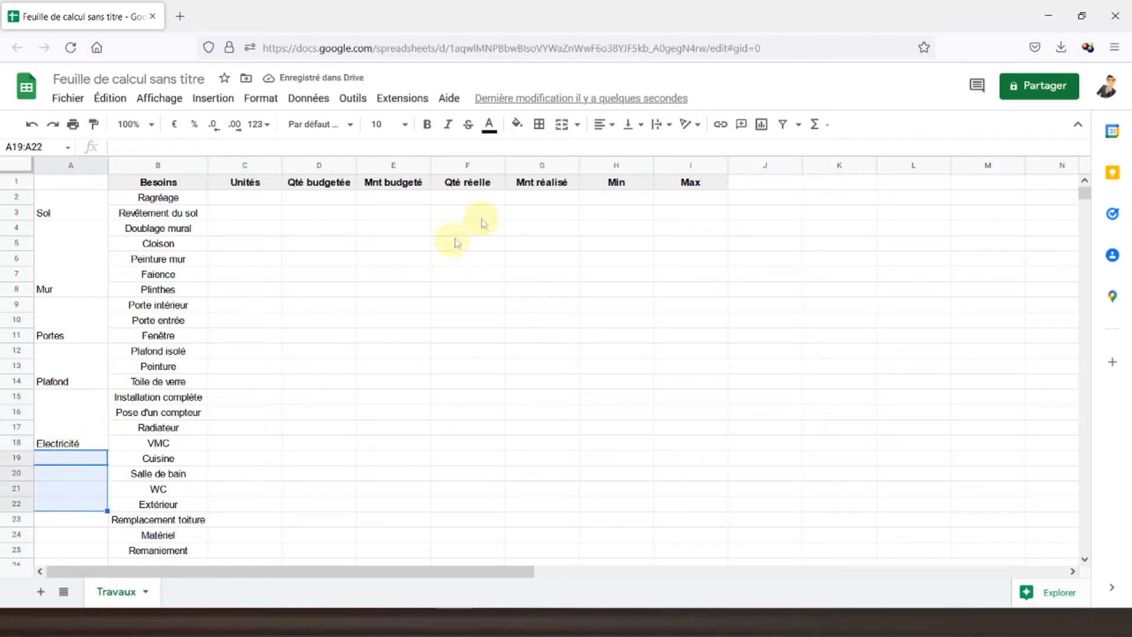
{"action": "left_click", "coordinate": [562, 124]}
{"action": "type", "text": "Plomberie"}
{"action": "key", "text": "Return"}
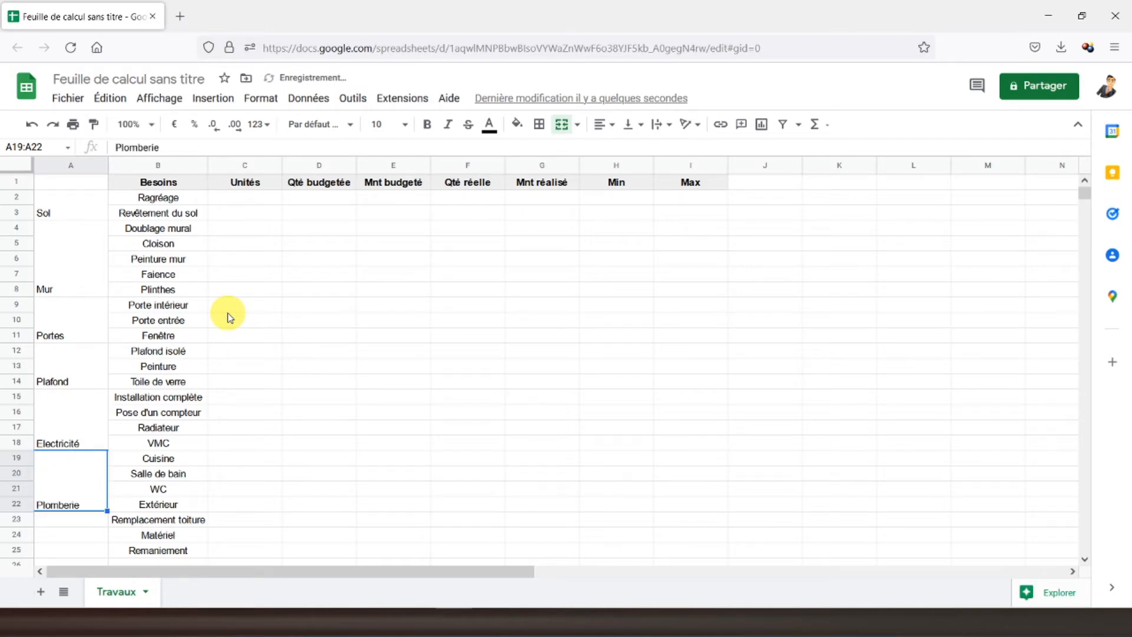
Step: Merge cells A23:A25 beside Remplacement toiture to Remaniement and enter the category Toiture
{"action": "scroll", "coordinate": [228, 313], "scroll_direction": "down", "scroll_amount": 3}
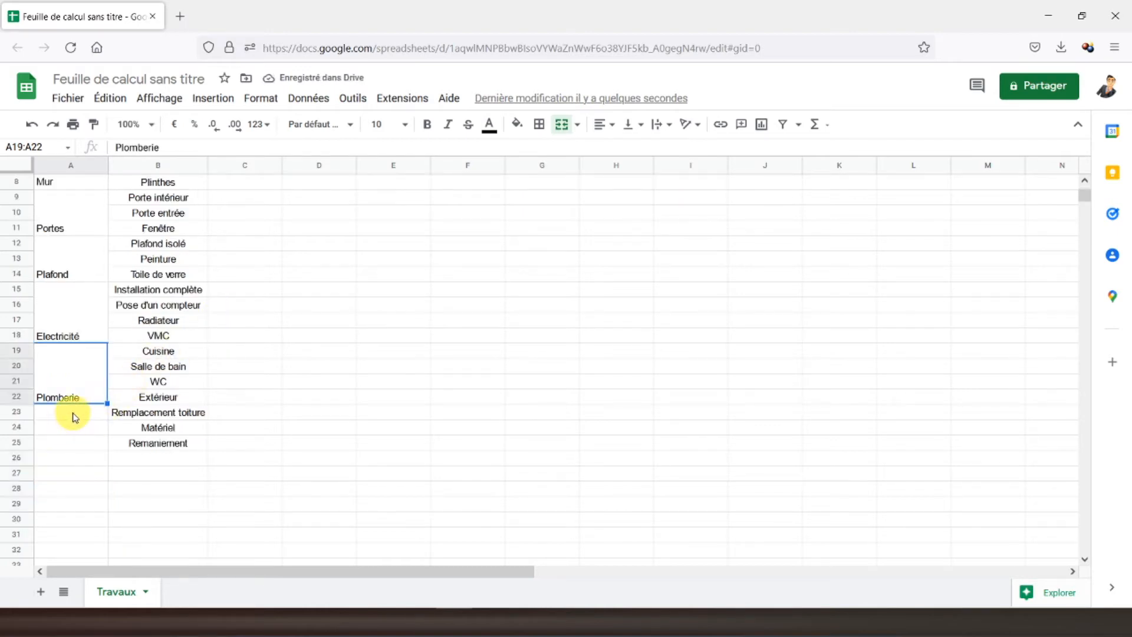
{"action": "left_click_drag", "start_coordinate": [75, 417], "coordinate": [70, 442]}
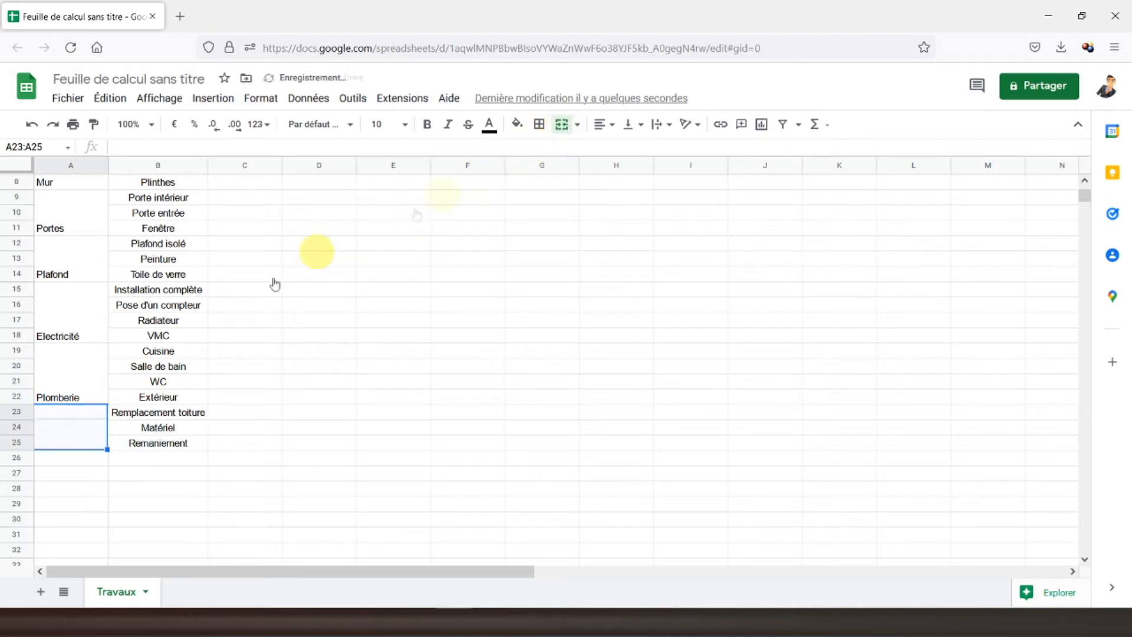
{"action": "type", "text": "To"}
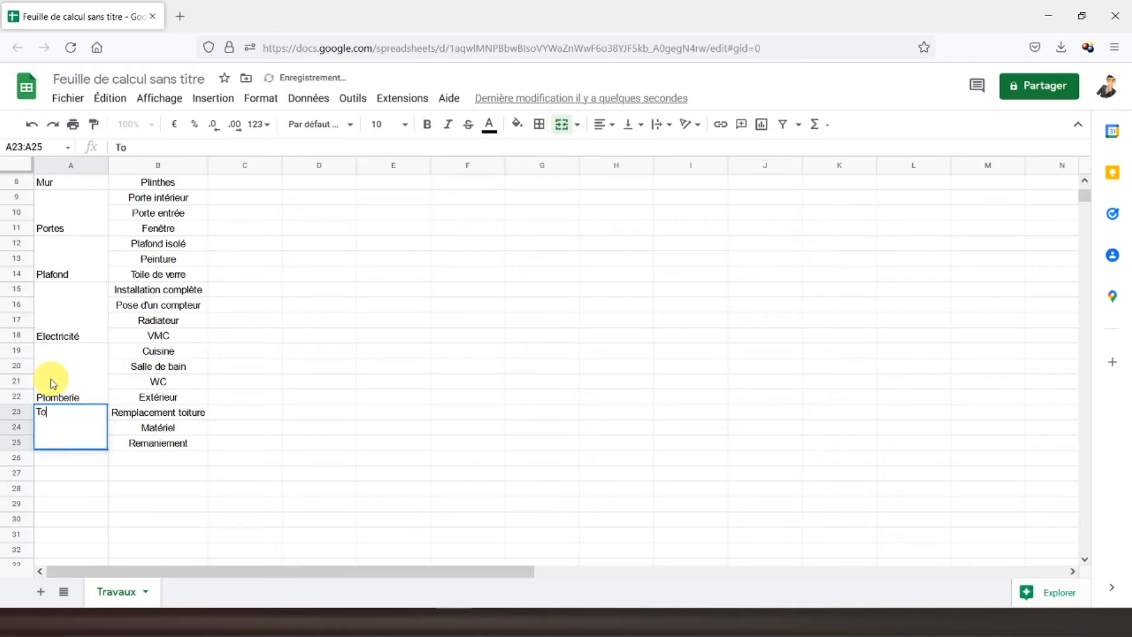
{"action": "type", "text": "iture"}
{"action": "key", "text": "Return"}
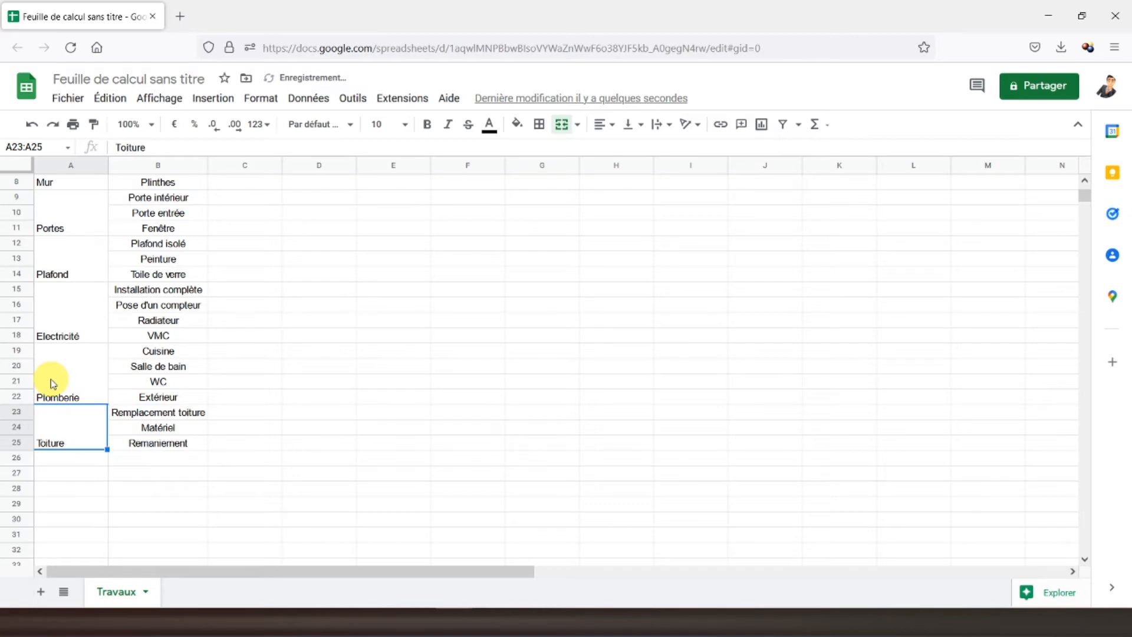
Step: Rotate the category labels in A2:A25 so the text is oriented upward
{"action": "scroll", "coordinate": [53, 383], "scroll_direction": "up", "scroll_amount": 3}
{"action": "left_click_drag", "start_coordinate": [65, 212], "coordinate": [74, 369]}
{"action": "scroll", "coordinate": [207, 361], "scroll_direction": "up", "scroll_amount": 4}
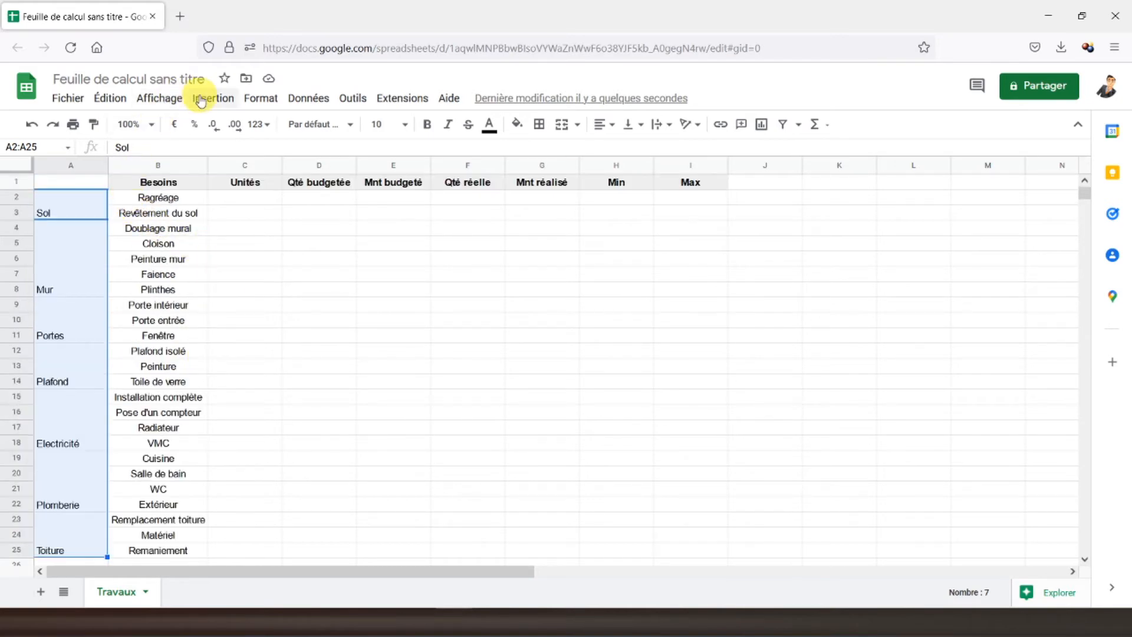
{"action": "left_click", "coordinate": [165, 100]}
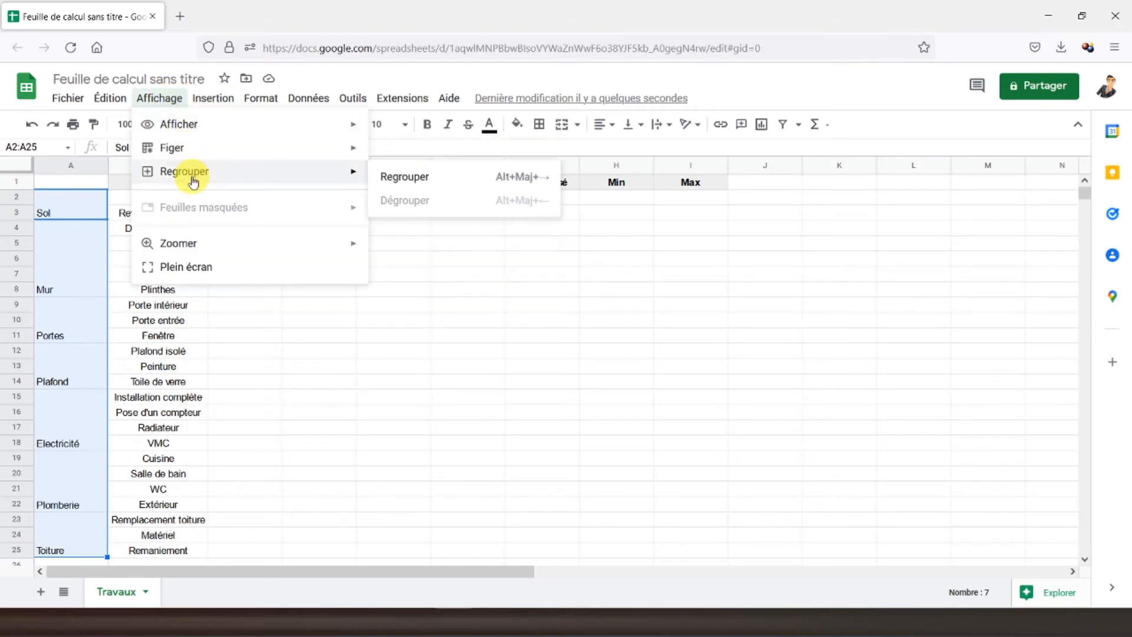
{"action": "mouse_move", "coordinate": [262, 99]}
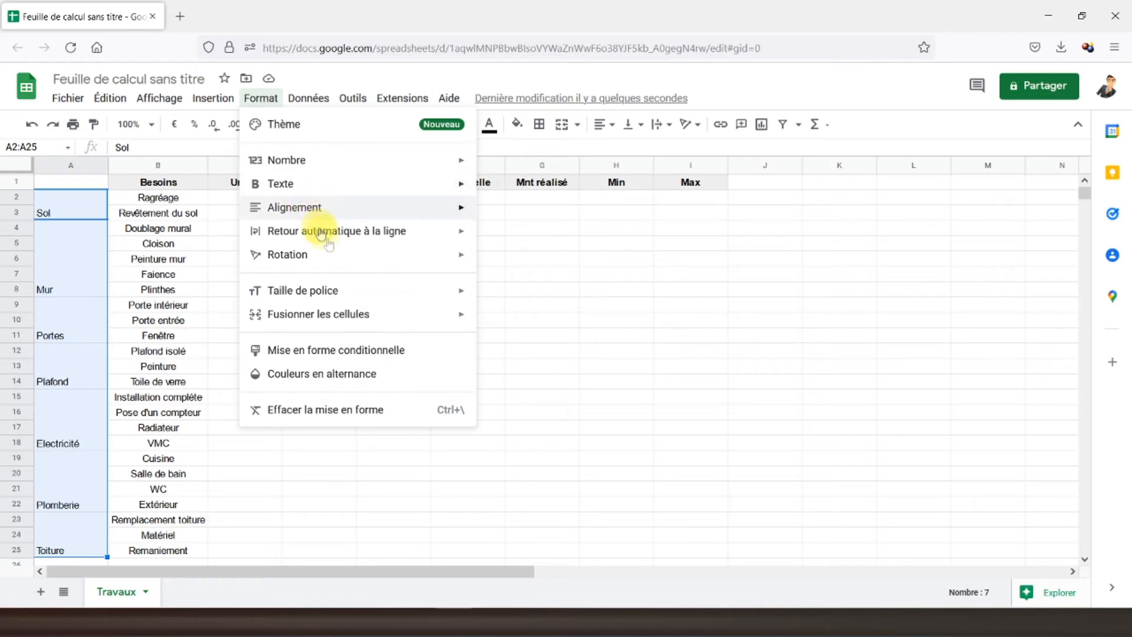
{"action": "mouse_move", "coordinate": [382, 260]}
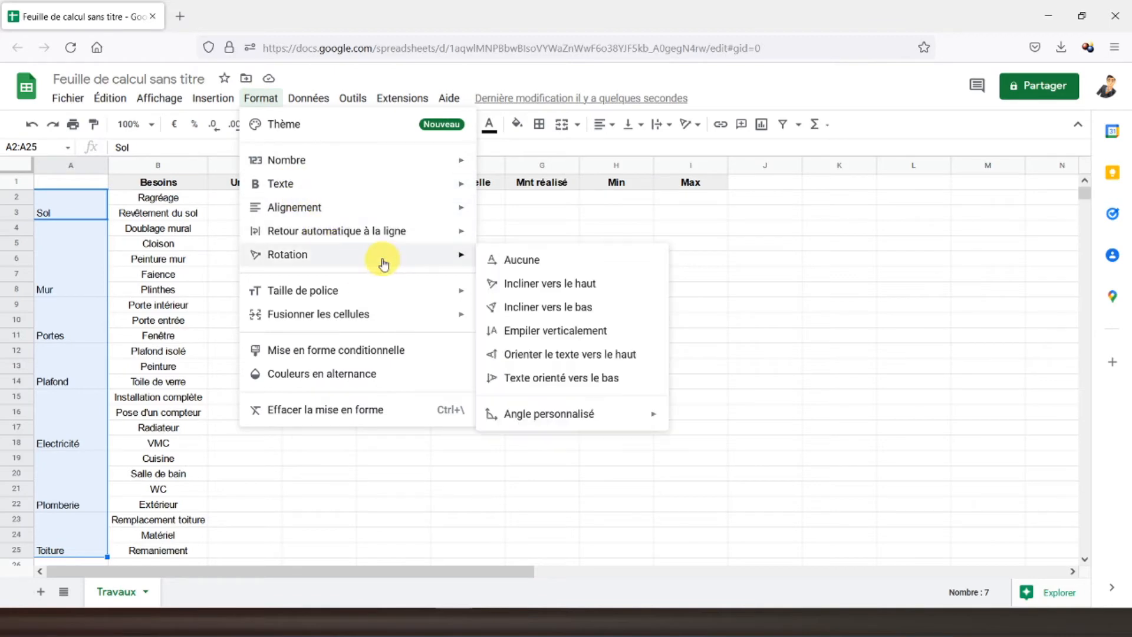
{"action": "left_click", "coordinate": [513, 353]}
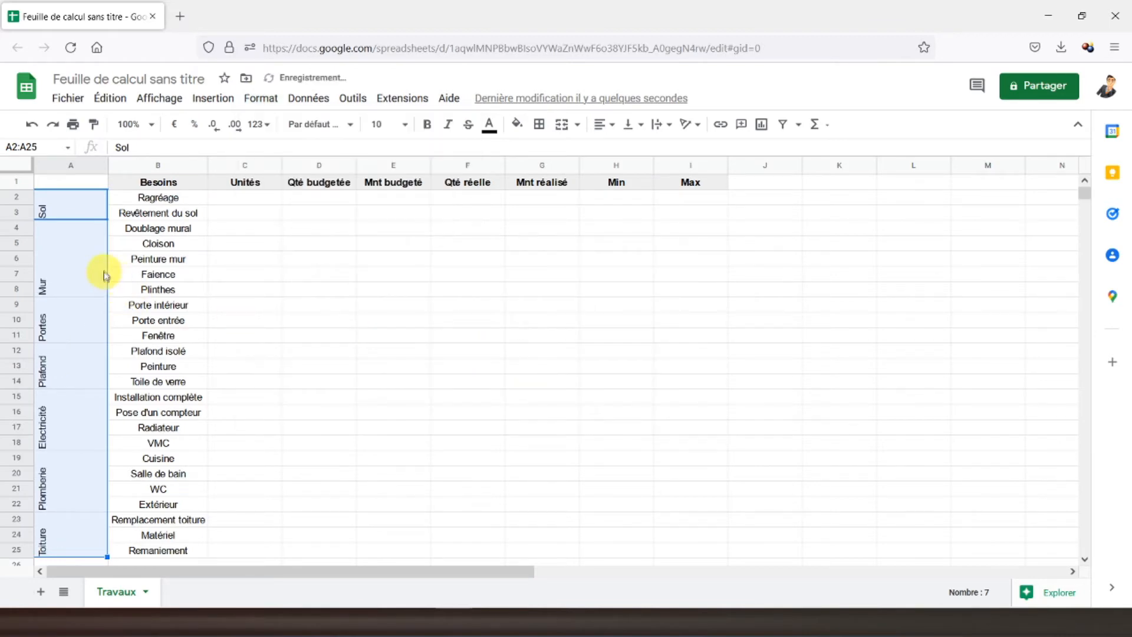
Step: Narrow column A to the width of its rotated labels and centre the categories in A2:A25 horizontally and vertically
{"action": "left_click_drag", "start_coordinate": [107, 167], "coordinate": [51, 166]}
{"action": "scroll", "coordinate": [113, 365], "scroll_direction": "down", "scroll_amount": 5}
{"action": "scroll", "coordinate": [118, 354], "scroll_direction": "up", "scroll_amount": 5}
{"action": "left_click", "coordinate": [603, 124]}
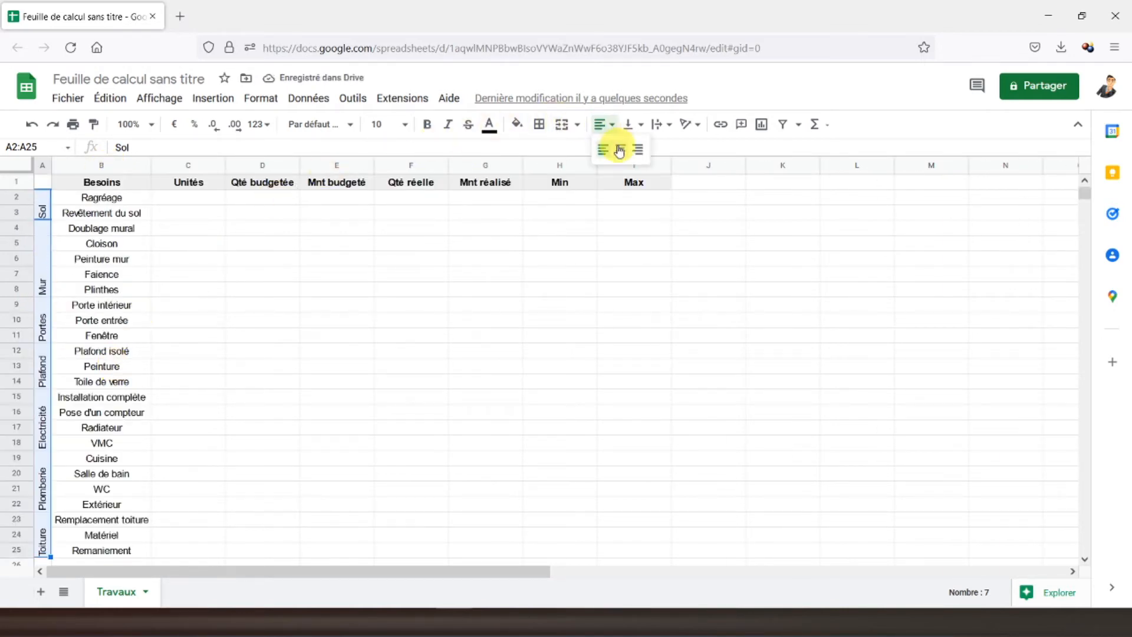
{"action": "left_click", "coordinate": [618, 147]}
{"action": "left_click", "coordinate": [631, 124]}
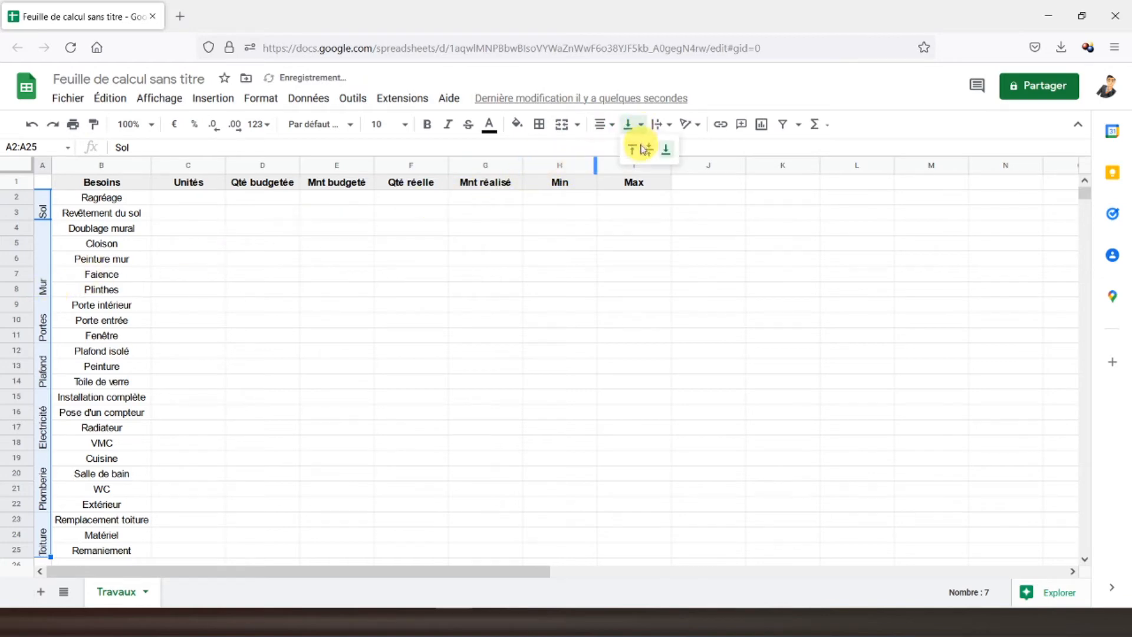
{"action": "left_click", "coordinate": [641, 148]}
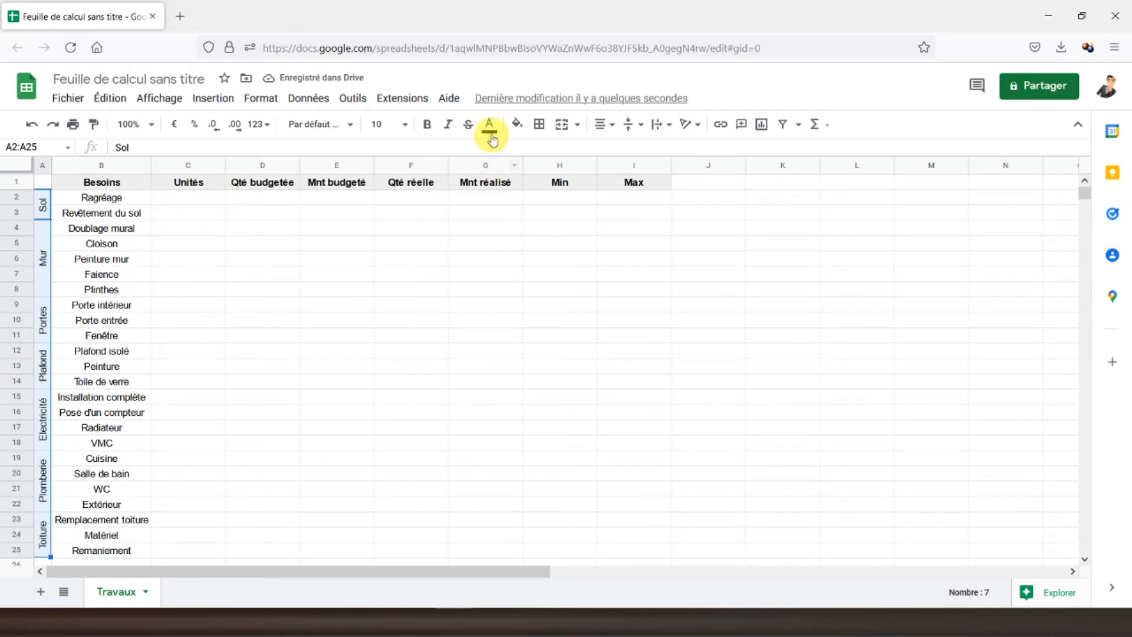
Step: Fill the category cells A2:A25 with light grey
{"action": "left_click", "coordinate": [518, 125]}
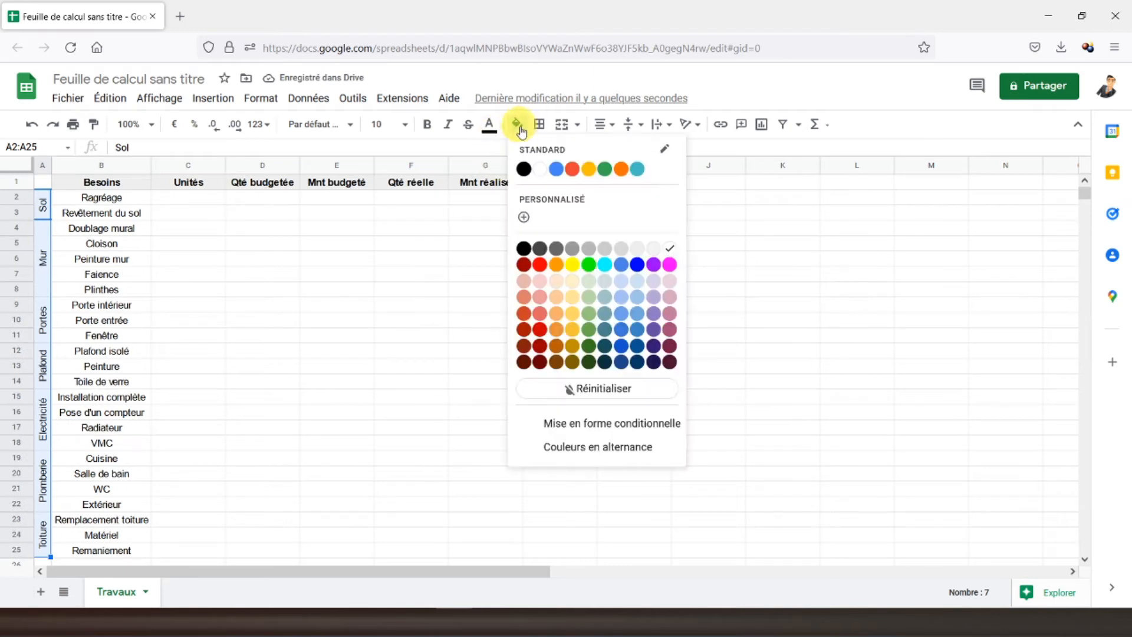
{"action": "left_click", "coordinate": [640, 247]}
{"action": "left_click", "coordinate": [271, 263]}
Step: Apply all borders to the category cells A2:A25 and make their text bold
{"action": "left_click_drag", "start_coordinate": [43, 202], "coordinate": [50, 236]}
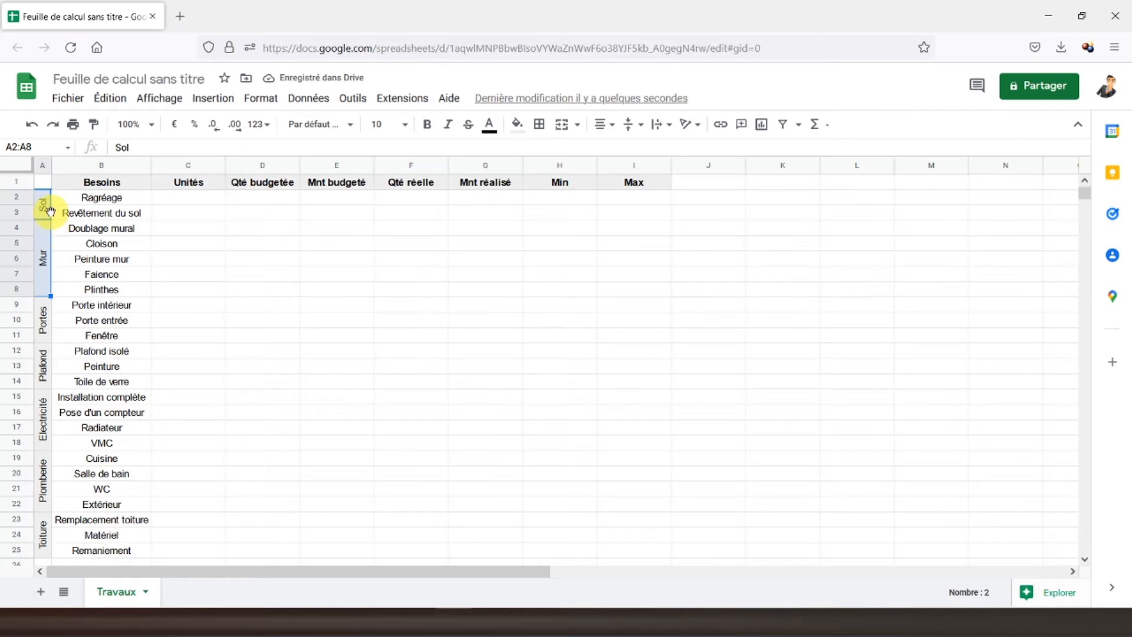
{"action": "left_click", "coordinate": [35, 535], "text": "shift"}
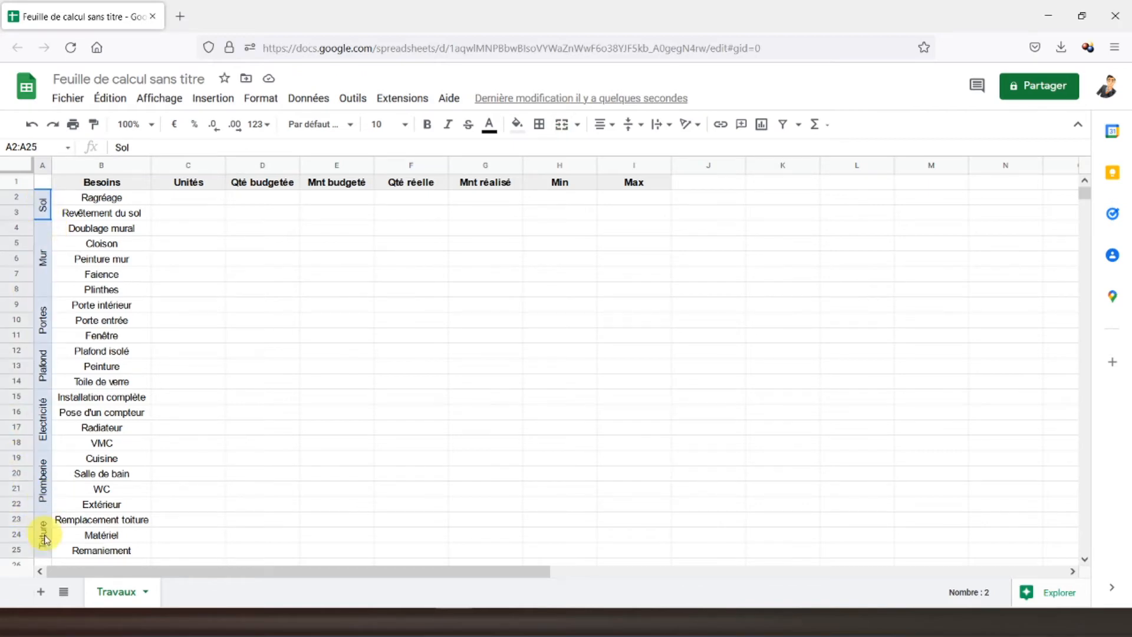
{"action": "scroll", "coordinate": [37, 548], "scroll_direction": "down", "scroll_amount": 2}
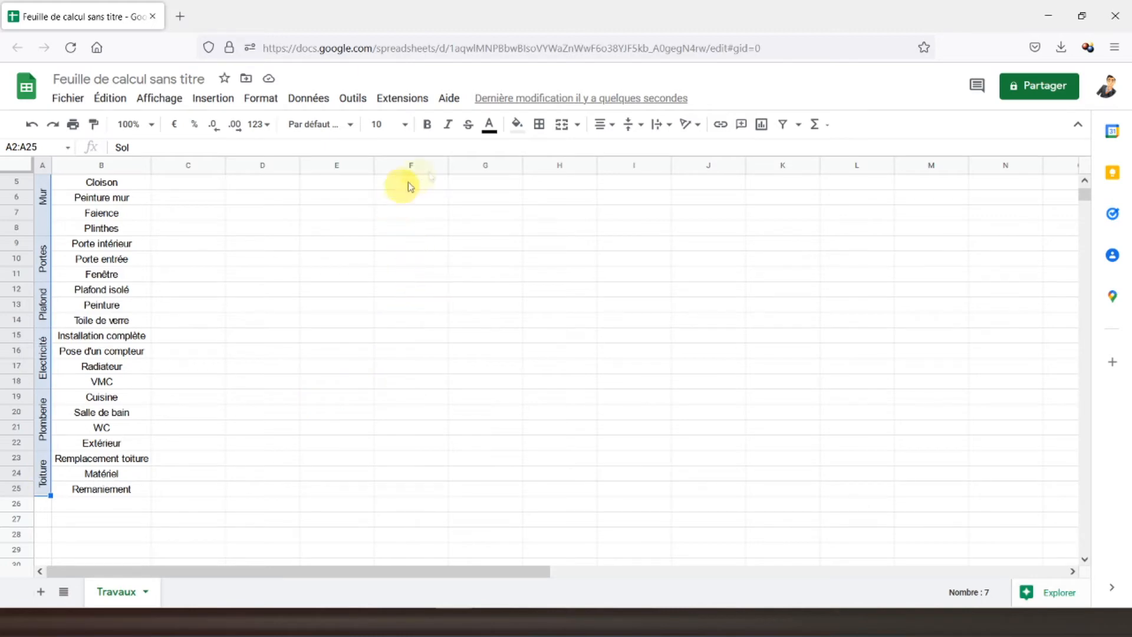
{"action": "left_click", "coordinate": [539, 124]}
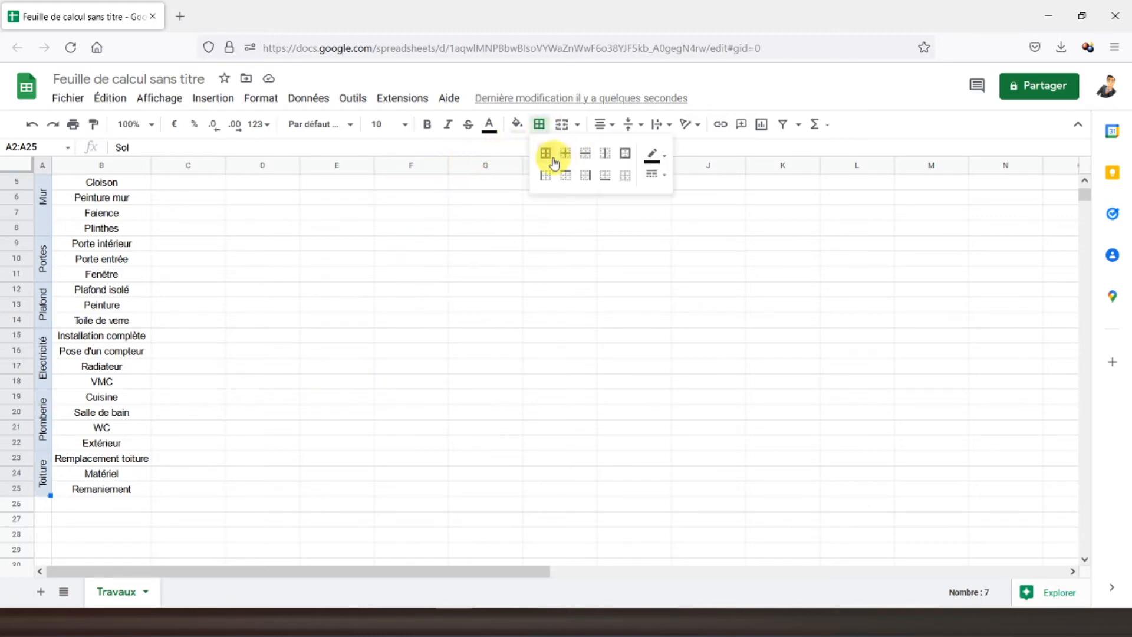
{"action": "left_click", "coordinate": [550, 158]}
{"action": "scroll", "coordinate": [283, 283], "scroll_direction": "up", "scroll_amount": 2}
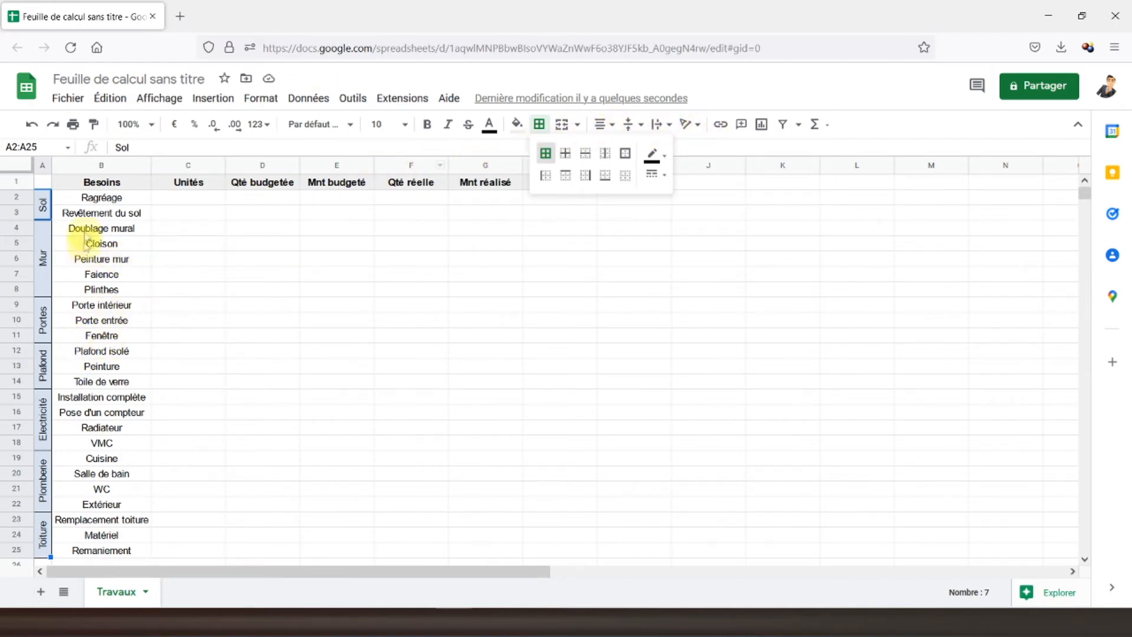
{"action": "left_click", "coordinate": [427, 124]}
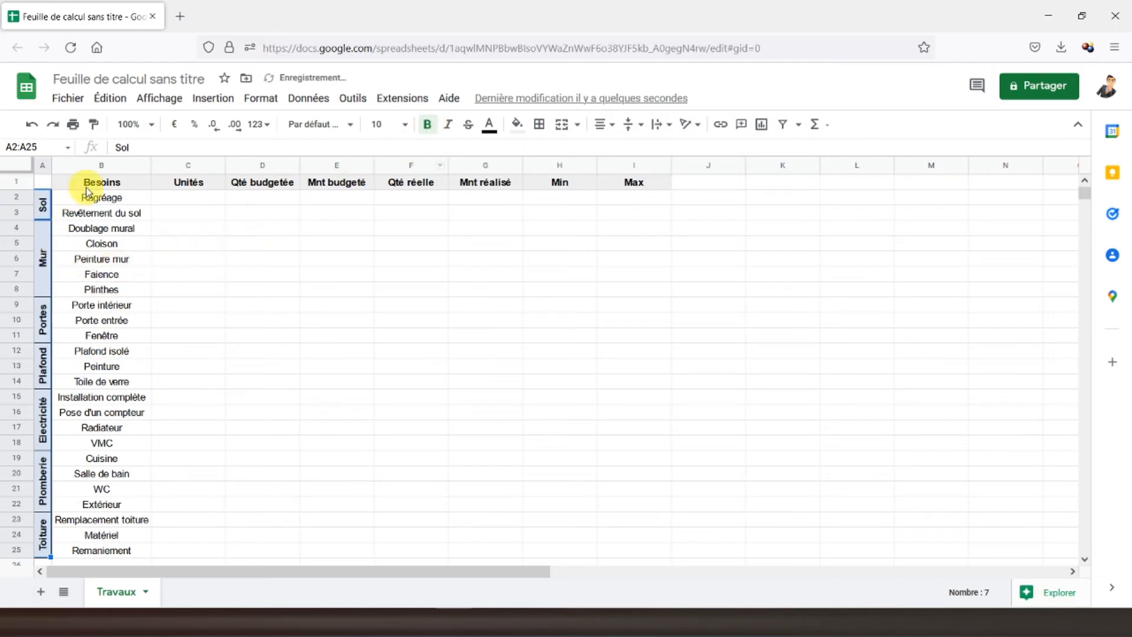
Step: Apply all borders to the header cells B1:I1, from Besoins to Max
{"action": "left_click_drag", "start_coordinate": [92, 188], "coordinate": [657, 180]}
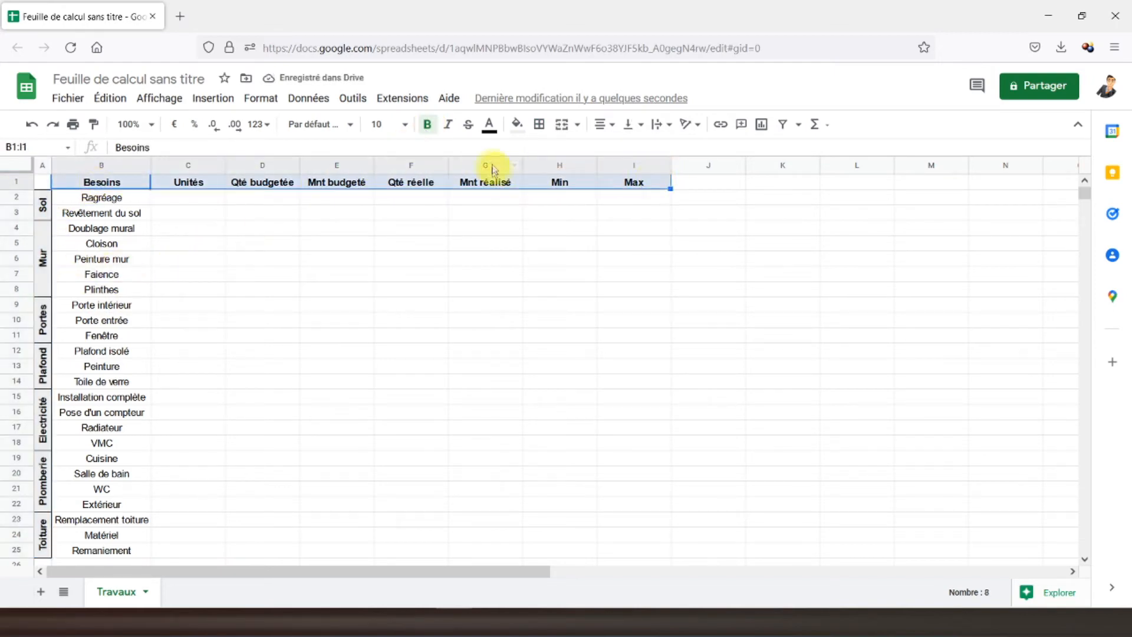
{"action": "left_click", "coordinate": [537, 131]}
{"action": "left_click", "coordinate": [545, 153]}
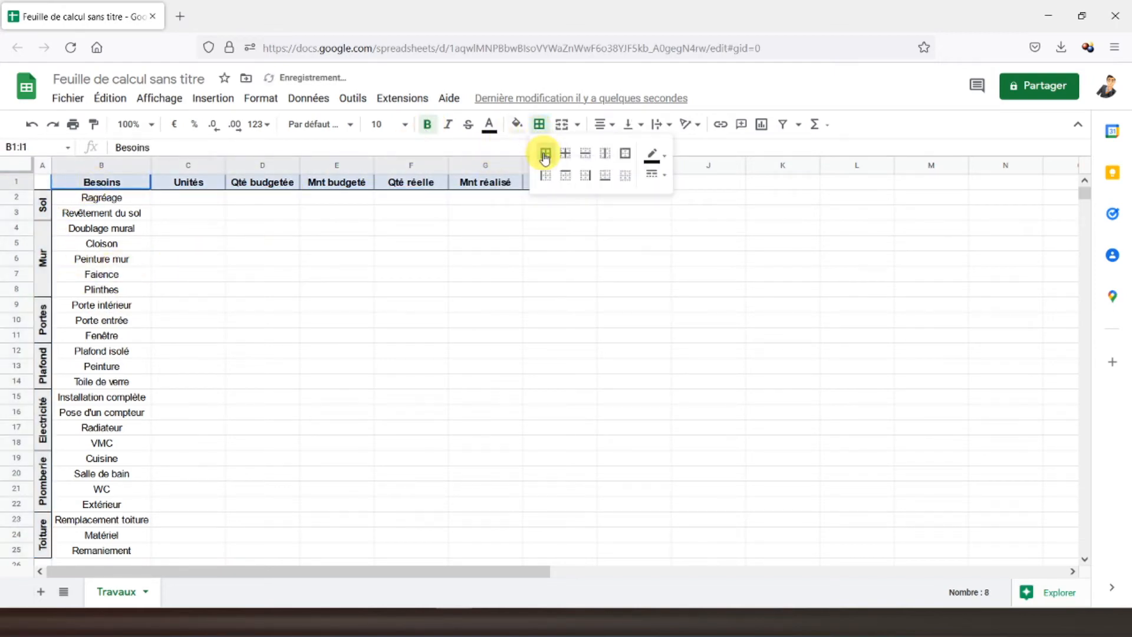
{"action": "left_click", "coordinate": [177, 201]}
Step: Give the table body B2:I25 a solid outer border and dashed inner borders
{"action": "left_click_drag", "start_coordinate": [90, 203], "coordinate": [659, 522]}
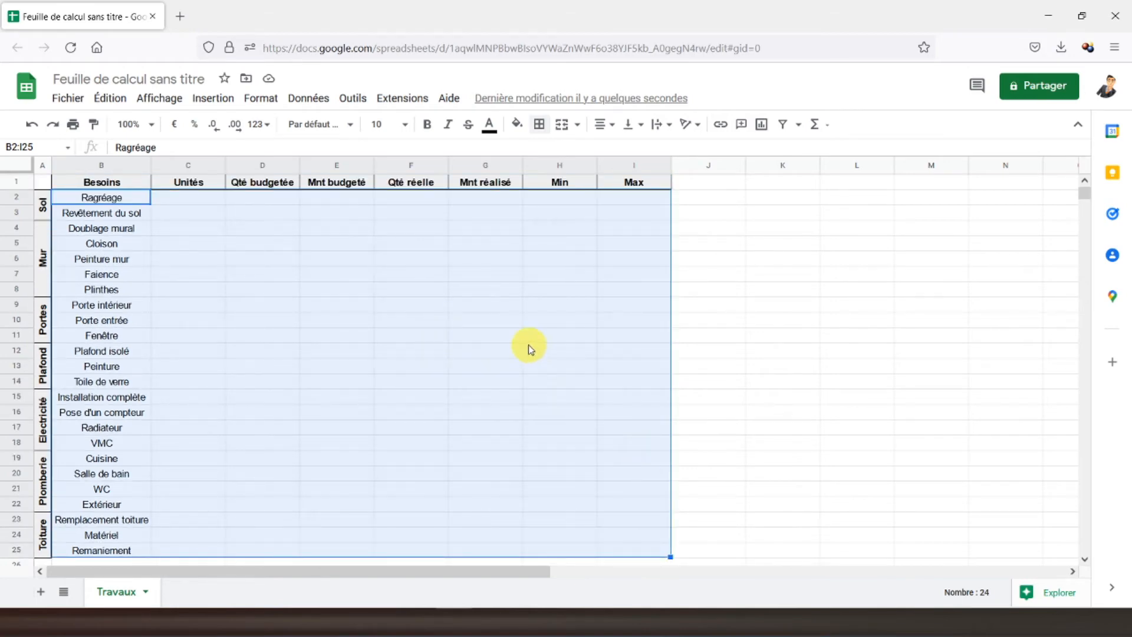
{"action": "left_click", "coordinate": [539, 124]}
{"action": "left_click", "coordinate": [624, 153]}
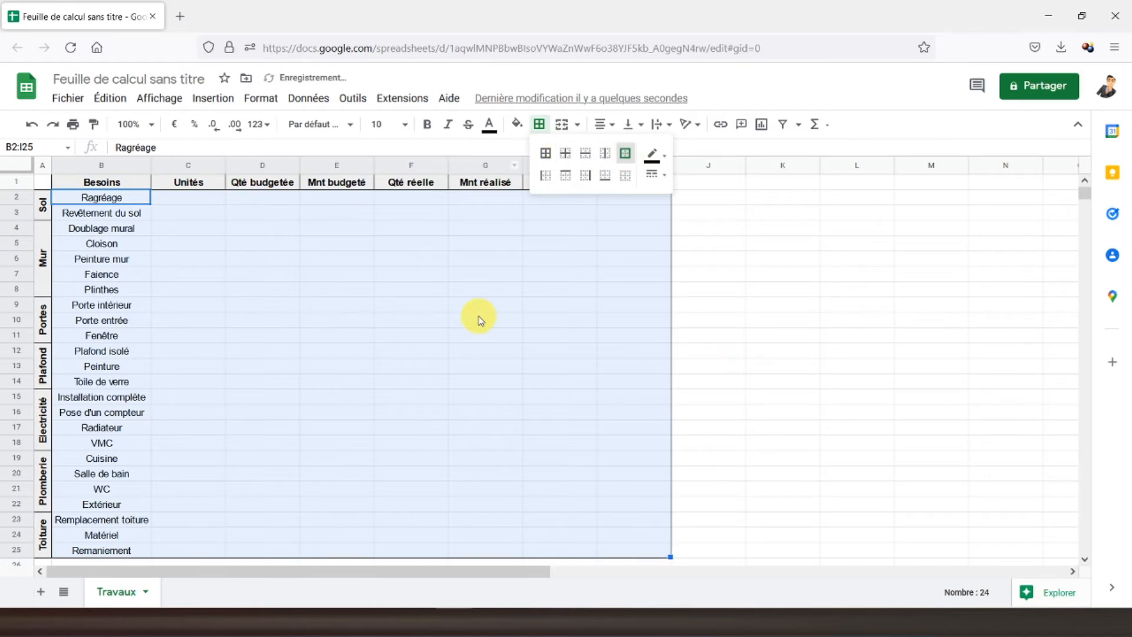
{"action": "left_click", "coordinate": [661, 176]}
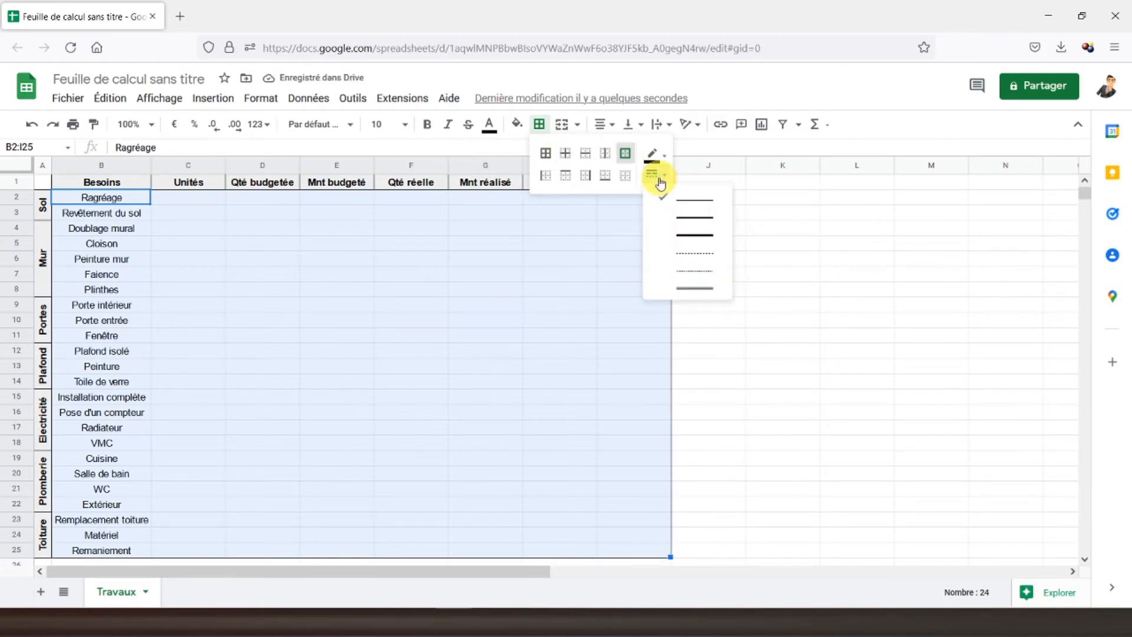
{"action": "left_click", "coordinate": [566, 156]}
{"action": "left_click", "coordinate": [654, 174]}
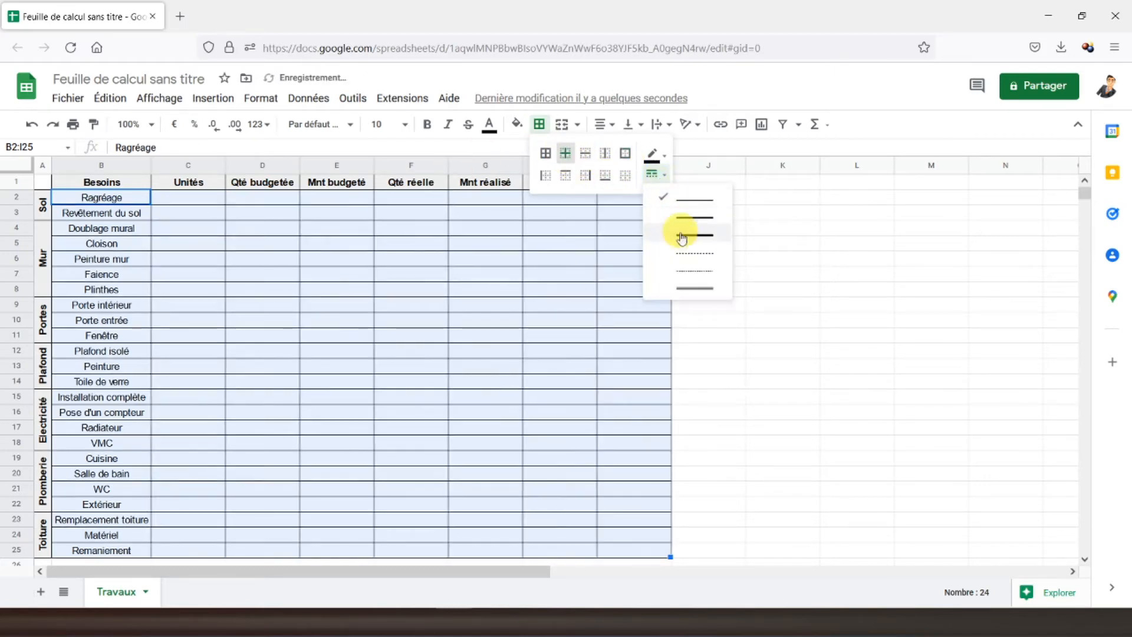
{"action": "left_click", "coordinate": [682, 255]}
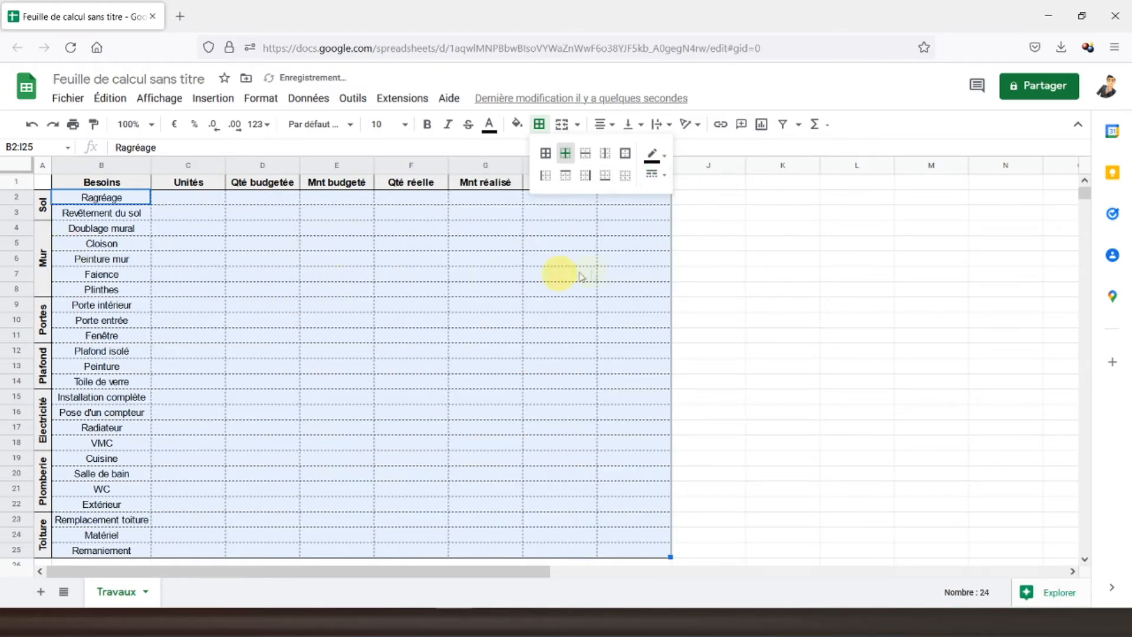
{"action": "left_click", "coordinate": [660, 241]}
Step: Enter the header Progression in J1, beside Max
{"action": "left_click", "coordinate": [698, 188]}
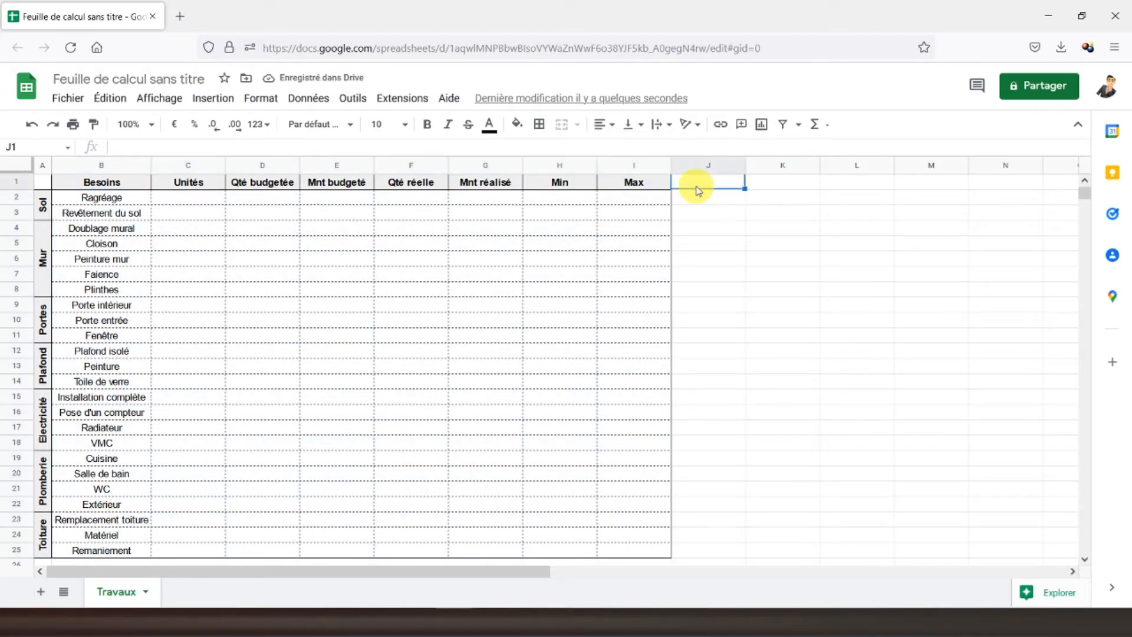
{"action": "type", "text": "P"}
{"action": "type", "text": "rogr"}
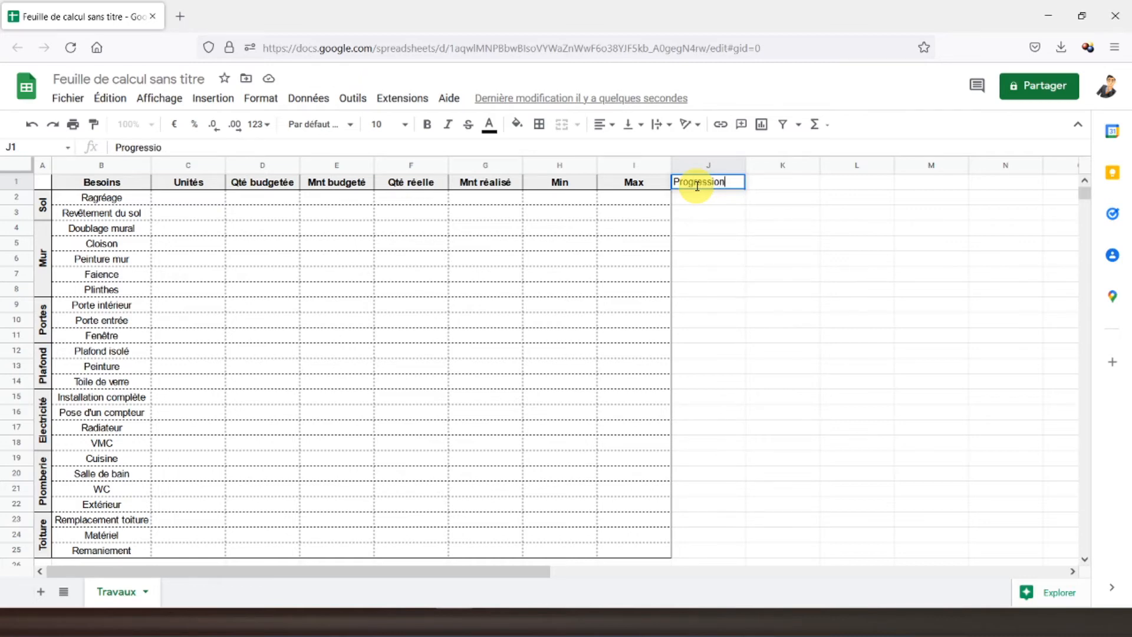
{"action": "type", "text": "ession"}
{"action": "key", "text": "Return"}
Step: Copy the formatting of the Max header in I1 onto the Progression header in J1
{"action": "left_click", "coordinate": [697, 186]}
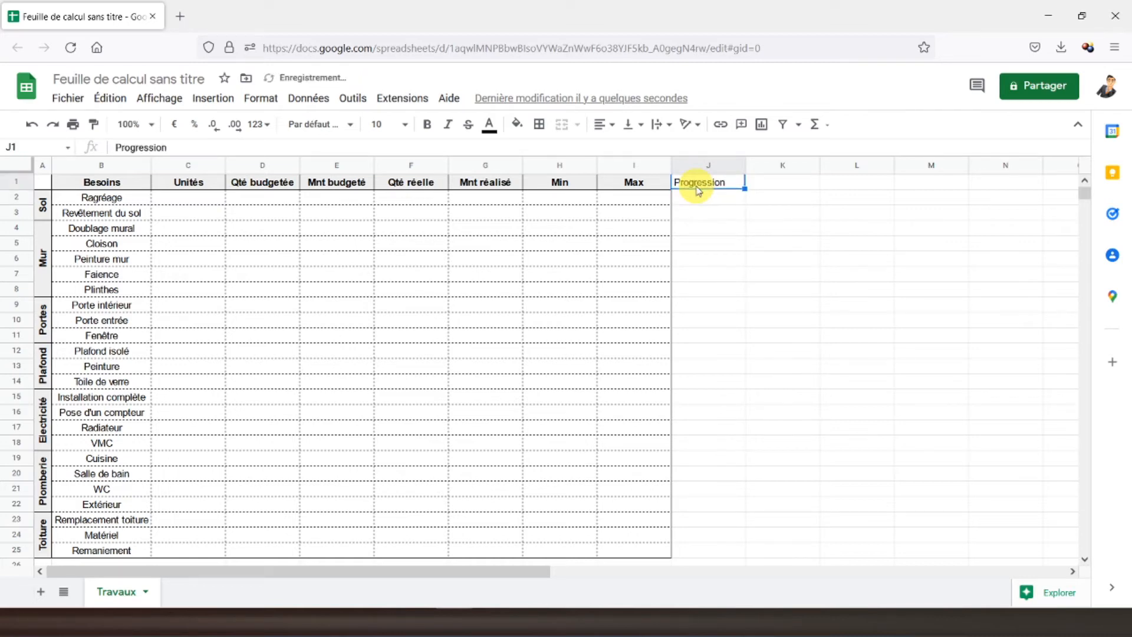
{"action": "left_click", "coordinate": [618, 182]}
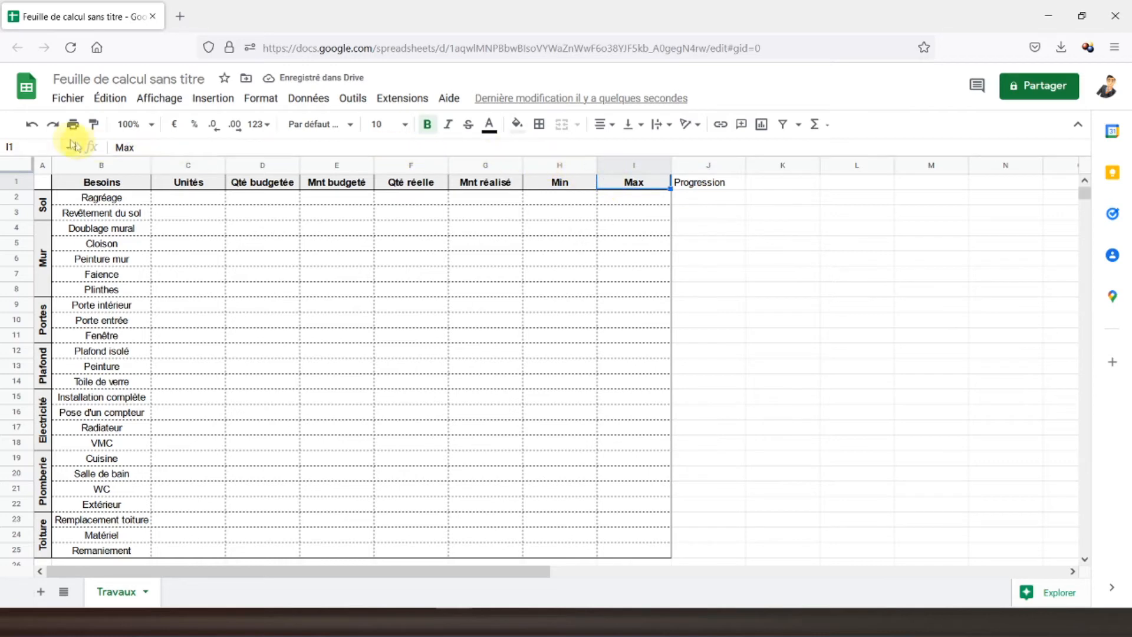
{"action": "left_click", "coordinate": [94, 125]}
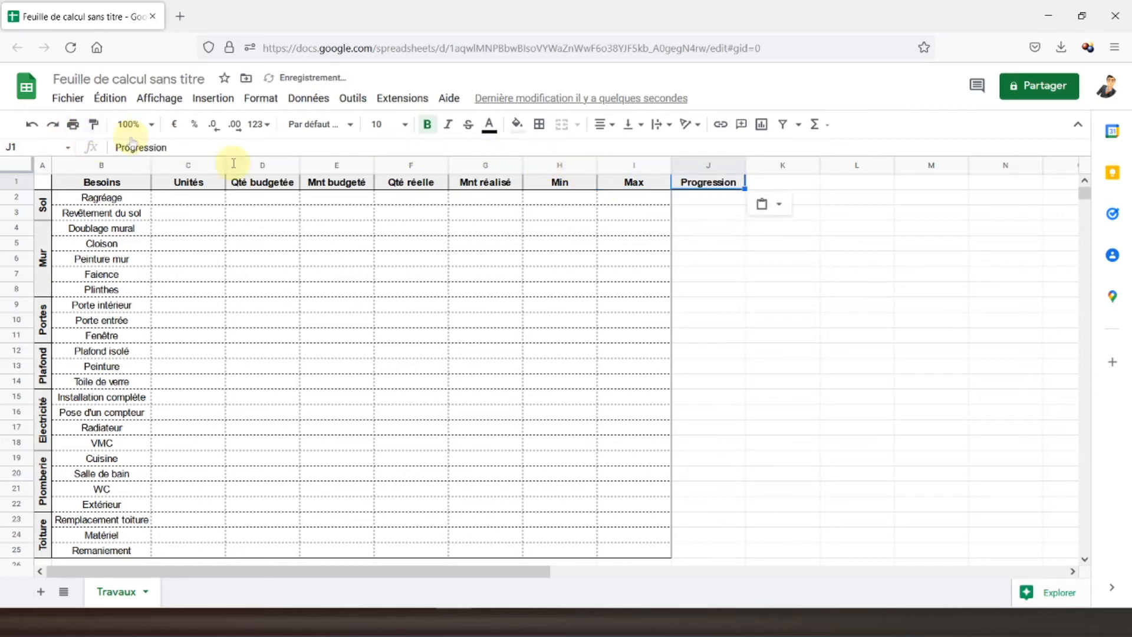
{"action": "left_click", "coordinate": [684, 184]}
Step: Put a solid outer border around J2:J25 in the Progression column
{"action": "left_click_drag", "start_coordinate": [704, 197], "coordinate": [706, 243]}
{"action": "left_click_drag", "start_coordinate": [706, 343], "coordinate": [702, 551]}
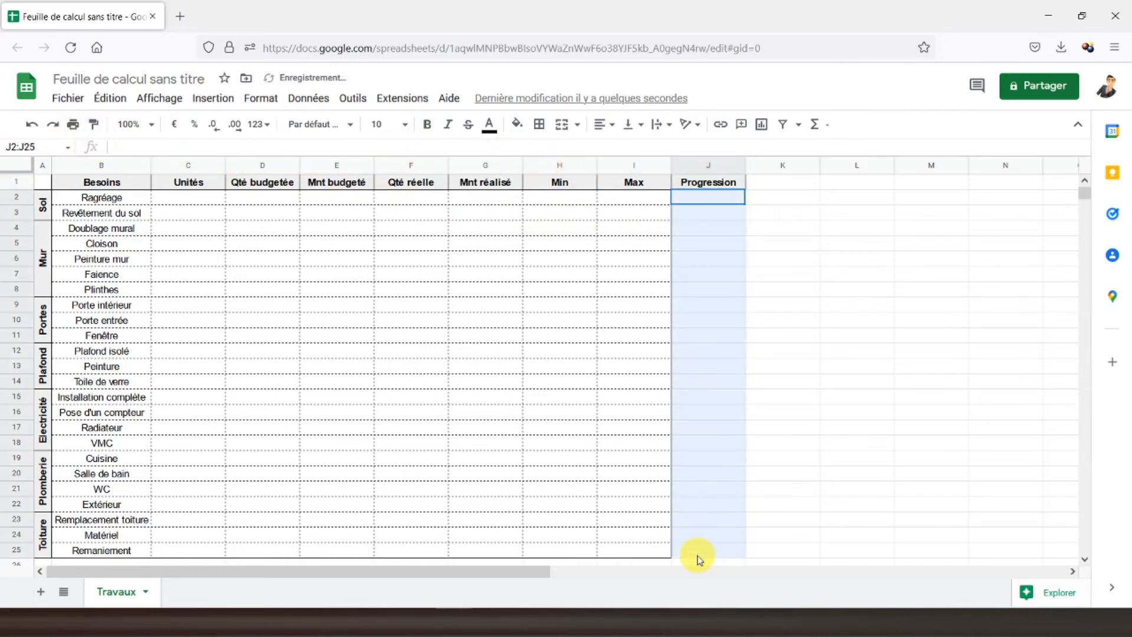
{"action": "left_click", "coordinate": [538, 123]}
{"action": "left_click", "coordinate": [625, 153]}
{"action": "left_click", "coordinate": [658, 177]}
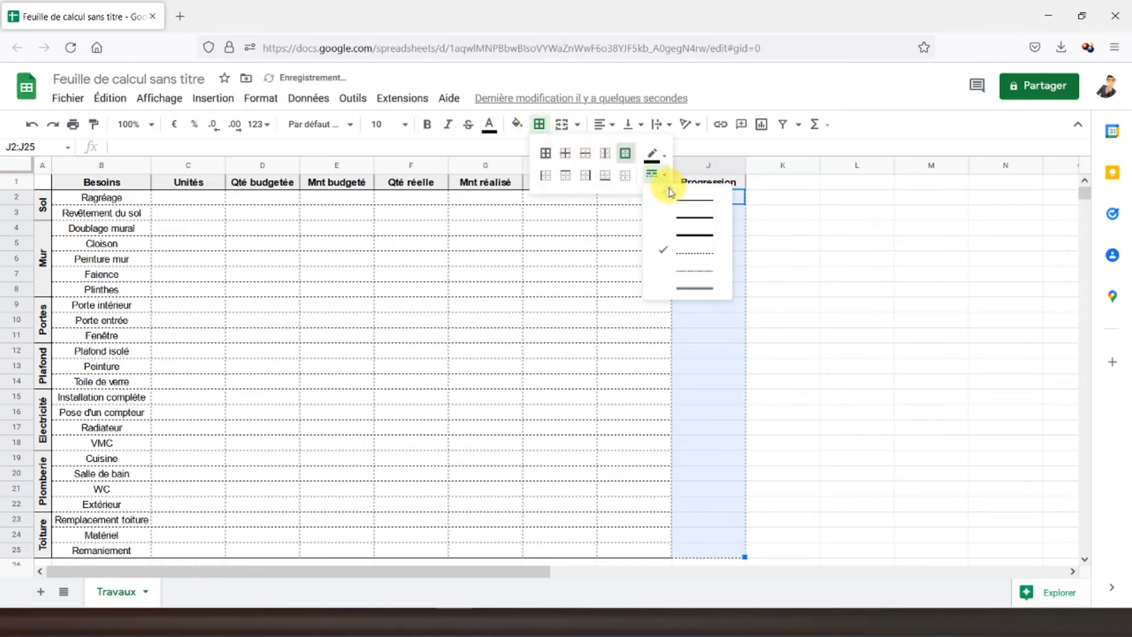
{"action": "left_click", "coordinate": [513, 276]}
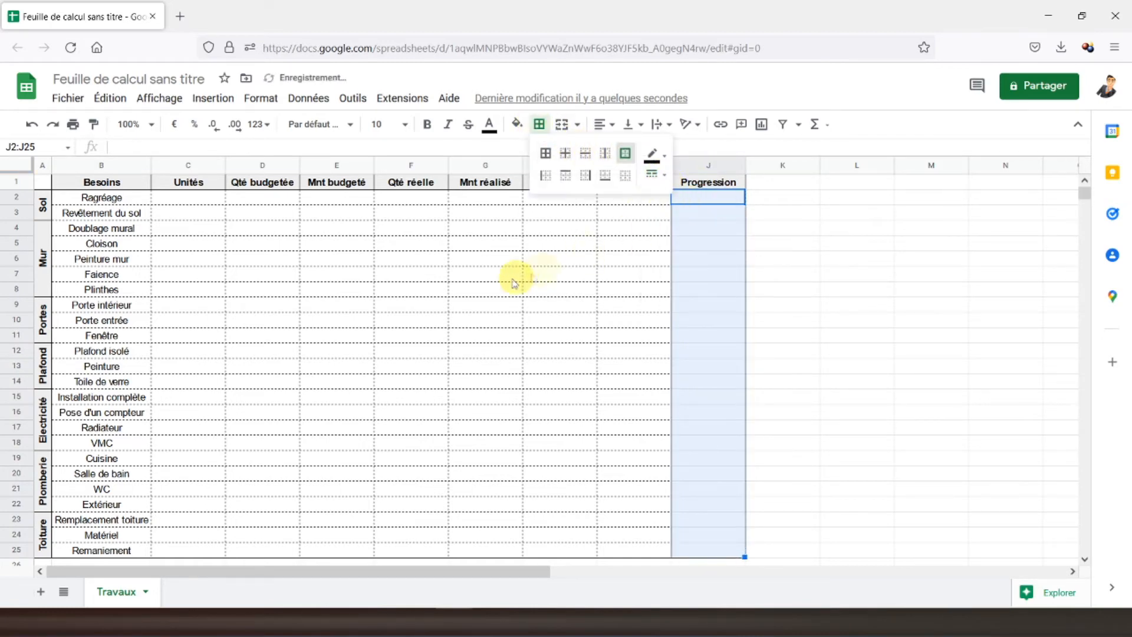
Step: Enter m² as the unit for Ragréage in C2
{"action": "left_click", "coordinate": [91, 183]}
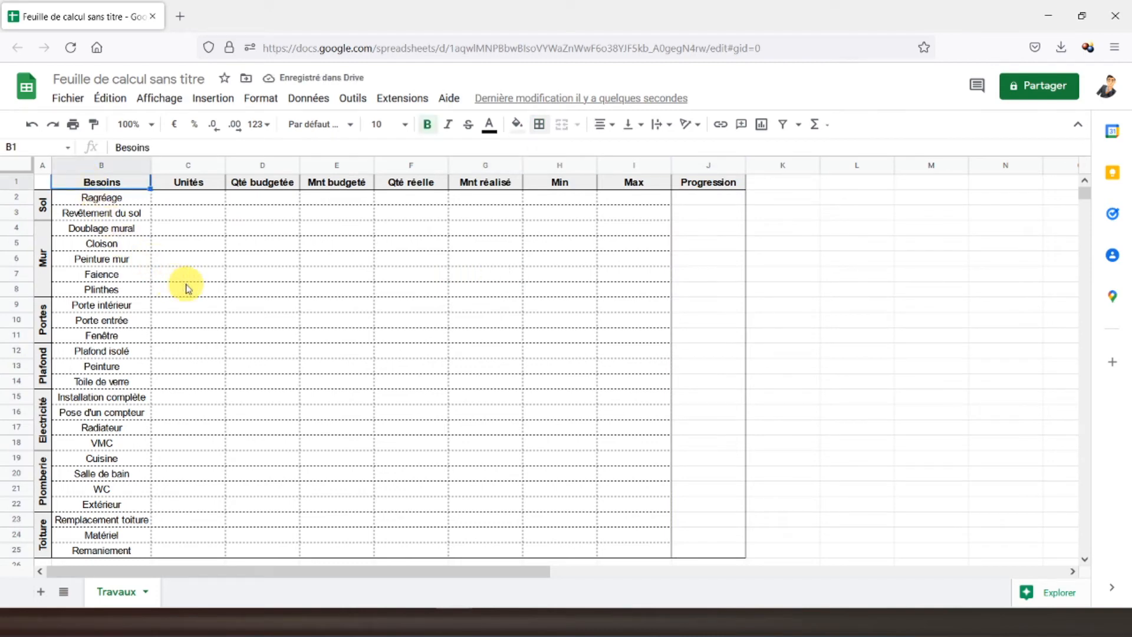
{"action": "left_click", "coordinate": [204, 201]}
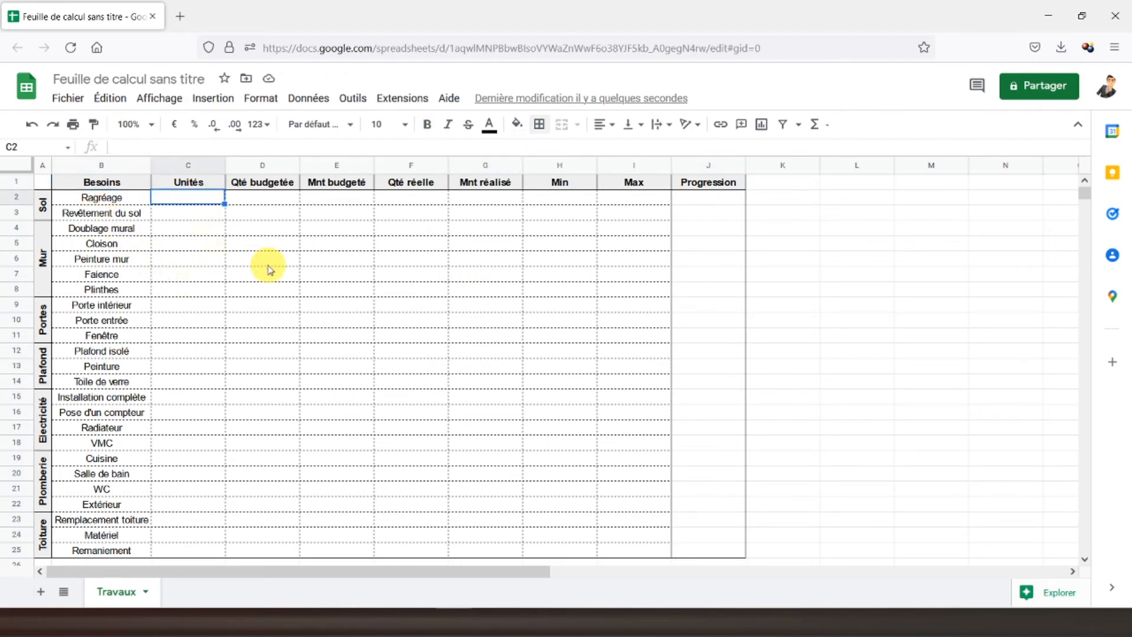
{"action": "type", "text": "m²"}
{"action": "key", "text": "Return"}
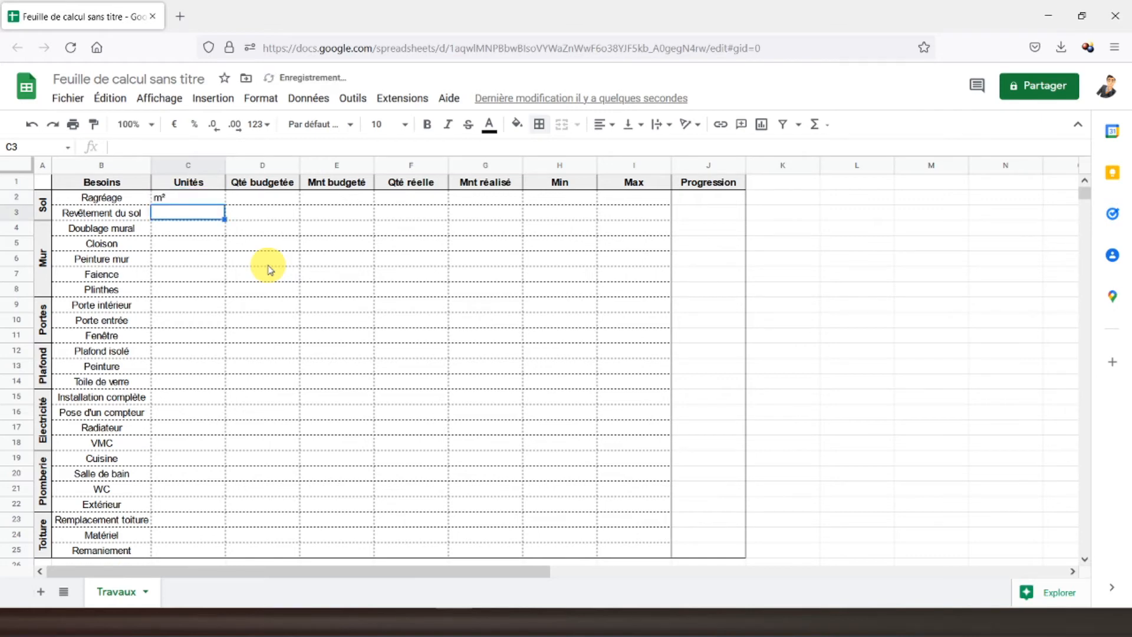
Step: Centre the cells C2:I25 horizontally, from the Unités column to the Max column
{"action": "left_click_drag", "start_coordinate": [188, 197], "coordinate": [656, 546]}
{"action": "left_click", "coordinate": [603, 124]}
{"action": "left_click", "coordinate": [621, 152]}
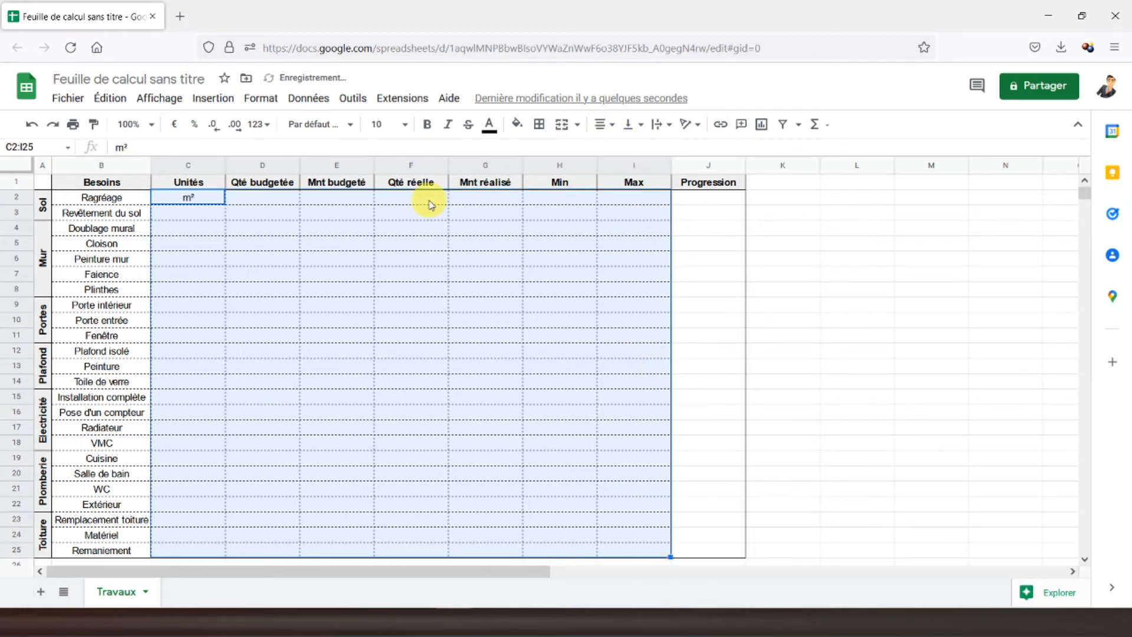
{"action": "left_click", "coordinate": [208, 199]}
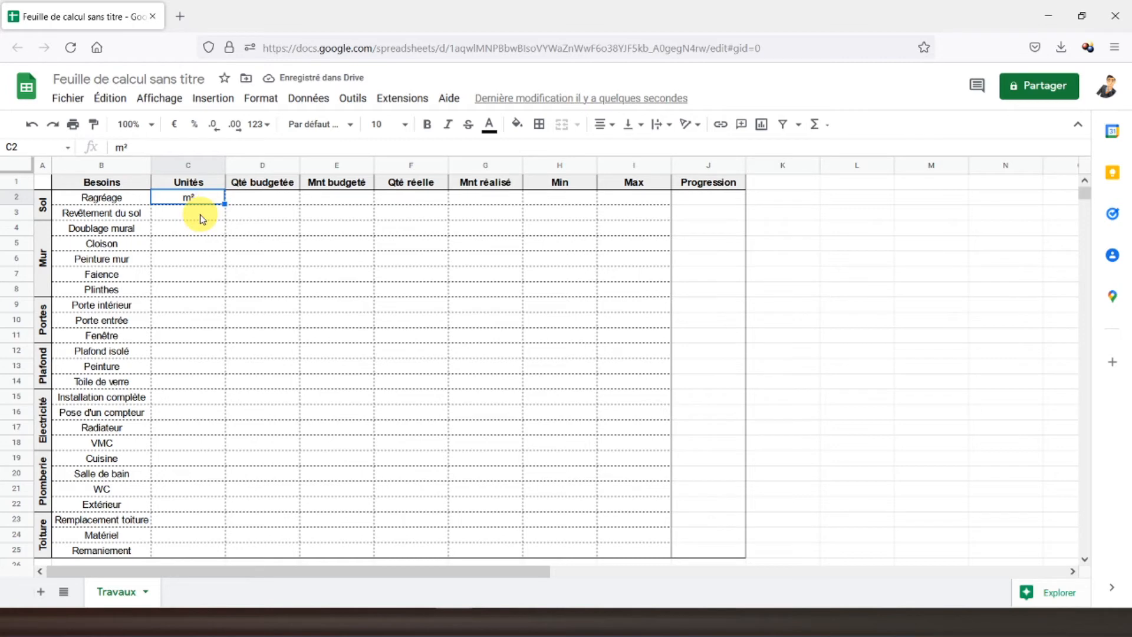
Step: Enter m² as the unit for Revêtement du sol in C3
{"action": "left_click", "coordinate": [202, 219]}
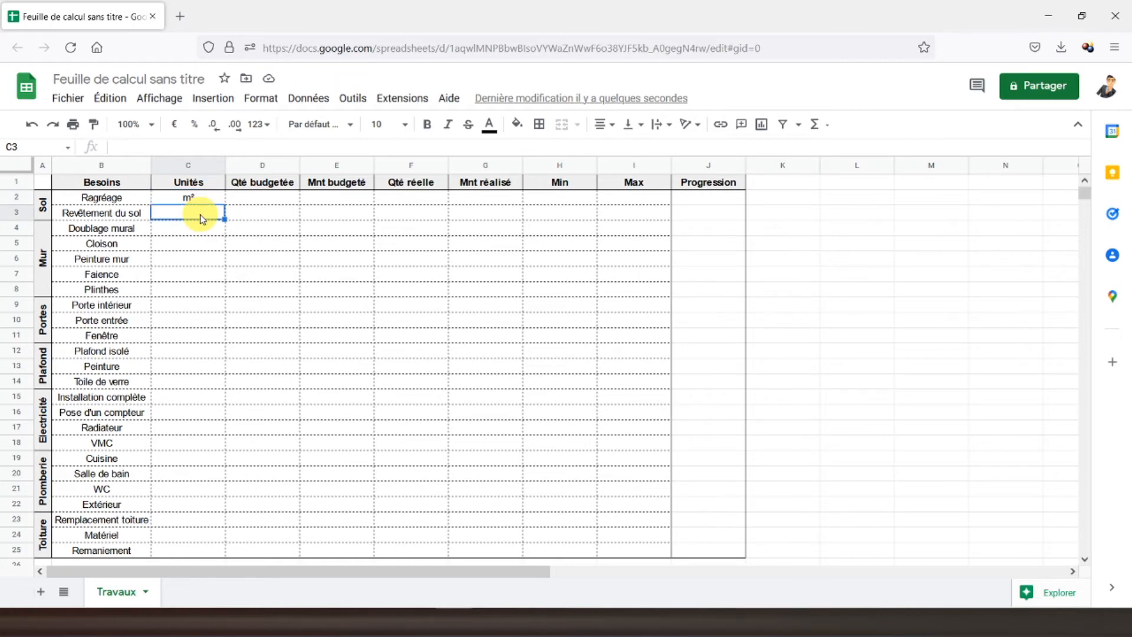
{"action": "type", "text": "m&"}
{"action": "key", "text": "Return"}
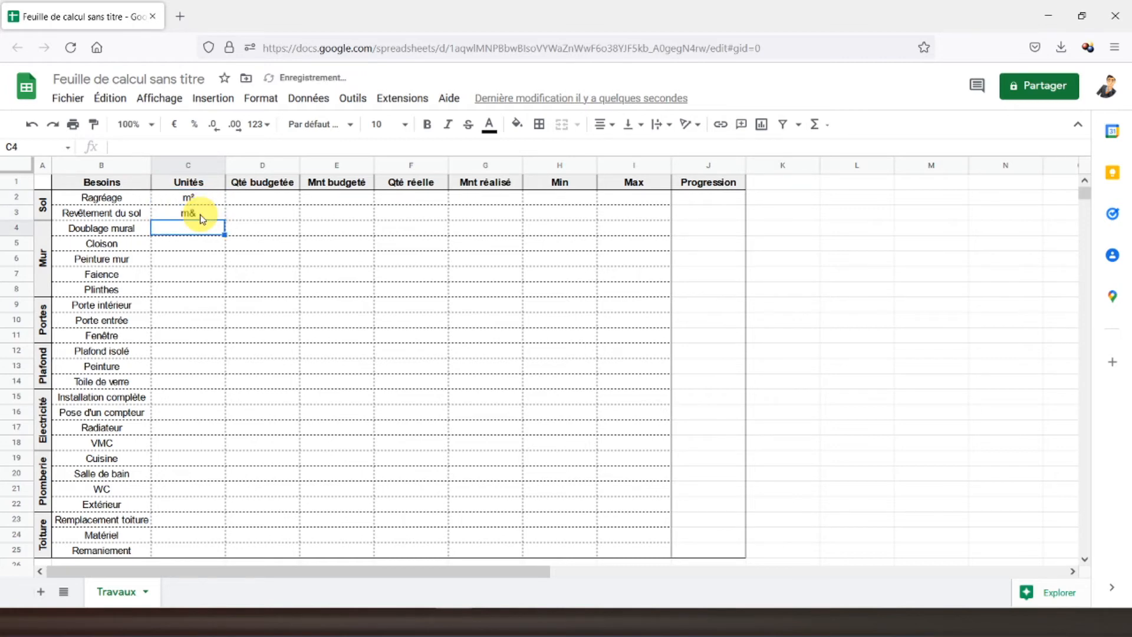
{"action": "key", "text": "Up"}
{"action": "type", "text": "m²"}
{"action": "key", "text": "Return"}
Step: Copy the m² unit from C3 into C4:C8, C12:C14 and C23:C24 for the Mur, Plafond and first two Toiture needs
{"action": "left_click", "coordinate": [201, 214]}
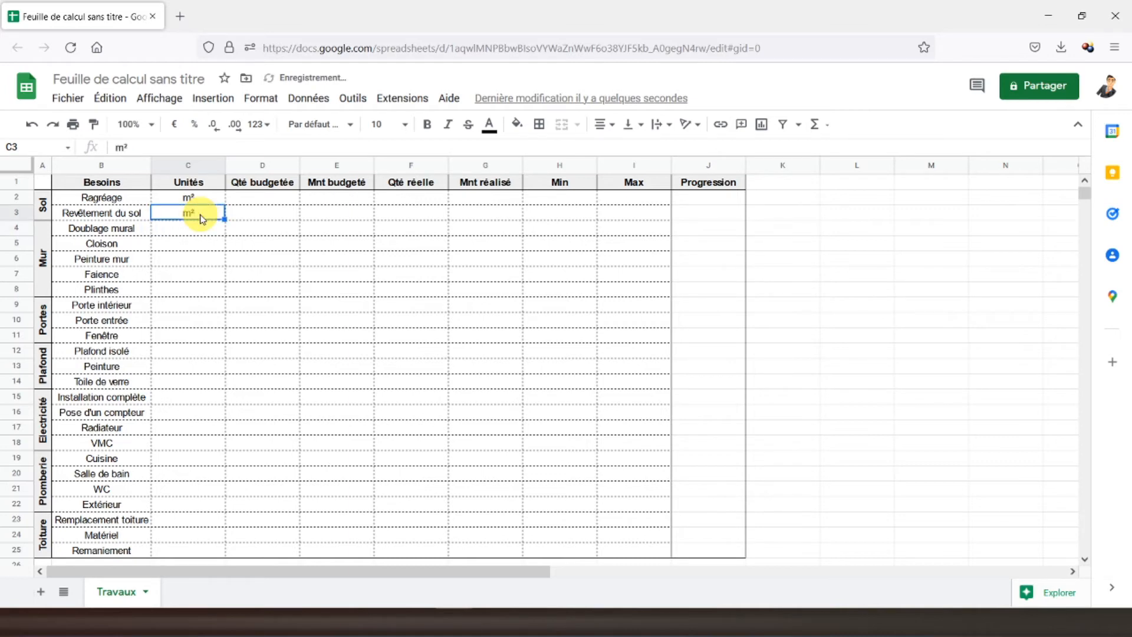
{"action": "left_click", "coordinate": [197, 230]}
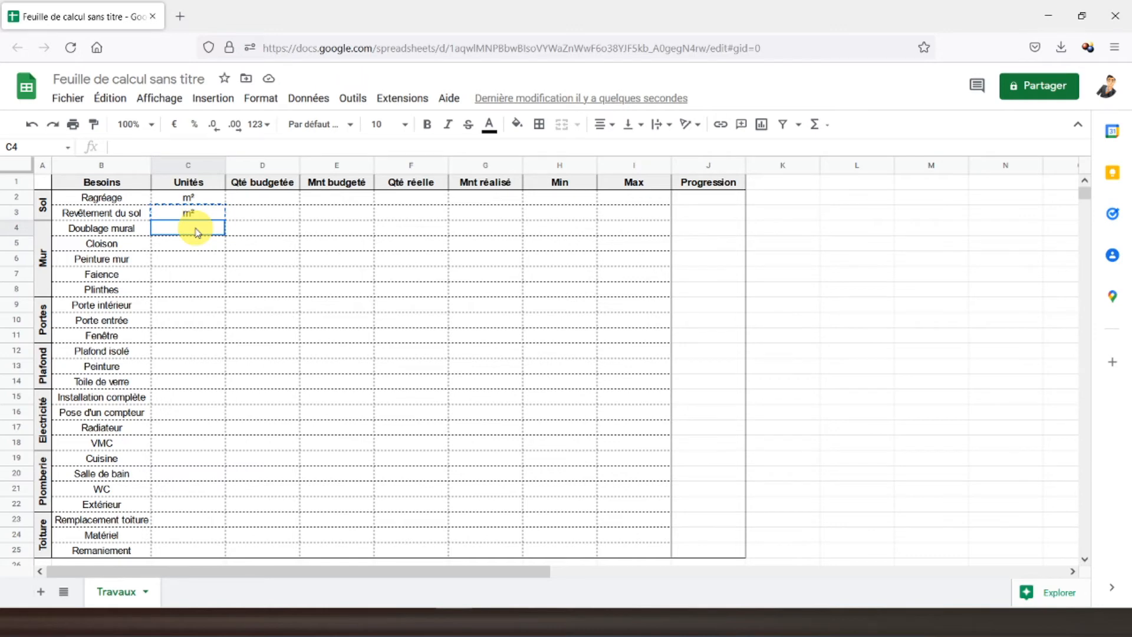
{"action": "left_click_drag", "start_coordinate": [197, 230], "coordinate": [201, 293]}
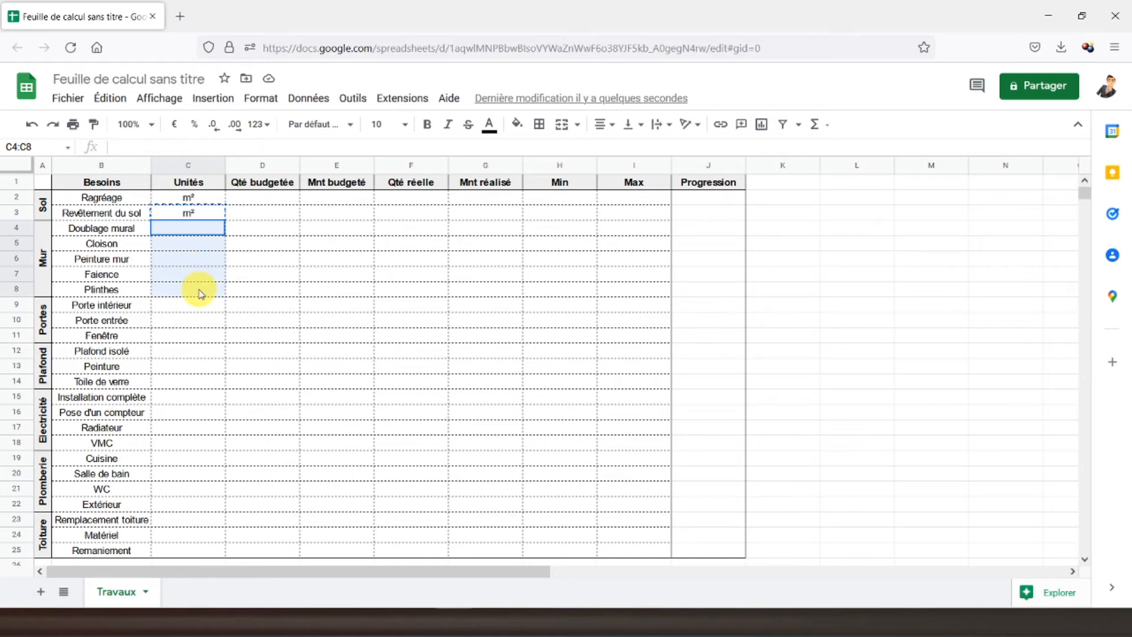
{"action": "left_click_drag", "start_coordinate": [200, 293], "coordinate": [200, 293]}
{"action": "key", "text": "ctrl+v"}
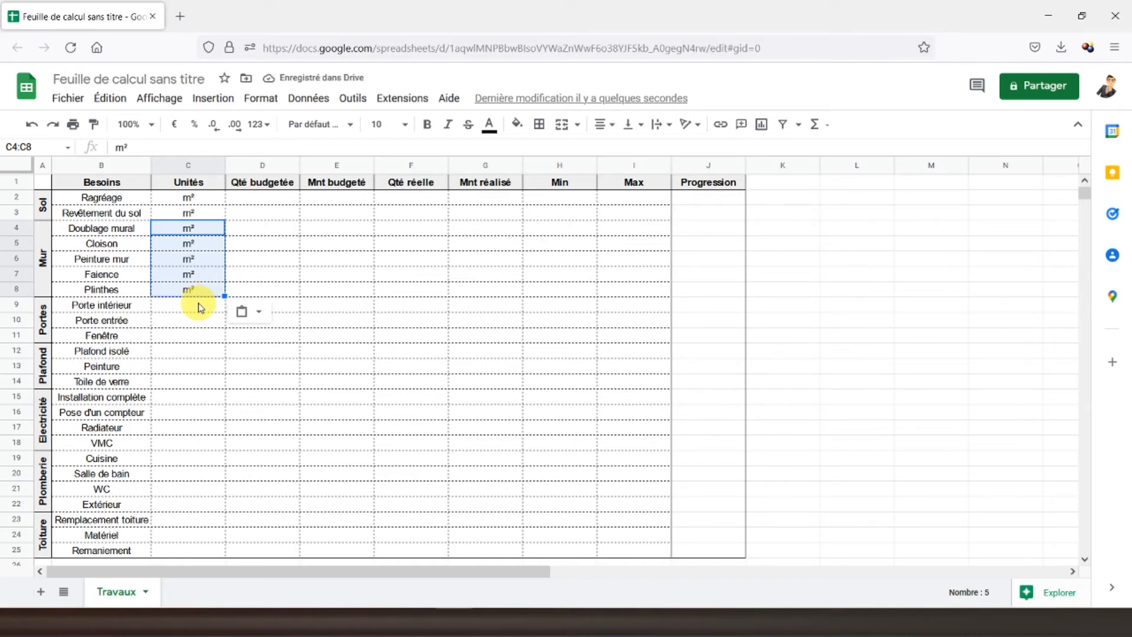
{"action": "left_click_drag", "start_coordinate": [171, 352], "coordinate": [179, 379]}
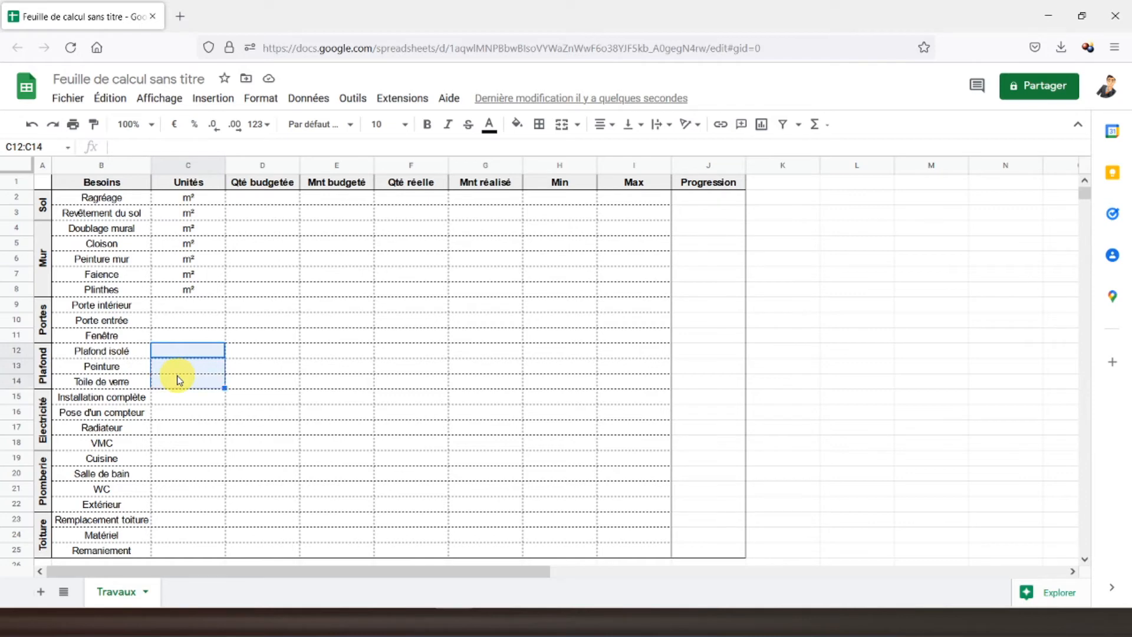
{"action": "key", "text": "ctrl+v"}
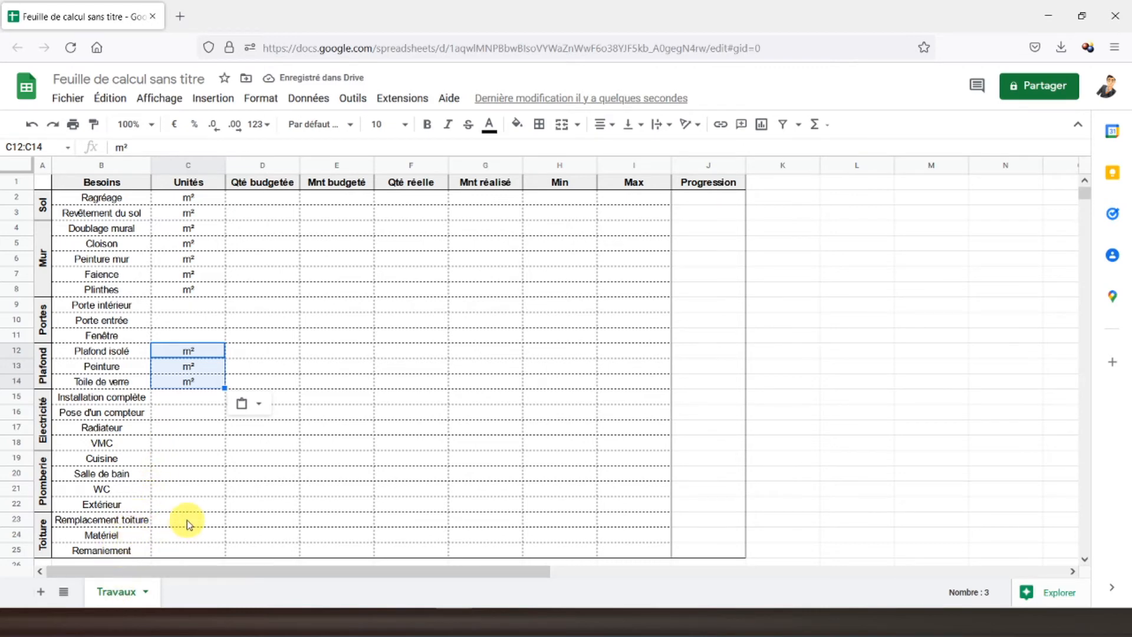
{"action": "left_click_drag", "start_coordinate": [187, 524], "coordinate": [195, 539]}
{"action": "key", "text": "ctrl+v"}
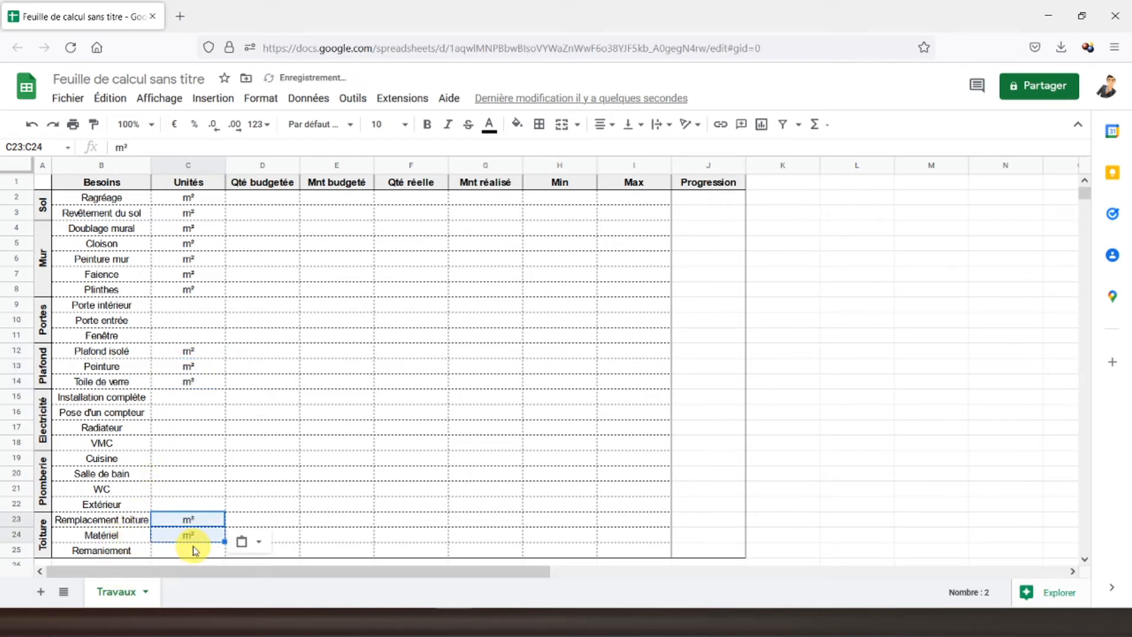
Step: Enter m² as the unit for Remaniement in C25
{"action": "left_click", "coordinate": [194, 553]}
{"action": "type", "text": "m²"}
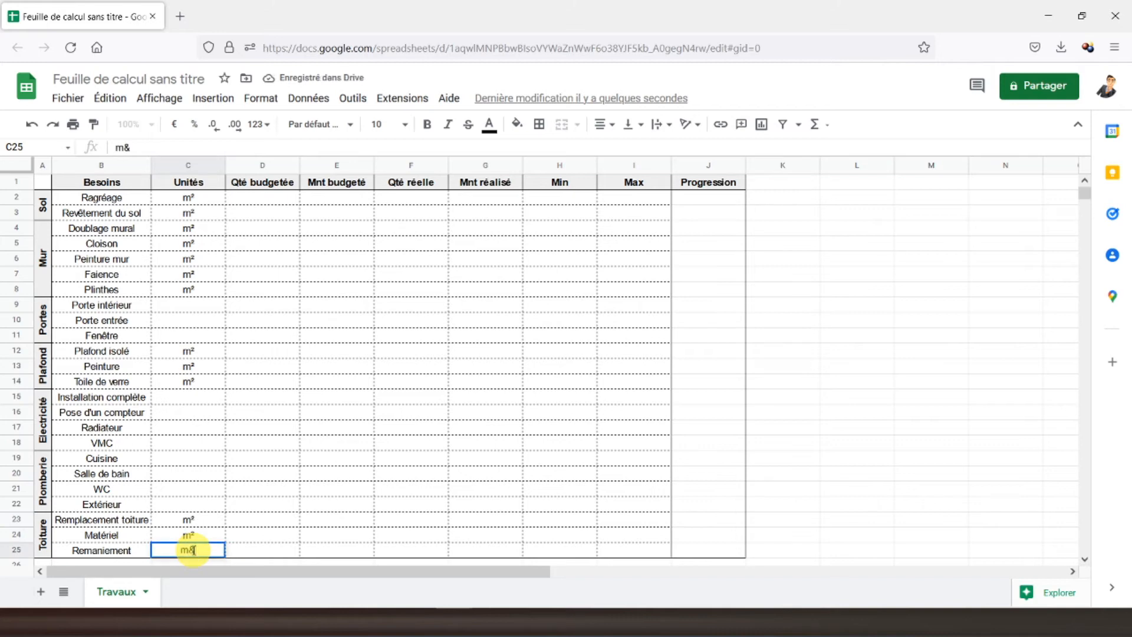
{"action": "key", "text": "Return"}
{"action": "key", "text": "Up"}
{"action": "type", "text": "m²"}
{"action": "key", "text": "Return"}
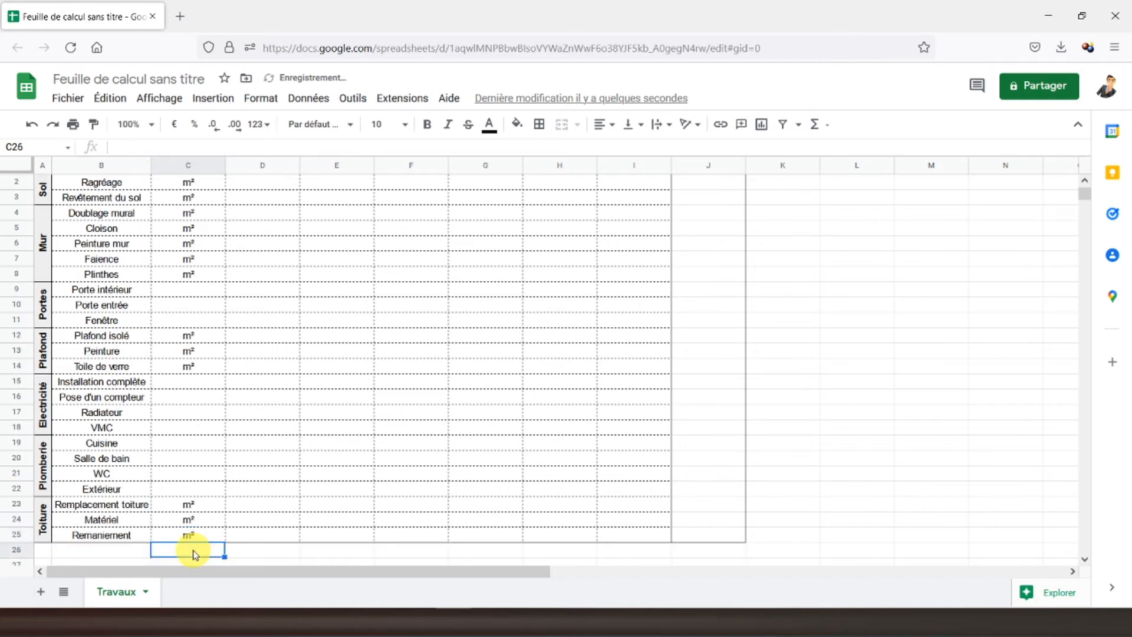
Step: Enter Unités as the unit for Porte intérieur in C9
{"action": "left_click", "coordinate": [197, 291]}
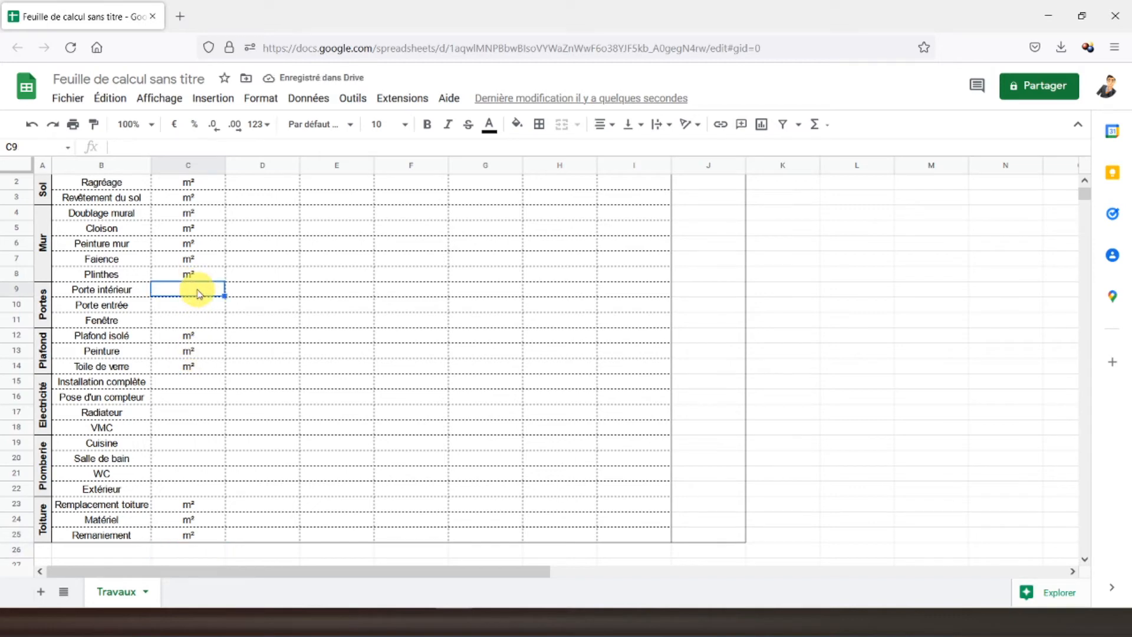
{"action": "type", "text": "Unités"}
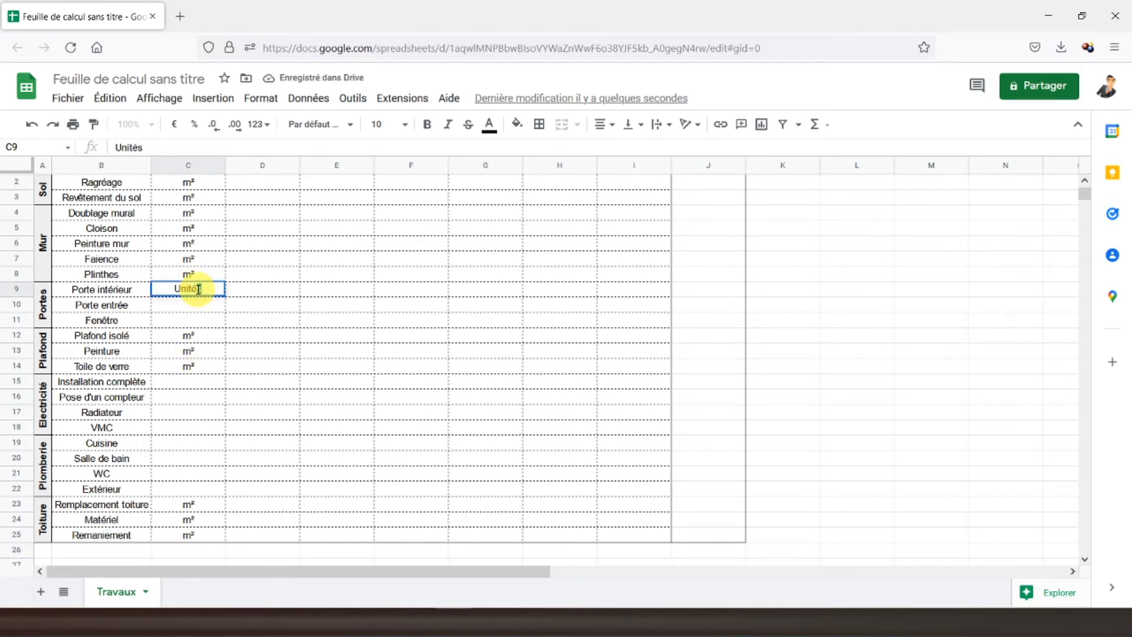
{"action": "key", "text": "Return"}
Step: Copy the Unités entry from C9 into C10:C11 and C15:C22
{"action": "left_click", "coordinate": [198, 293]}
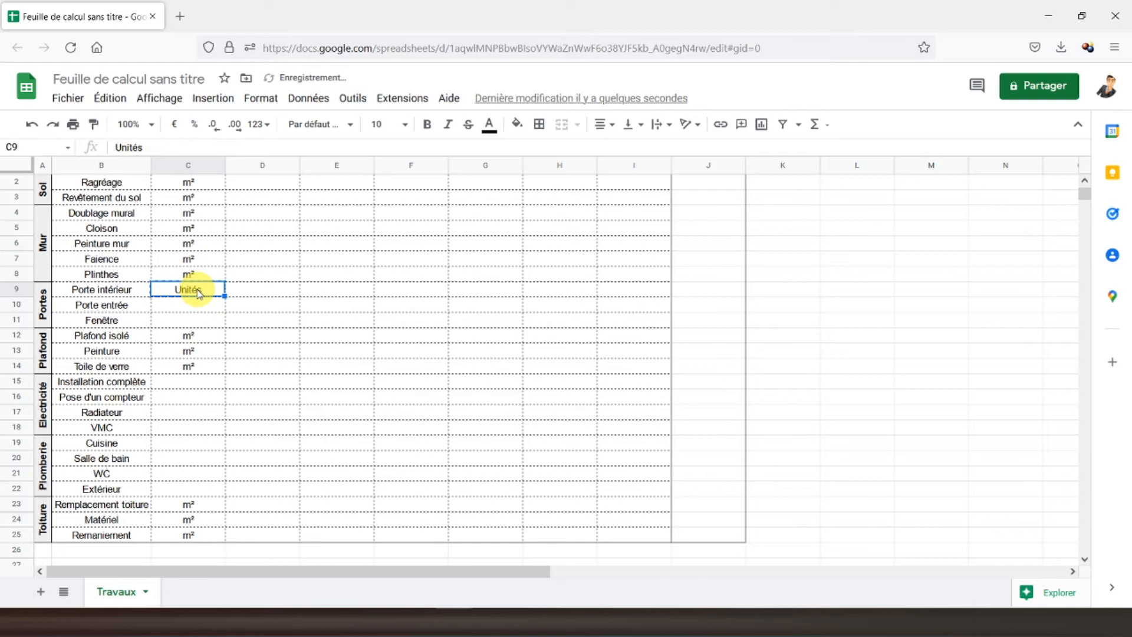
{"action": "key", "text": "ctrl+c"}
{"action": "left_click_drag", "start_coordinate": [187, 303], "coordinate": [185, 323]}
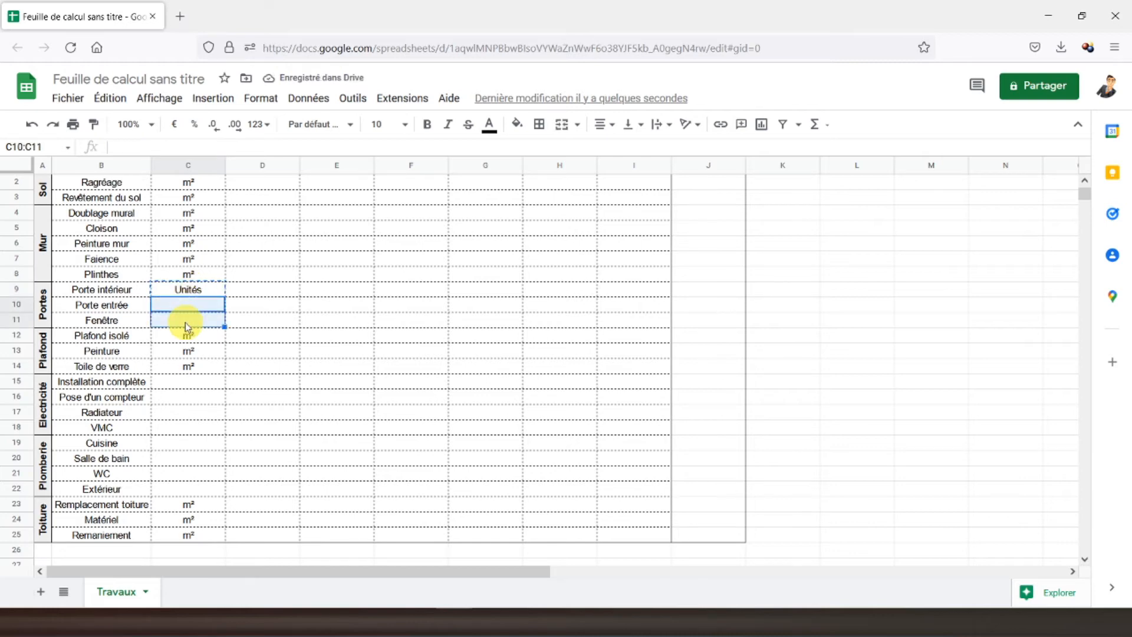
{"action": "left_click_drag", "start_coordinate": [185, 383], "coordinate": [185, 494]}
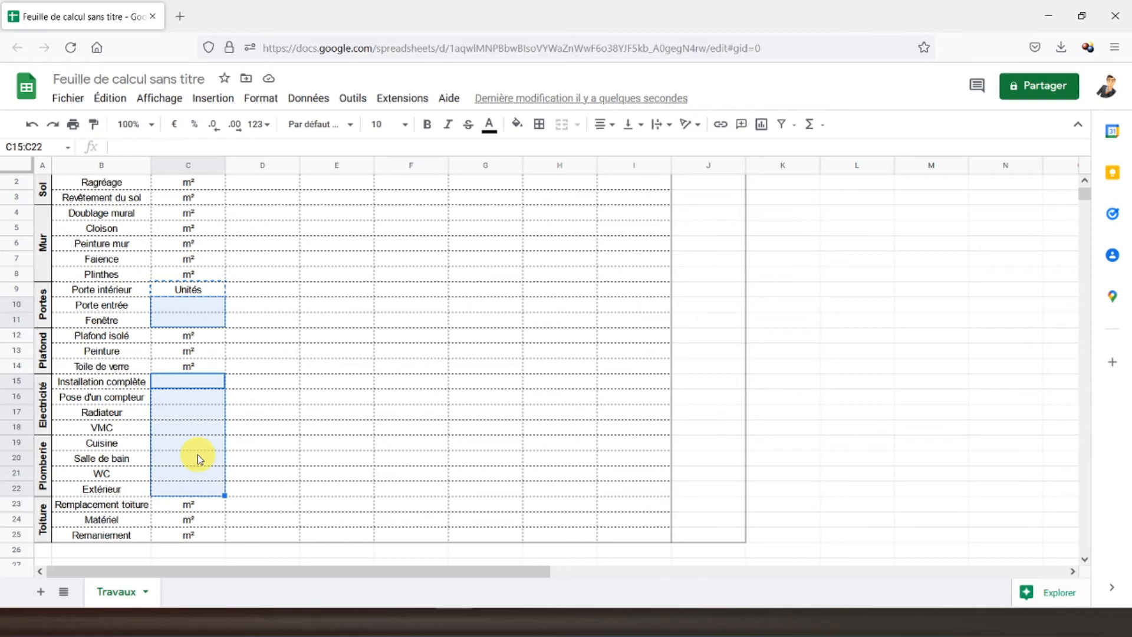
{"action": "key", "text": "ctrl+v"}
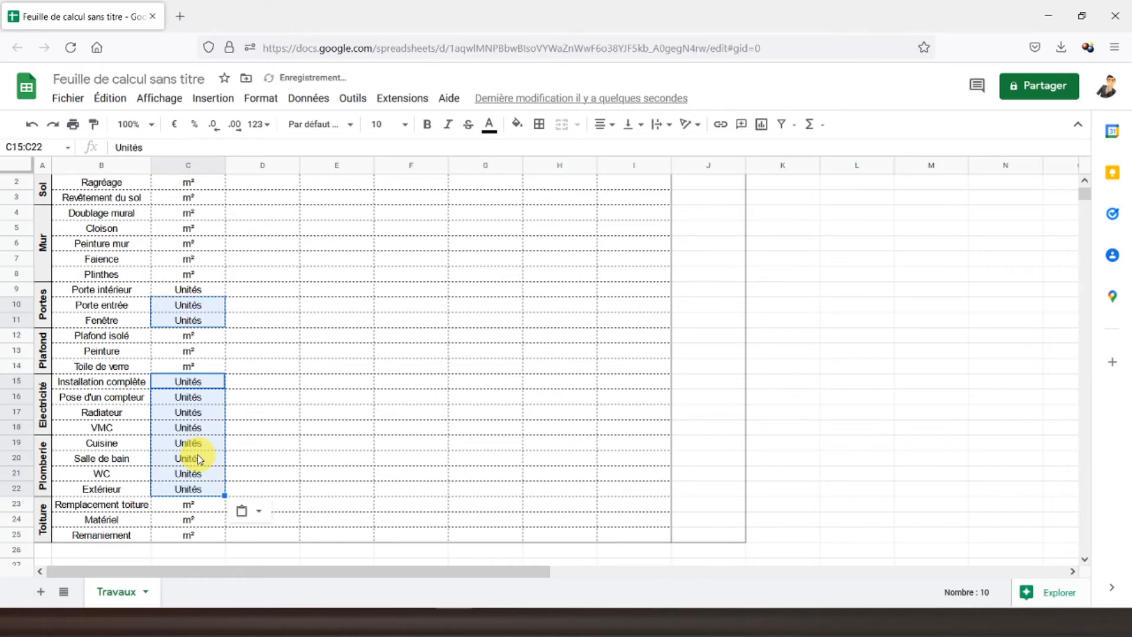
{"action": "left_click", "coordinate": [252, 332]}
Step: Change the unit for Porte intérieur in C9 to the singular Unité
{"action": "scroll", "coordinate": [254, 334], "scroll_direction": "up", "scroll_amount": 1}
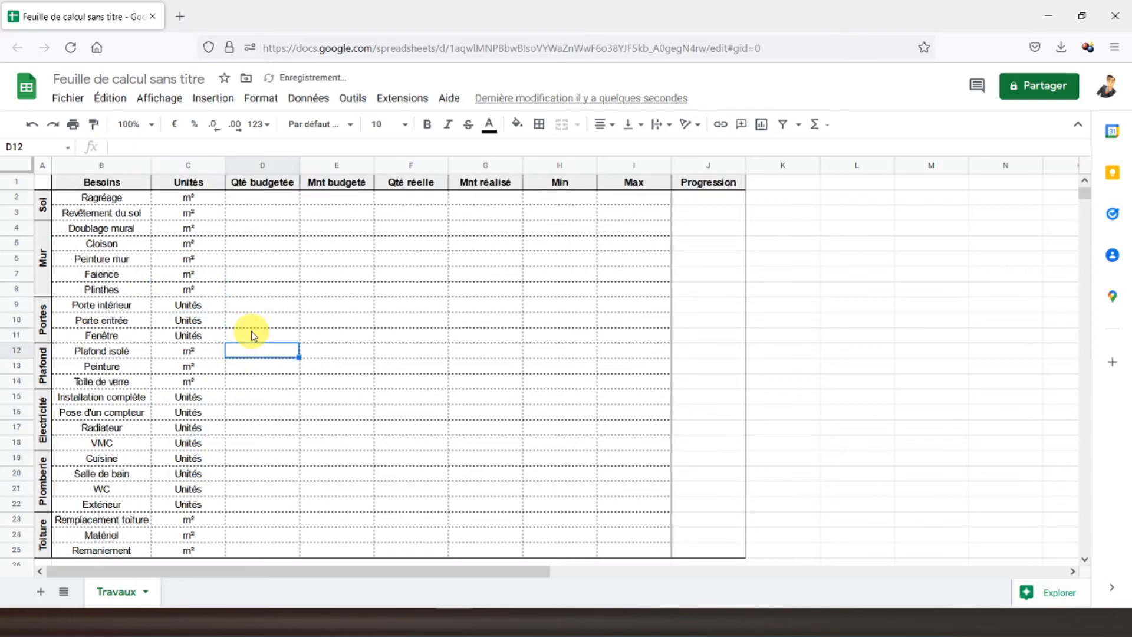
{"action": "left_click", "coordinate": [186, 305]}
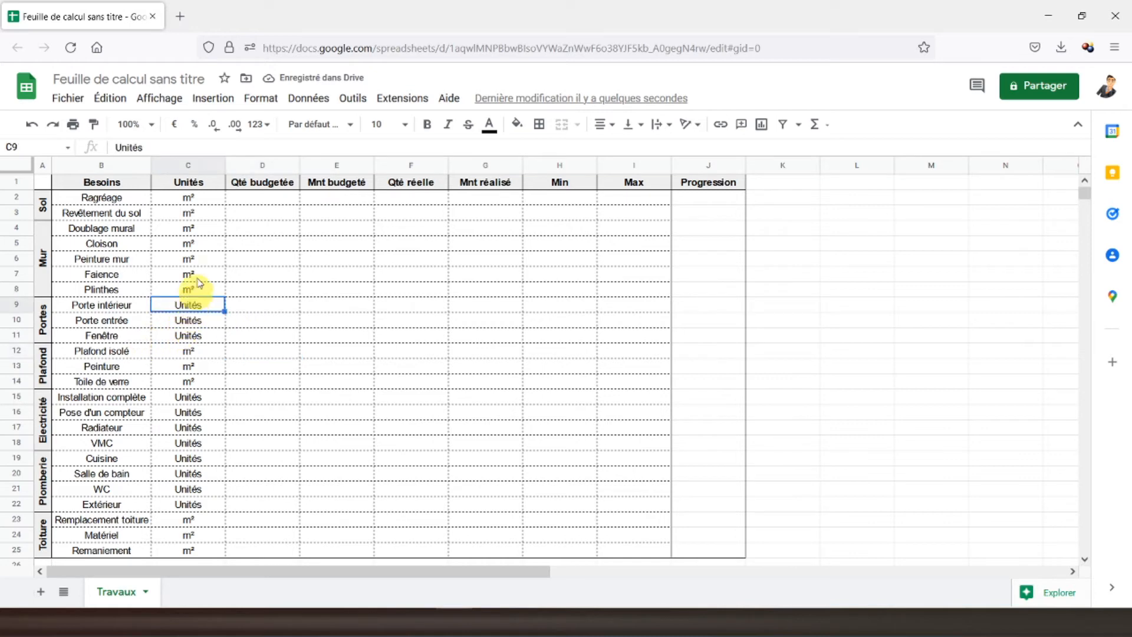
{"action": "left_click", "coordinate": [166, 147]}
{"action": "key", "text": "BackSpace"}
{"action": "key", "text": "Return"}
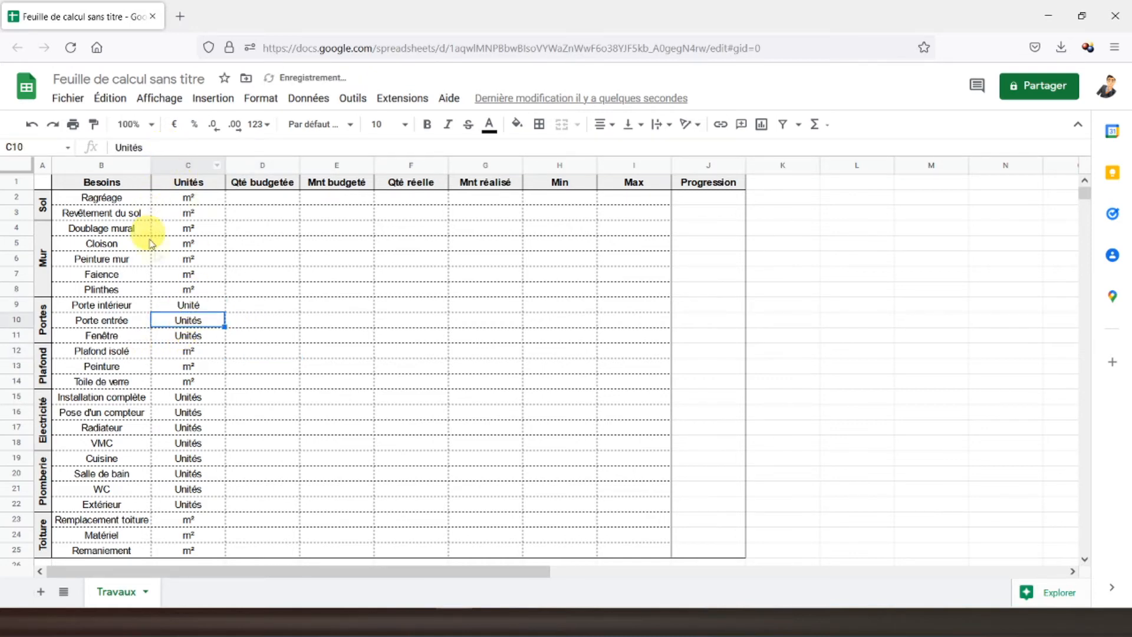
Step: Copy the Unité entry from C9 over C10:C11 and C15:C22, covering the remaining Portes, Electricité and Plomberie needs
{"action": "left_click", "coordinate": [189, 304]}
{"action": "key", "text": "ctrl+c"}
{"action": "left_click_drag", "start_coordinate": [192, 321], "coordinate": [194, 336]}
{"action": "left_click_drag", "start_coordinate": [187, 396], "coordinate": [198, 504]}
{"action": "key", "text": "ctrl+v"}
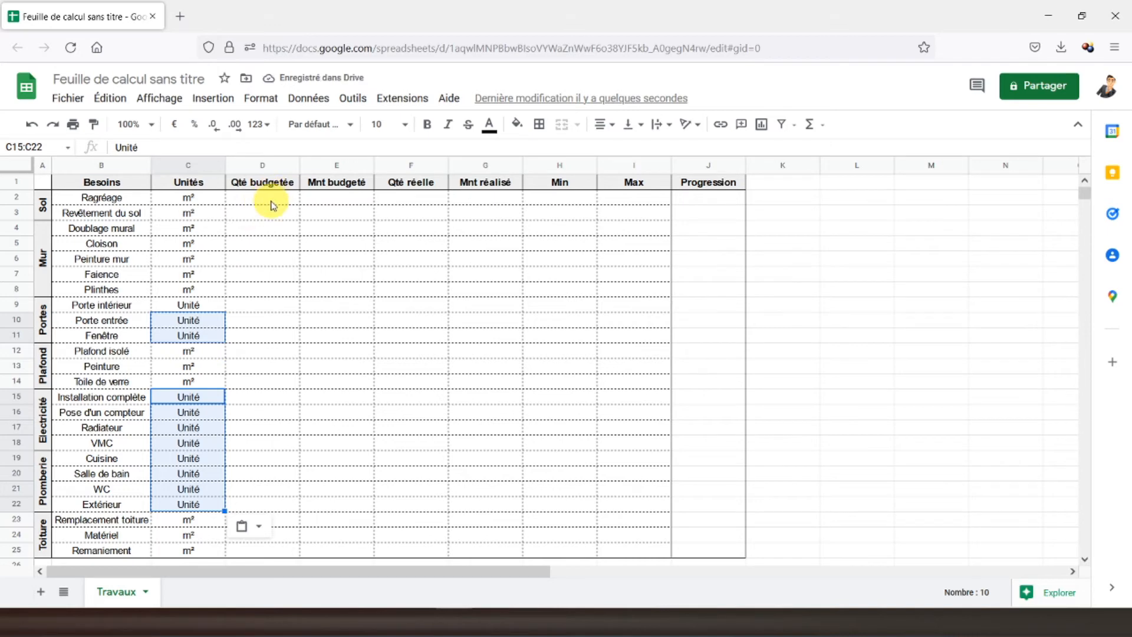
Step: Fill D2:E25, the Qté budgetée and Mnt budgeté columns, with light green
{"action": "left_click_drag", "start_coordinate": [273, 205], "coordinate": [332, 550]}
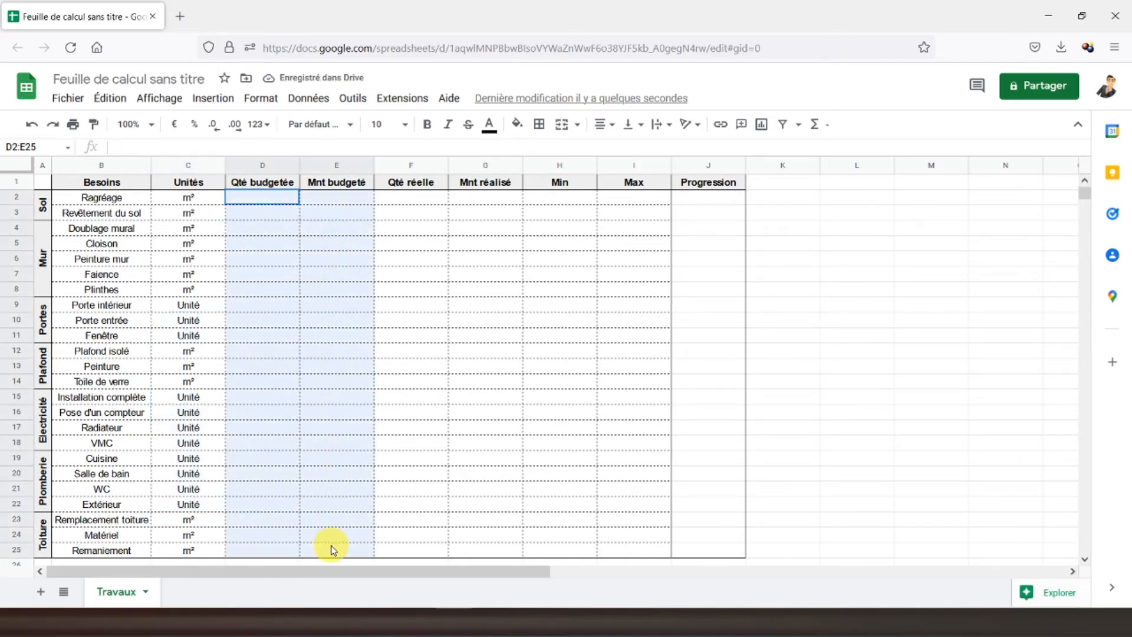
{"action": "left_click", "coordinate": [517, 124]}
{"action": "left_click", "coordinate": [588, 282]}
{"action": "left_click", "coordinate": [260, 262]}
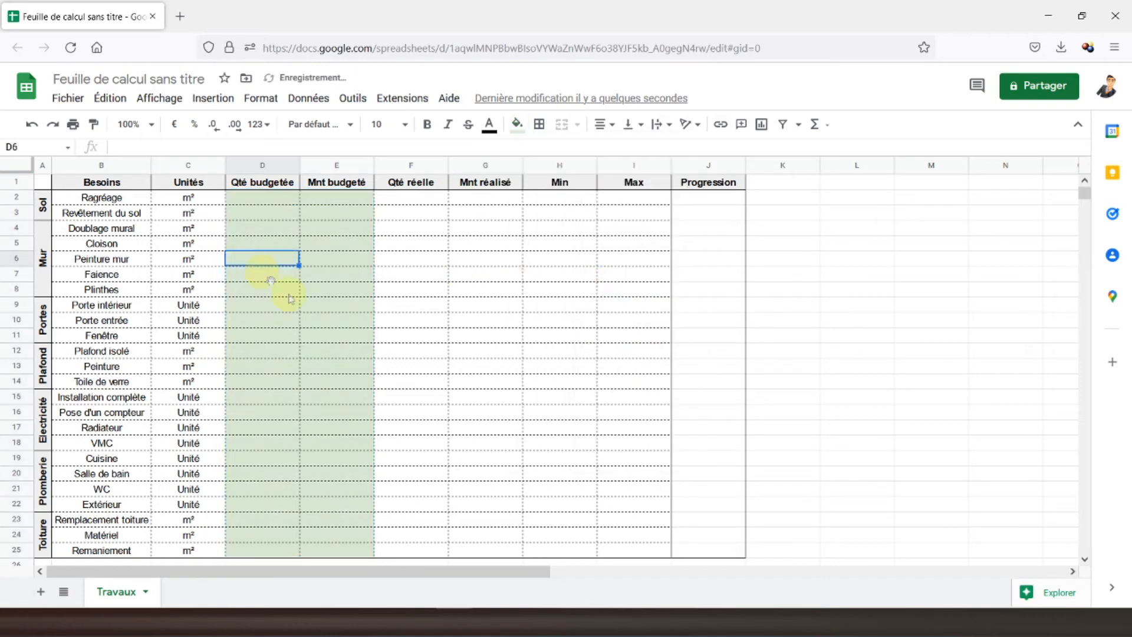
Step: Fill F2:I25, from the Qté réelle column to the Max column, with very light grey
{"action": "left_click_drag", "start_coordinate": [410, 200], "coordinate": [623, 552]}
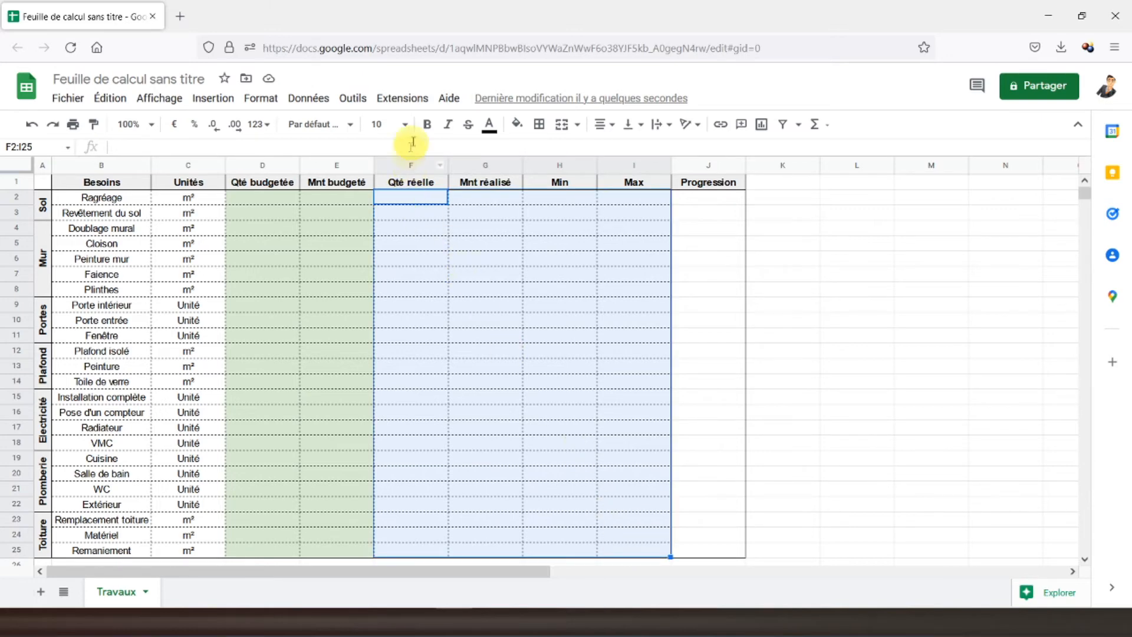
{"action": "left_click", "coordinate": [518, 123]}
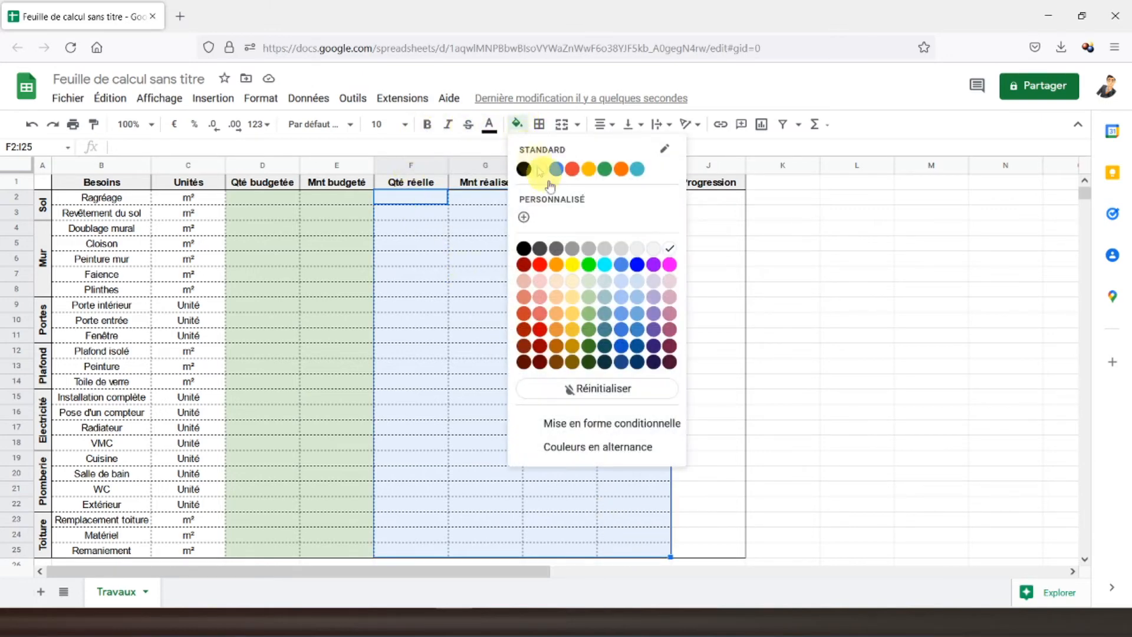
{"action": "left_click", "coordinate": [653, 248]}
{"action": "left_click", "coordinate": [410, 259]}
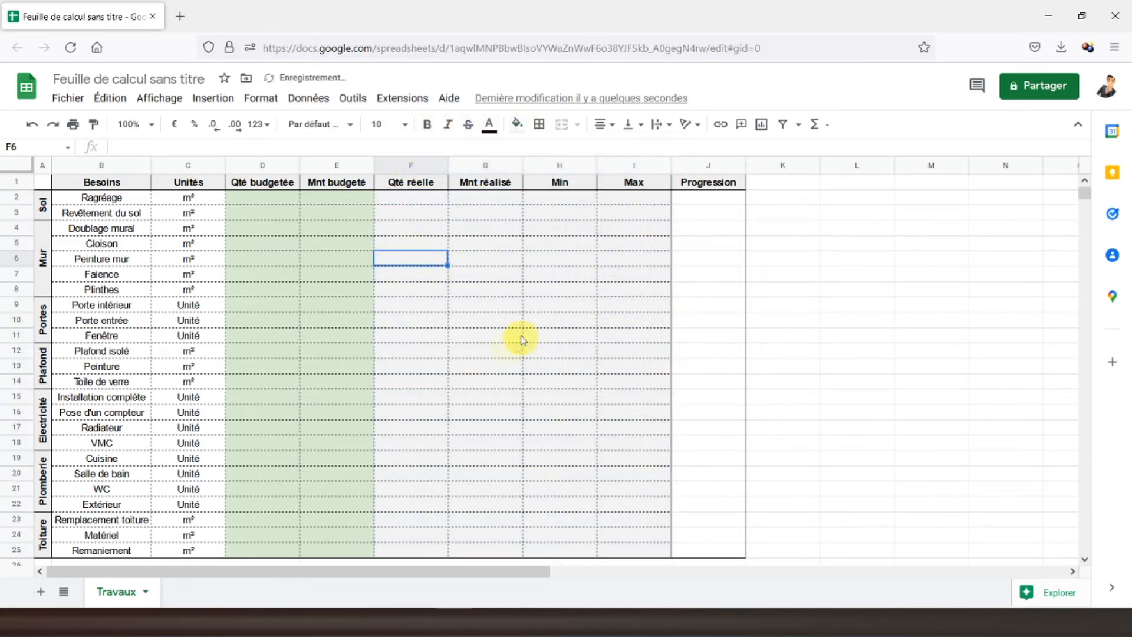
{"action": "left_click", "coordinate": [710, 198]}
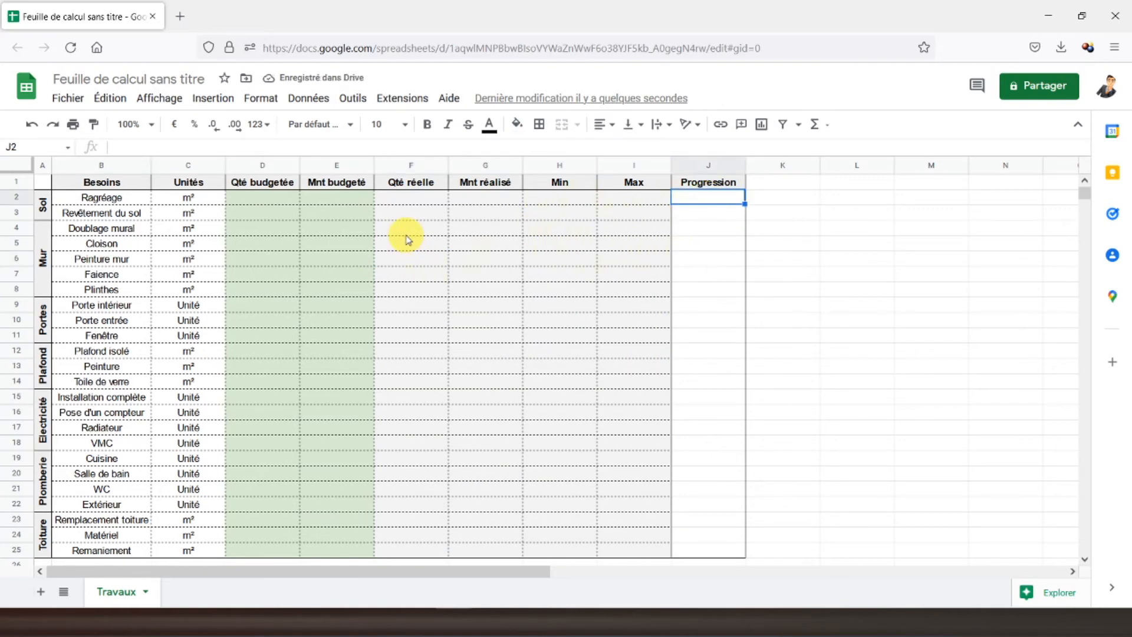
Step: Centre the cells G2:I25 horizontally, from the Mnt réalisé column to the Max column
{"action": "left_click_drag", "start_coordinate": [485, 197], "coordinate": [624, 538]}
{"action": "left_click", "coordinate": [607, 124]}
{"action": "left_click", "coordinate": [622, 152]}
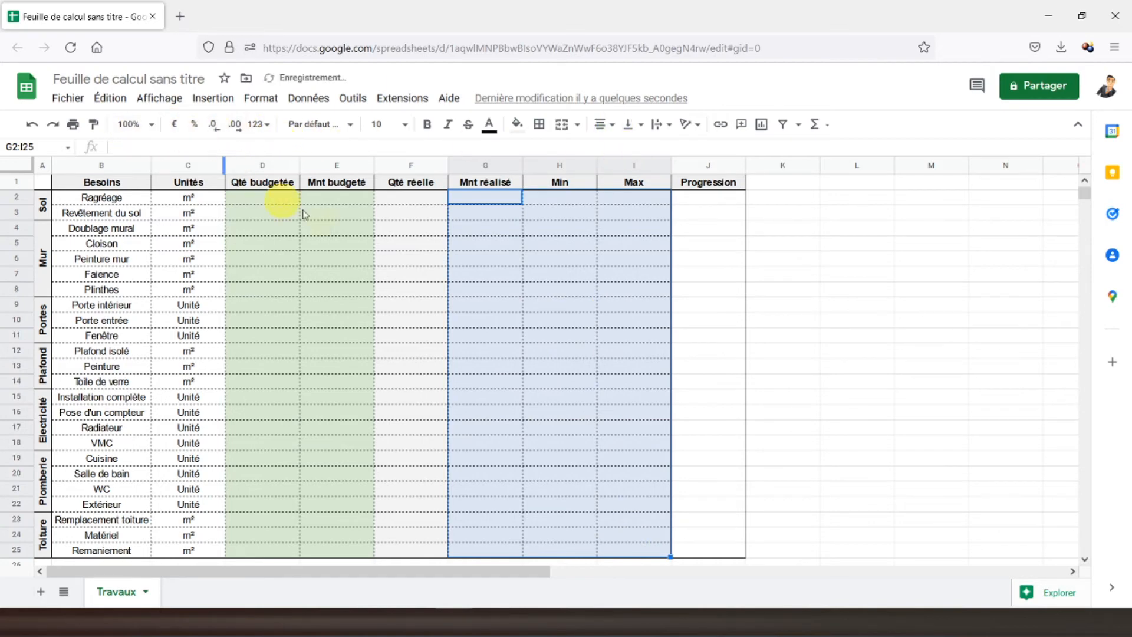
Step: Format the Mnt budgeté cells E2:E25 as euro currency and centre them horizontally
{"action": "left_click_drag", "start_coordinate": [262, 205], "coordinate": [341, 548]}
{"action": "left_click_drag", "start_coordinate": [336, 197], "coordinate": [352, 549]}
{"action": "left_click", "coordinate": [174, 126]}
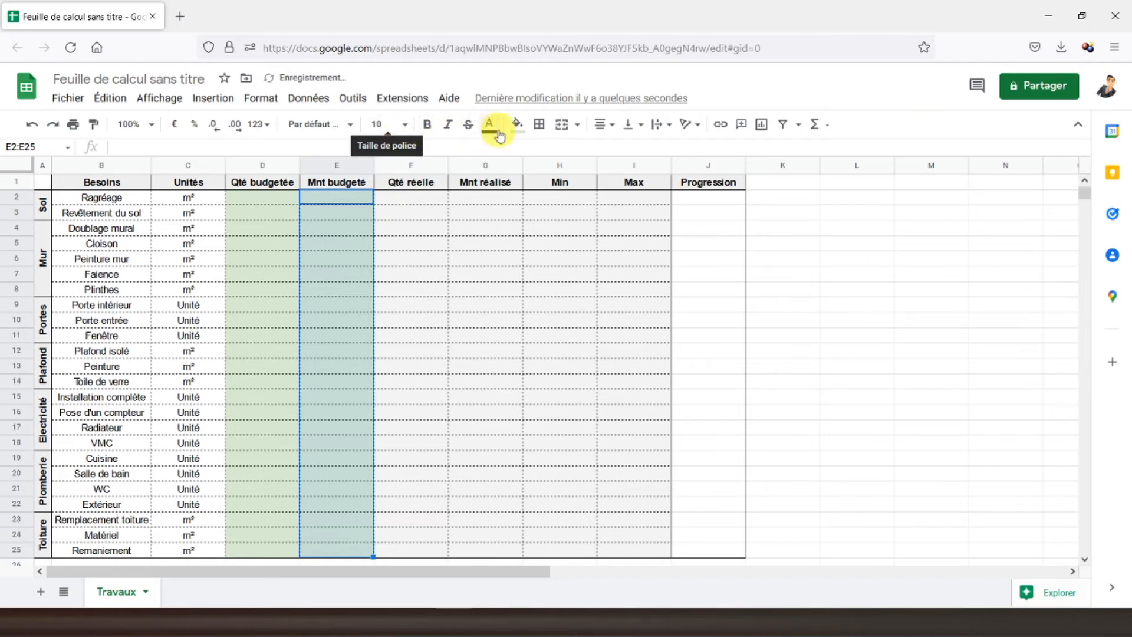
{"action": "left_click", "coordinate": [603, 126]}
{"action": "left_click", "coordinate": [620, 151]}
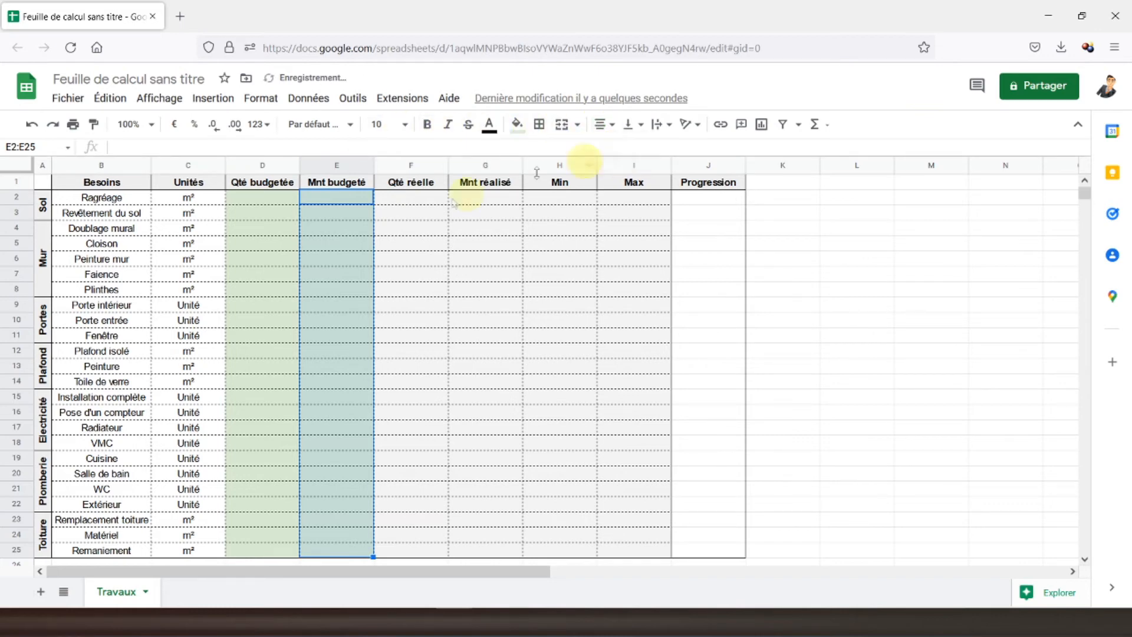
Step: Enter 4 as a test budgeted quantity for Ragréage in D2 and clear the cell
{"action": "left_click", "coordinate": [262, 198]}
{"action": "type", "text": "4"}
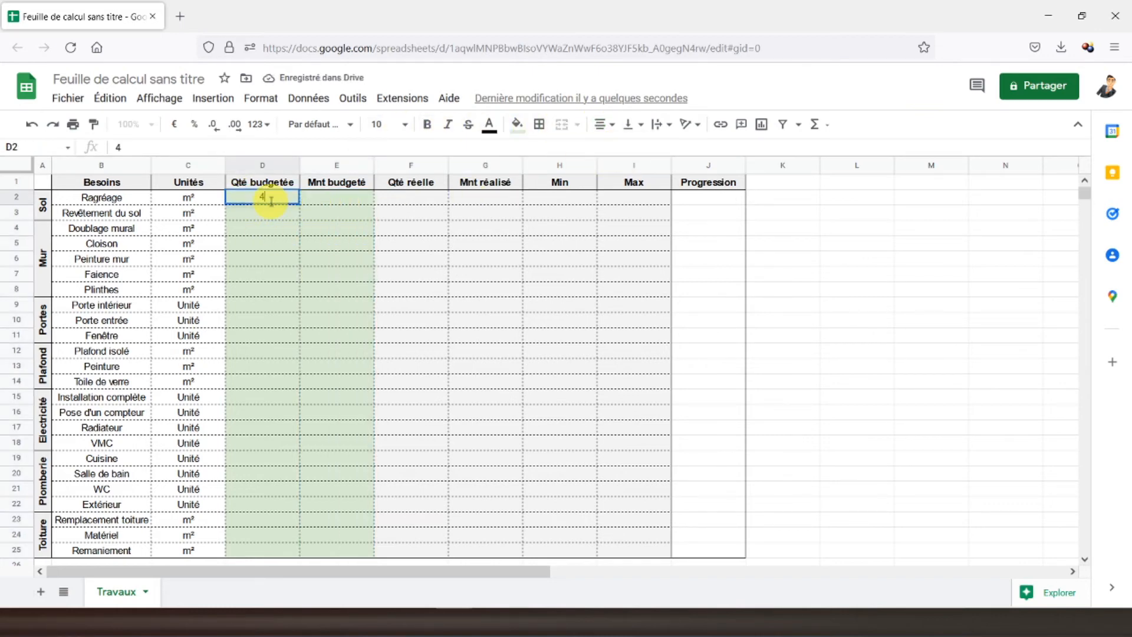
{"action": "key", "text": "Return"}
{"action": "left_click", "coordinate": [276, 200]}
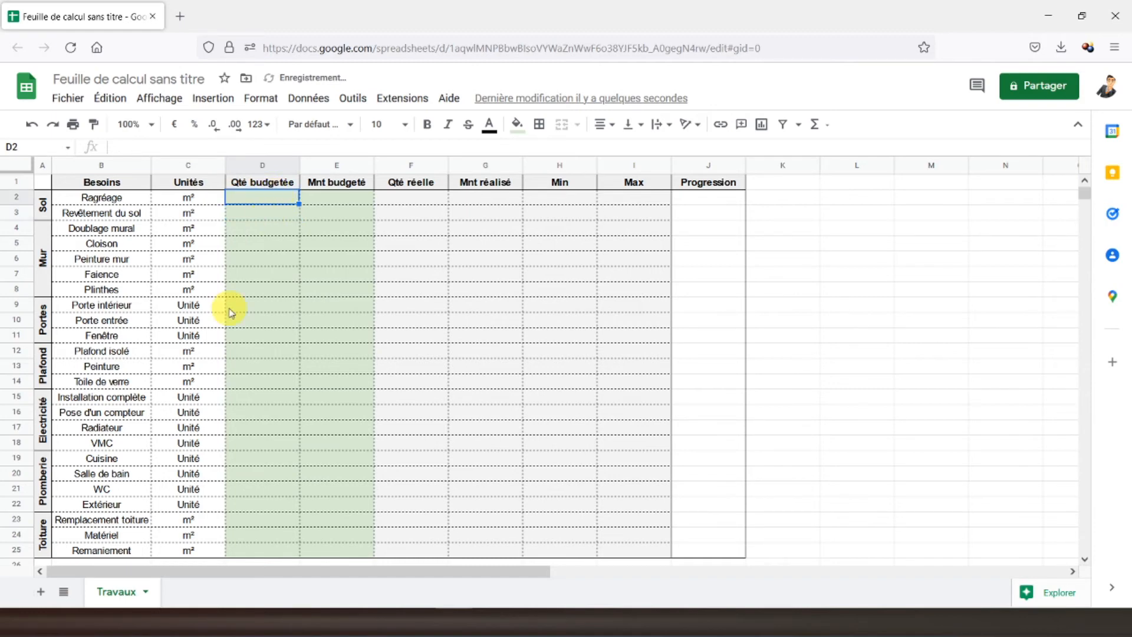
Step: Add a Total label in D26 below the table and merge it with C26
{"action": "scroll", "coordinate": [228, 308], "scroll_direction": "down", "scroll_amount": 2}
{"action": "left_click", "coordinate": [251, 460]}
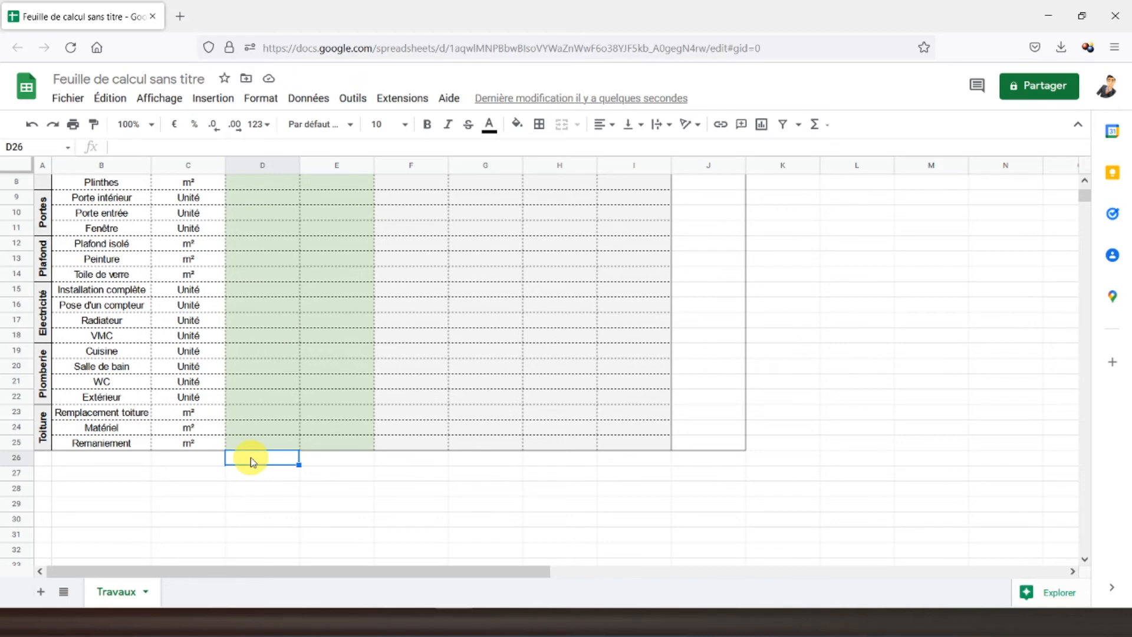
{"action": "type", "text": "Total"}
{"action": "key", "text": "Return"}
{"action": "left_click_drag", "start_coordinate": [253, 460], "coordinate": [215, 462]}
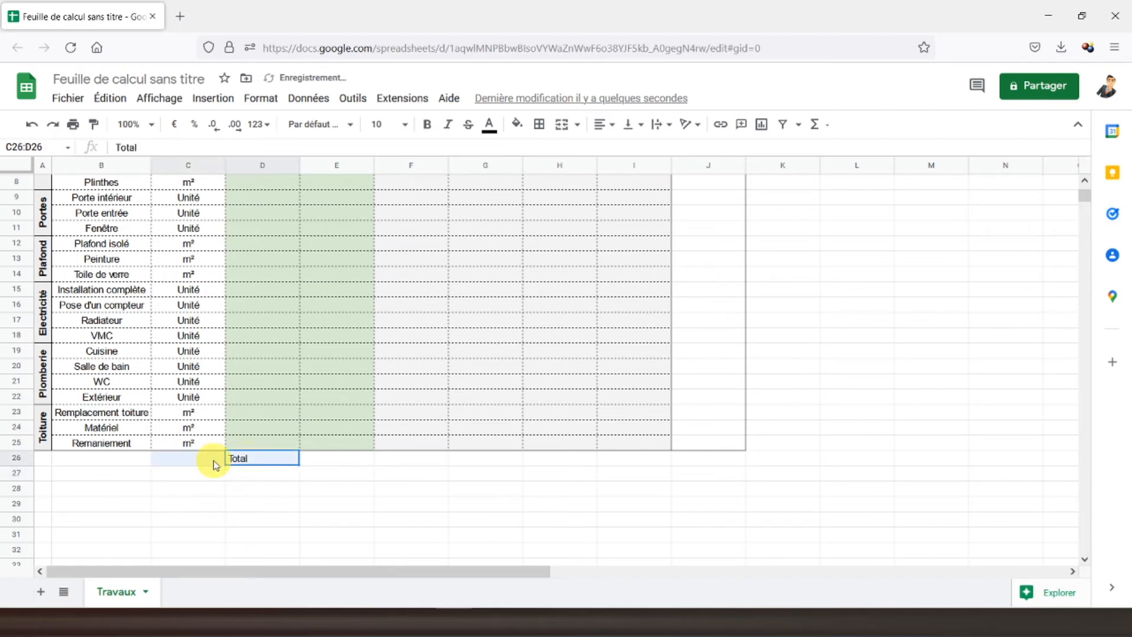
{"action": "left_click", "coordinate": [562, 125]}
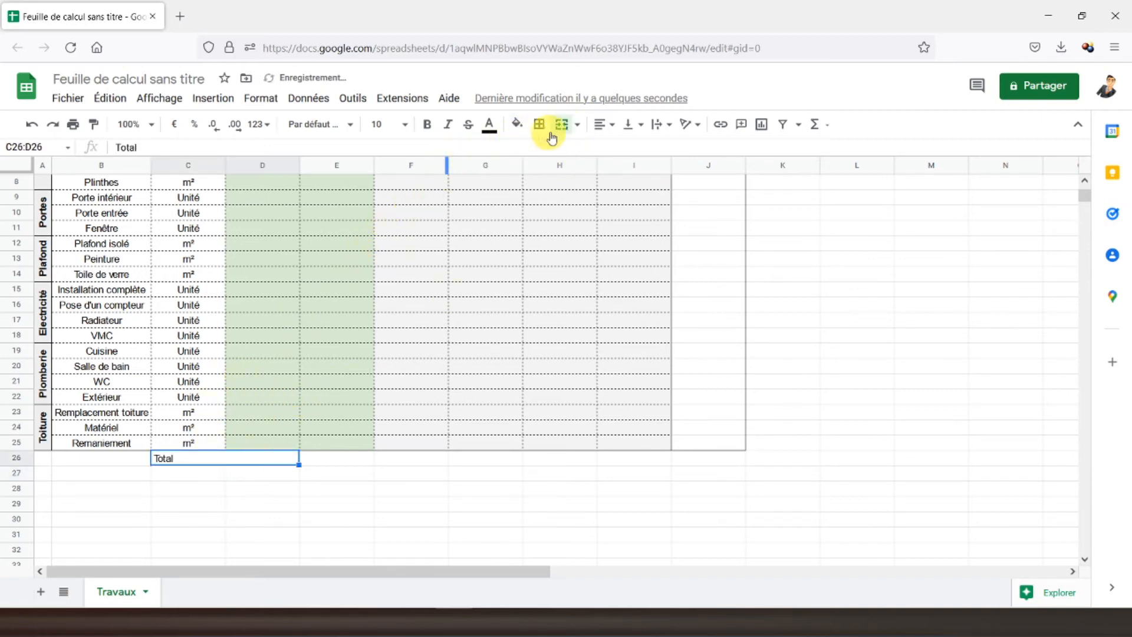
Step: Centre and bold the merged Total label in C26:D26 and apply borders on all its sides
{"action": "left_click", "coordinate": [603, 124]}
{"action": "left_click", "coordinate": [615, 145]}
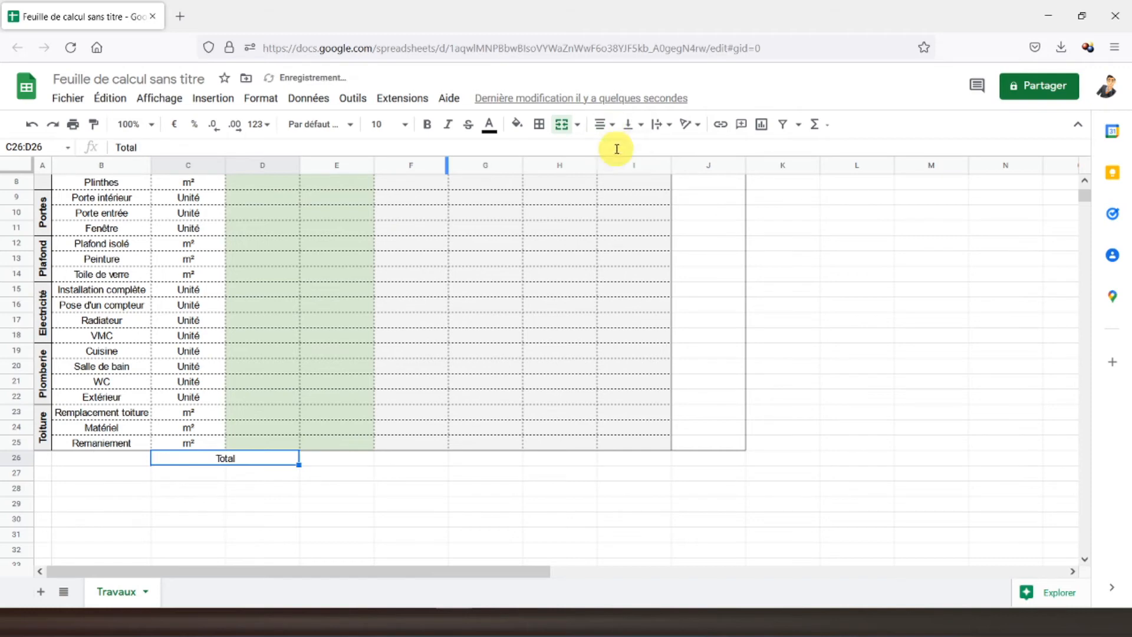
{"action": "left_click", "coordinate": [427, 131]}
{"action": "left_click", "coordinate": [539, 131]}
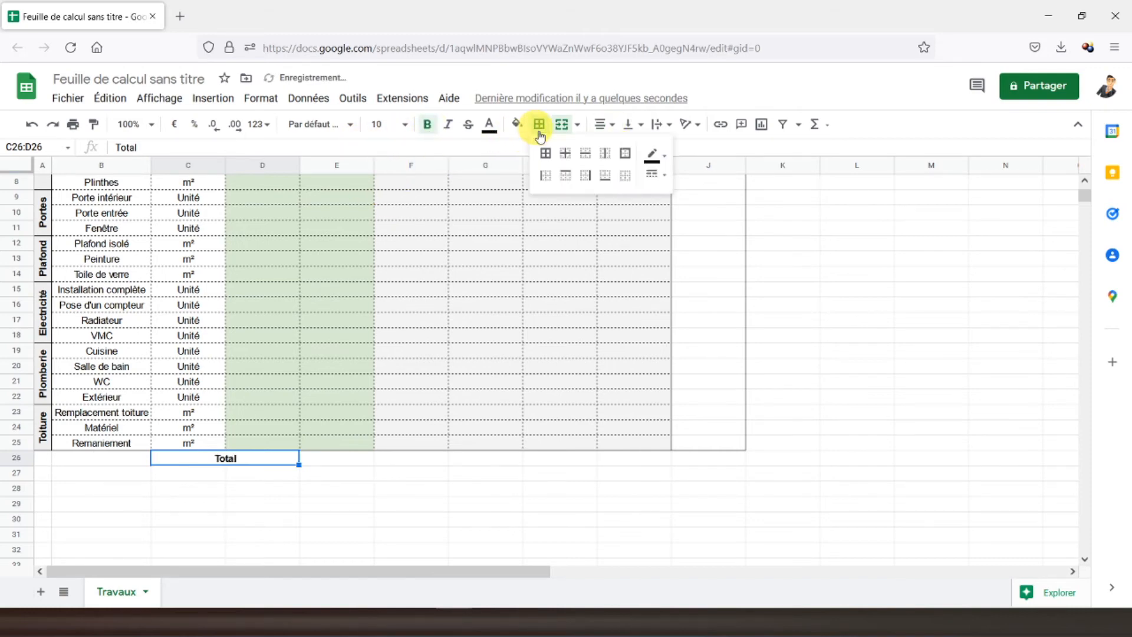
{"action": "left_click", "coordinate": [546, 153]}
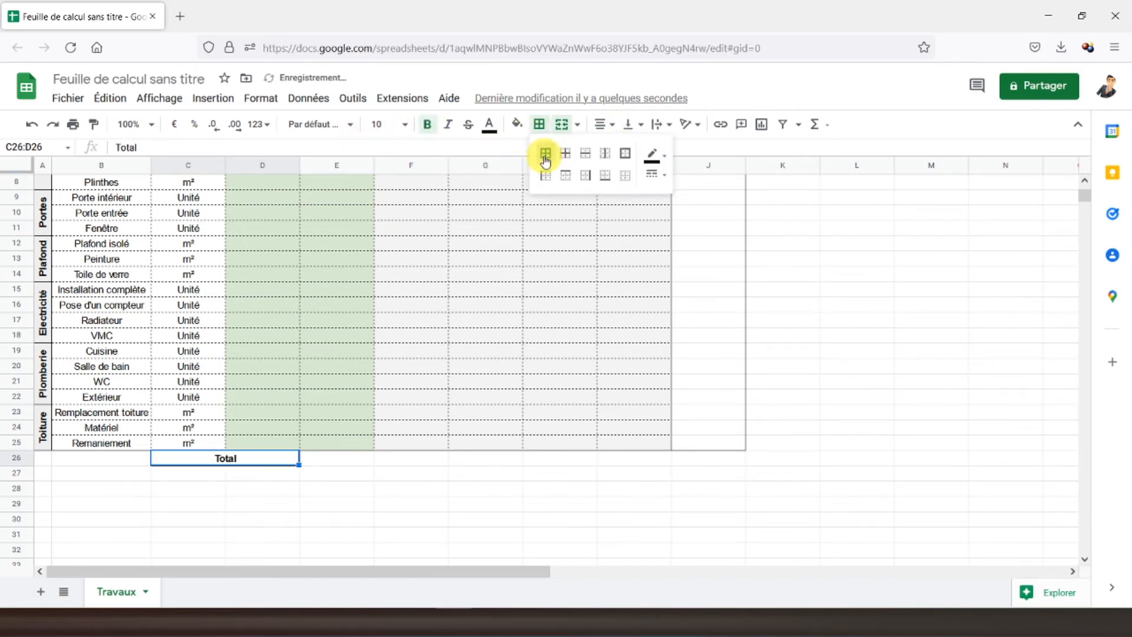
{"action": "left_click", "coordinate": [389, 359]}
Step: Sum the Mnt budgeté amounts E2:E25 in E26 with the SOMME function
{"action": "left_click", "coordinate": [322, 458]}
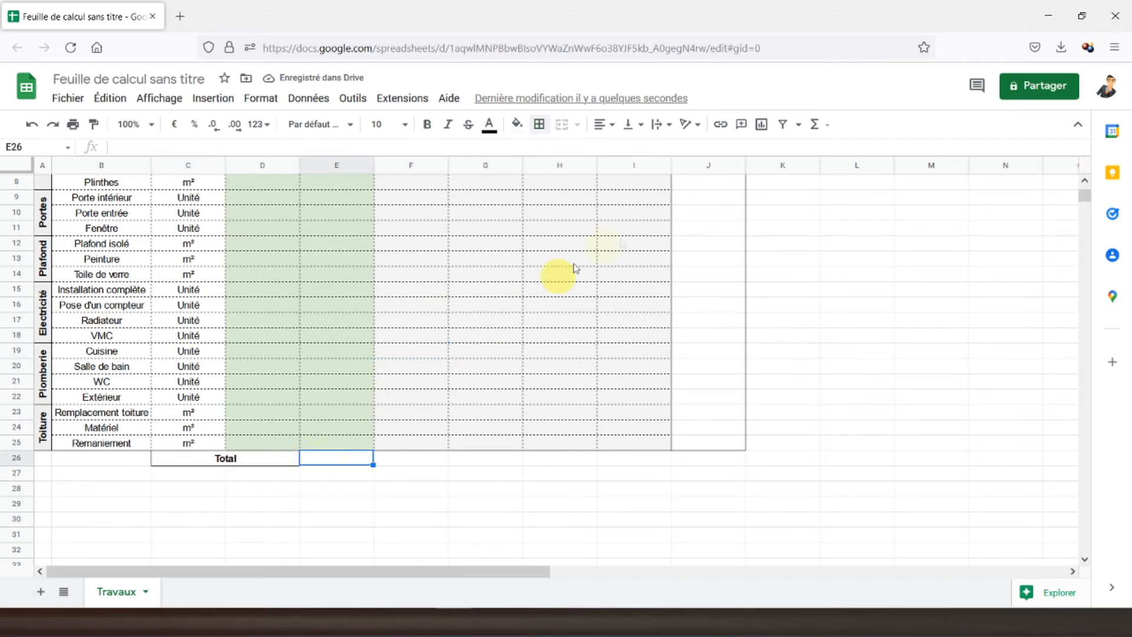
{"action": "left_click", "coordinate": [815, 124]}
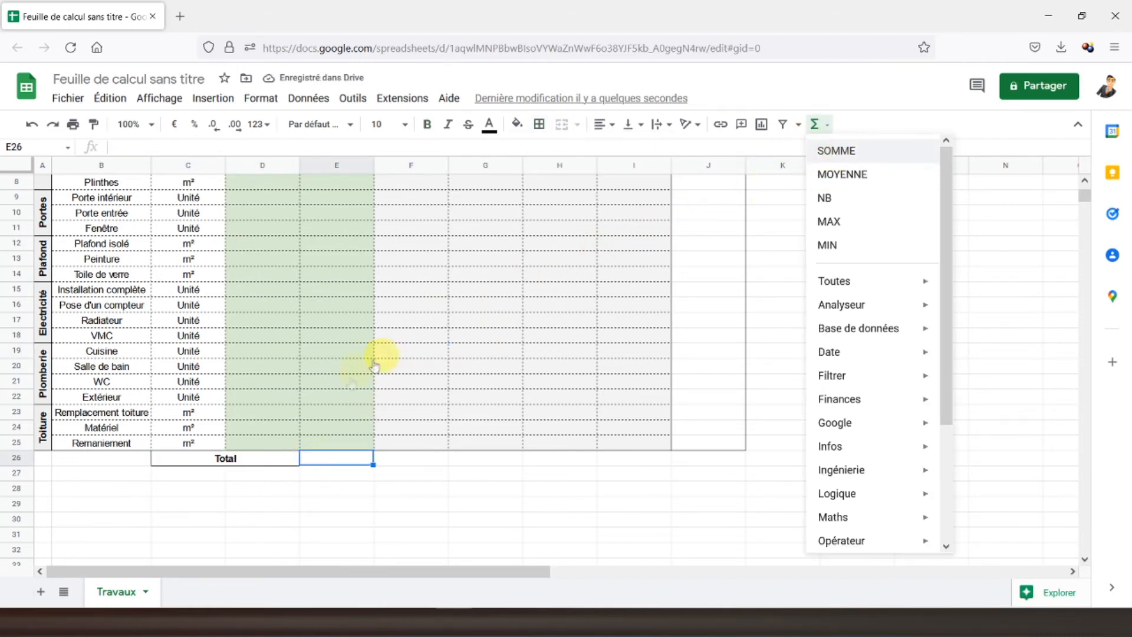
{"action": "key", "text": "Return"}
{"action": "left_click_drag", "start_coordinate": [326, 441], "coordinate": [345, 207]}
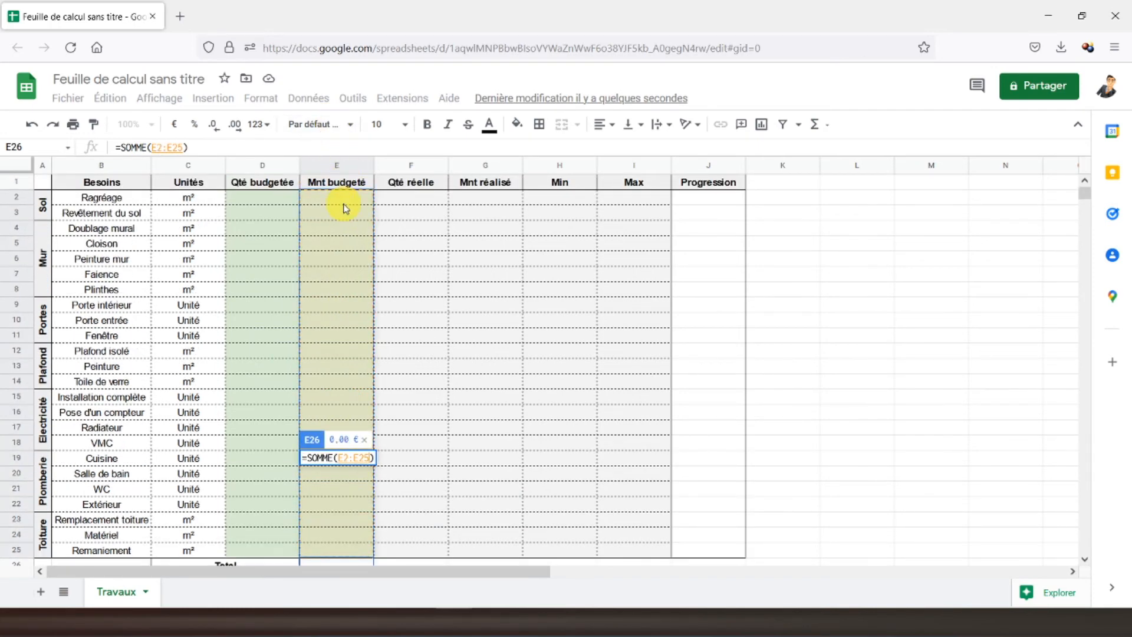
{"action": "key", "text": "Return"}
Step: Make the budgeted amount total in E26 bold
{"action": "left_click", "coordinate": [336, 534]}
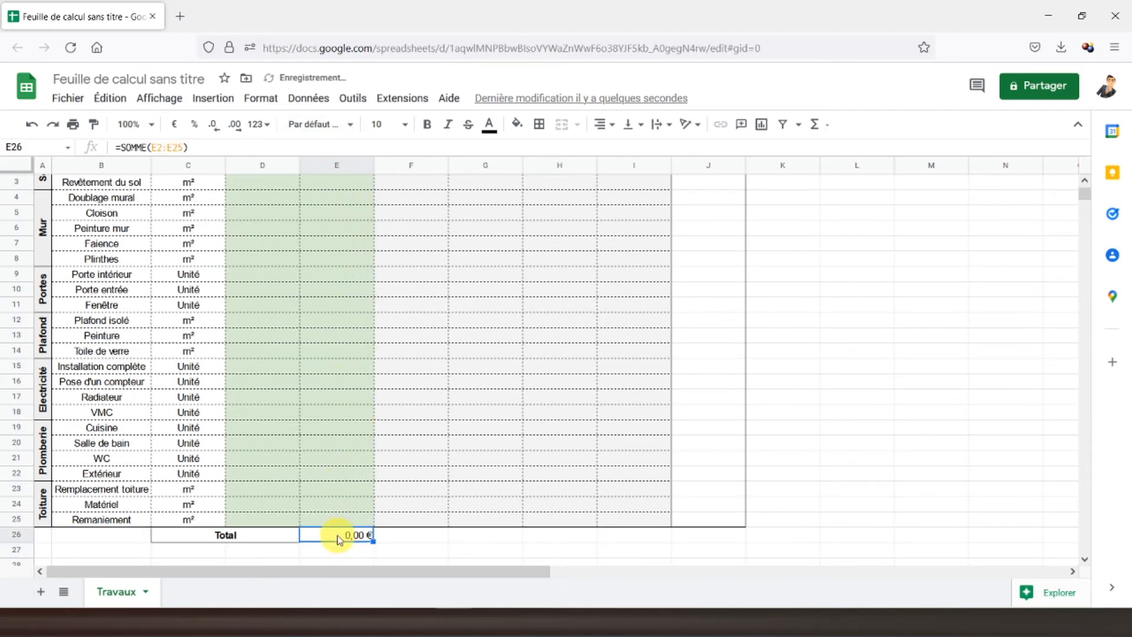
{"action": "left_click", "coordinate": [427, 124]}
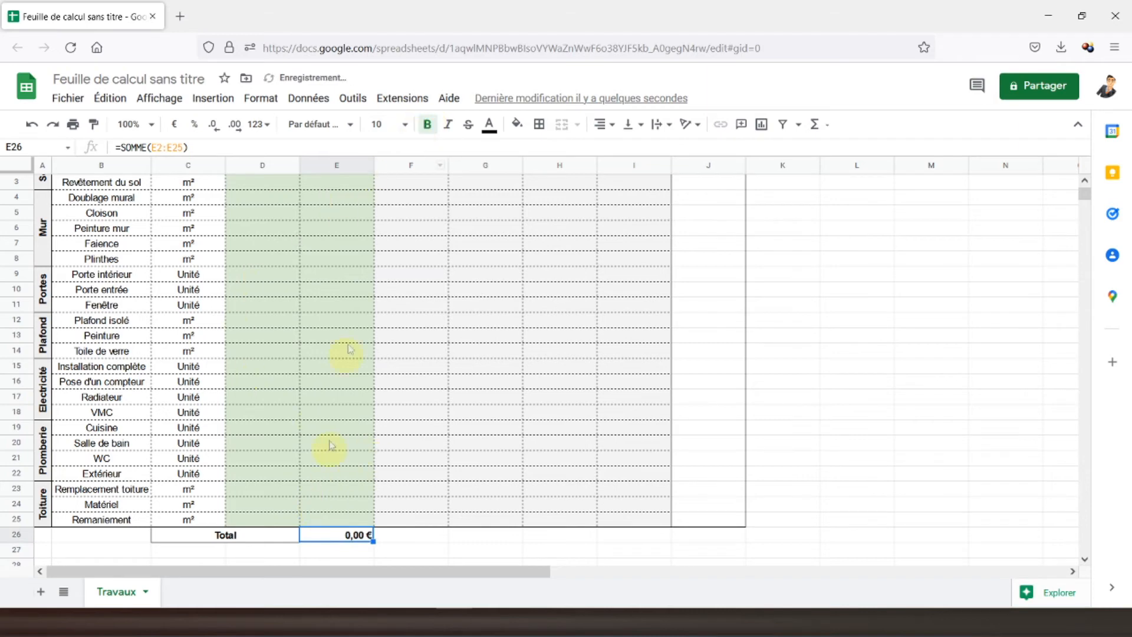
{"action": "left_click", "coordinate": [539, 124]}
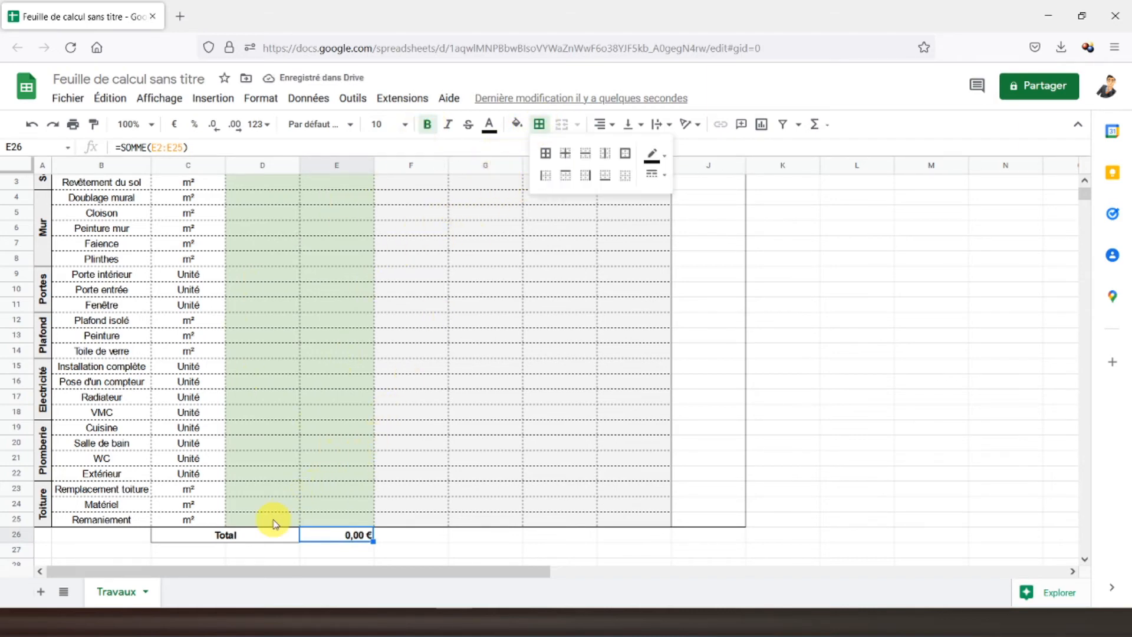
Step: Apply all borders to the total row cells G26:I26, from Mnt réalisé to Max
{"action": "left_click_drag", "start_coordinate": [480, 536], "coordinate": [644, 542]}
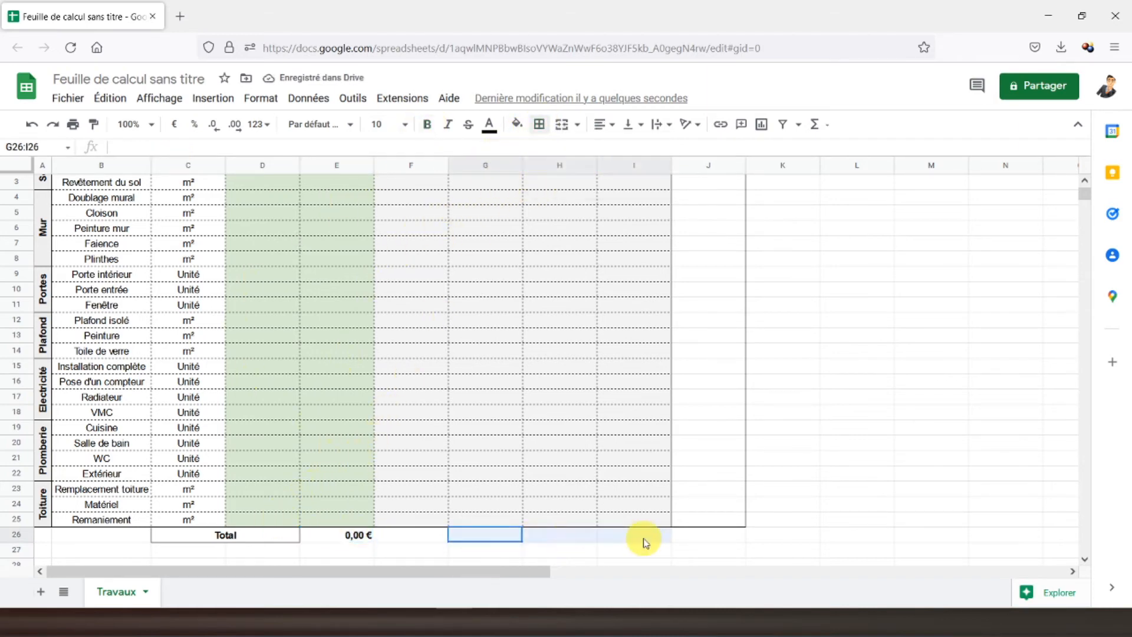
{"action": "scroll", "coordinate": [581, 480], "scroll_direction": "up", "scroll_amount": 1}
{"action": "scroll", "coordinate": [519, 330], "scroll_direction": "down", "scroll_amount": 2}
{"action": "left_click", "coordinate": [537, 124]}
{"action": "left_click", "coordinate": [545, 155]}
{"action": "left_click", "coordinate": [333, 458]}
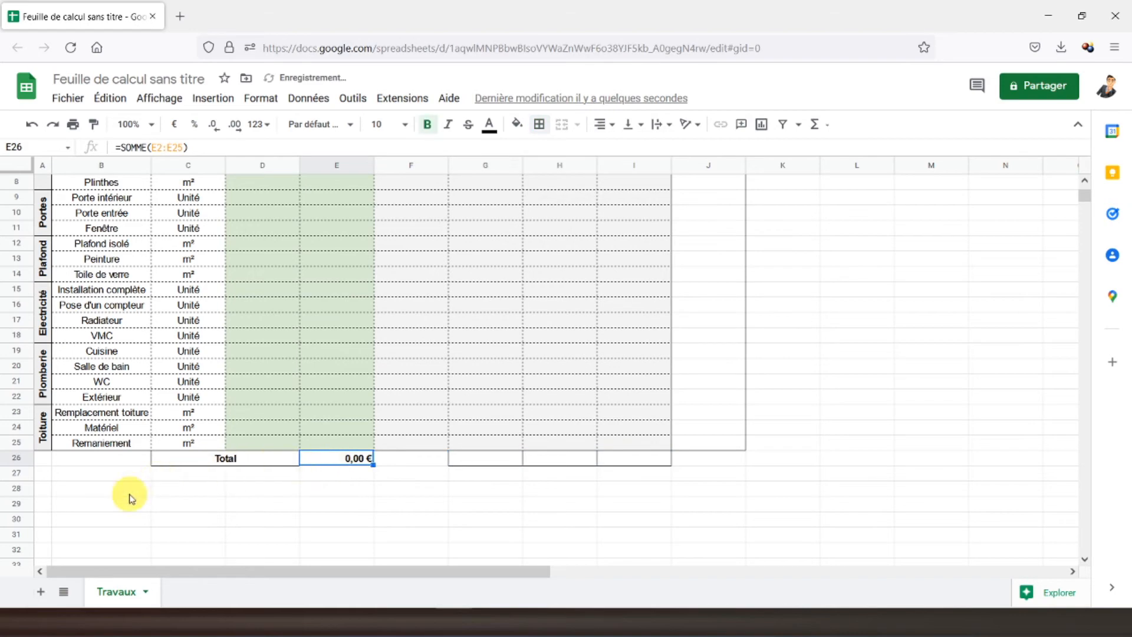
Step: Add a bold Ressources heading in B28 below the table and merge it with C28
{"action": "scroll", "coordinate": [176, 489], "scroll_direction": "down", "scroll_amount": 2}
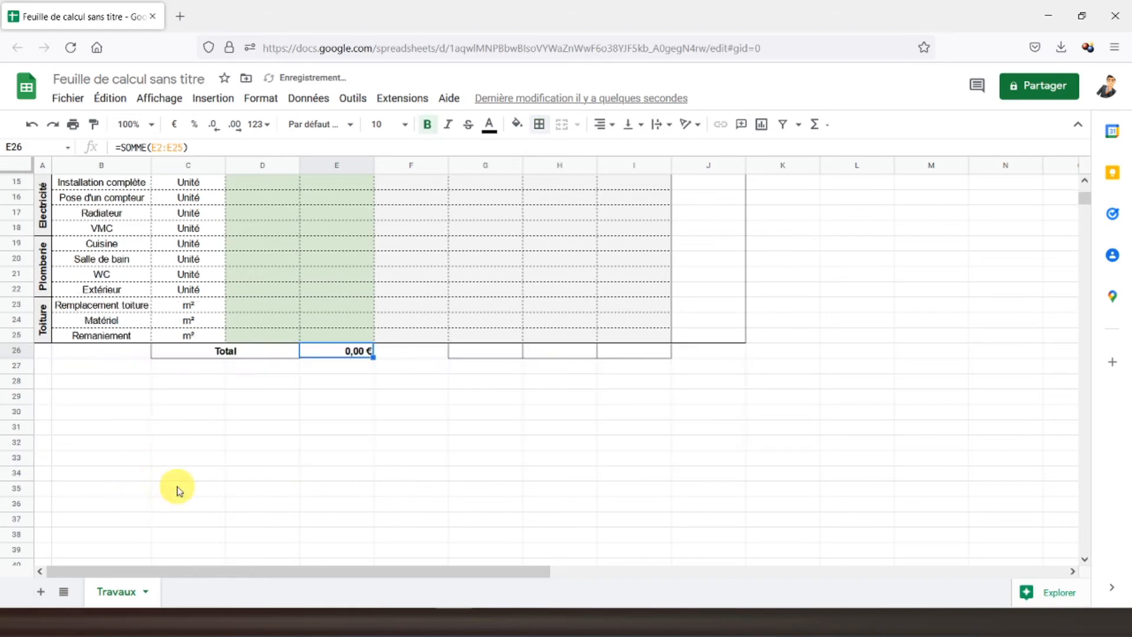
{"action": "left_click", "coordinate": [98, 387]}
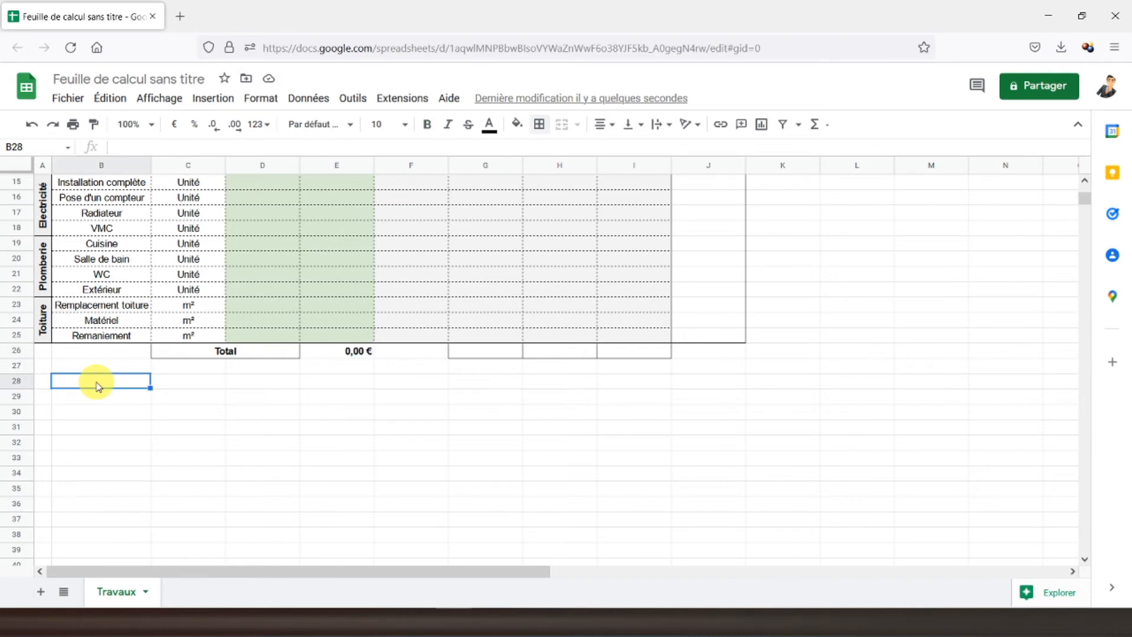
{"action": "double_click", "coordinate": [99, 382]}
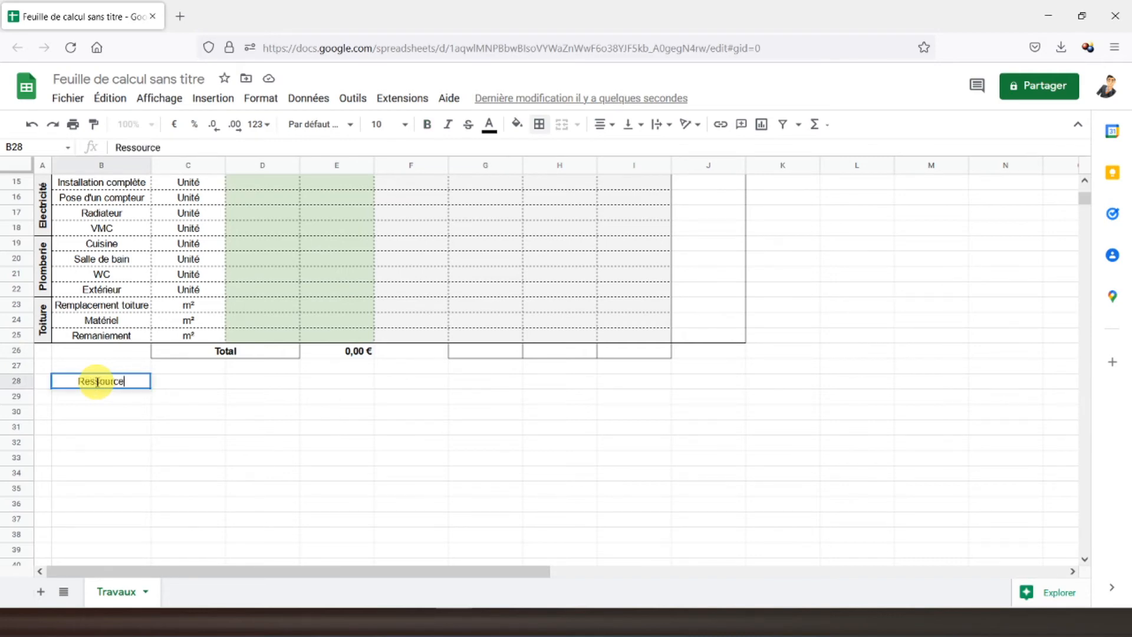
{"action": "key", "text": "Return"}
{"action": "key", "text": "Up"}
{"action": "key", "text": "shift+Right"}
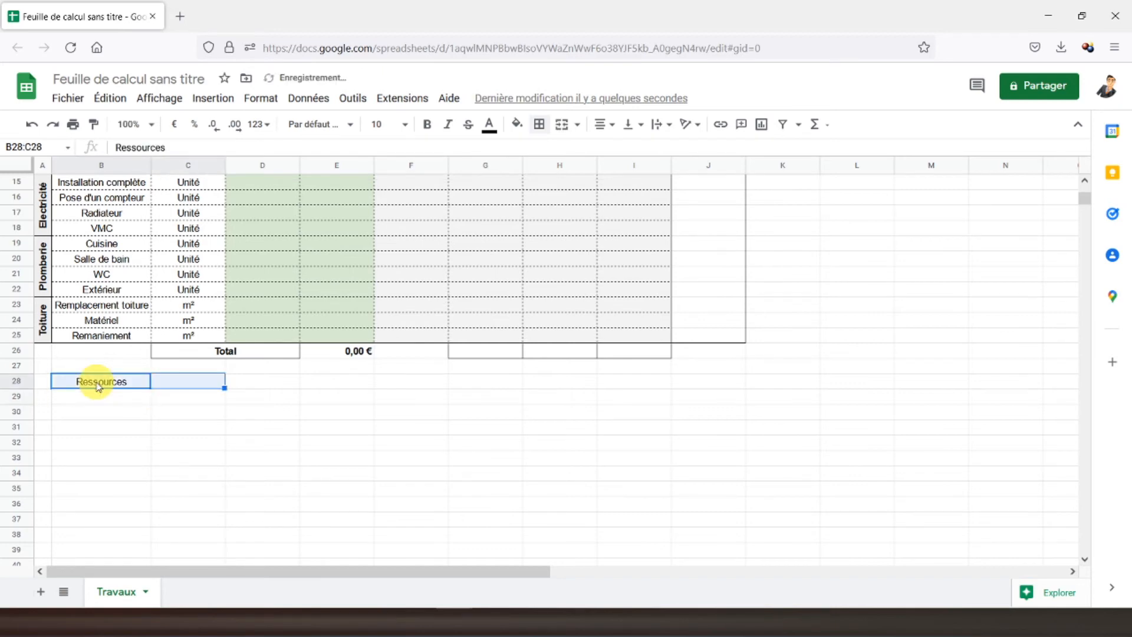
{"action": "left_click", "coordinate": [560, 124]}
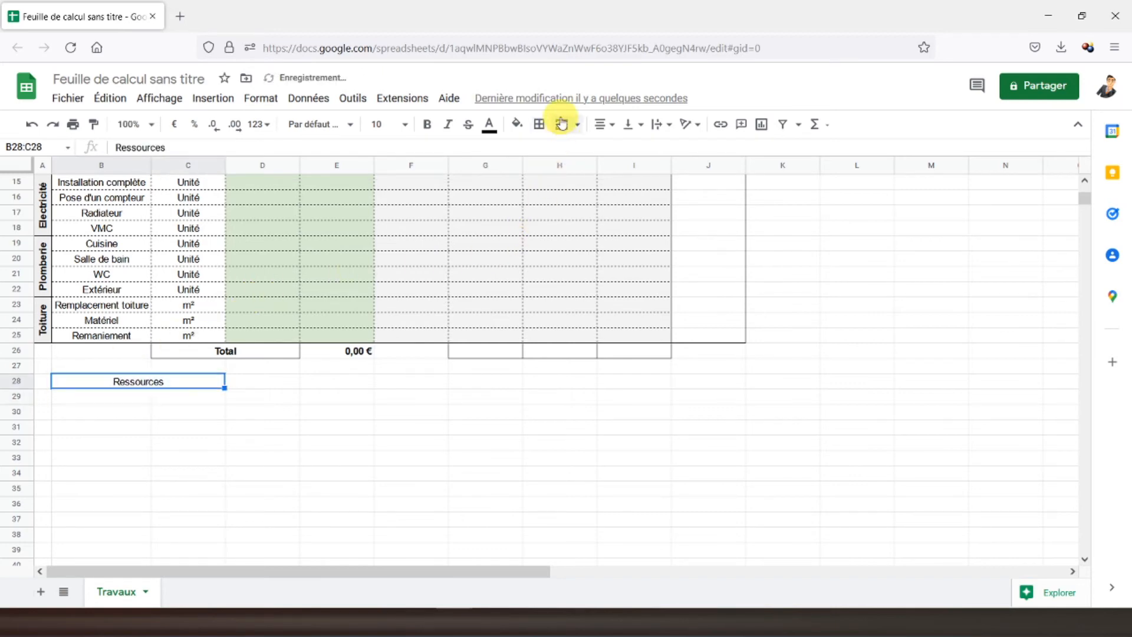
{"action": "left_click", "coordinate": [427, 124]}
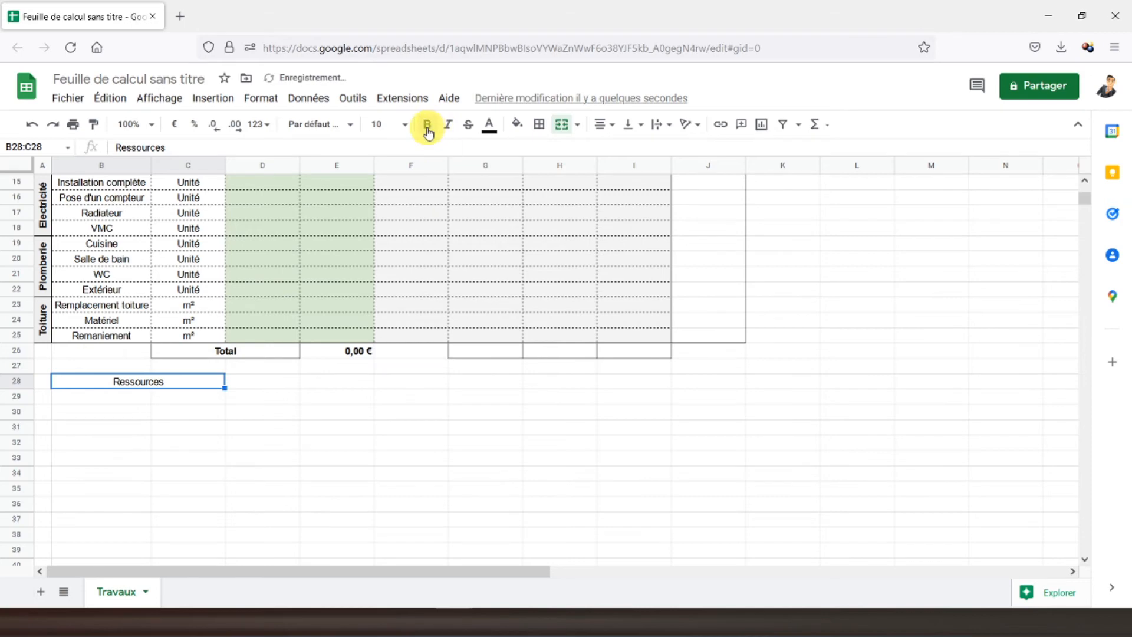
Step: Enter Emprunt à taux zéro in B29 as the first item under the Ressources heading
{"action": "left_click", "coordinate": [101, 396]}
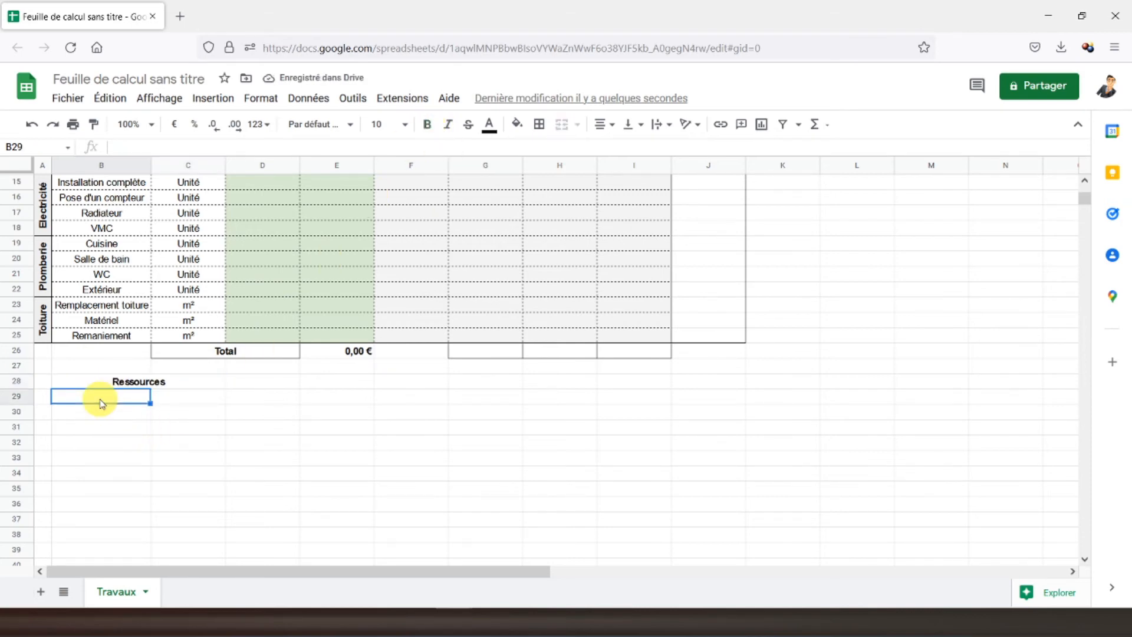
{"action": "type", "text": "Emprunt"}
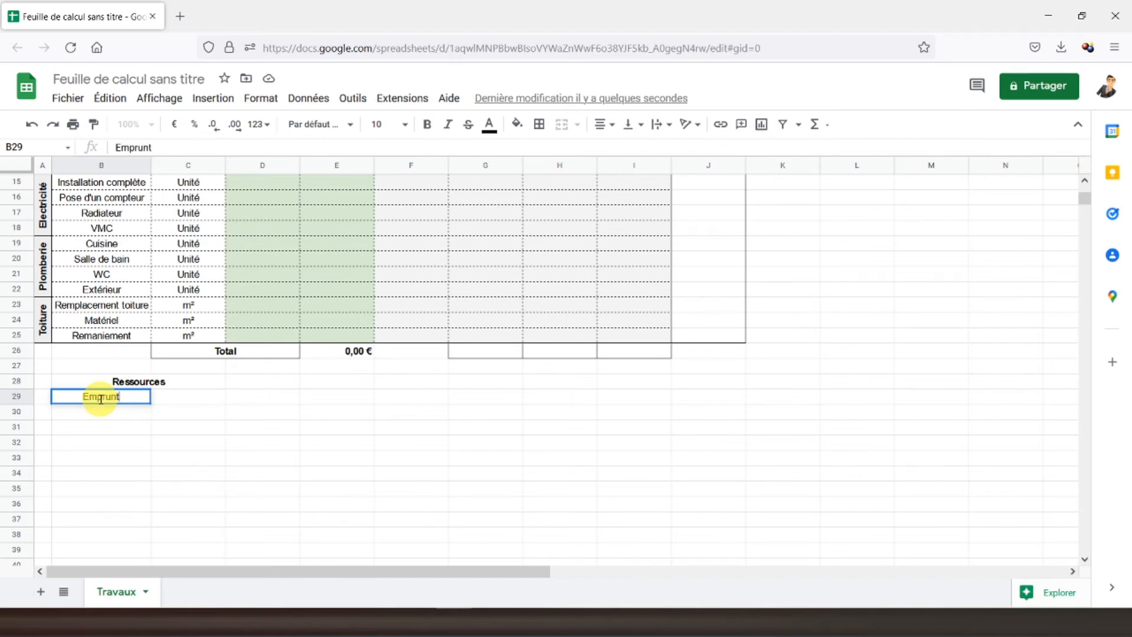
{"action": "type", "text": " à taux zéro"}
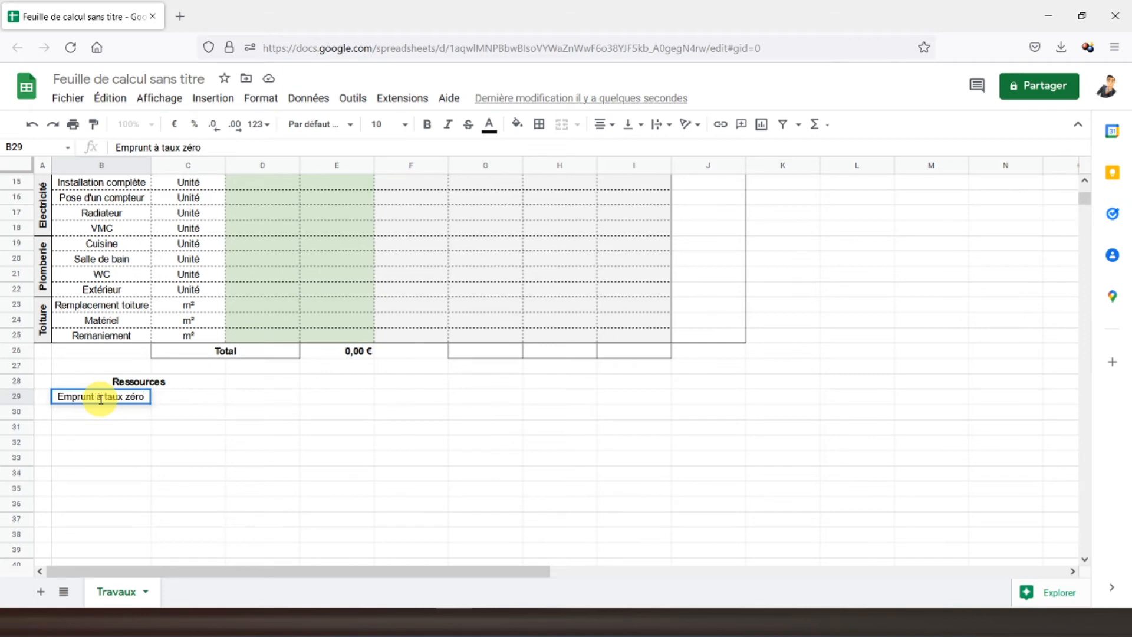
{"action": "key", "text": "Return"}
Step: Enter Emprunt bancaire 1 in B30 and fill the numbered series down to B31
{"action": "type", "text": "Emp"}
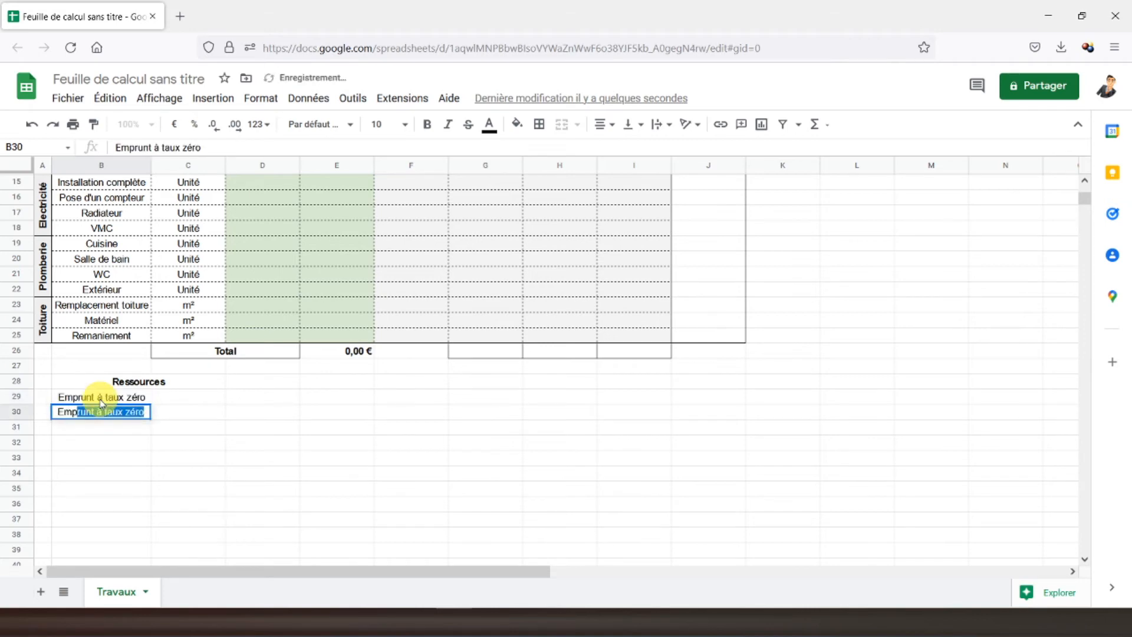
{"action": "type", "text": "runt bancaire"}
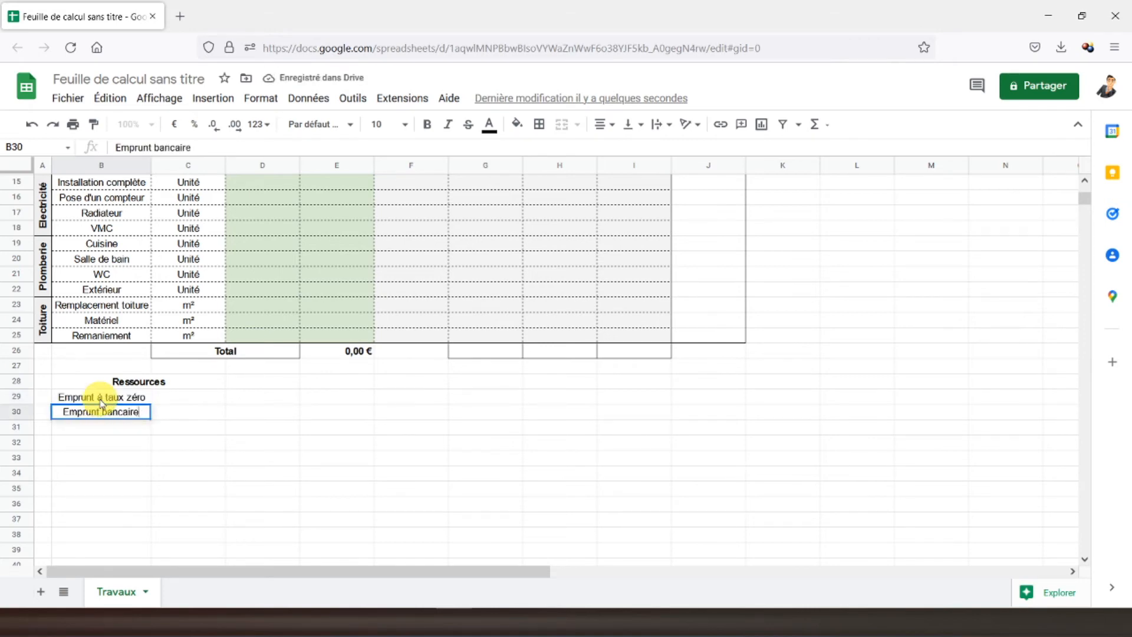
{"action": "key", "text": "Return"}
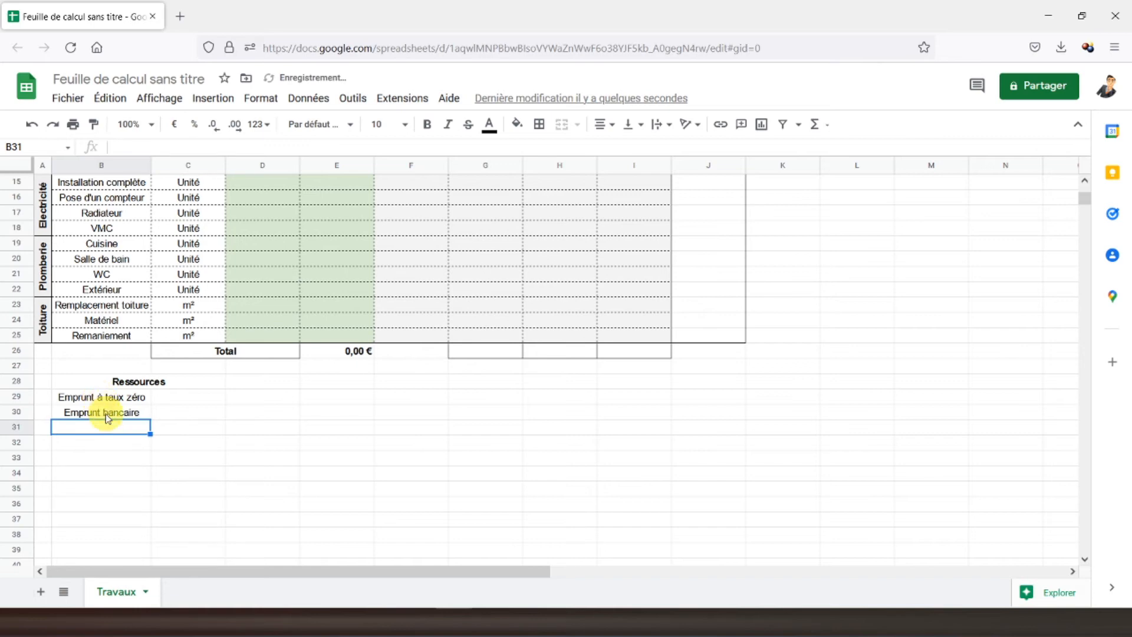
{"action": "left_click", "coordinate": [102, 412]}
{"action": "left_click", "coordinate": [234, 147]}
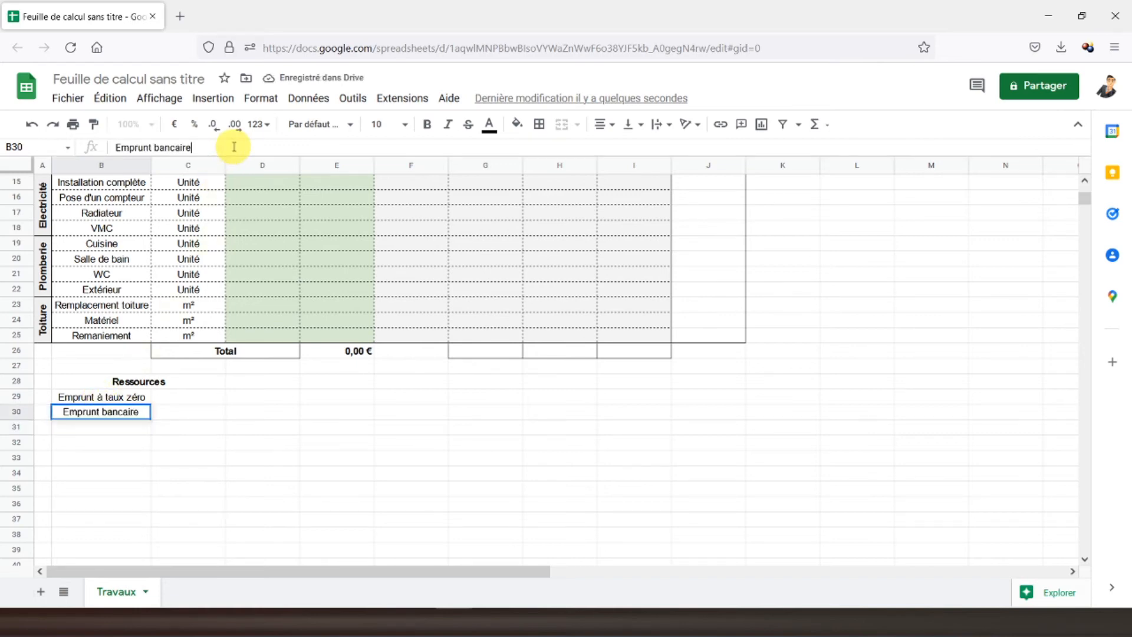
{"action": "type", "text": "1"}
{"action": "key", "text": "Return"}
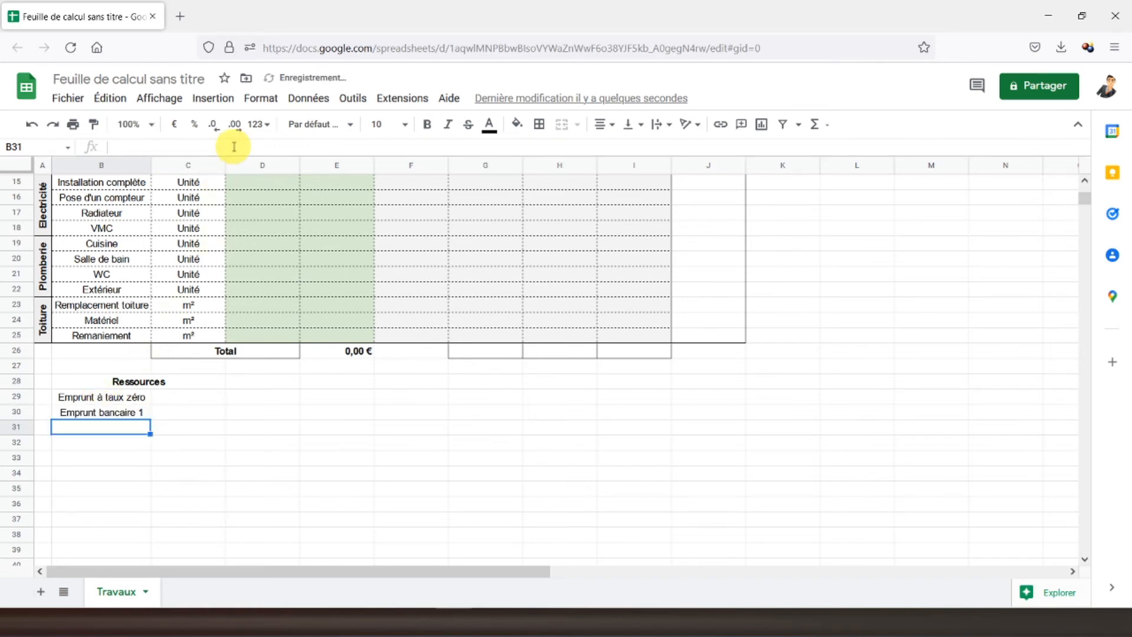
{"action": "left_click", "coordinate": [148, 417]}
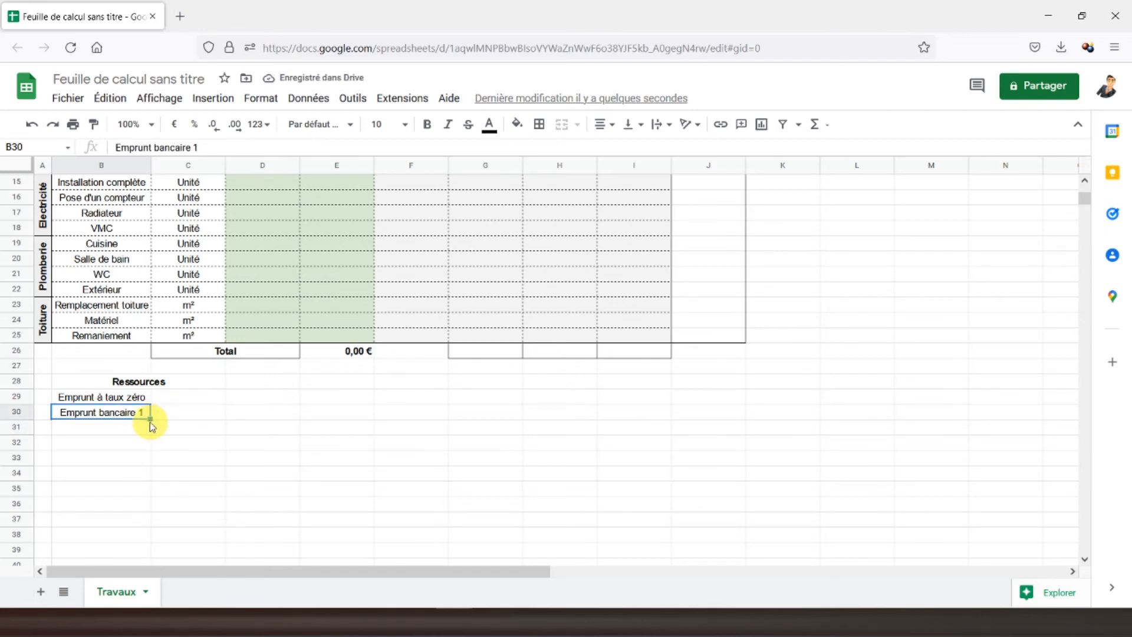
{"action": "left_click_drag", "start_coordinate": [148, 419], "coordinate": [151, 429]}
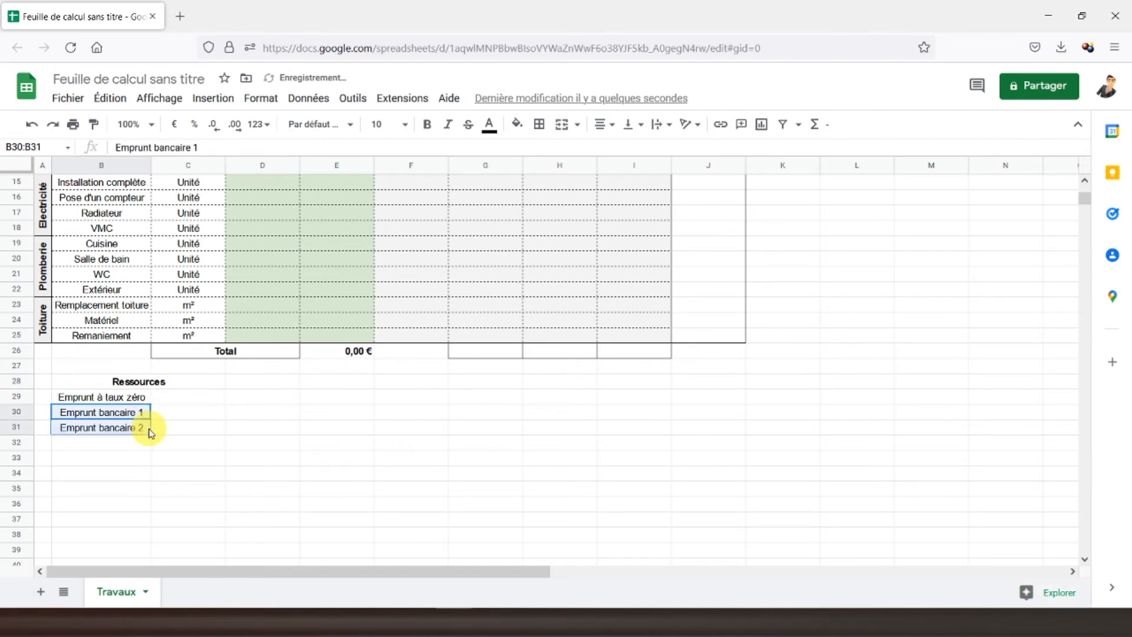
Step: Add Liquidités in B32 and Livrets d'épargne in B33 to the Ressources list
{"action": "left_click", "coordinate": [120, 451]}
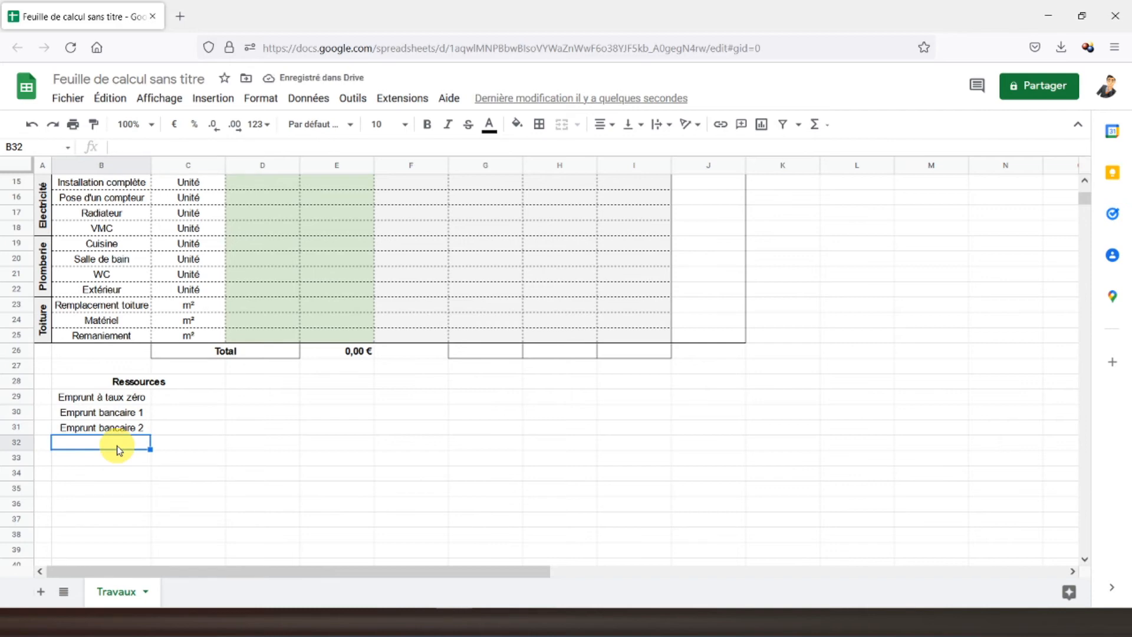
{"action": "type", "text": "Liquidit"}
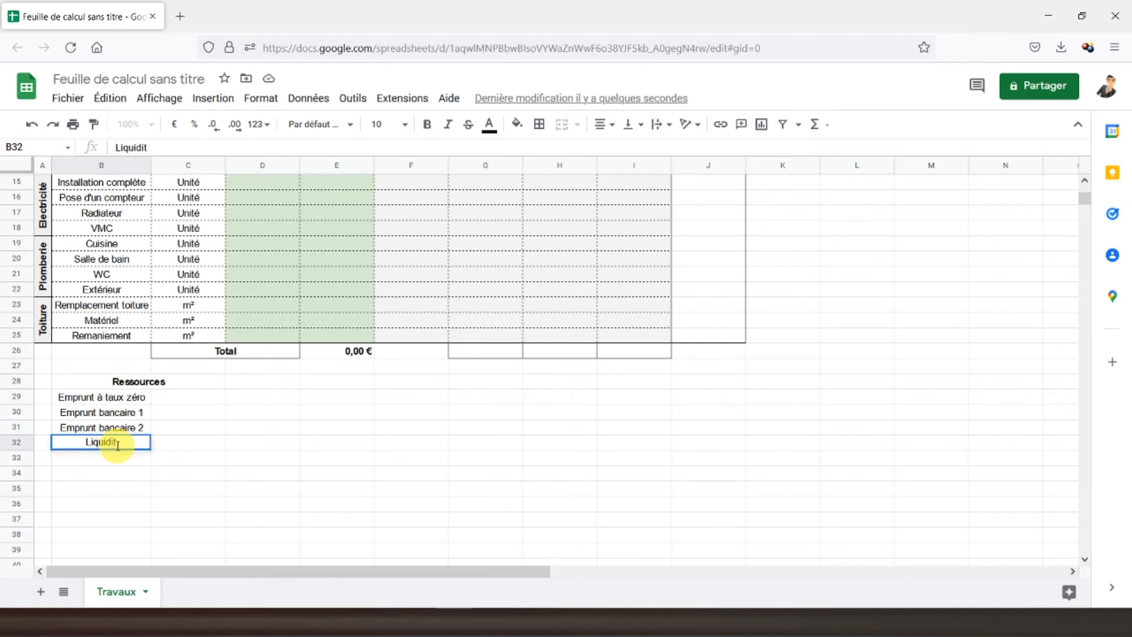
{"action": "type", "text": "és"}
{"action": "key", "text": "Return"}
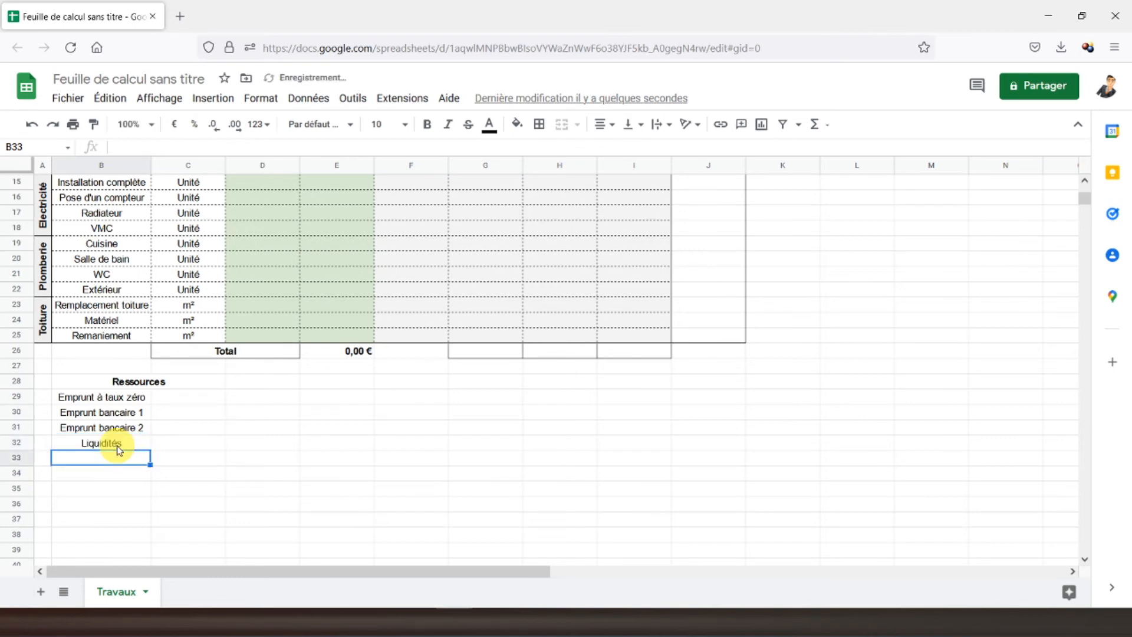
{"action": "type", "text": "L"}
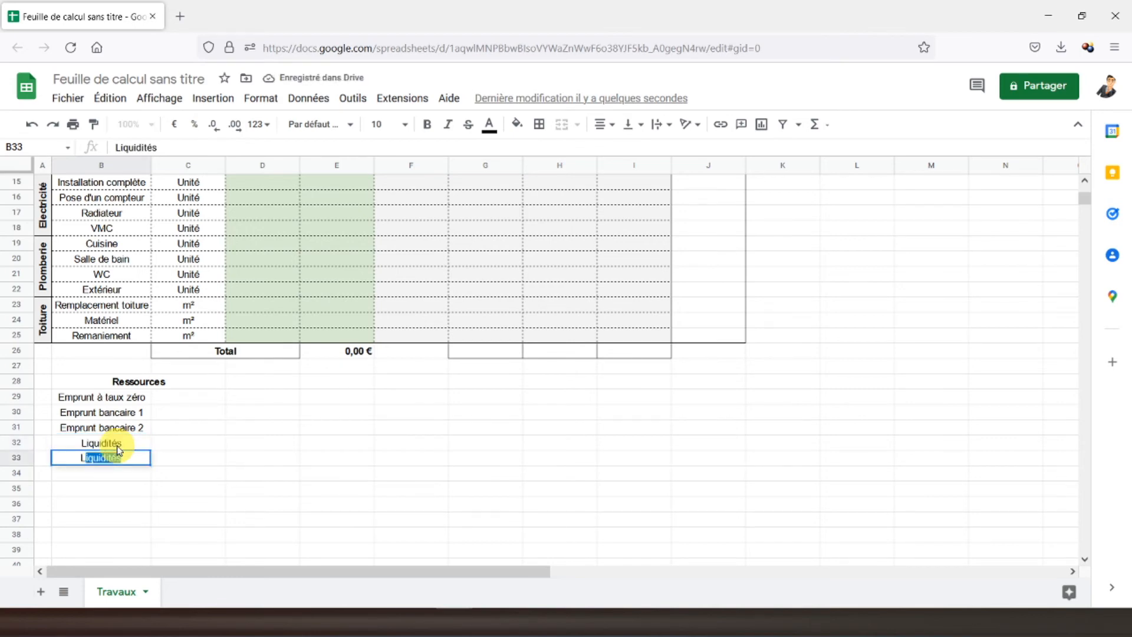
{"action": "type", "text": "ivrets d'épargne"}
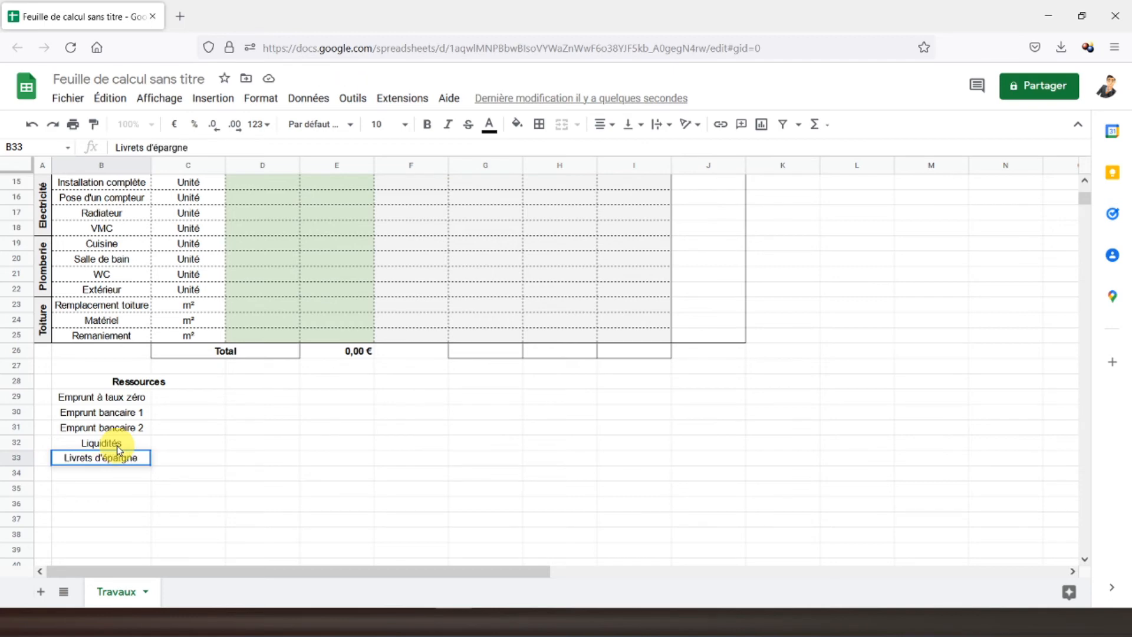
{"action": "key", "text": "Return"}
Step: Add Assurance vie, Dons, Prêts familiaux and Ventes to the Ressources list in B34 to B37
{"action": "type", "text": "Assurance vie"}
{"action": "key", "text": "Return"}
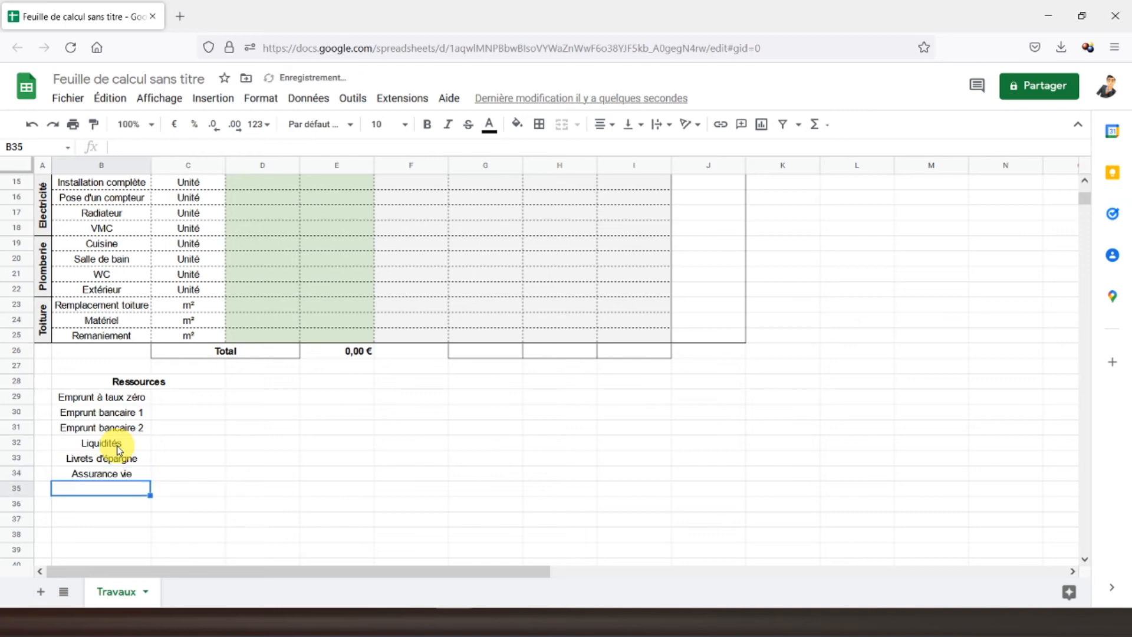
{"action": "type", "text": "Dons"}
{"action": "key", "text": "Return"}
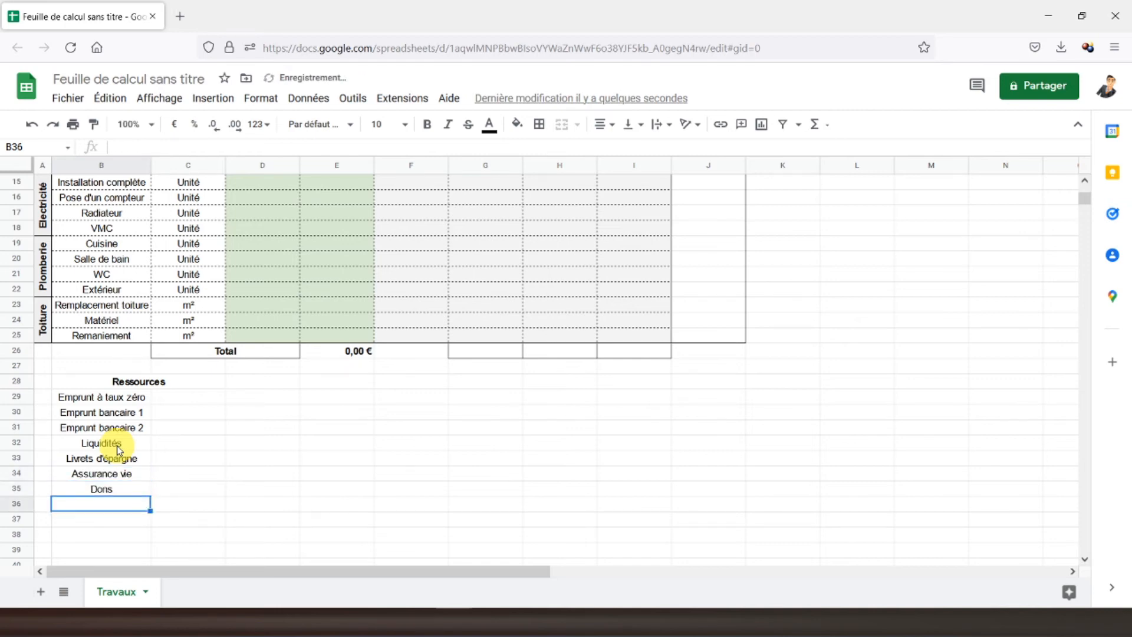
{"action": "type", "text": "Prêts familiaux"}
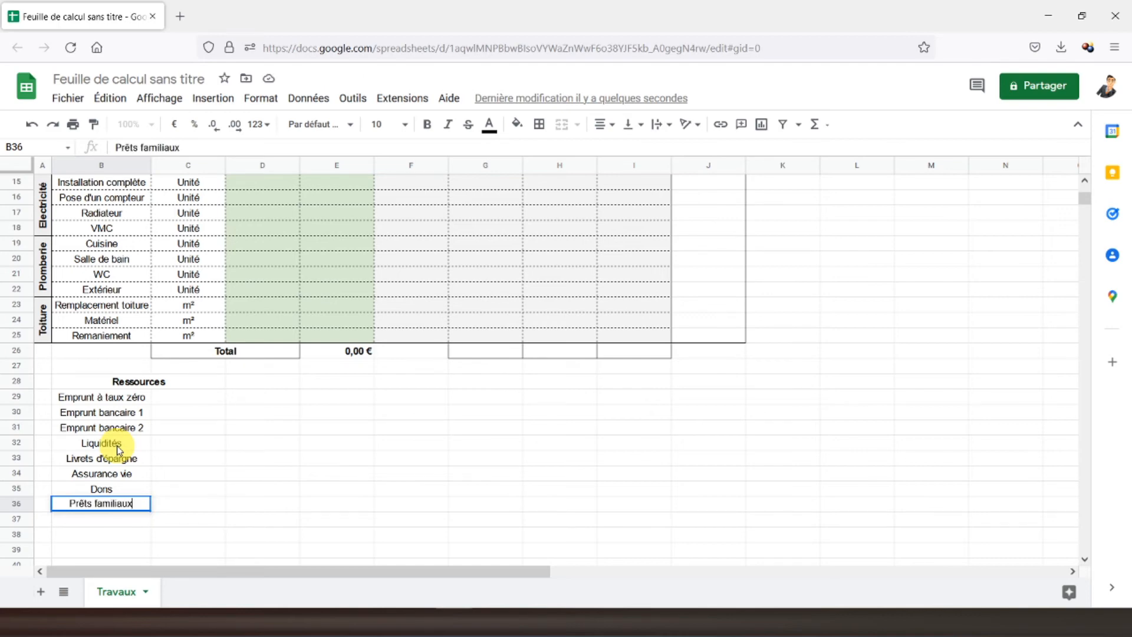
{"action": "key", "text": "Return"}
{"action": "type", "text": "Ventes"}
{"action": "key", "text": "Return"}
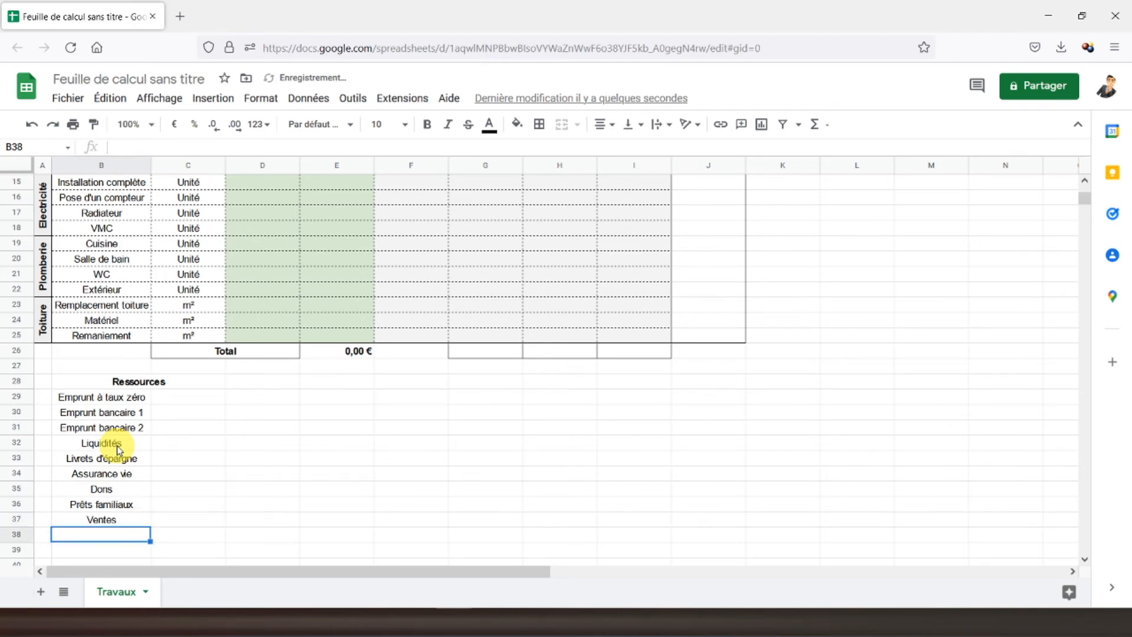
Step: Apply borders to all cells of the Ressources item list in B29:B37
{"action": "left_click_drag", "start_coordinate": [114, 396], "coordinate": [112, 524]}
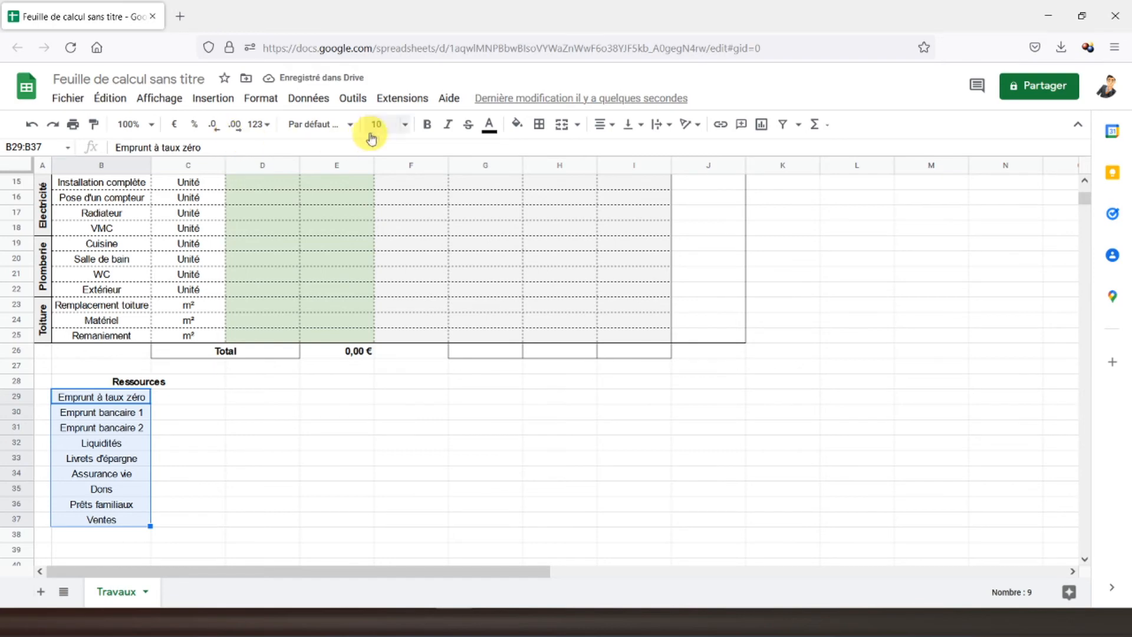
{"action": "left_click", "coordinate": [539, 124]}
{"action": "left_click", "coordinate": [546, 153]}
Step: Enter a bold Total label in B38 below the list and put borders around B38 and C38
{"action": "left_click", "coordinate": [135, 540]}
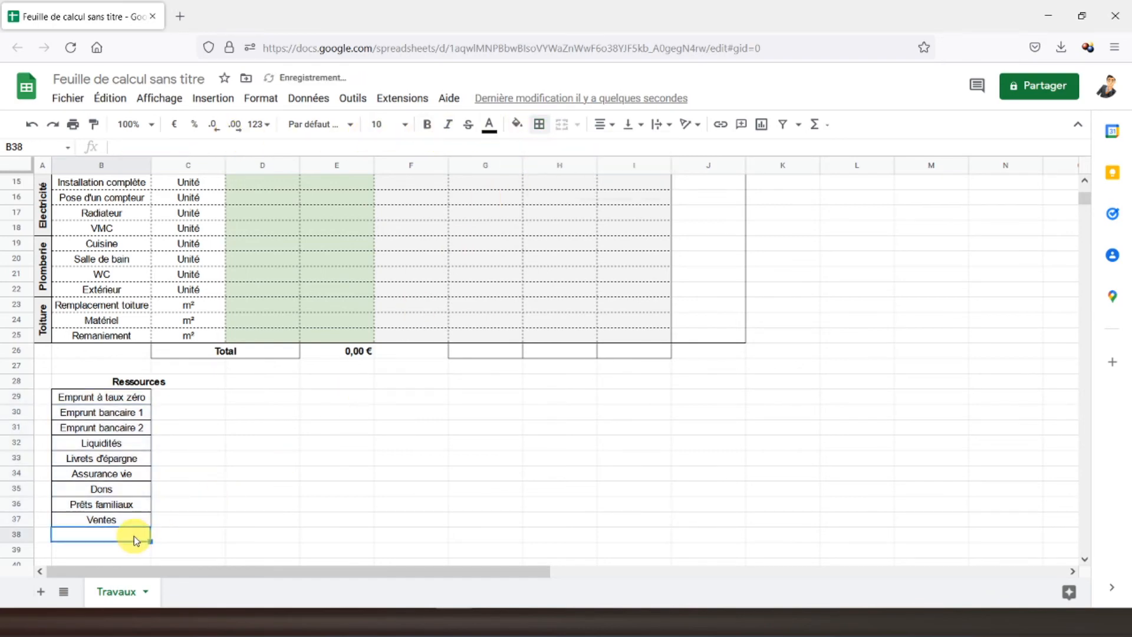
{"action": "type", "text": "Total"}
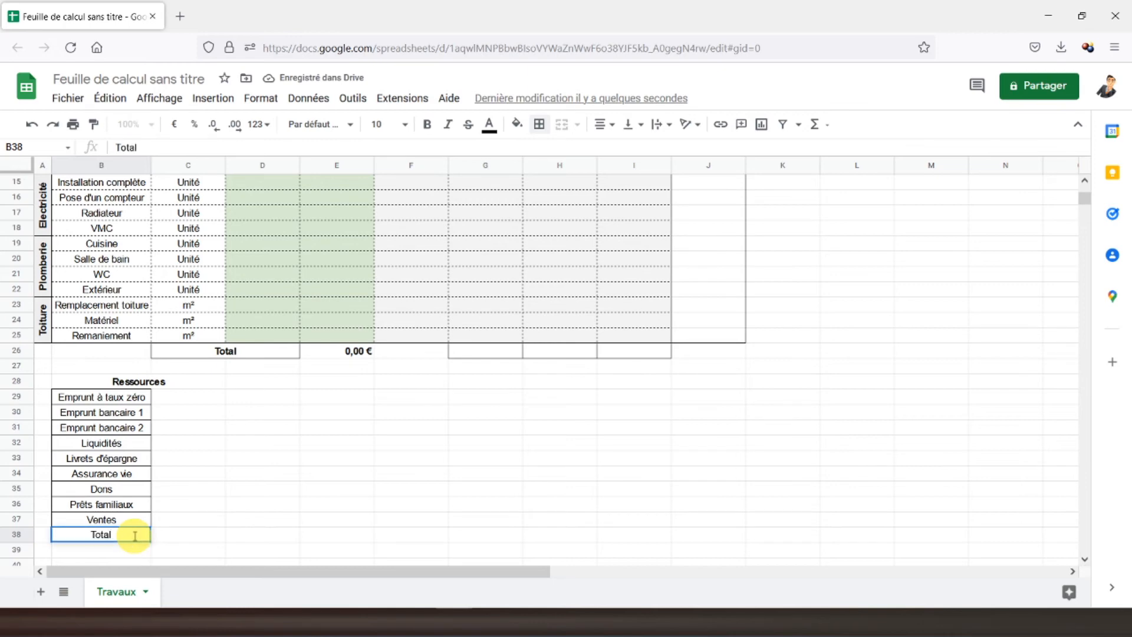
{"action": "key", "text": "Return"}
{"action": "left_click", "coordinate": [133, 535]}
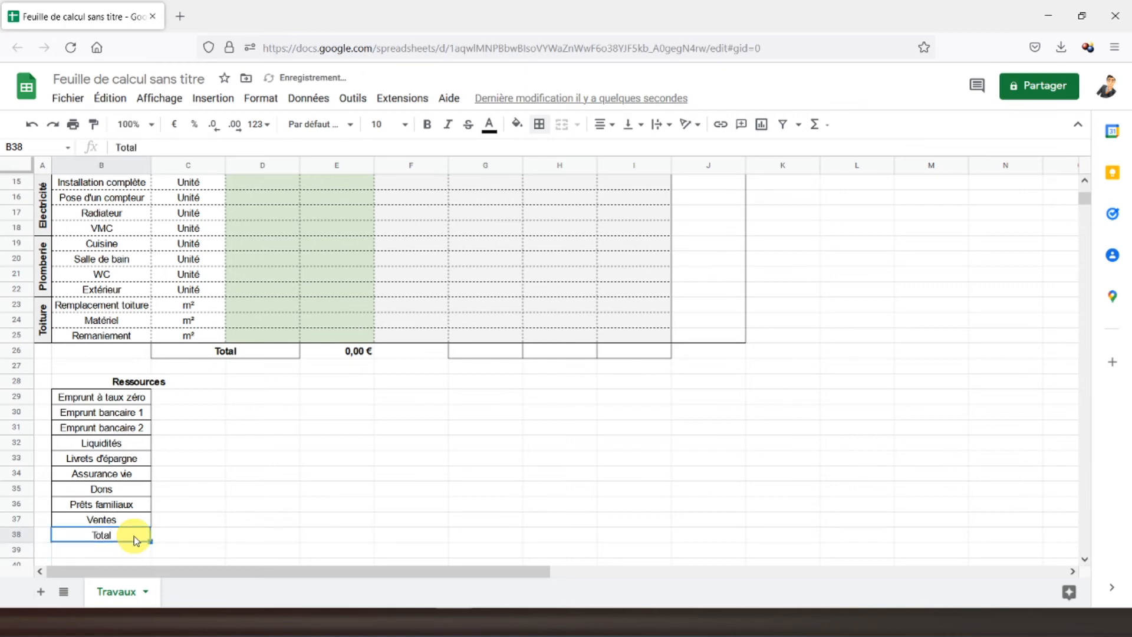
{"action": "left_click_drag", "start_coordinate": [133, 536], "coordinate": [200, 530]}
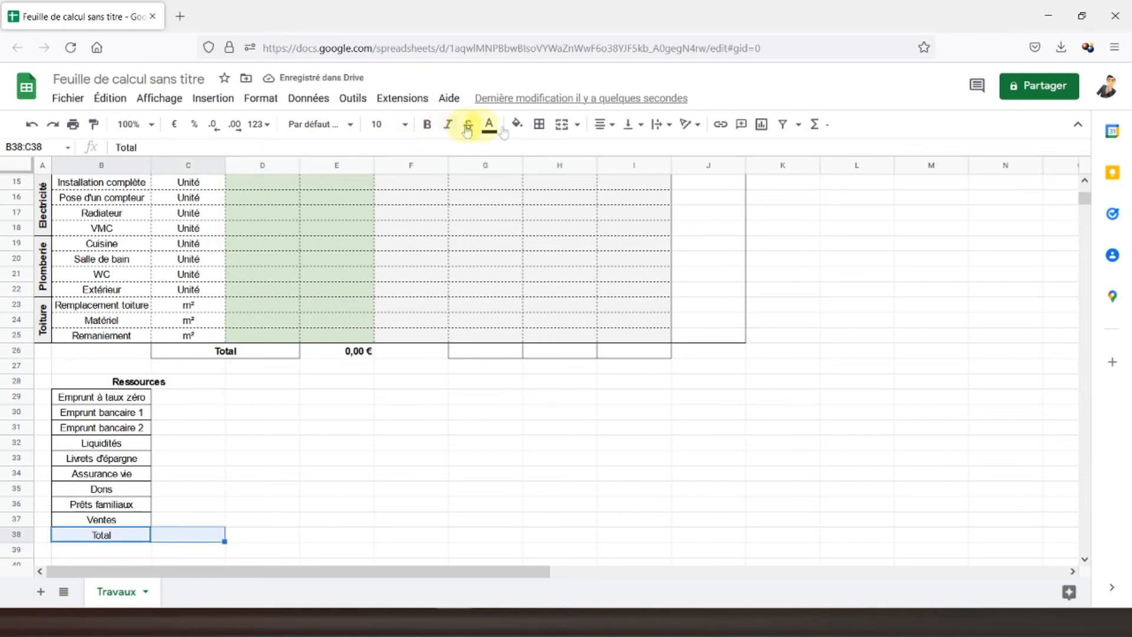
{"action": "left_click", "coordinate": [539, 125]}
{"action": "left_click", "coordinate": [541, 152]}
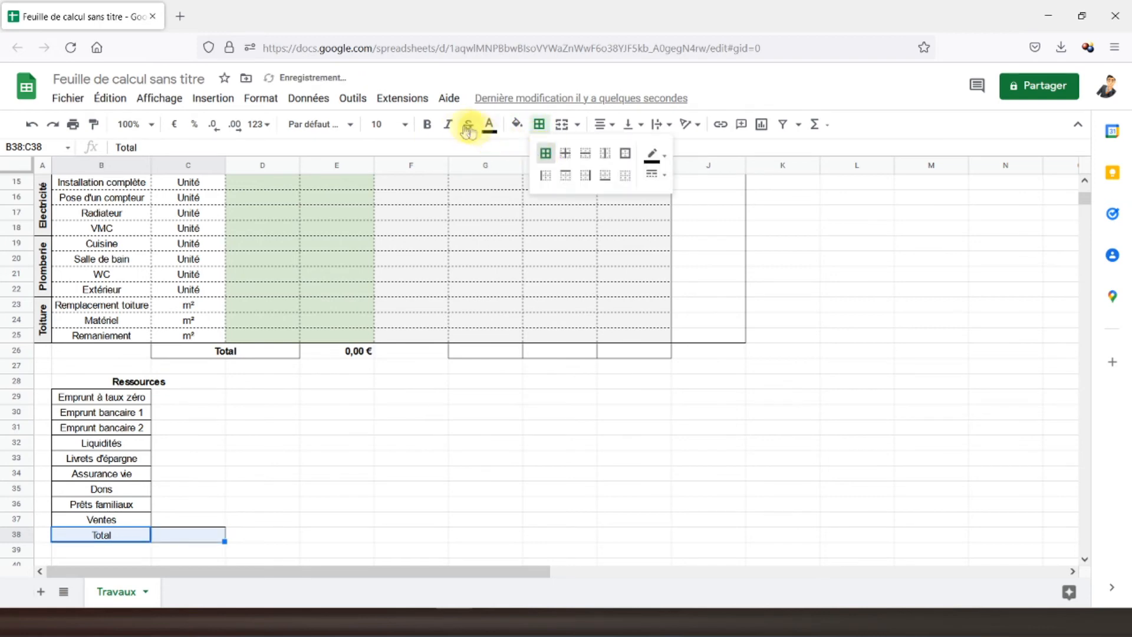
{"action": "left_click", "coordinate": [427, 125]}
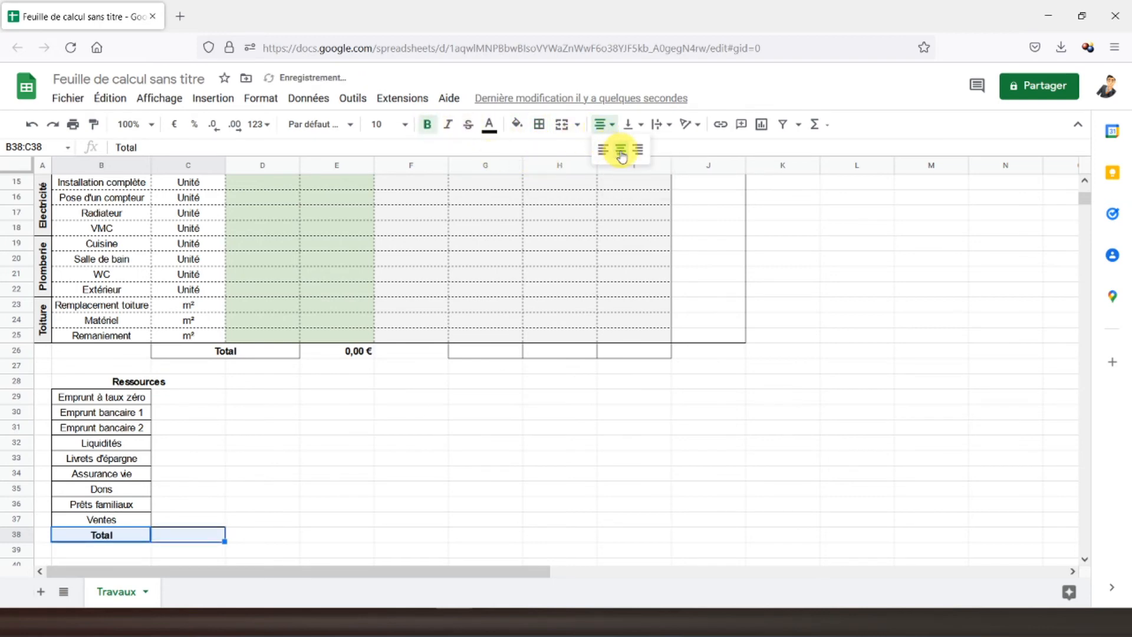
Step: Merge A29:A31 beside the three loans and enter Bancaire as their category
{"action": "left_click_drag", "start_coordinate": [41, 398], "coordinate": [39, 425]}
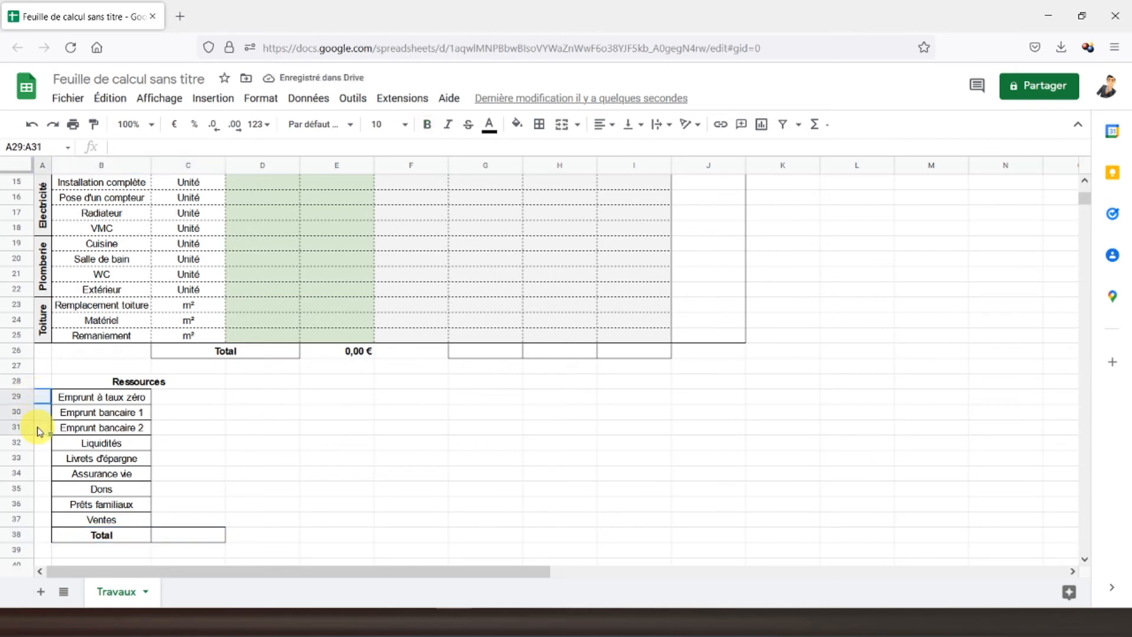
{"action": "left_click", "coordinate": [561, 127]}
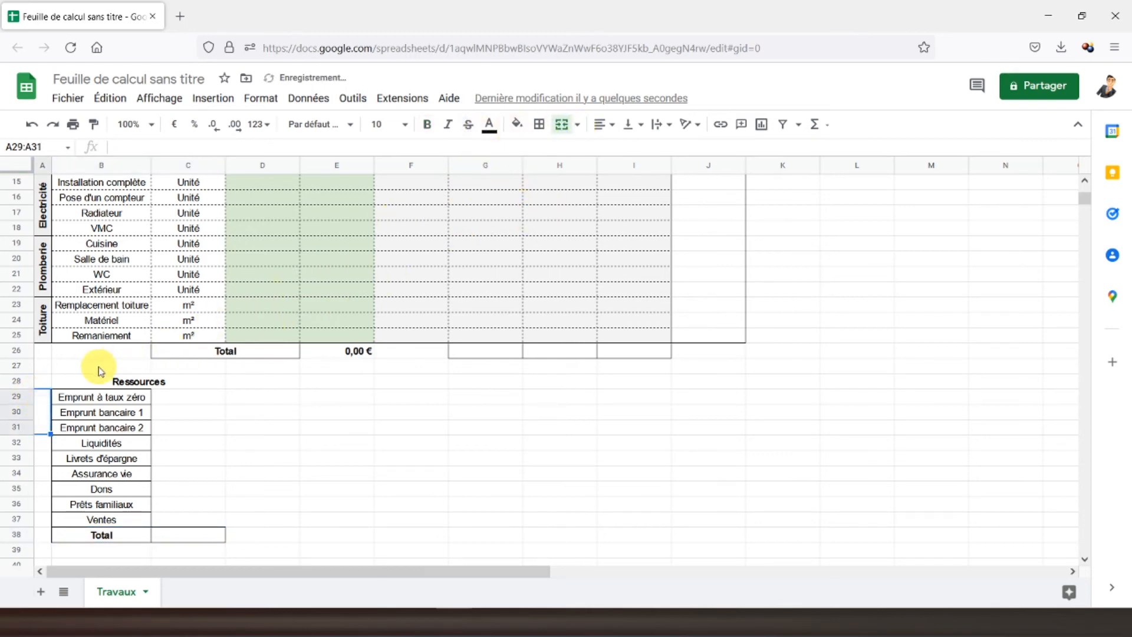
{"action": "type", "text": "Bancaire"}
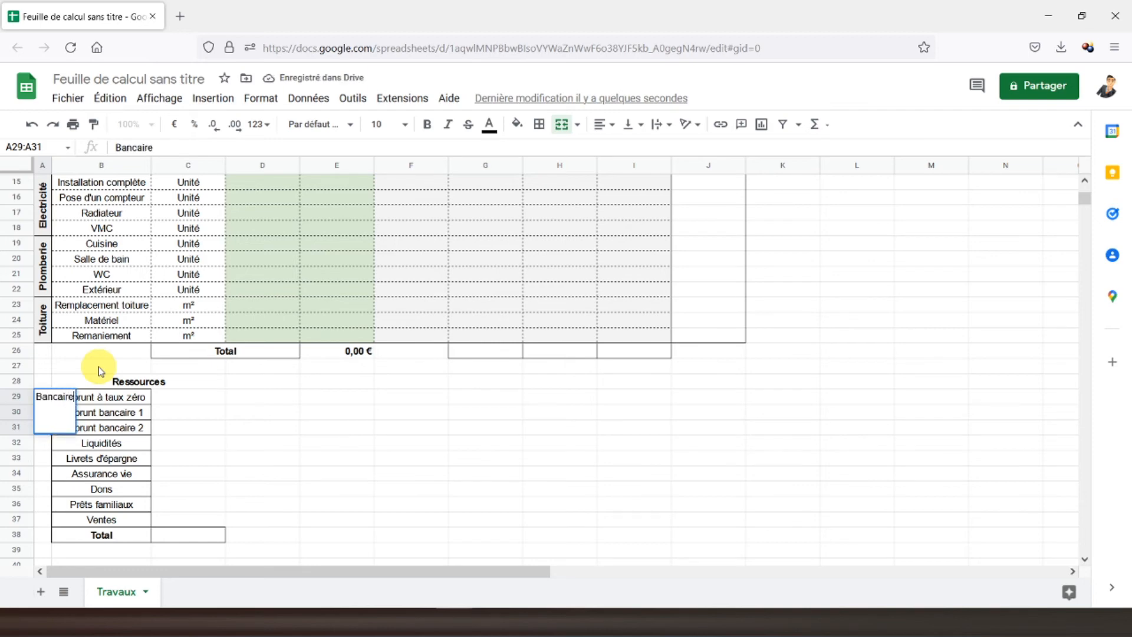
{"action": "key", "text": "Return"}
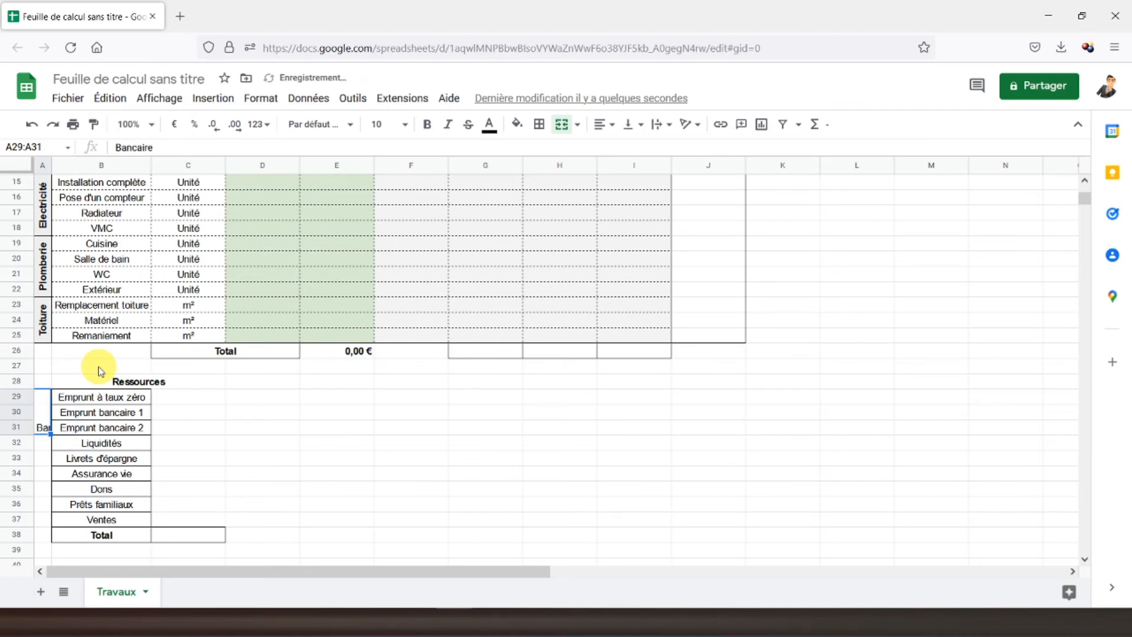
Step: Merge A32:A34 and enter Trésorerie as the category for the cash and savings items
{"action": "left_click_drag", "start_coordinate": [48, 447], "coordinate": [47, 480]}
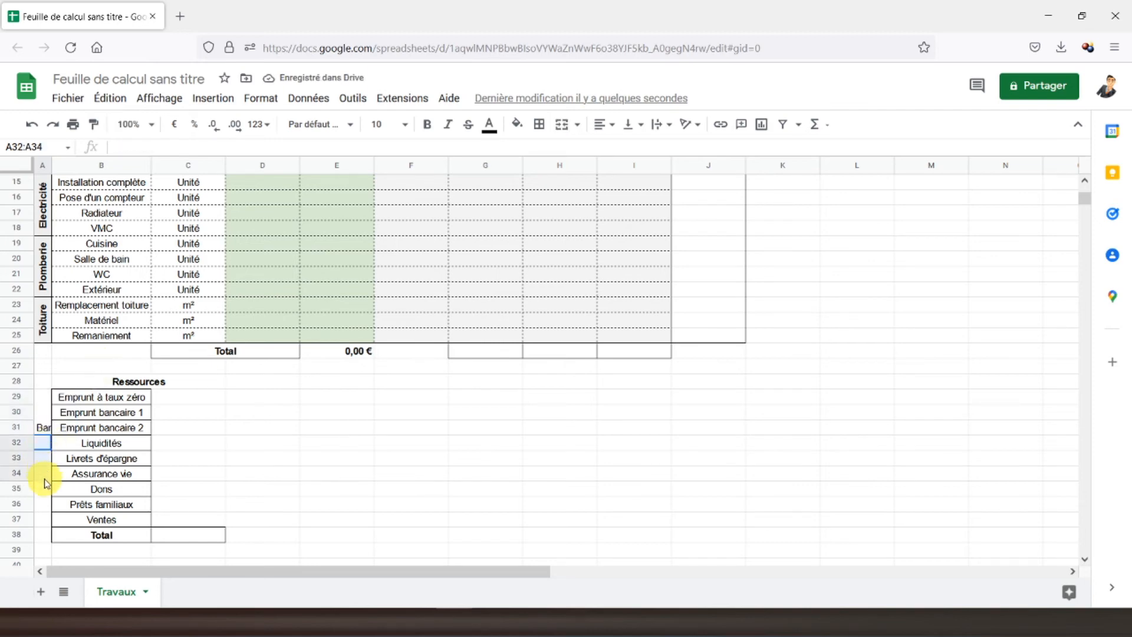
{"action": "left_click", "coordinate": [562, 127]}
{"action": "type", "text": "Trésorerie"}
{"action": "key", "text": "Return"}
Step: Merge A35:A37 and enter Autres as the category for the last three resources
{"action": "left_click_drag", "start_coordinate": [44, 490], "coordinate": [52, 522]}
{"action": "left_click", "coordinate": [561, 125]}
{"action": "type", "text": "Autres"}
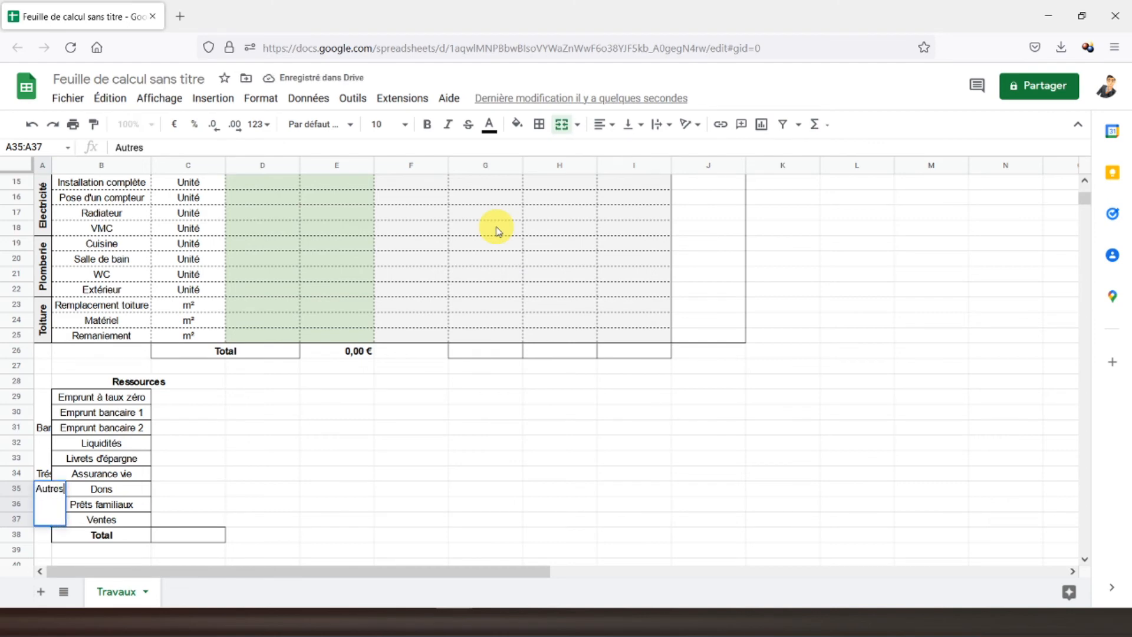
{"action": "key", "text": "Return"}
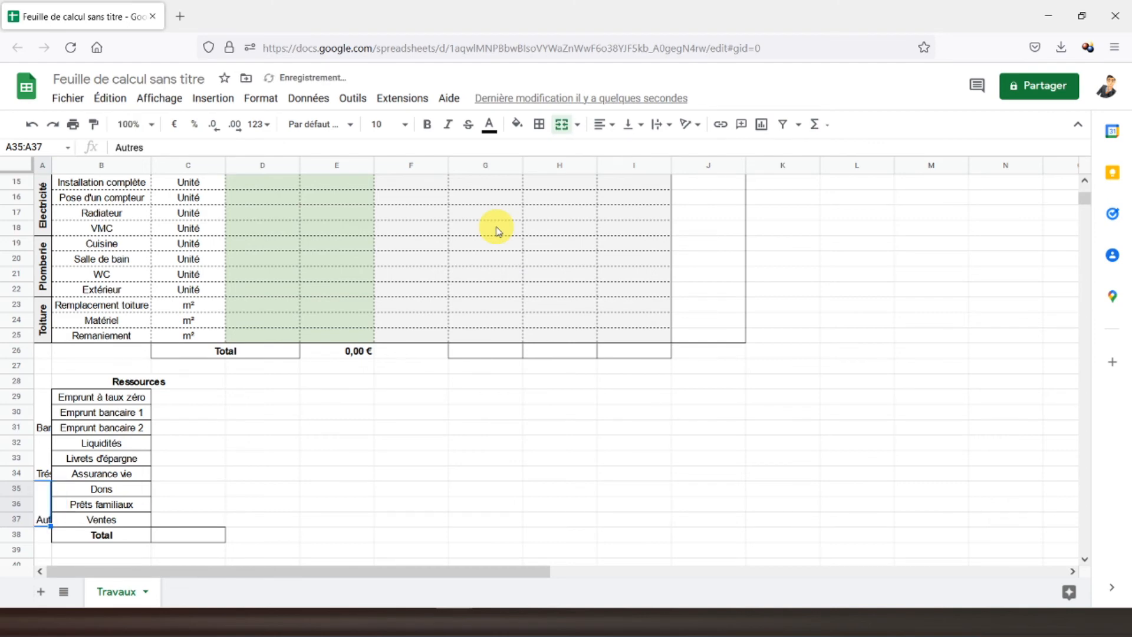
Step: Rotate the category labels in A29:A37 to read upward and centre them horizontally and vertically
{"action": "left_click_drag", "start_coordinate": [45, 400], "coordinate": [43, 503]}
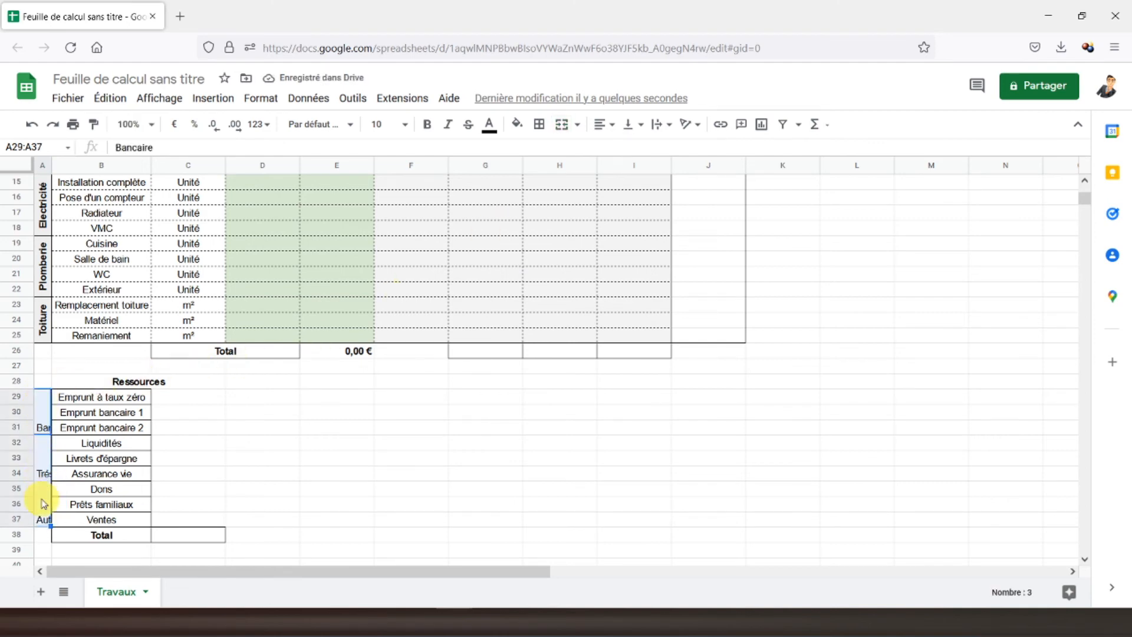
{"action": "left_click", "coordinate": [261, 98]}
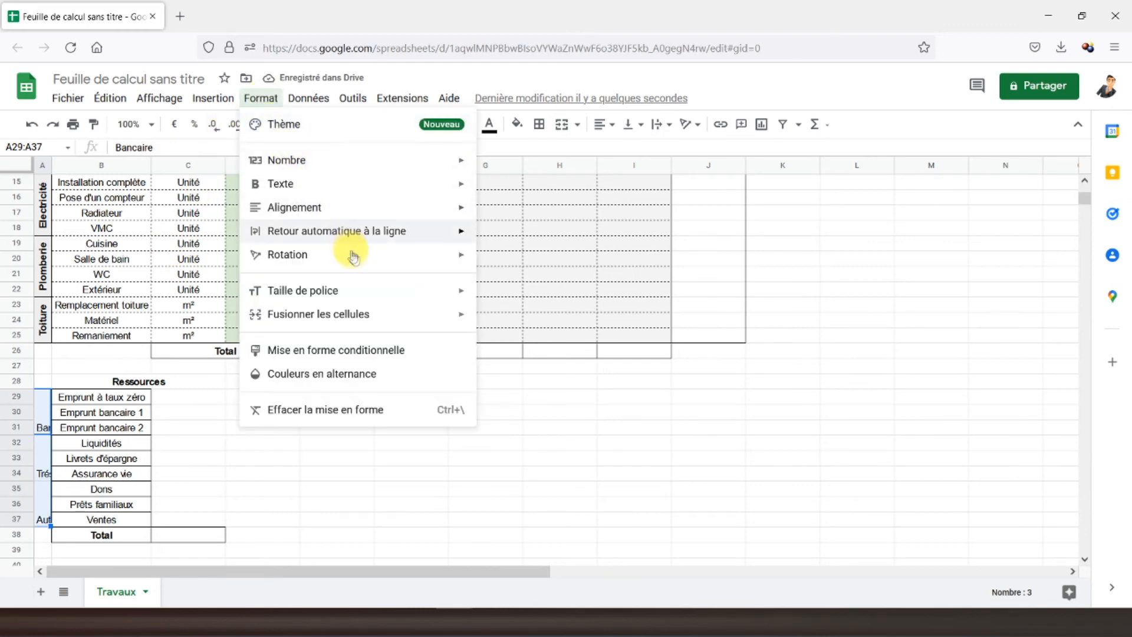
{"action": "mouse_move", "coordinate": [412, 255]}
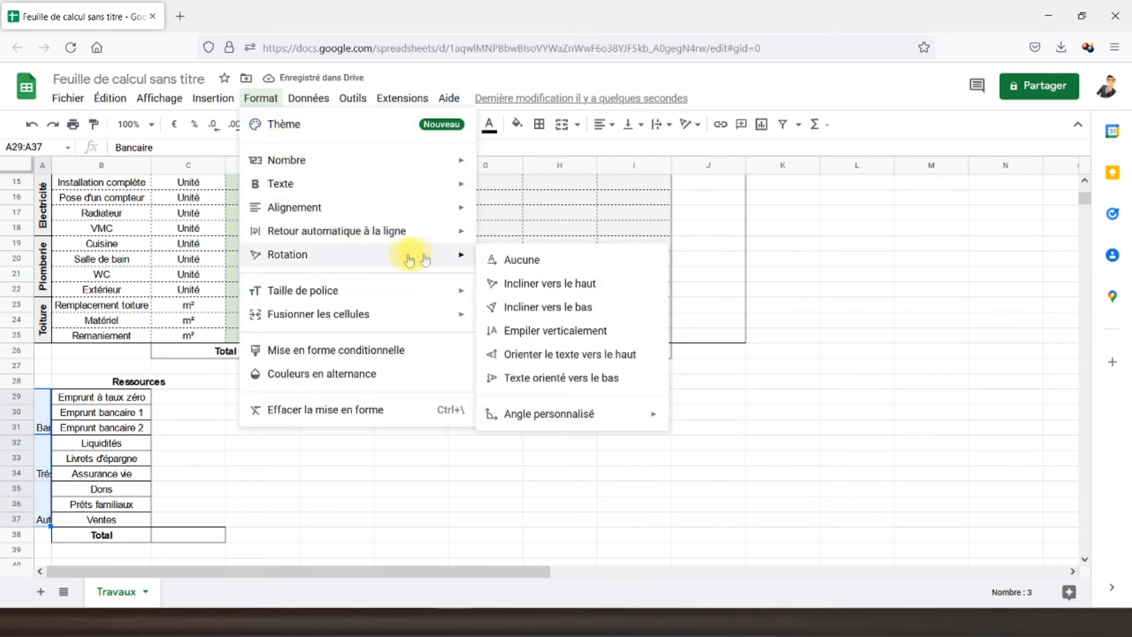
{"action": "left_click", "coordinate": [534, 356]}
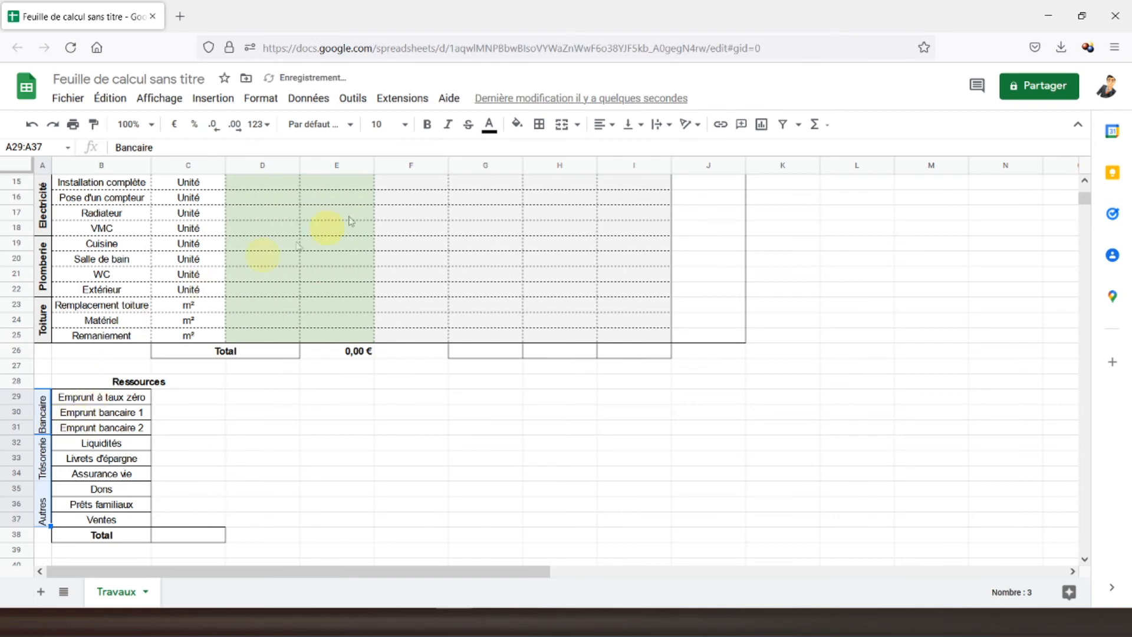
{"action": "left_click", "coordinate": [604, 125]}
{"action": "left_click", "coordinate": [629, 124]}
{"action": "left_click", "coordinate": [648, 149]}
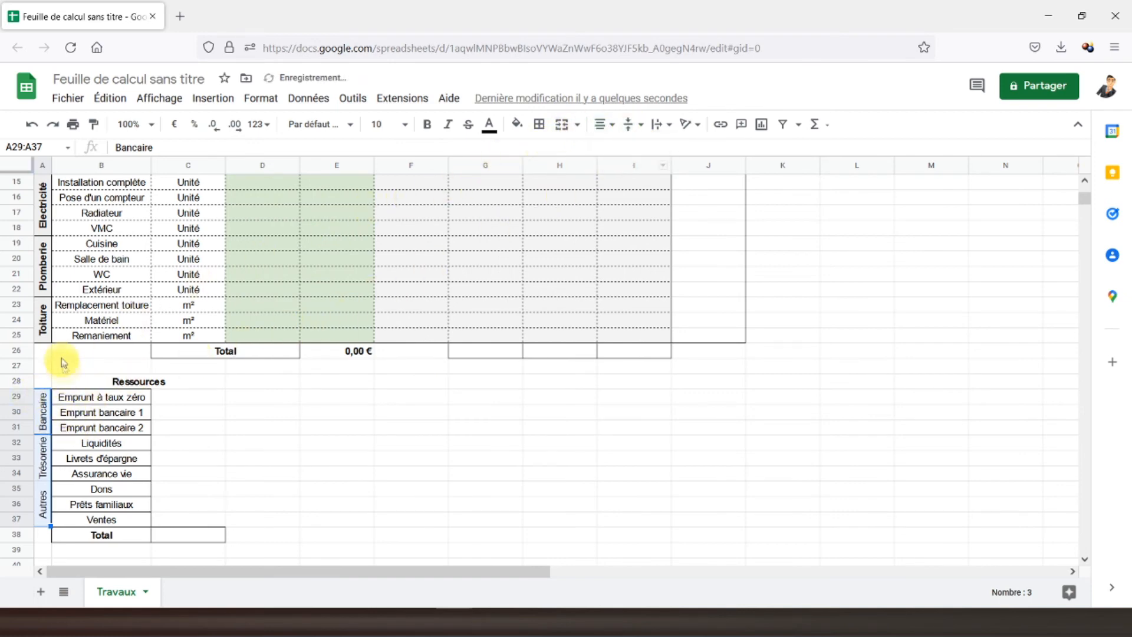
Step: Fill the category cells A29:A37 with light grey
{"action": "left_click", "coordinate": [517, 124]}
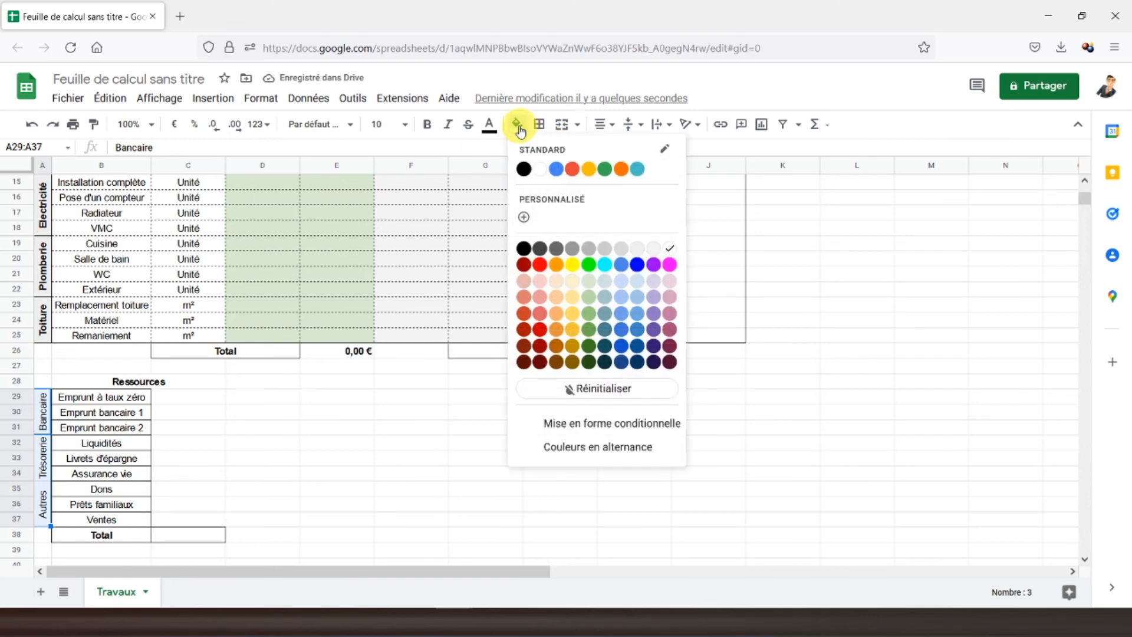
{"action": "left_click", "coordinate": [637, 247]}
{"action": "left_click", "coordinate": [263, 426]}
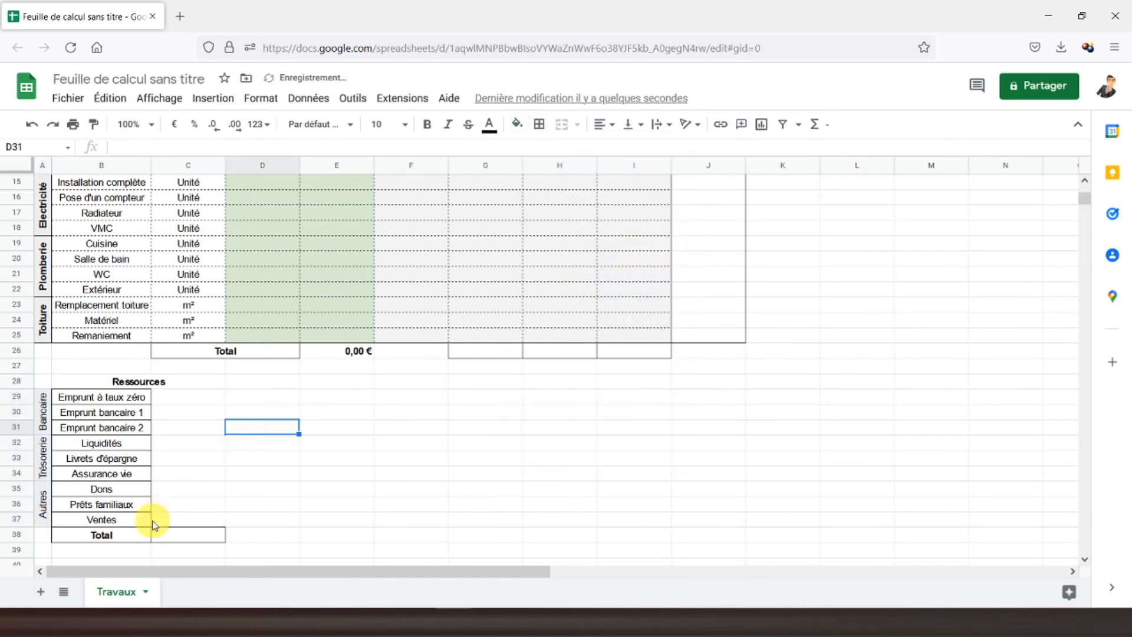
Step: Make the category labels in A29:A37 bold and apply borders to all their cells
{"action": "left_click_drag", "start_coordinate": [42, 413], "coordinate": [47, 505]}
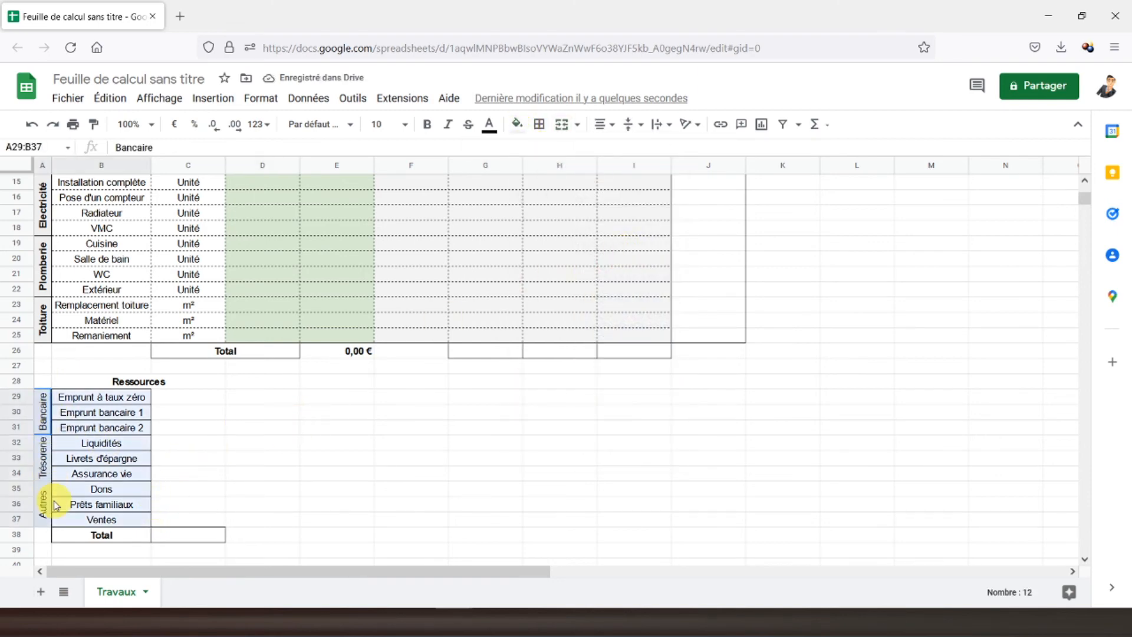
{"action": "left_click", "coordinate": [427, 124]}
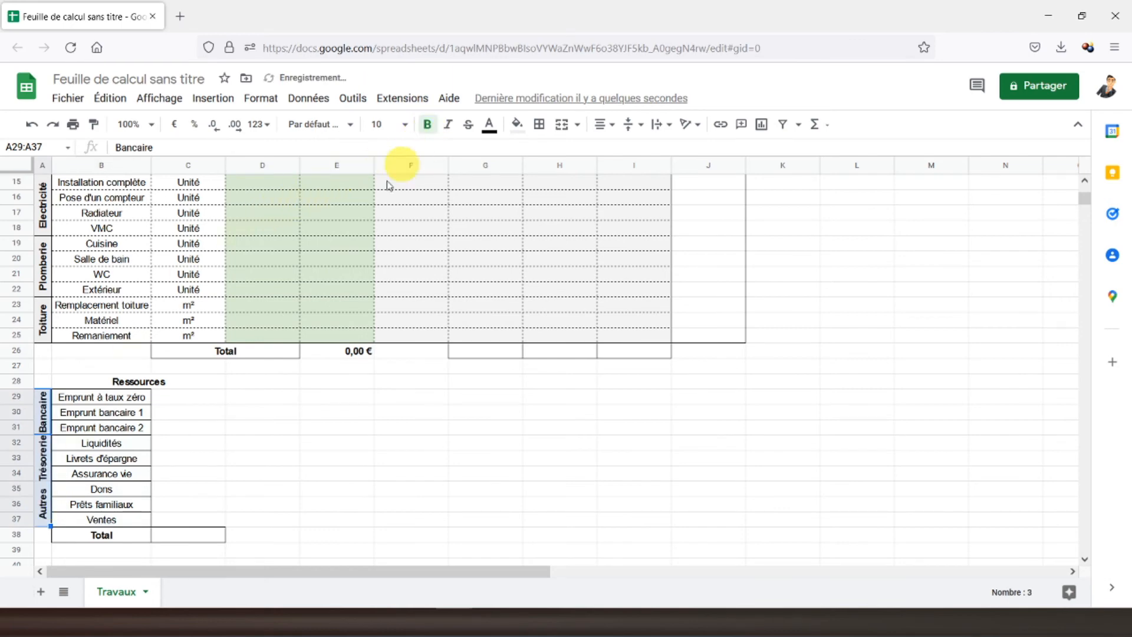
{"action": "left_click", "coordinate": [542, 130]}
{"action": "left_click", "coordinate": [545, 153]}
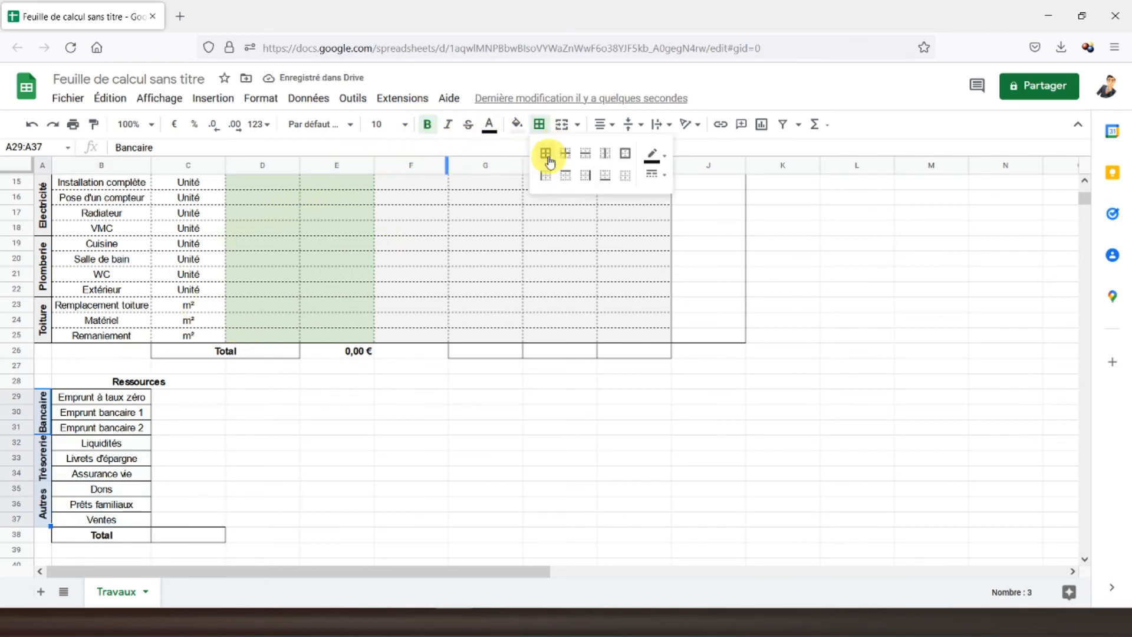
{"action": "left_click", "coordinate": [253, 413]}
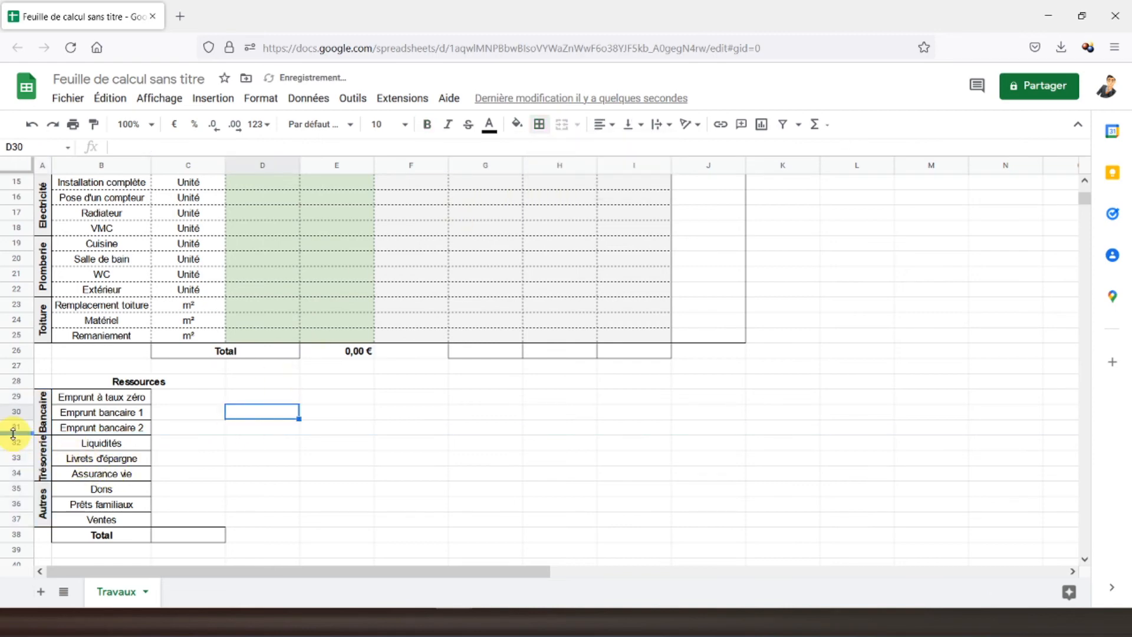
Step: Increase the height of row 34 slightly so the Trésorerie label fits its merged cell
{"action": "left_click", "coordinate": [67, 459]}
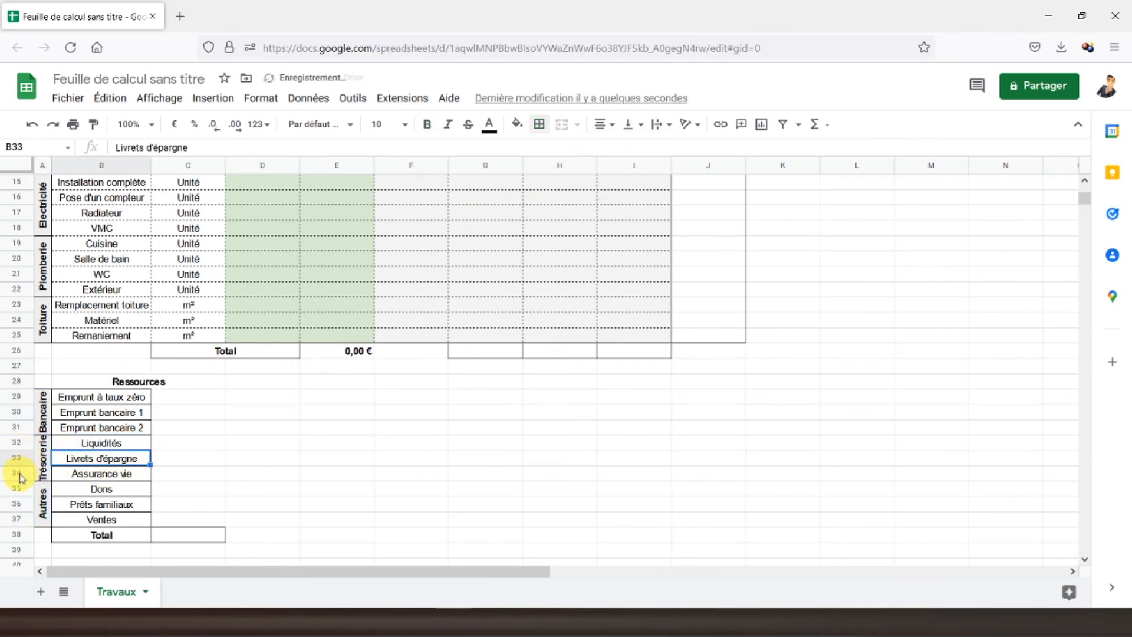
{"action": "left_click_drag", "start_coordinate": [17, 479], "coordinate": [17, 486]}
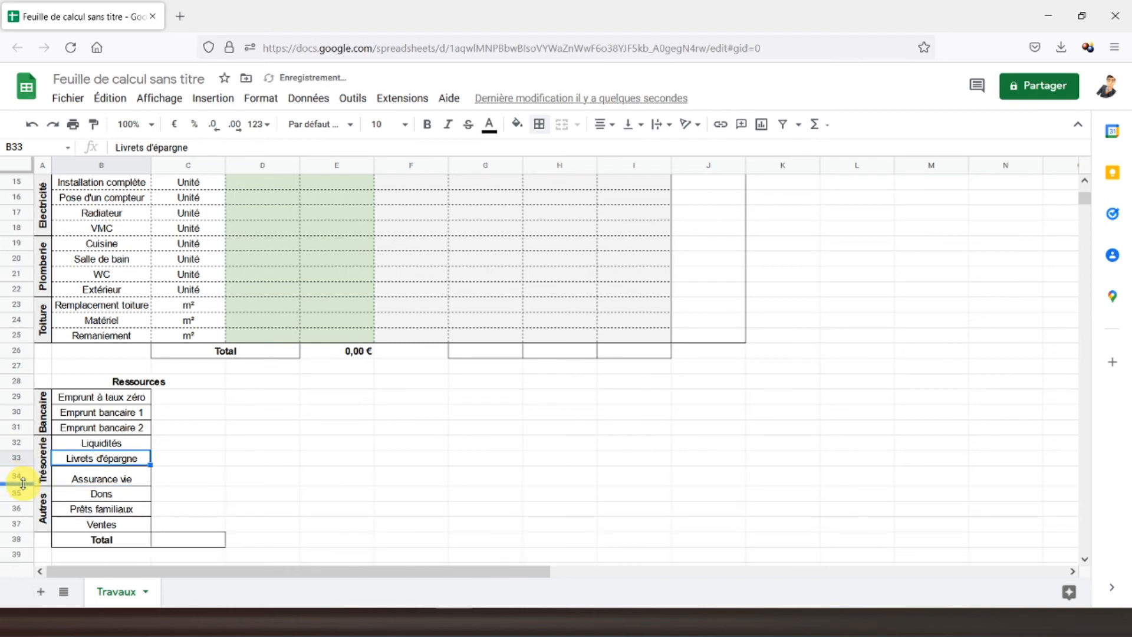
{"action": "left_click", "coordinate": [219, 442]}
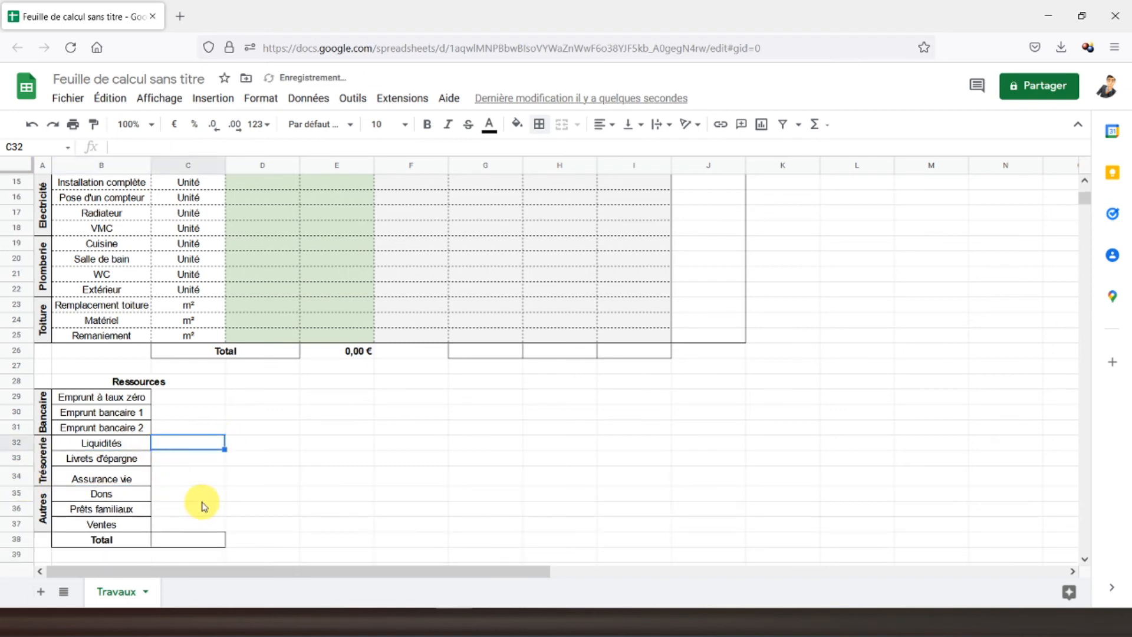
Step: Give the amount cells C29:C37 a thin solid outer border and dashed inner borders
{"action": "left_click_drag", "start_coordinate": [170, 401], "coordinate": [197, 522]}
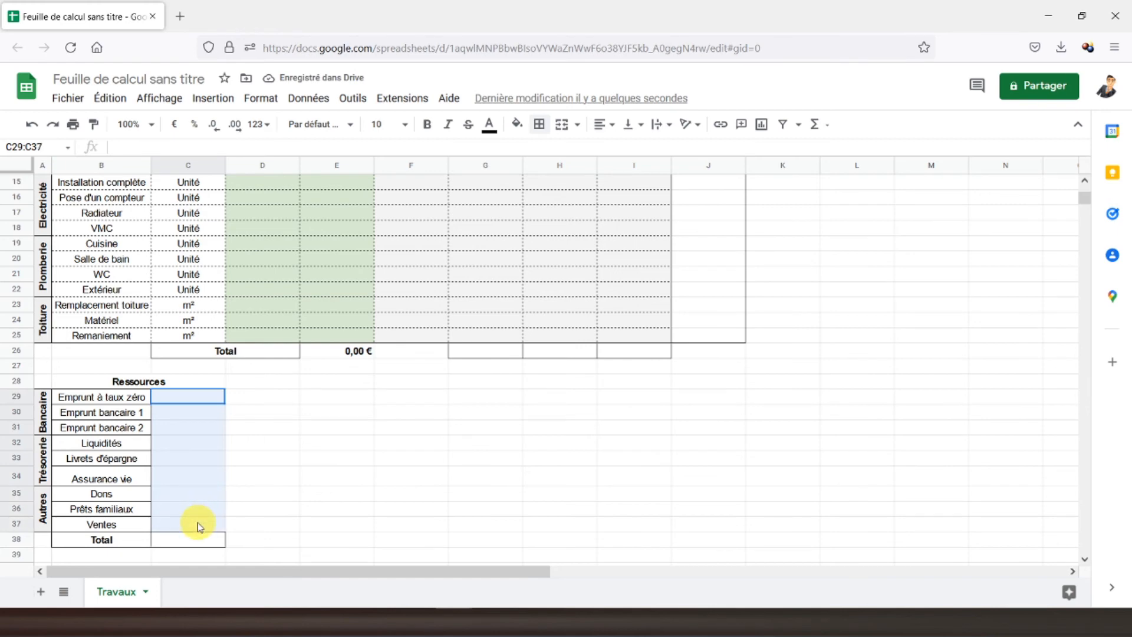
{"action": "left_click", "coordinate": [540, 131]}
{"action": "left_click", "coordinate": [655, 175]}
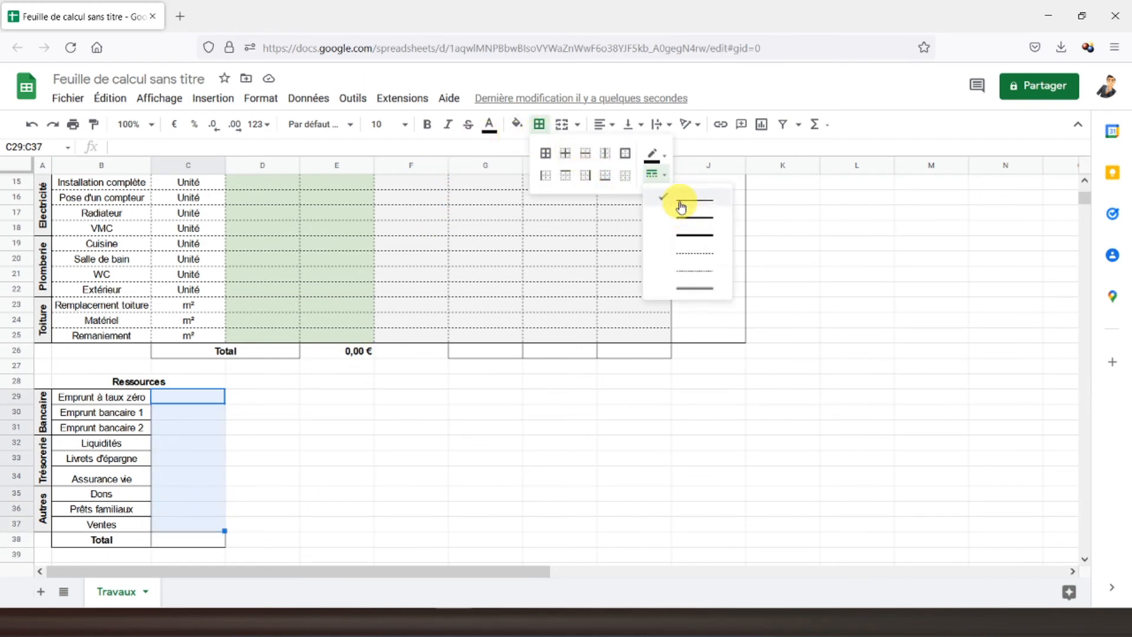
{"action": "left_click", "coordinate": [681, 206]}
{"action": "left_click", "coordinate": [625, 153]}
{"action": "left_click", "coordinate": [566, 154]}
{"action": "left_click", "coordinate": [654, 175]}
{"action": "left_click", "coordinate": [684, 252]}
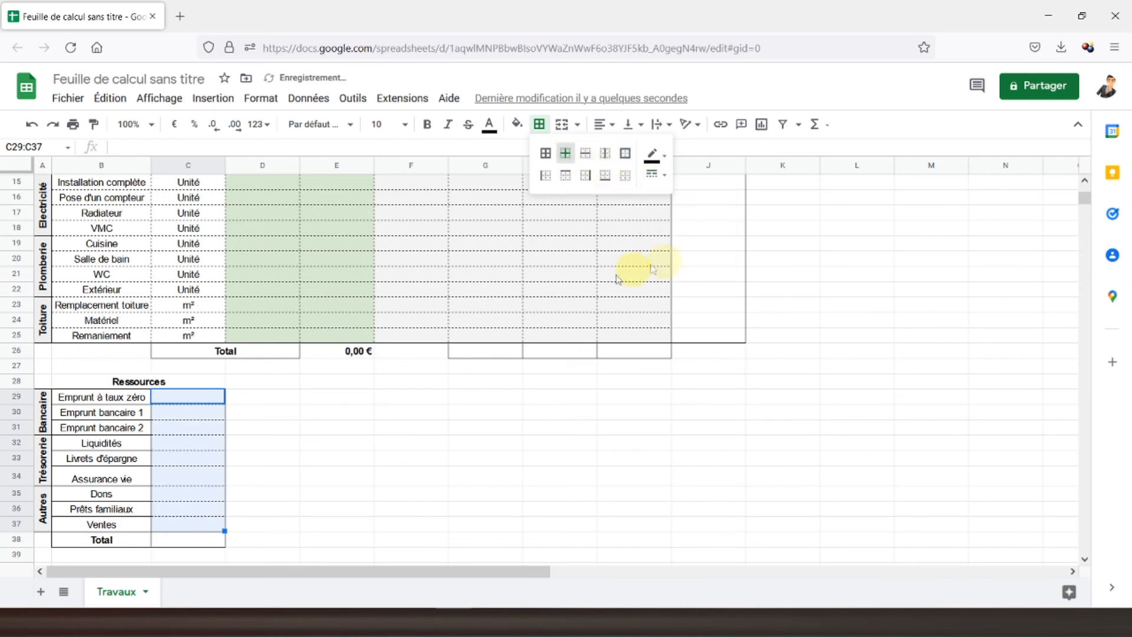
Step: Give the merged Ressources header B28:C28 a thin solid outer border
{"action": "left_click", "coordinate": [136, 382]}
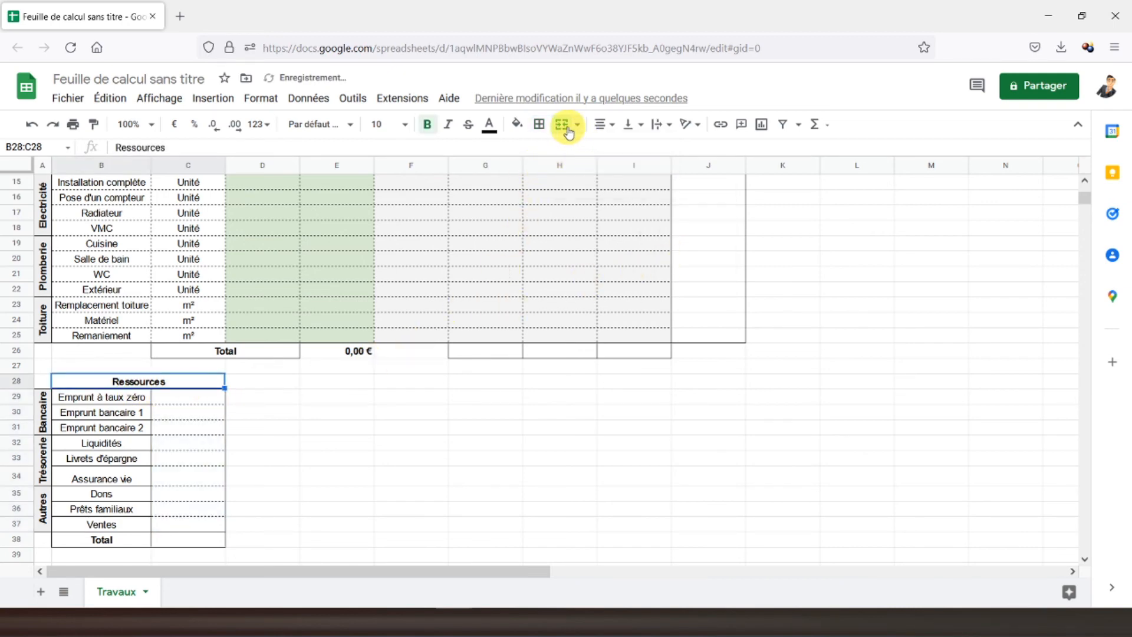
{"action": "left_click", "coordinate": [538, 125]}
{"action": "left_click", "coordinate": [626, 156]}
{"action": "left_click", "coordinate": [653, 174]}
{"action": "left_click", "coordinate": [678, 200]}
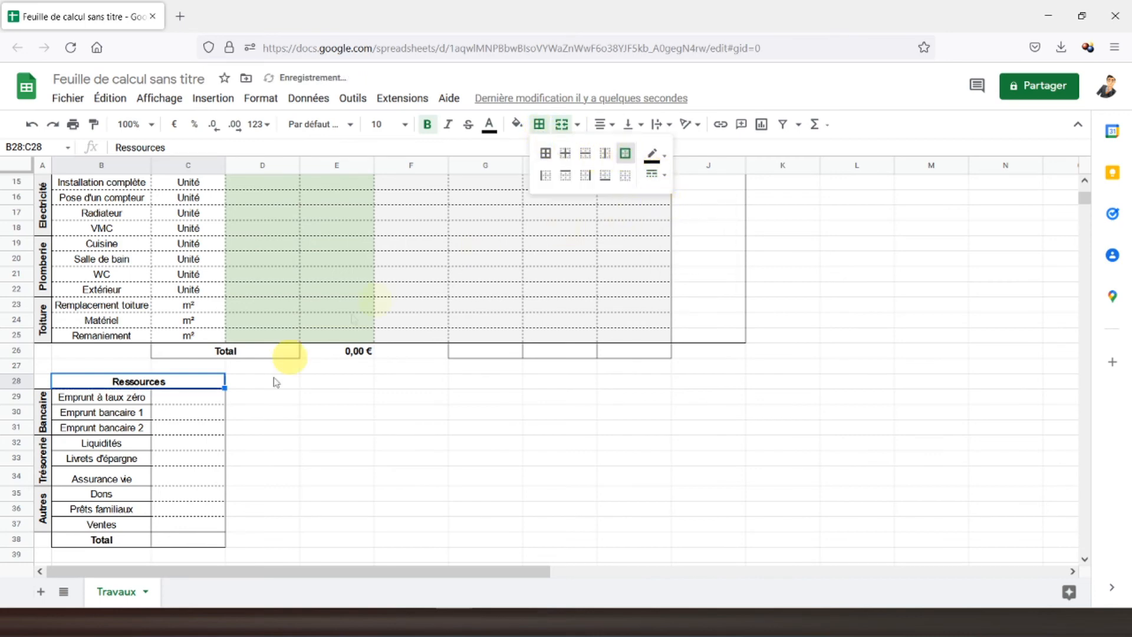
{"action": "left_click", "coordinate": [230, 443]}
Step: Fill the Ressources header cell B28:C28 with light grey
{"action": "left_click", "coordinate": [171, 389]}
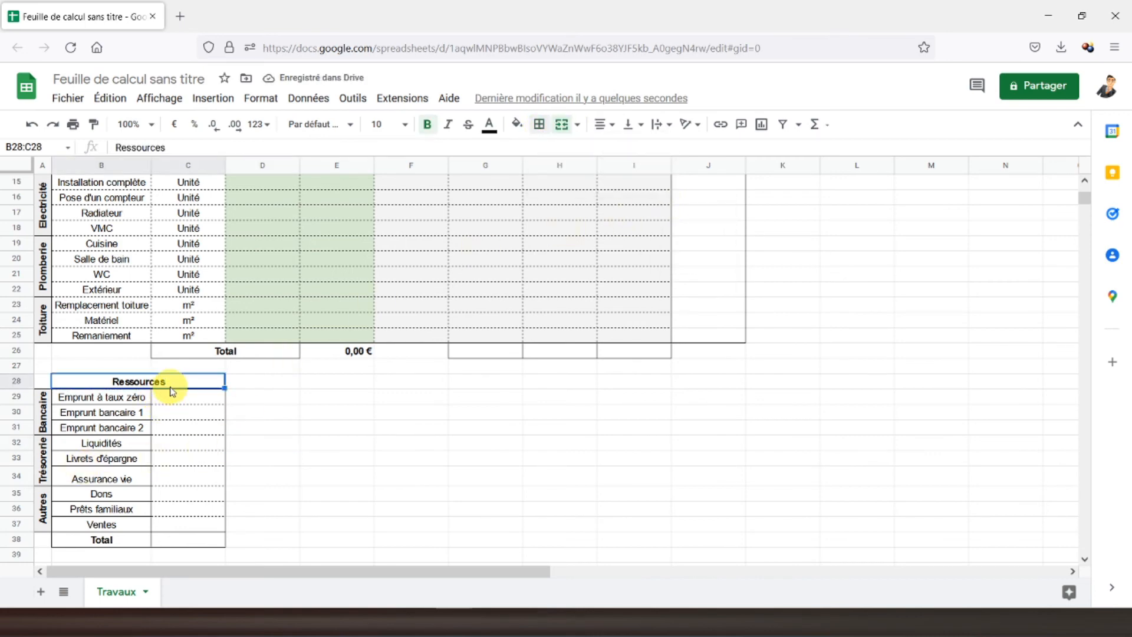
{"action": "left_click", "coordinate": [517, 124]}
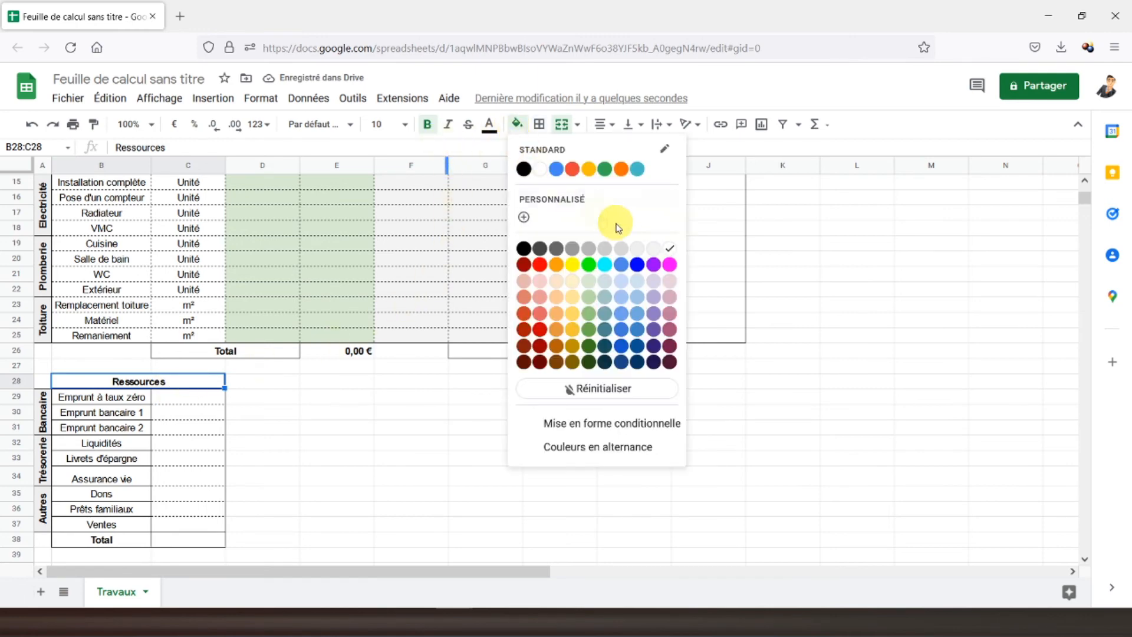
{"action": "left_click", "coordinate": [635, 248]}
{"action": "left_click", "coordinate": [387, 381]}
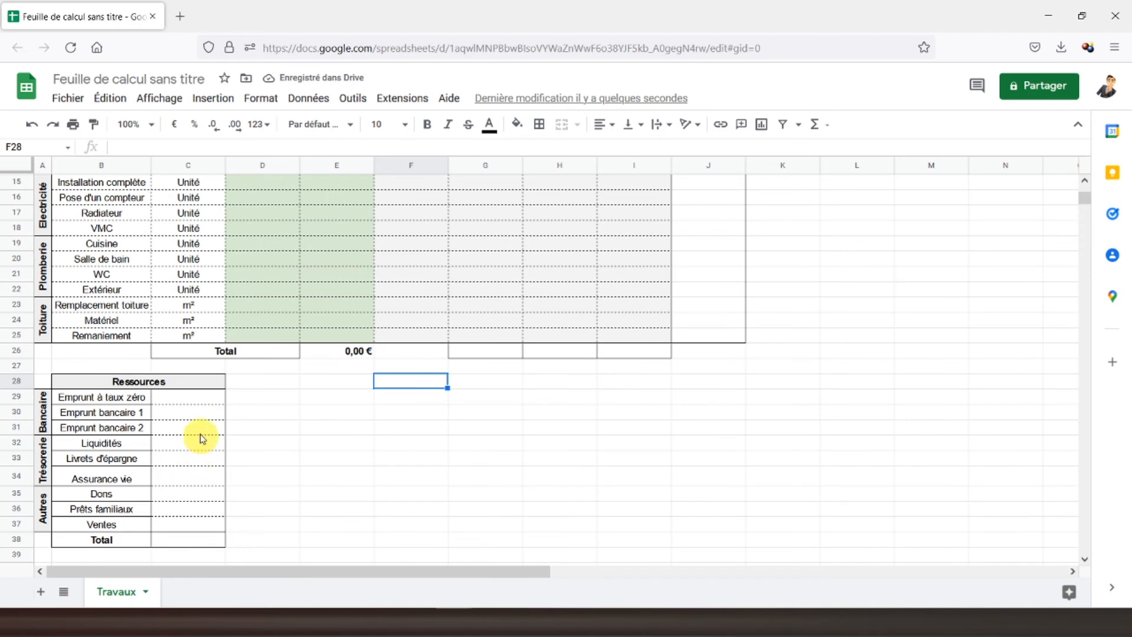
{"action": "left_click", "coordinate": [261, 385]}
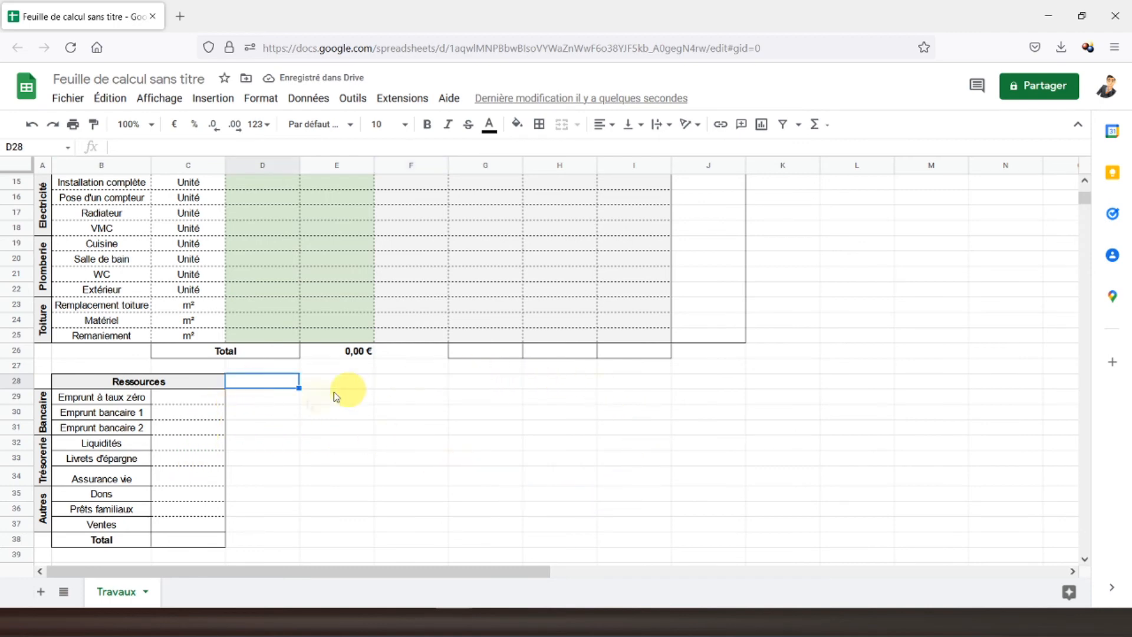
{"action": "left_click", "coordinate": [163, 385]}
{"action": "scroll", "coordinate": [157, 400], "scroll_direction": "down", "scroll_amount": 3}
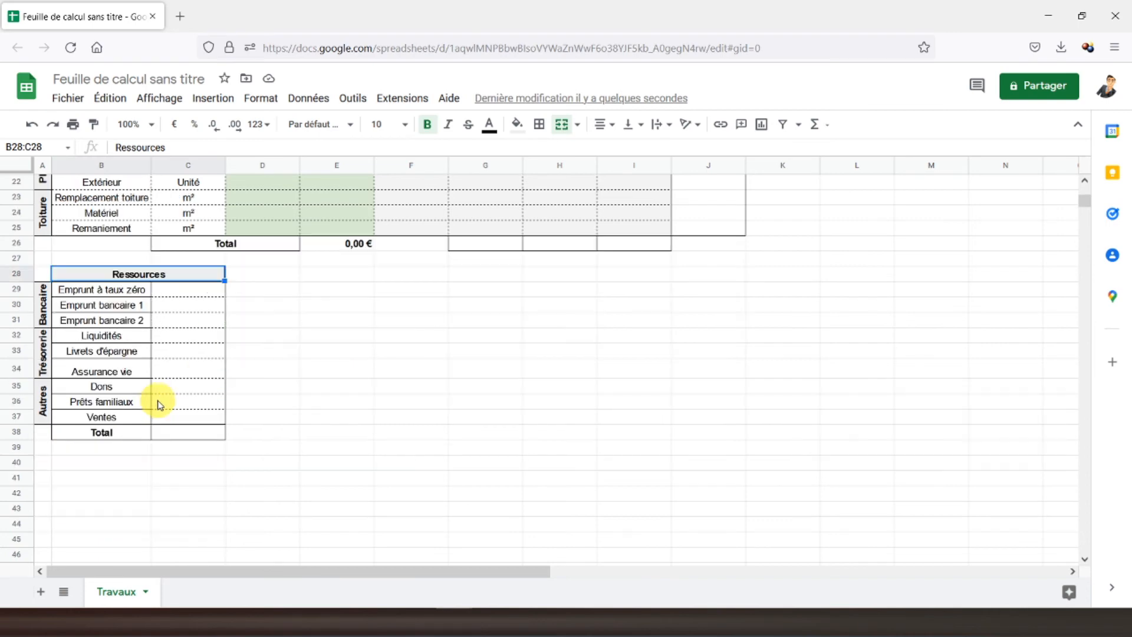
{"action": "left_click", "coordinate": [138, 470]}
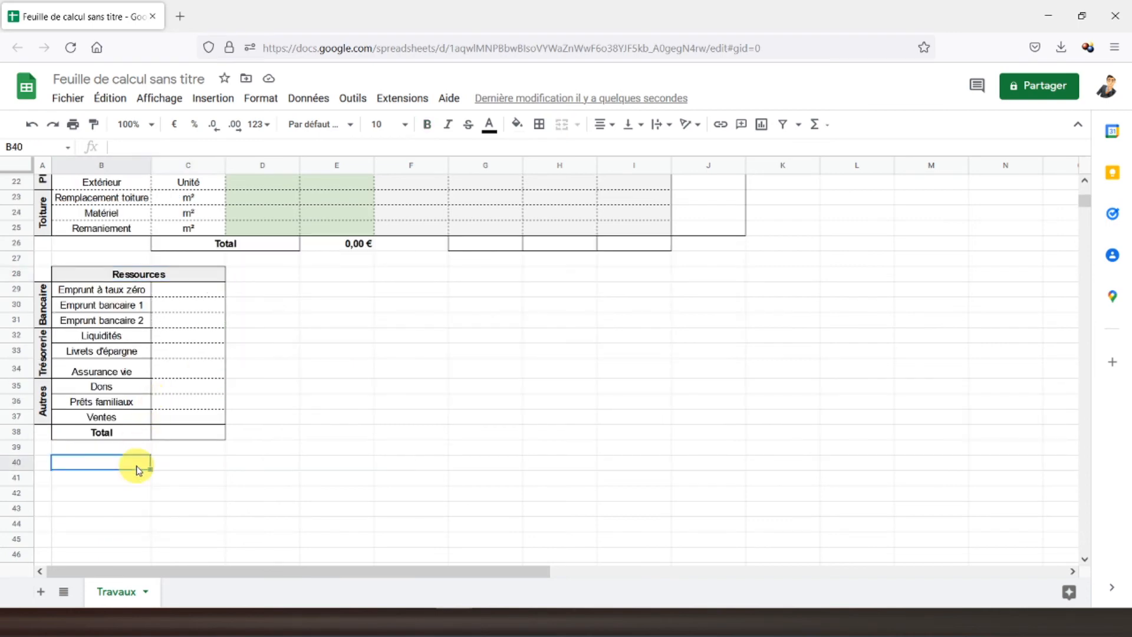
{"action": "type", "text": "0"}
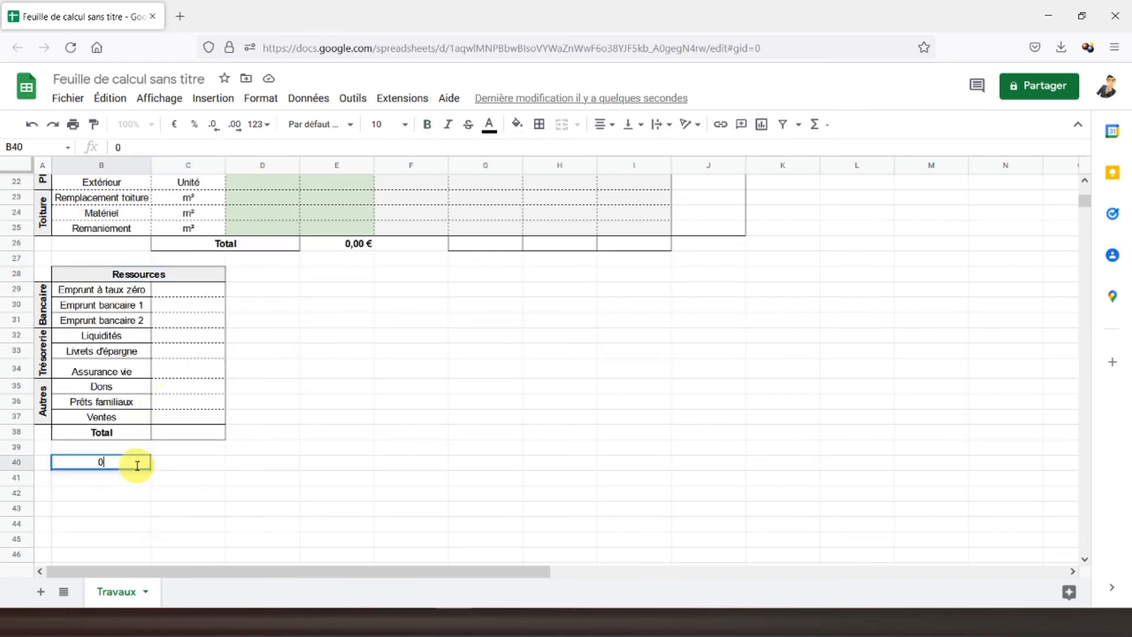
{"action": "key", "text": "Return"}
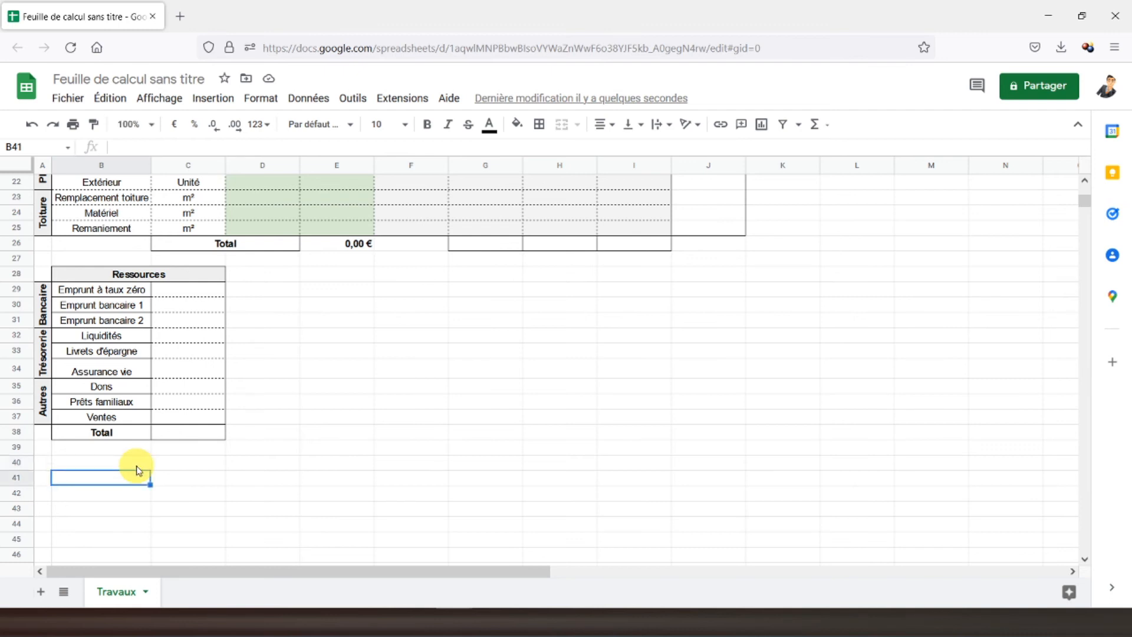
Step: Enter the column headings Budget, Minimum and Maximum in cells C41:E41 below the Ressources table
{"action": "key", "text": "Tab"}
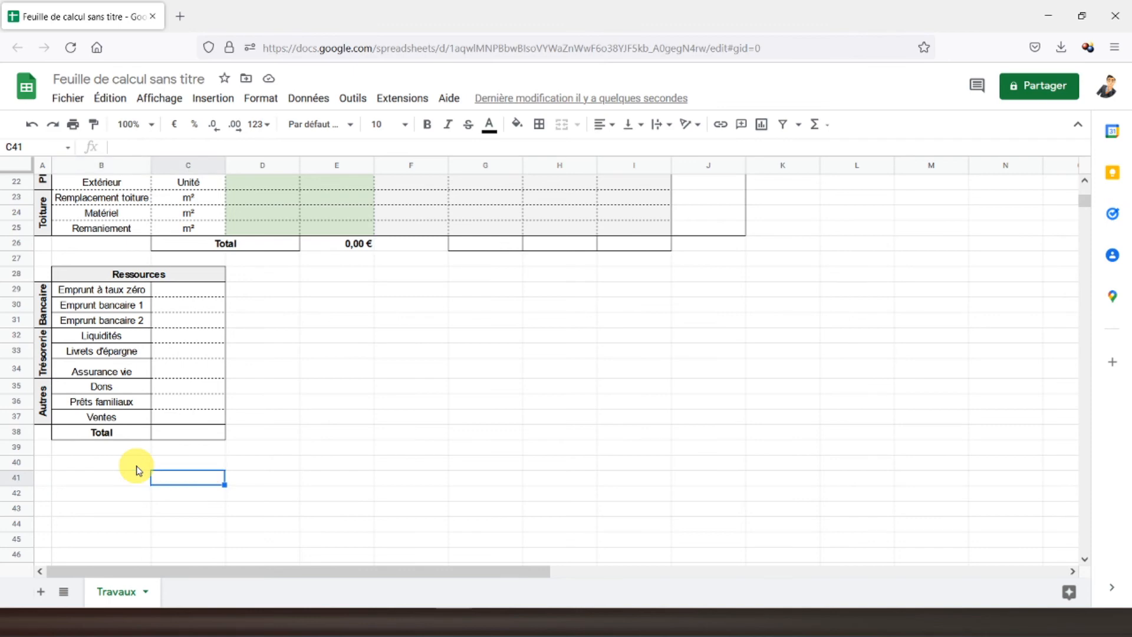
{"action": "type", "text": "Budget"}
{"action": "key", "text": "Tab"}
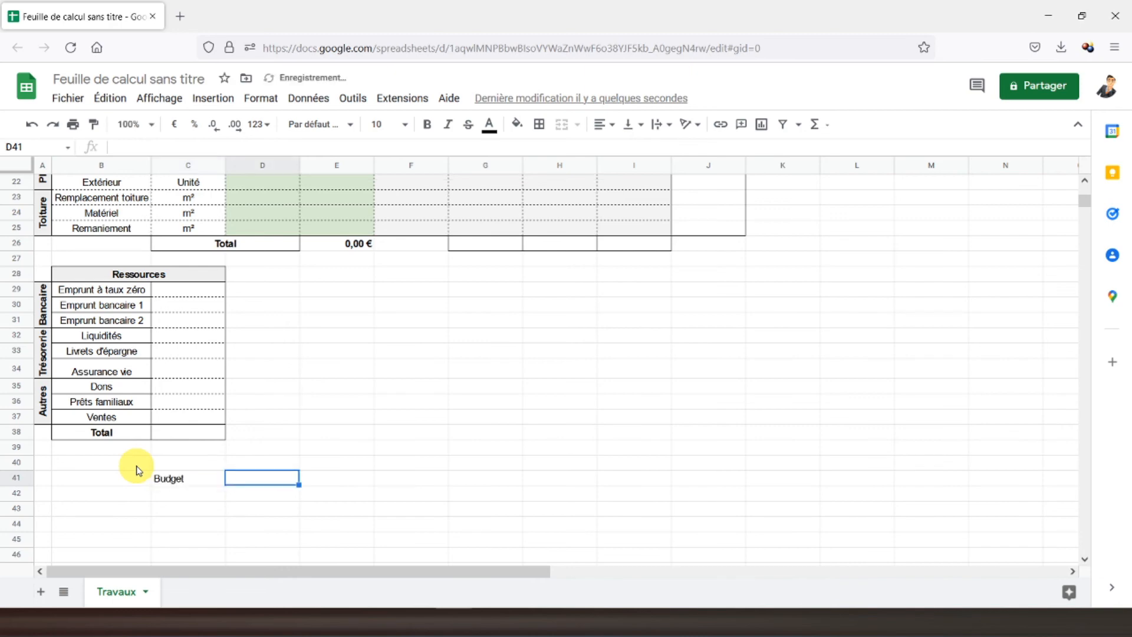
{"action": "type", "text": "Minimum"}
{"action": "key", "text": "Tab"}
{"action": "type", "text": "M"}
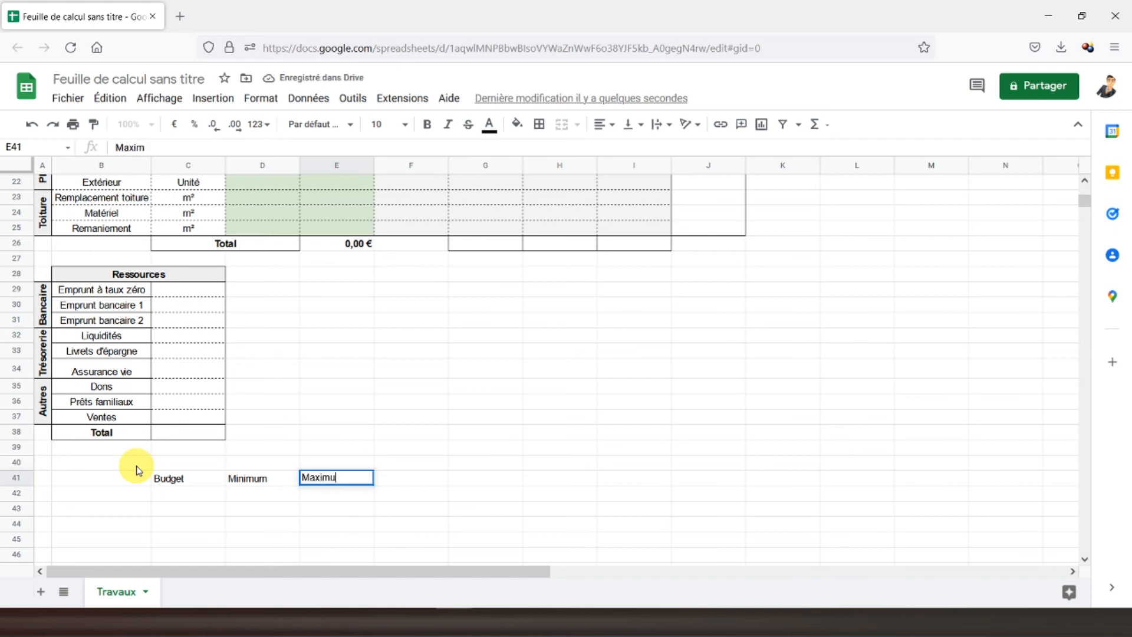
{"action": "key", "text": "Return"}
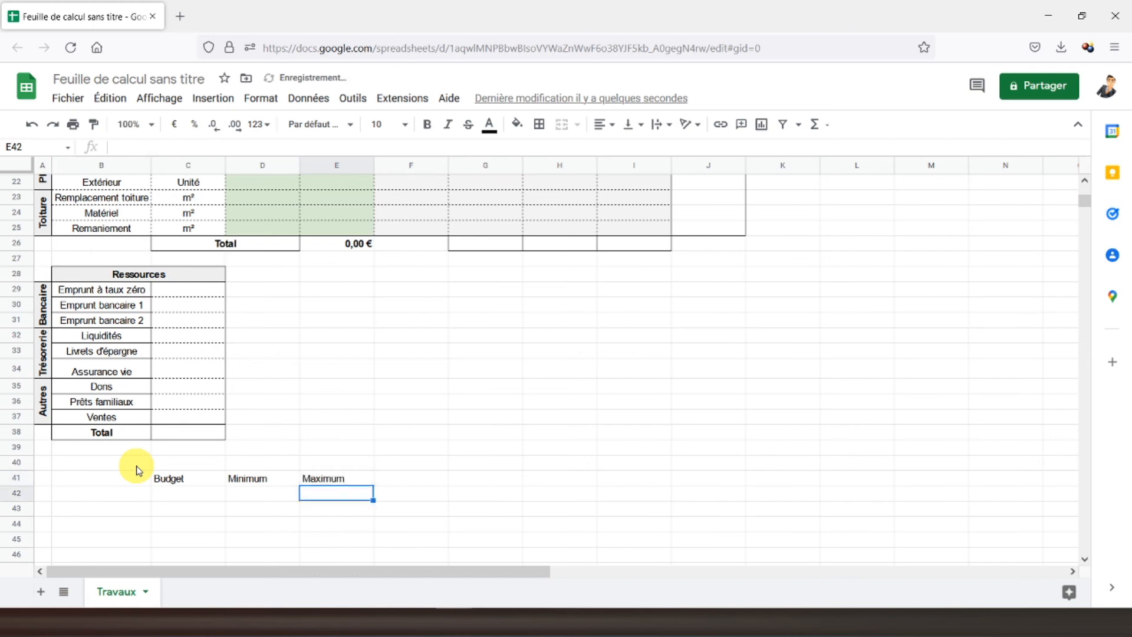
Step: Enter the row label "Reste à financer" in cell B42
{"action": "left_click", "coordinate": [112, 493]}
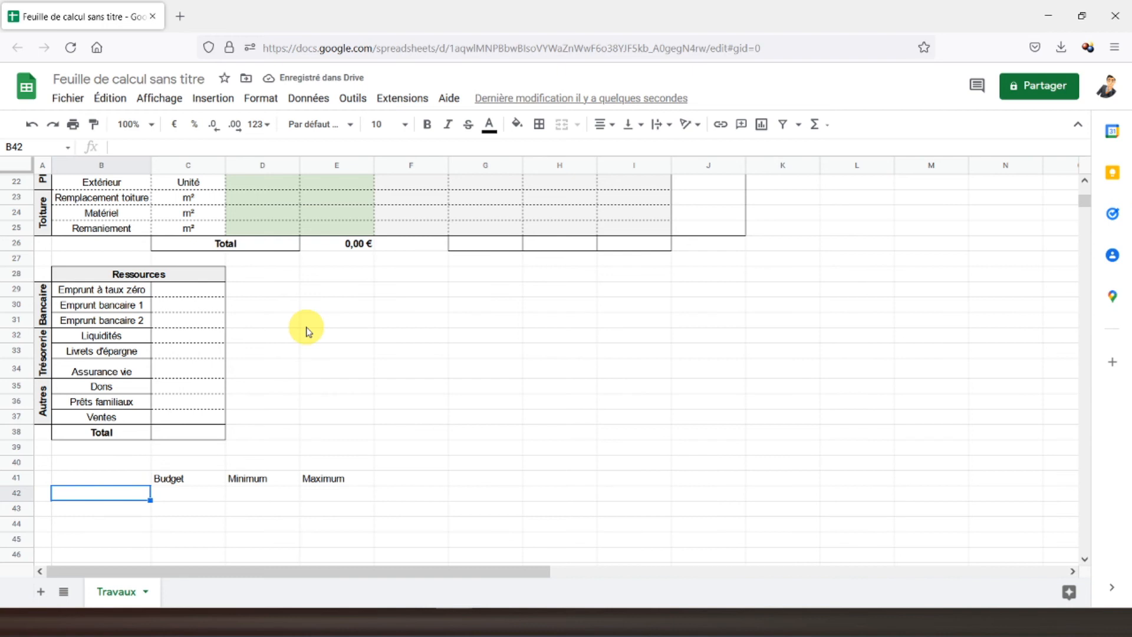
{"action": "type", "text": "Reste"}
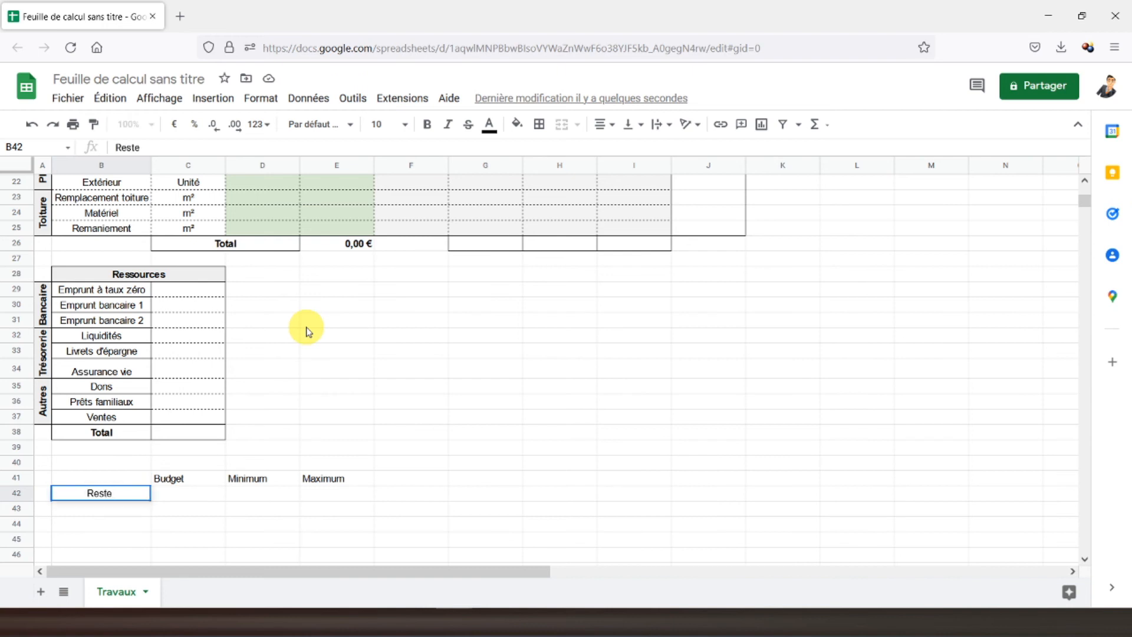
{"action": "type", "text": " à financer"}
{"action": "key", "text": "Return"}
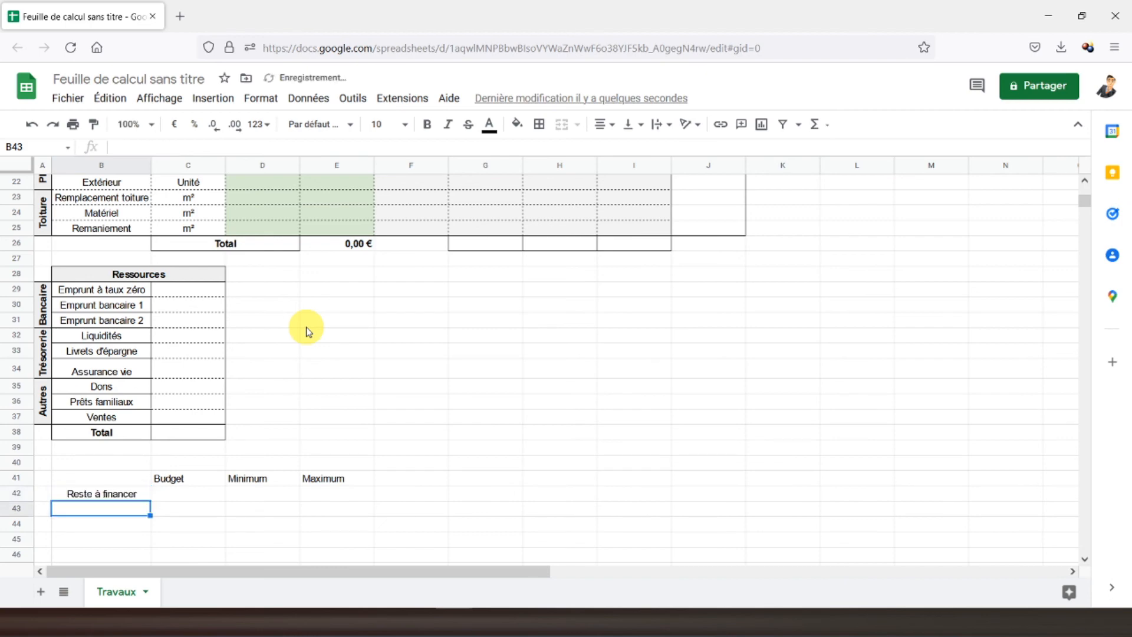
{"action": "key", "text": "Up"}
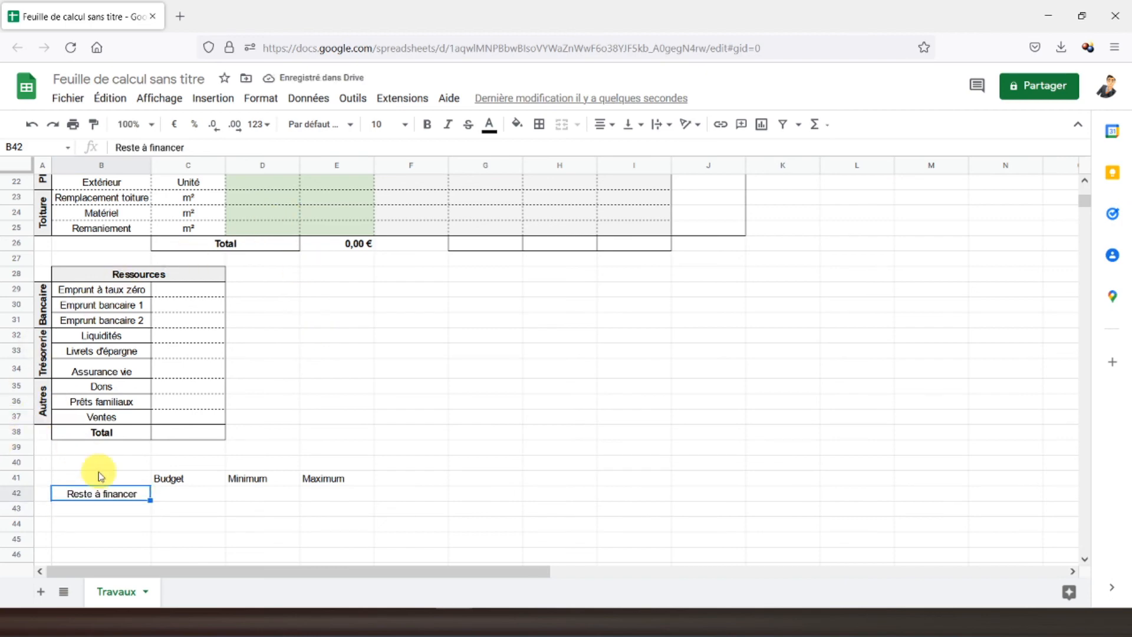
Step: Format B41:E42 as bold, centred text with borders around all cells
{"action": "left_click_drag", "start_coordinate": [97, 479], "coordinate": [314, 494]}
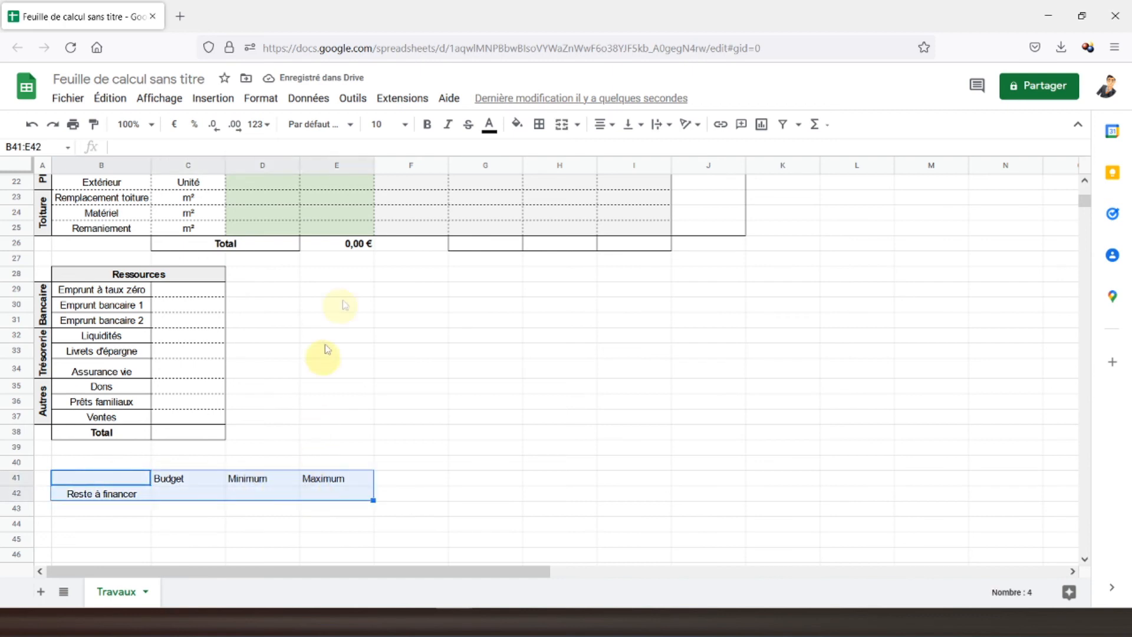
{"action": "left_click", "coordinate": [427, 125]}
{"action": "left_click", "coordinate": [540, 127]}
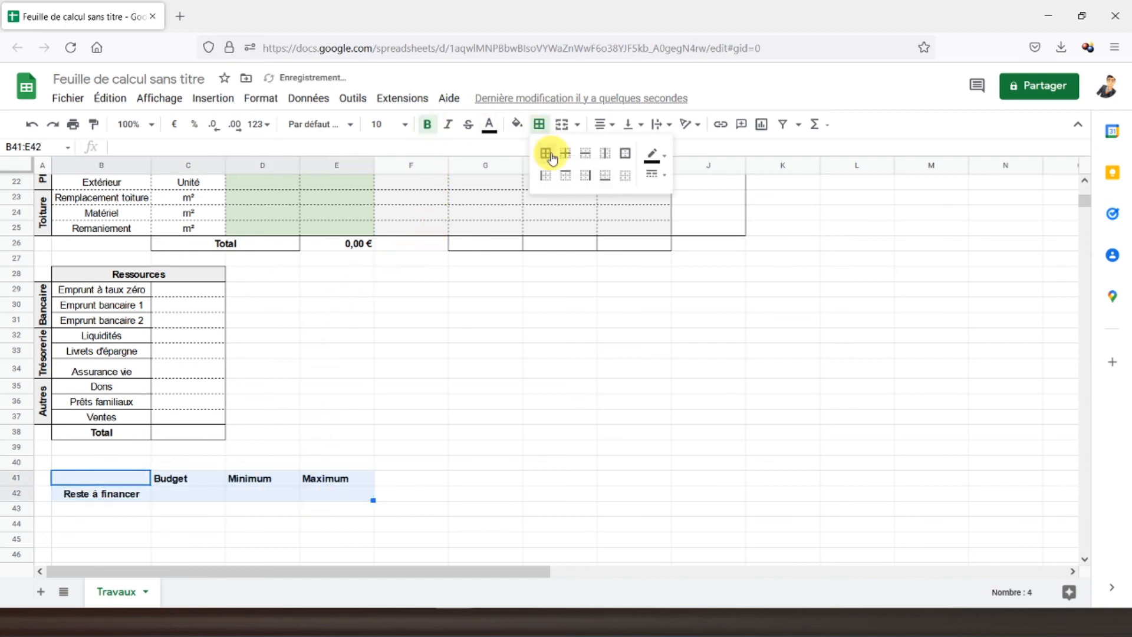
{"action": "left_click", "coordinate": [547, 152]}
{"action": "left_click", "coordinate": [602, 124]}
{"action": "left_click", "coordinate": [622, 154]}
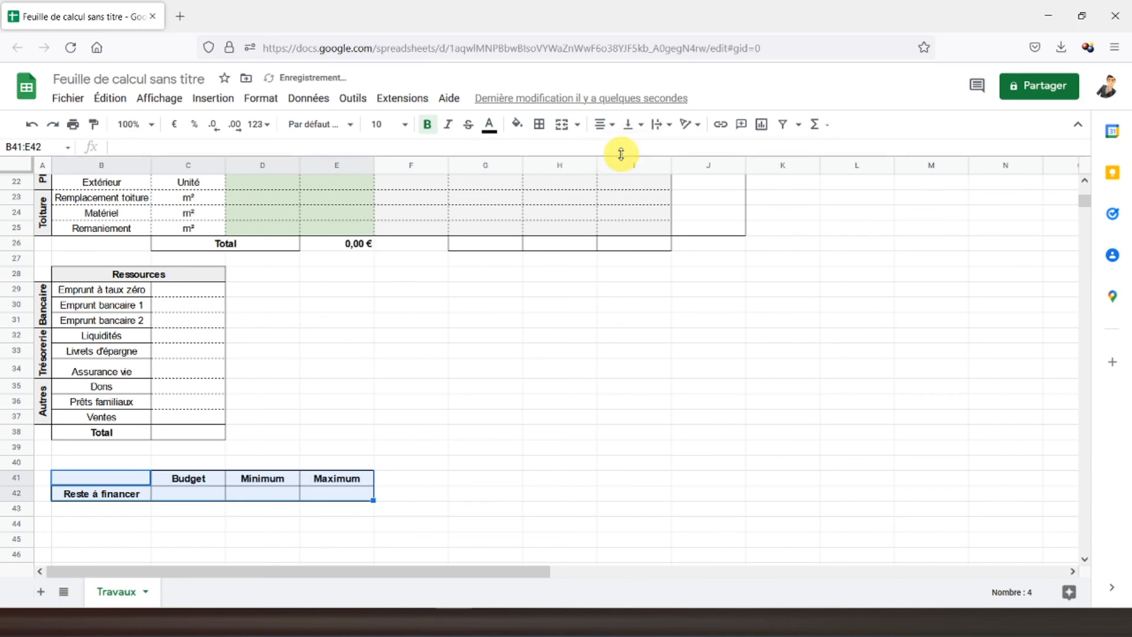
Step: Set the Travaux sheet to have no frozen rows (Aucune ligne)
{"action": "left_click", "coordinate": [139, 479]}
{"action": "scroll", "coordinate": [194, 392], "scroll_direction": "up", "scroll_amount": 7}
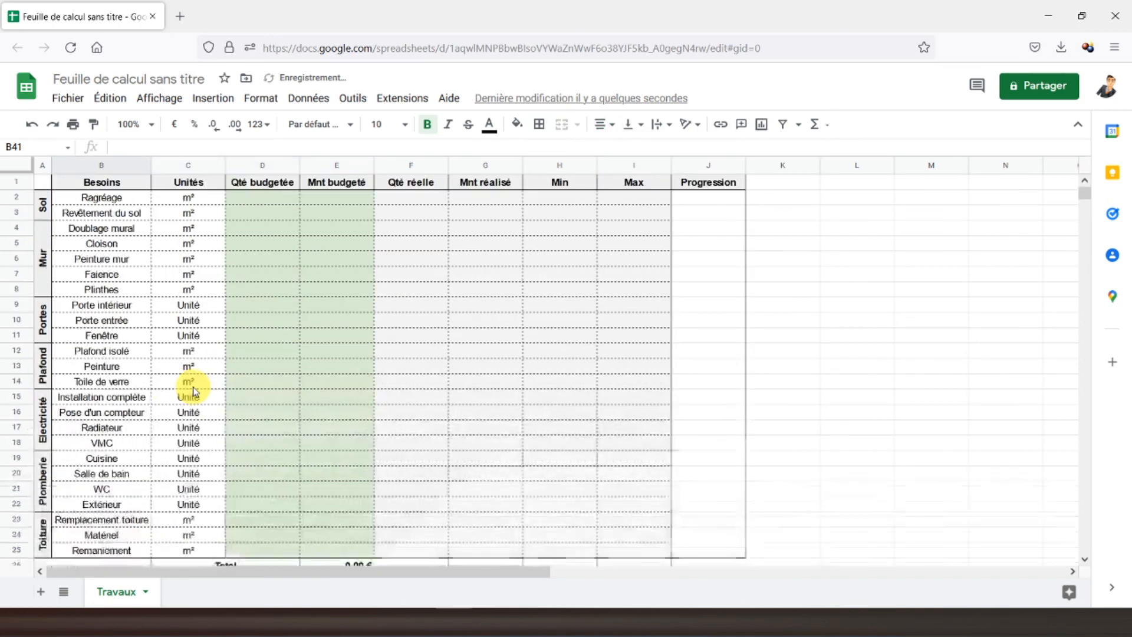
{"action": "left_click", "coordinate": [46, 186]}
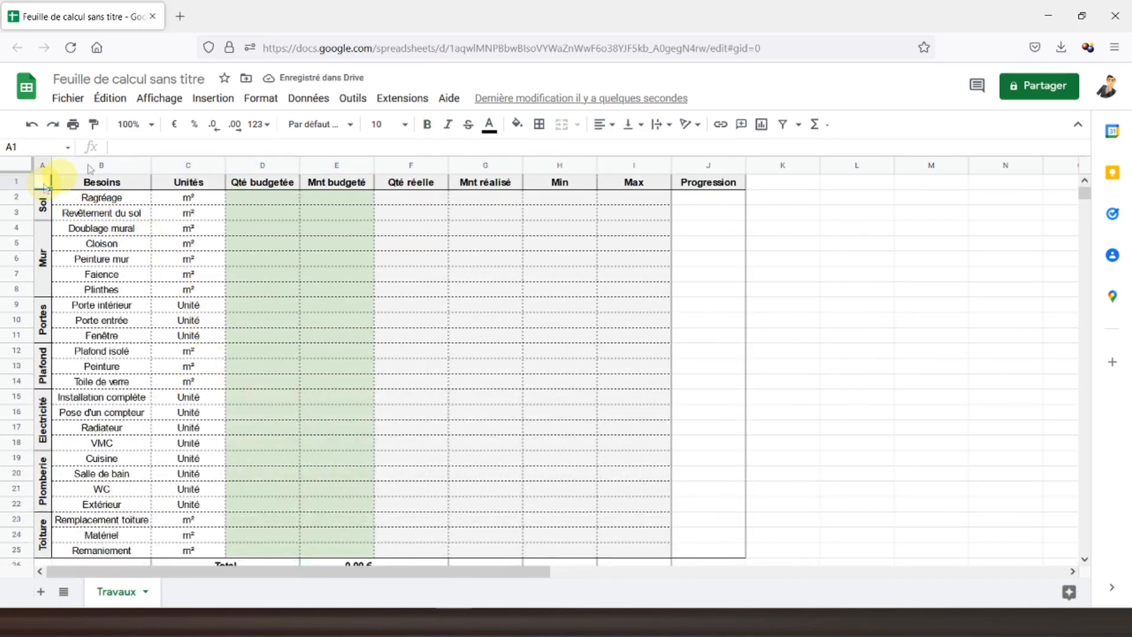
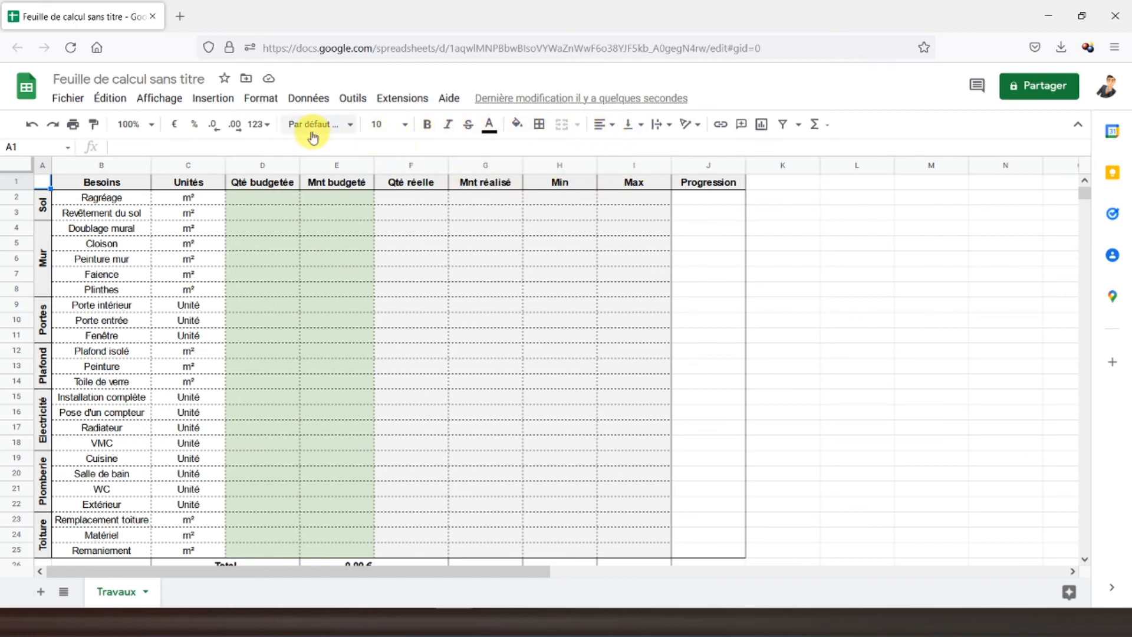
{"action": "left_click", "coordinate": [159, 97]}
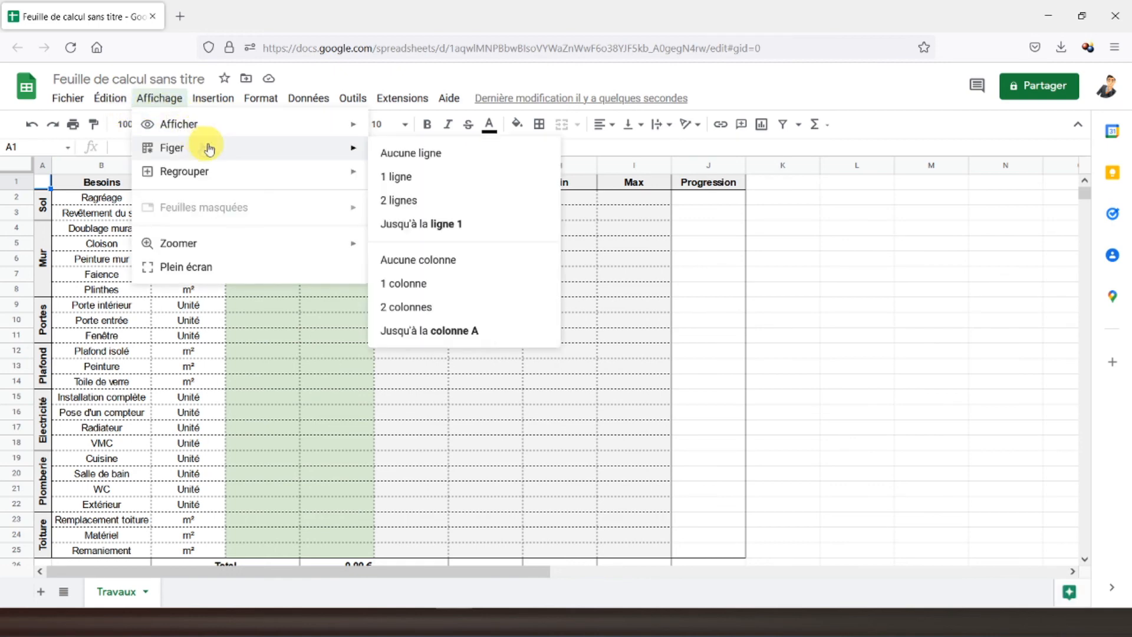
{"action": "mouse_move", "coordinate": [319, 125]}
{"action": "left_click", "coordinate": [423, 153]}
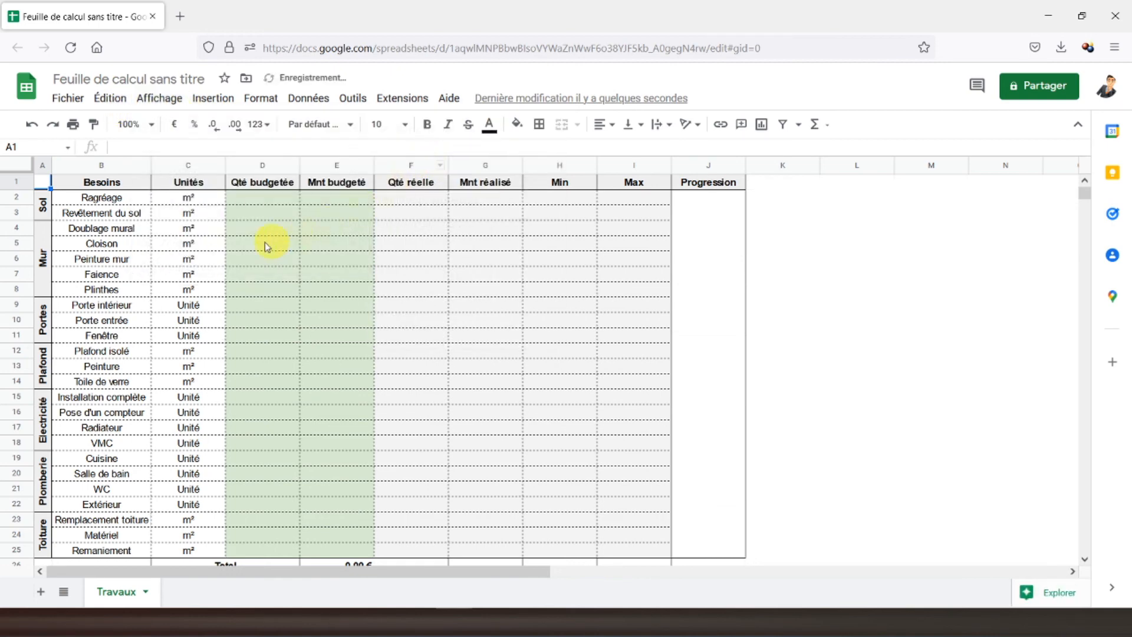
Step: Add a new sheet and name it "Journal des dépenses"
{"action": "left_click", "coordinate": [40, 593]}
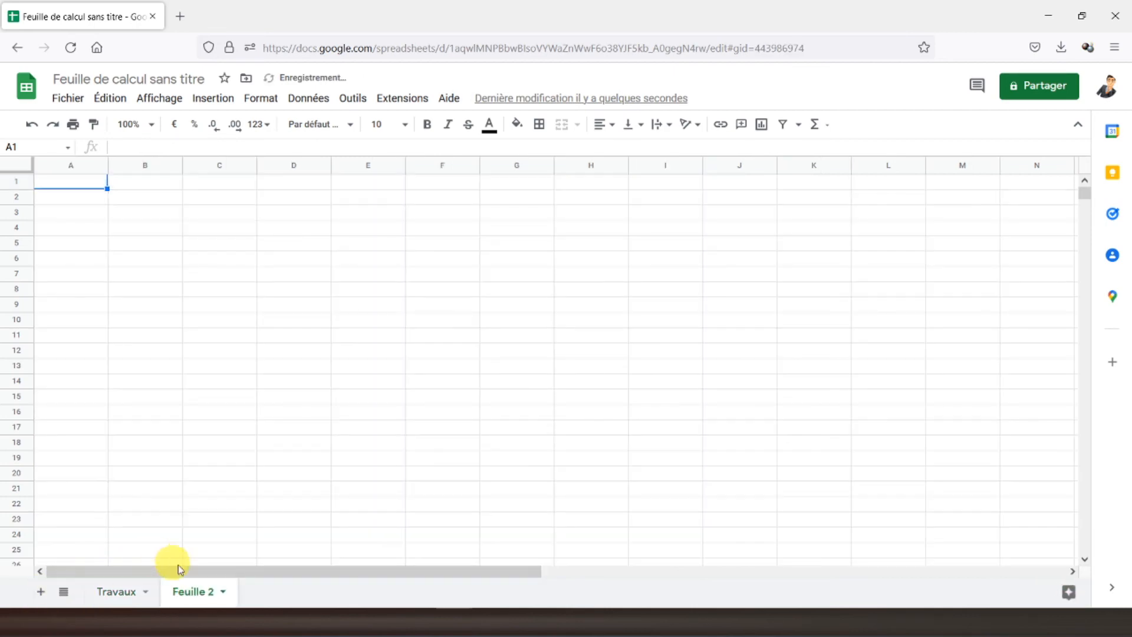
{"action": "double_click", "coordinate": [199, 592]}
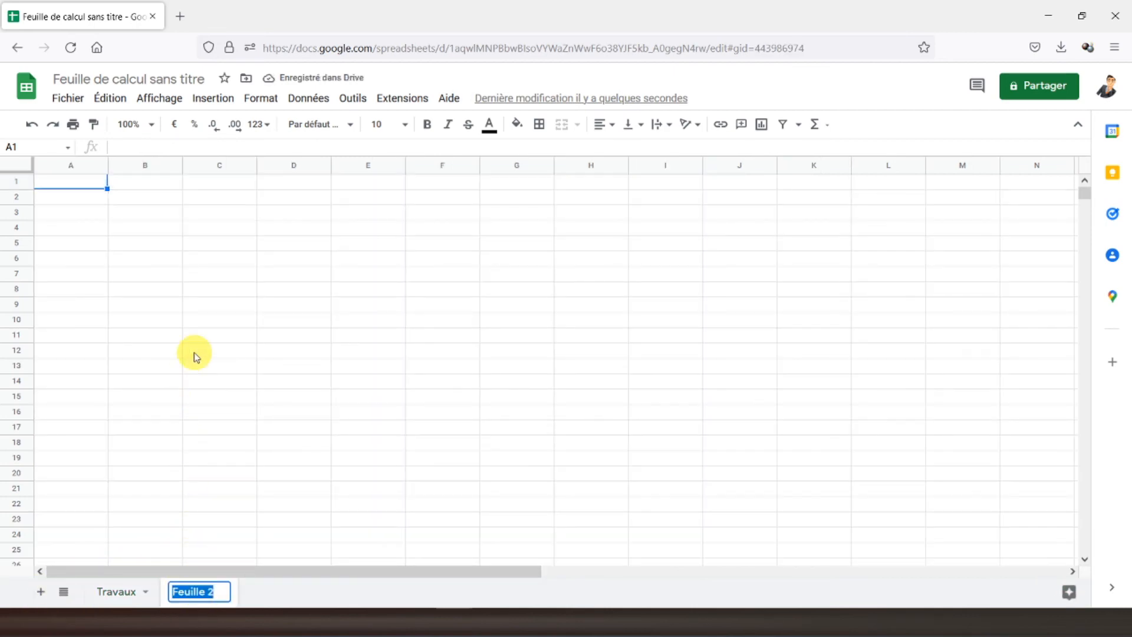
{"action": "type", "text": "Jour"}
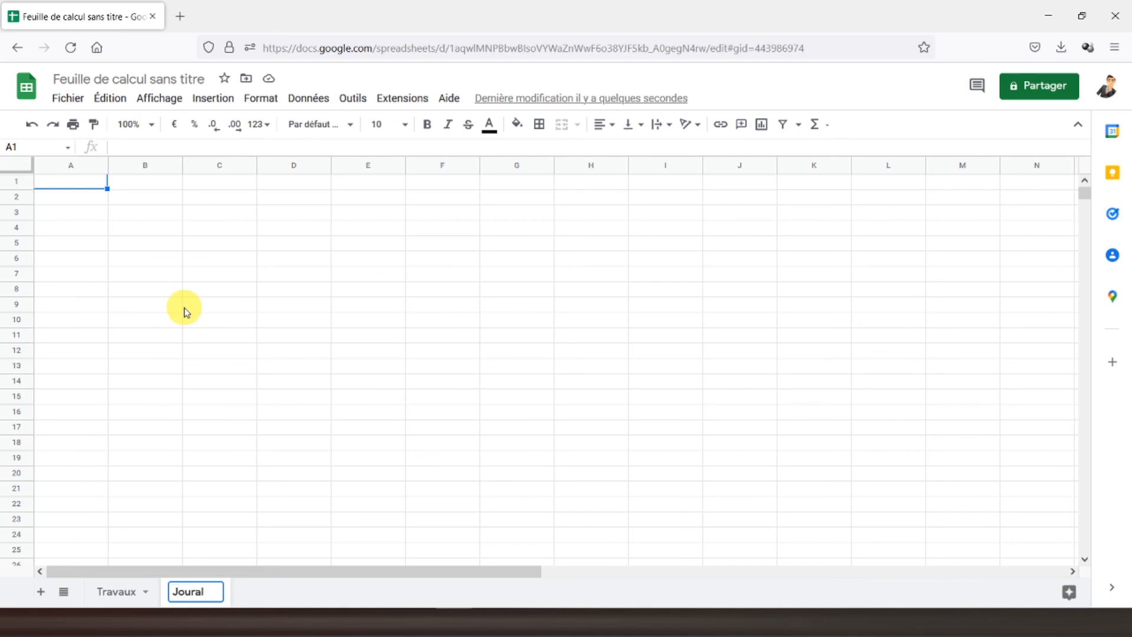
{"action": "type", "text": "nal des dépenses"}
{"action": "key", "text": "Return"}
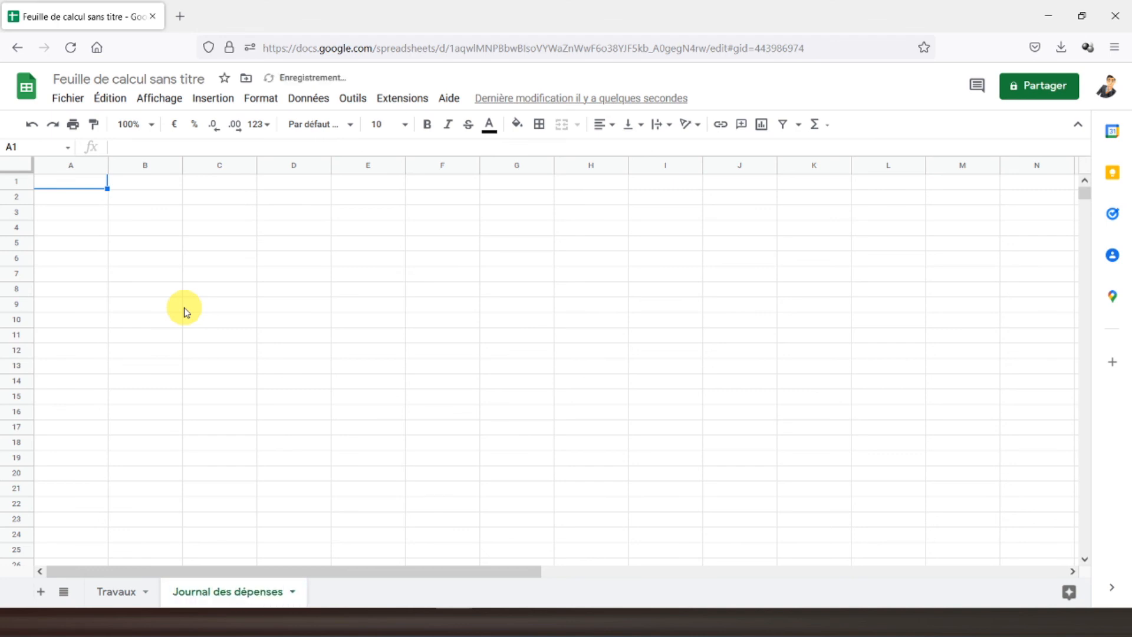
Step: Enter the column headers "Date" in A1 and "Type de dépense" in B1 of the Journal des dépenses sheet
{"action": "type", "text": "Date"}
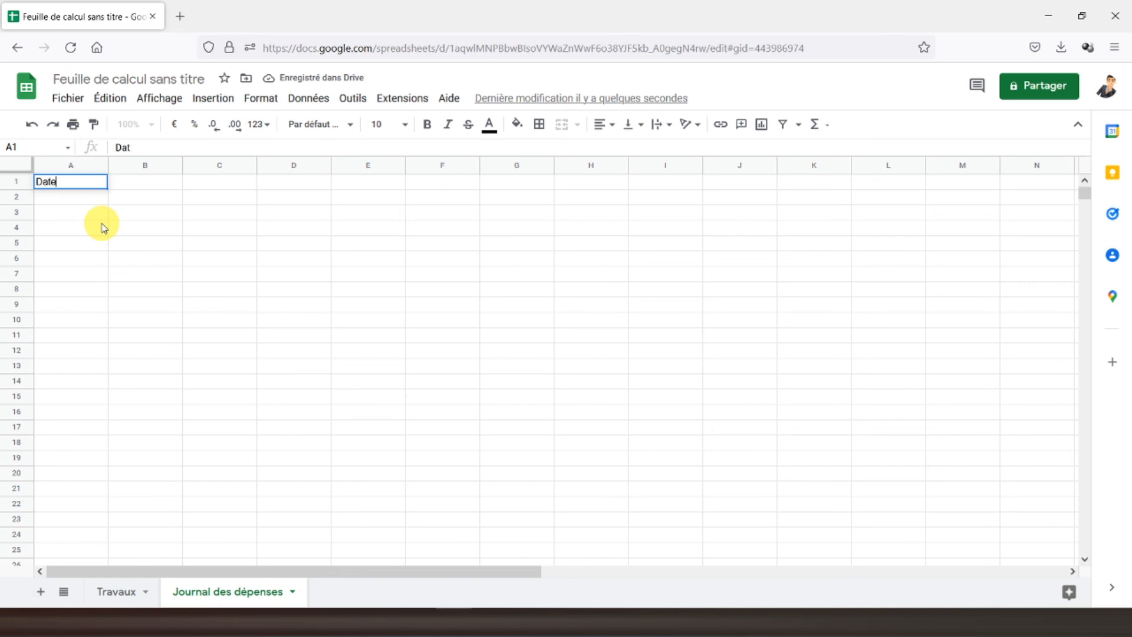
{"action": "key", "text": "Tab"}
{"action": "type", "text": "Type"}
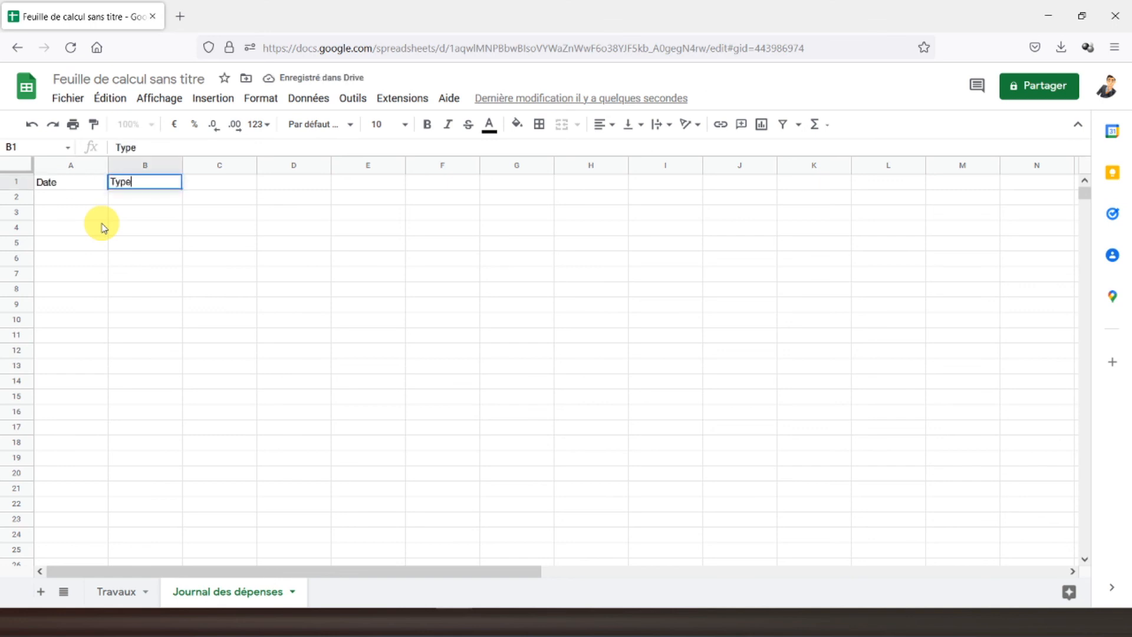
{"action": "type", "text": " de "}
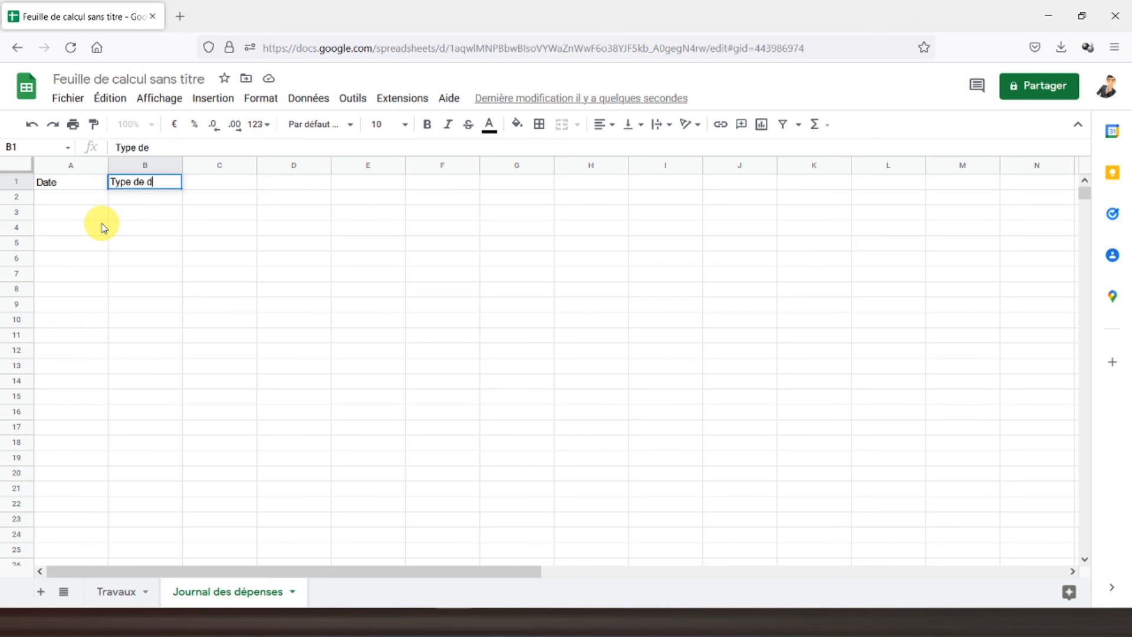
{"action": "type", "text": "dépense"}
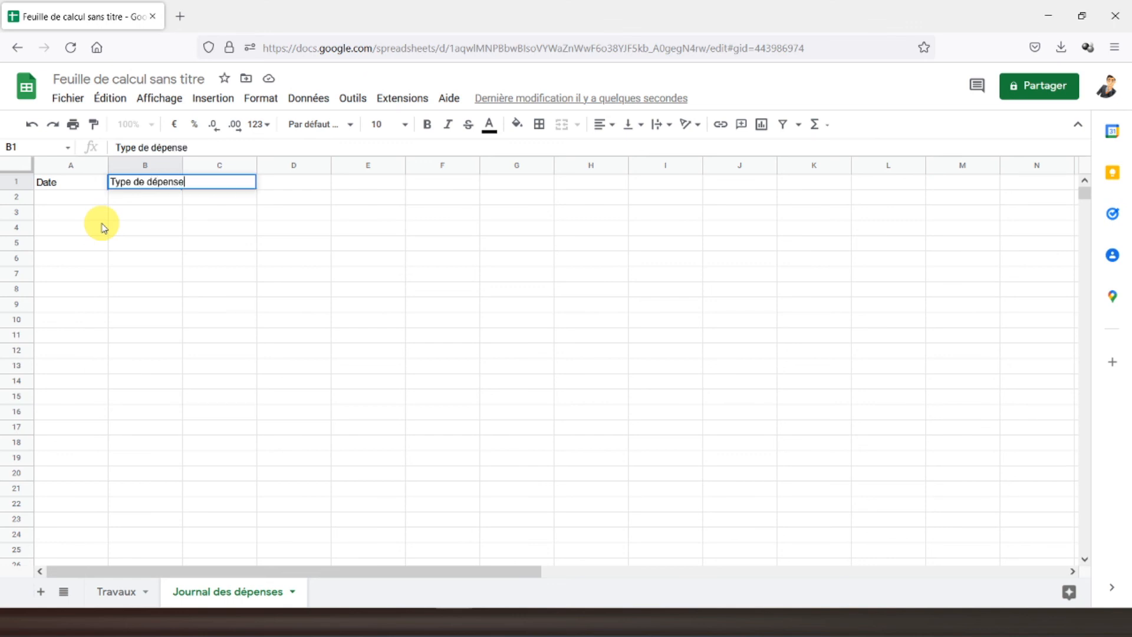
{"action": "key", "text": "Return"}
Step: Enter the remaining column headers "Unité", "Quantité" and "Montant" in cells C1 to E1
{"action": "key", "text": "Up"}
{"action": "key", "text": "Right"}
{"action": "type", "text": "U"}
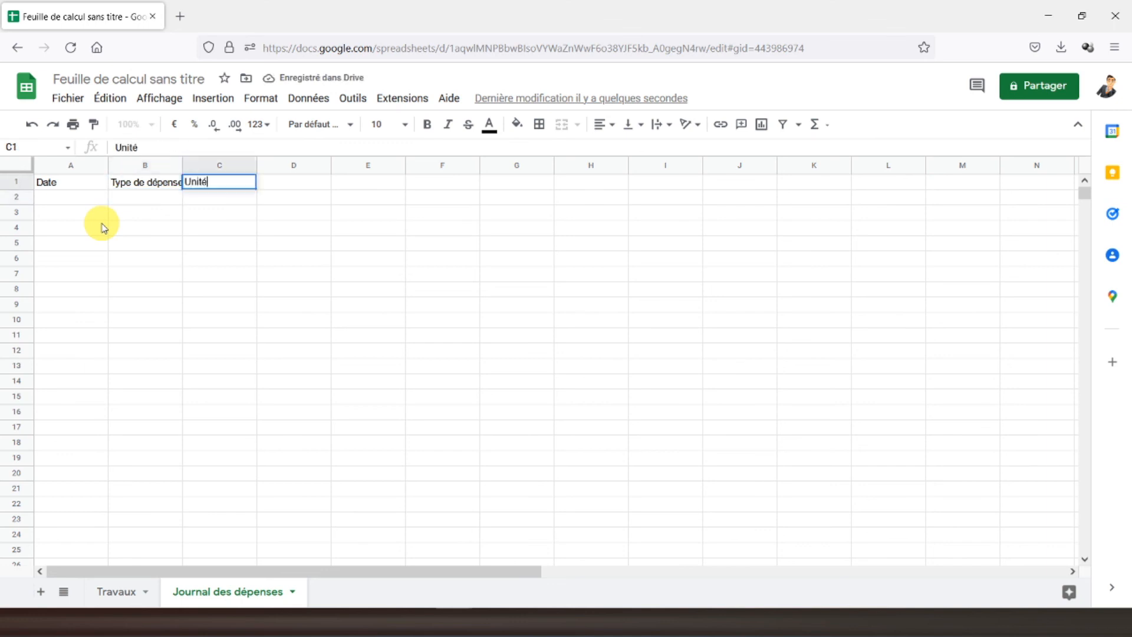
{"action": "type", "text": "nité"}
{"action": "key", "text": "Tab"}
{"action": "type", "text": "Qua"}
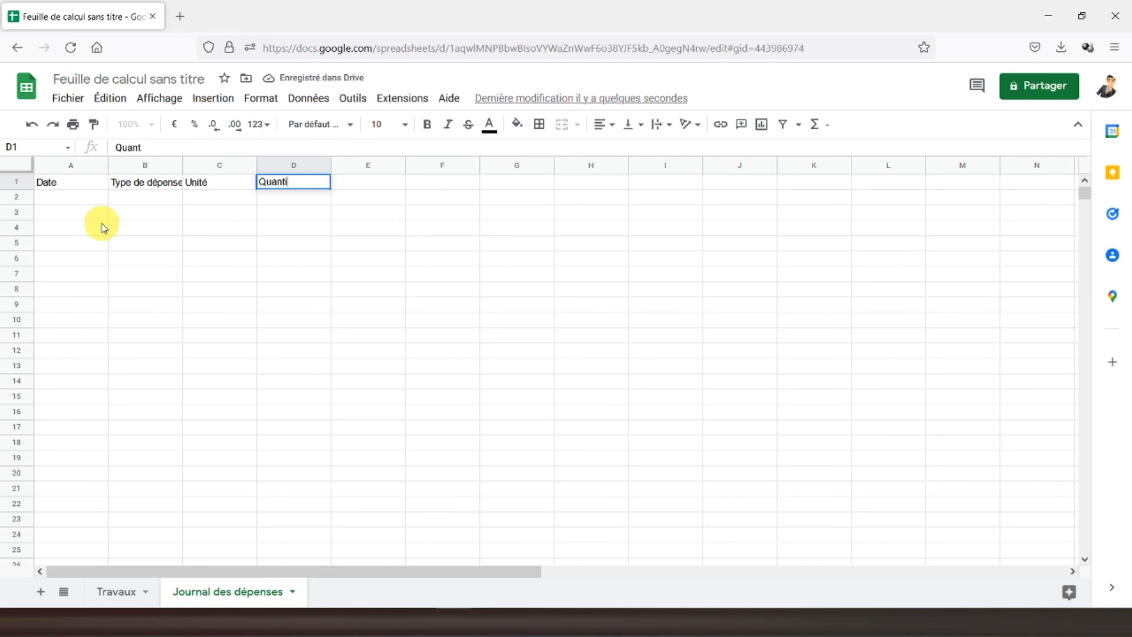
{"action": "type", "text": "ntité"}
{"action": "key", "text": "Tab"}
{"action": "type", "text": "Mo"}
{"action": "key", "text": "Return"}
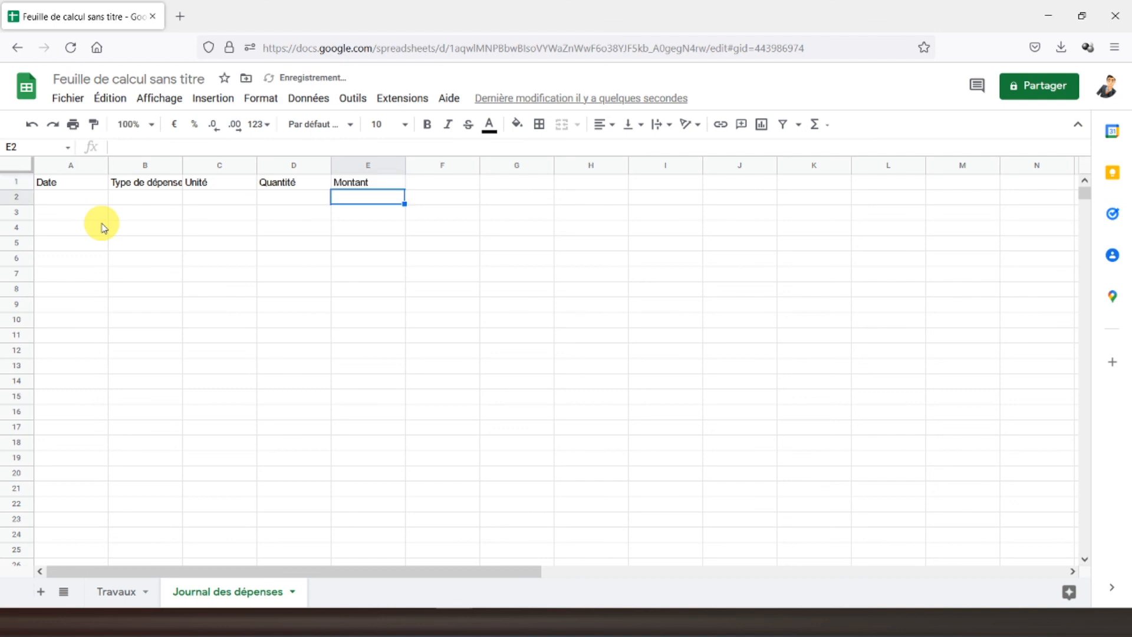
Step: Make the header cells A1:E1 bold and centred, and fit column B's width to its content
{"action": "left_click_drag", "start_coordinate": [66, 182], "coordinate": [339, 190]}
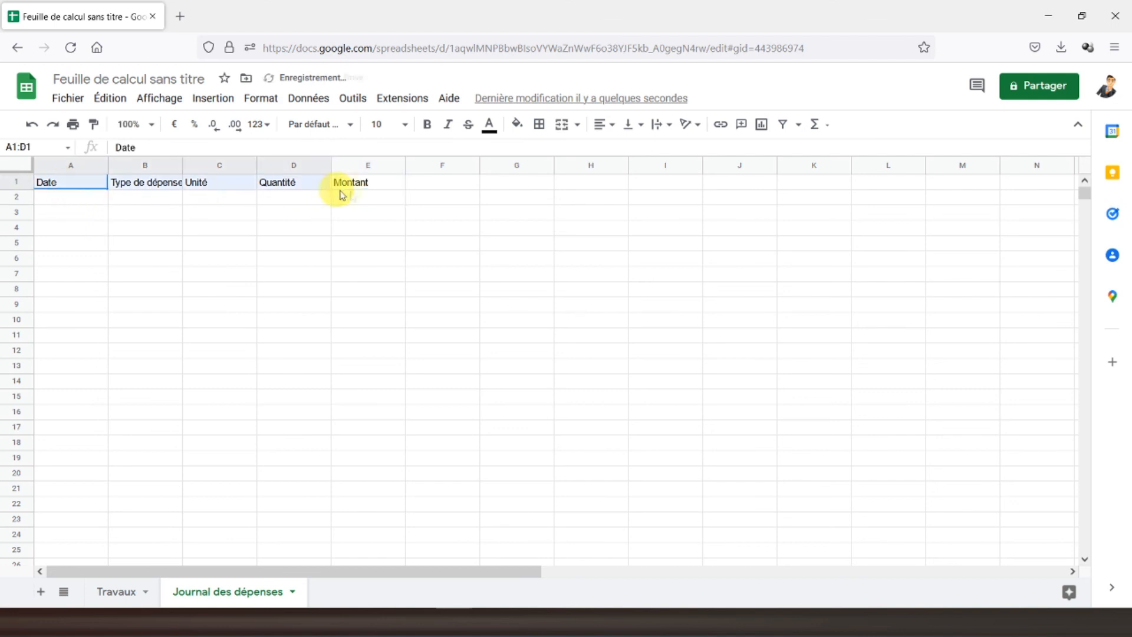
{"action": "left_click", "coordinate": [427, 125]}
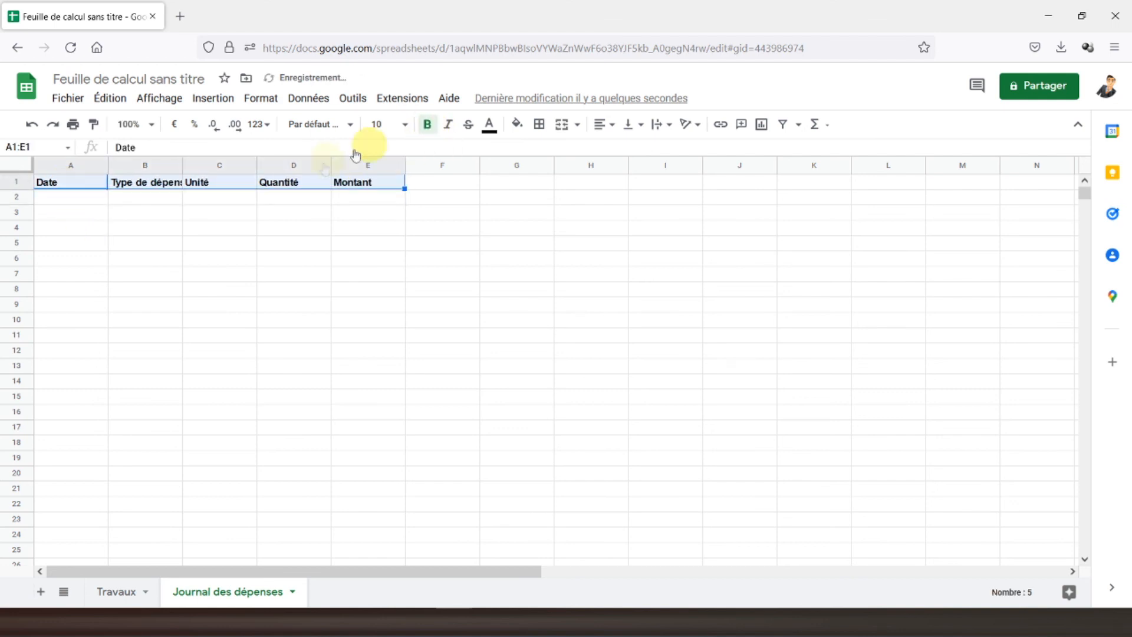
{"action": "left_click", "coordinate": [604, 125]}
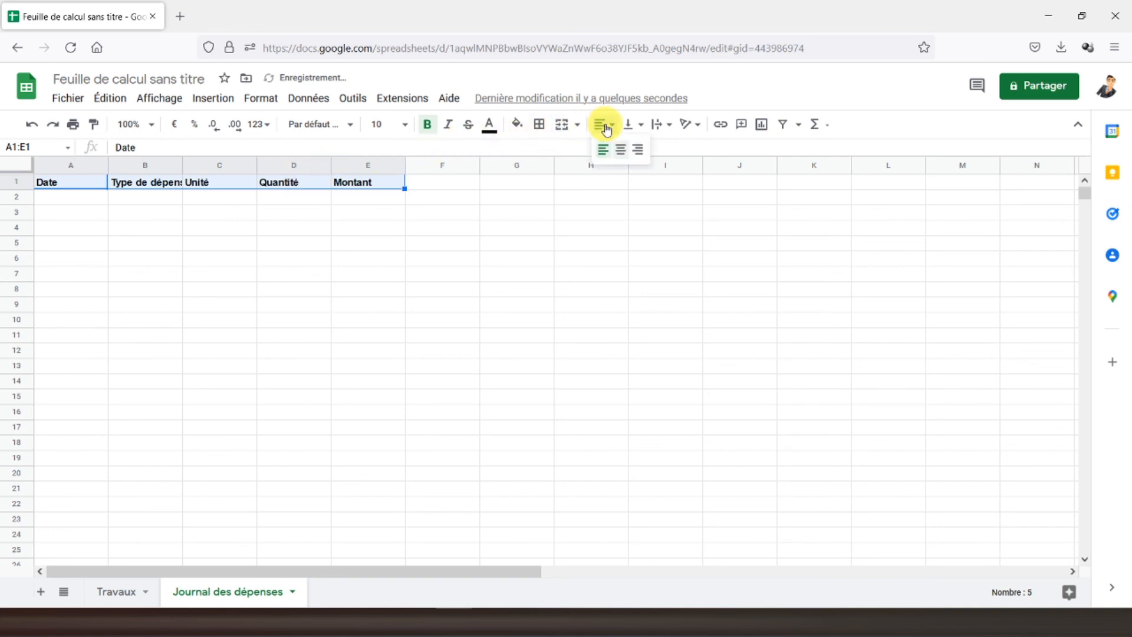
{"action": "left_click", "coordinate": [617, 147]}
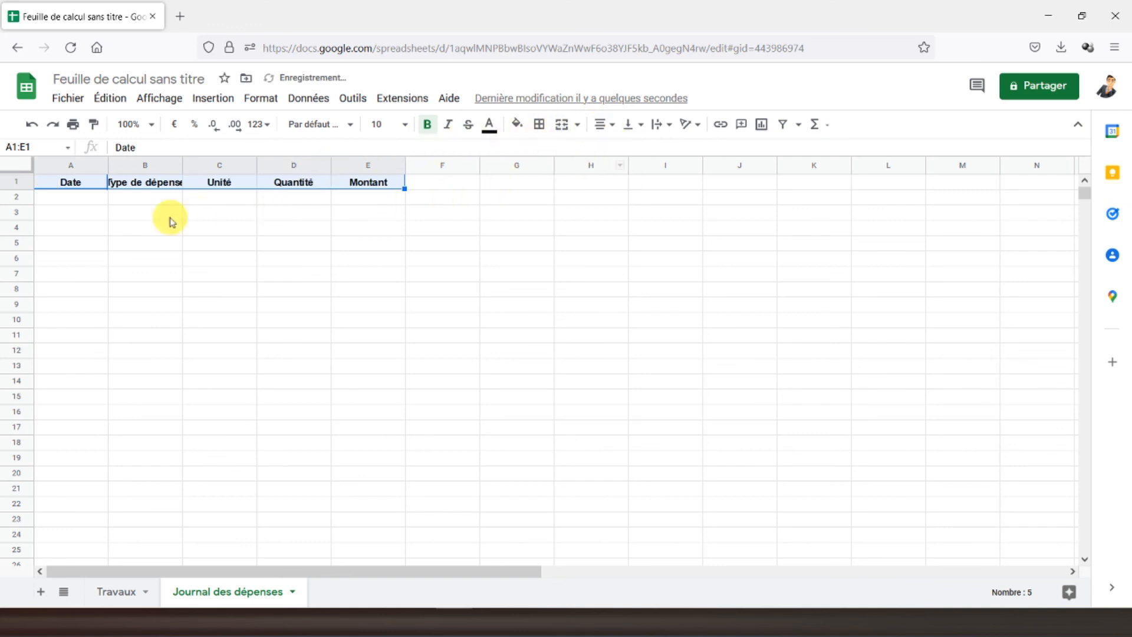
{"action": "double_click", "coordinate": [182, 166]}
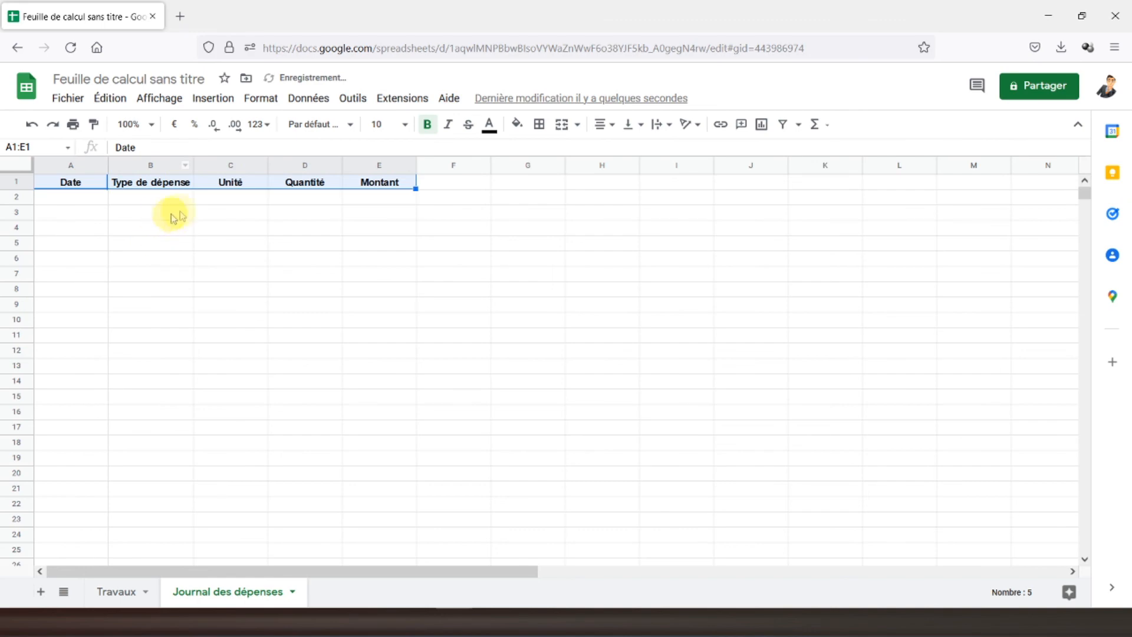
Step: Fill the header cells A1:E1 with light grey and add borders around all of them
{"action": "left_click", "coordinate": [517, 124]}
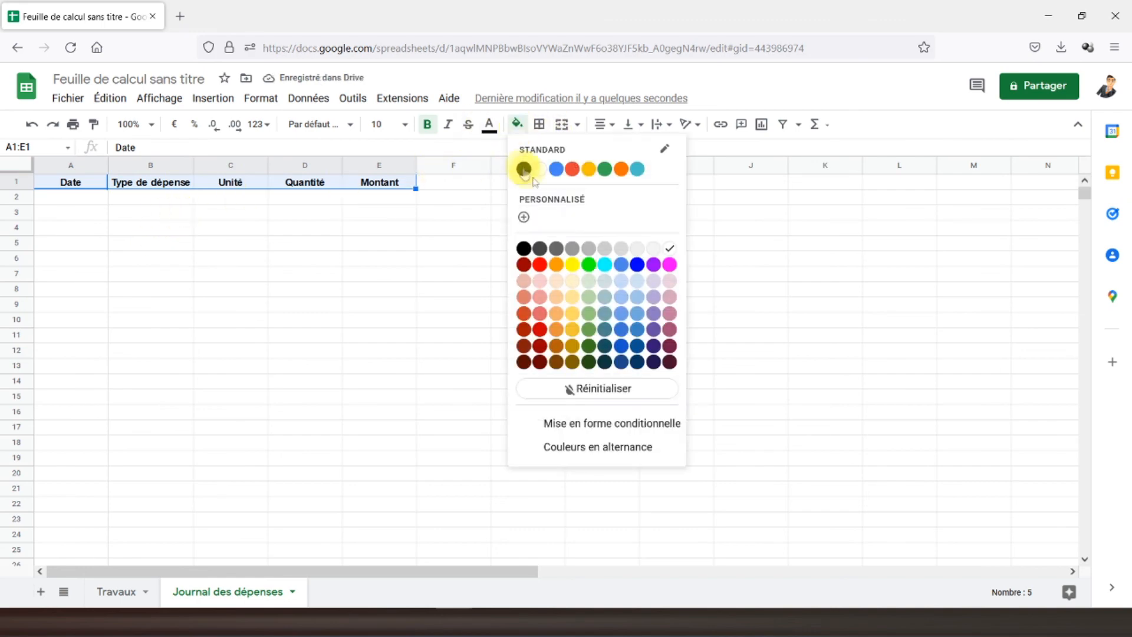
{"action": "left_click", "coordinate": [608, 249]}
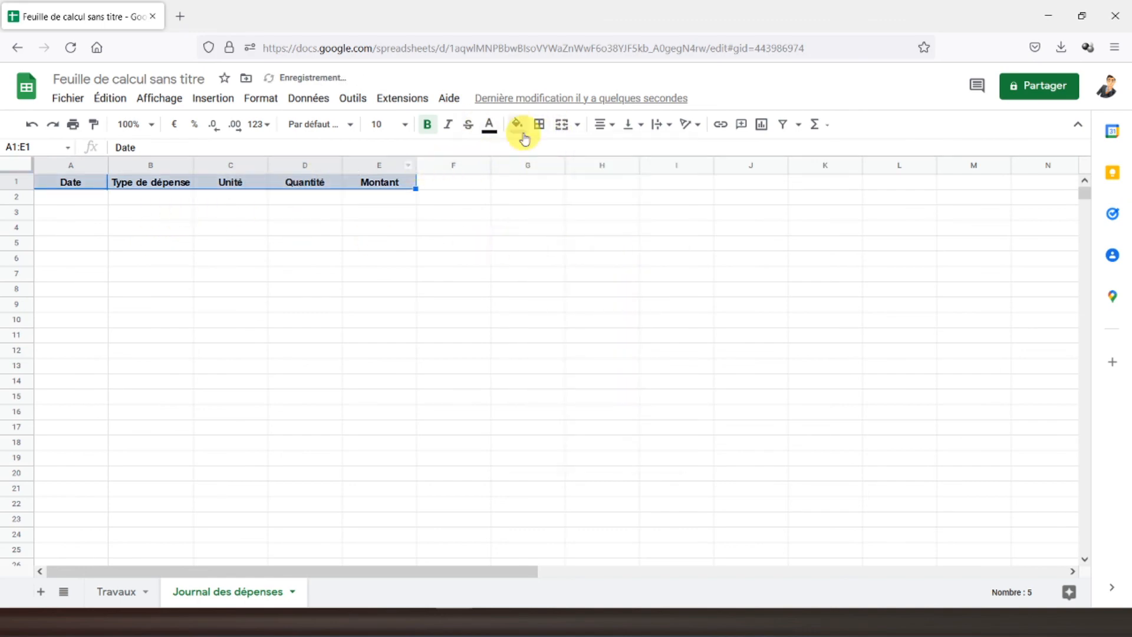
{"action": "left_click", "coordinate": [538, 125]}
{"action": "left_click", "coordinate": [545, 153]}
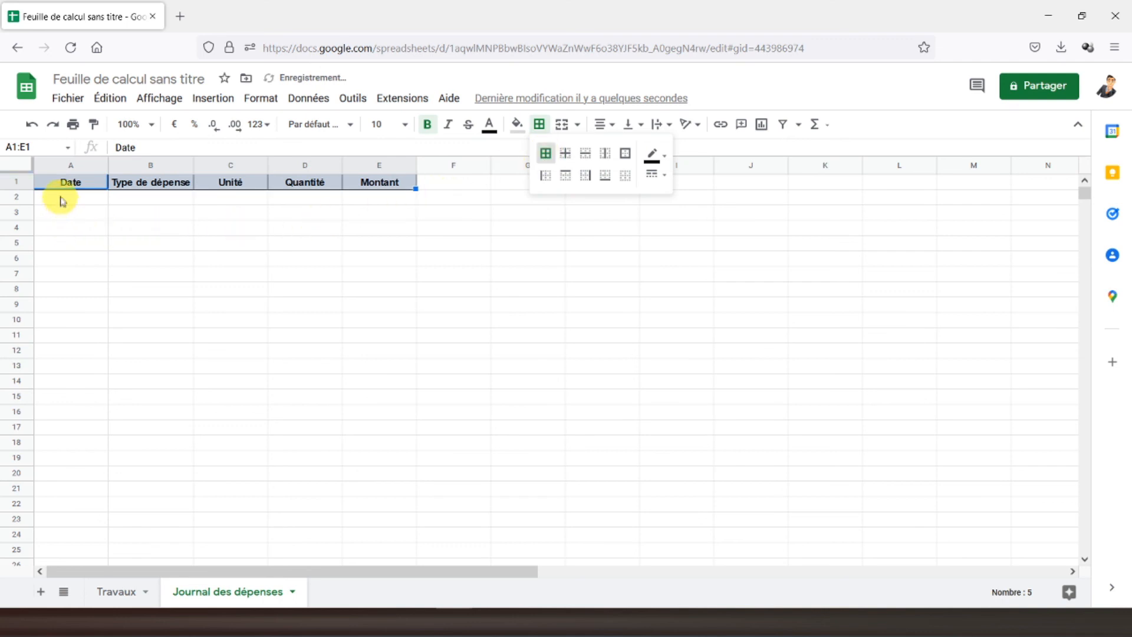
Step: Give the range A2:E40 a solid outer border and dashed inner borders
{"action": "left_click_drag", "start_coordinate": [62, 200], "coordinate": [192, 246]}
{"action": "left_click_drag", "start_coordinate": [247, 281], "coordinate": [371, 549]}
{"action": "scroll", "coordinate": [372, 472], "scroll_direction": "up", "scroll_amount": 5}
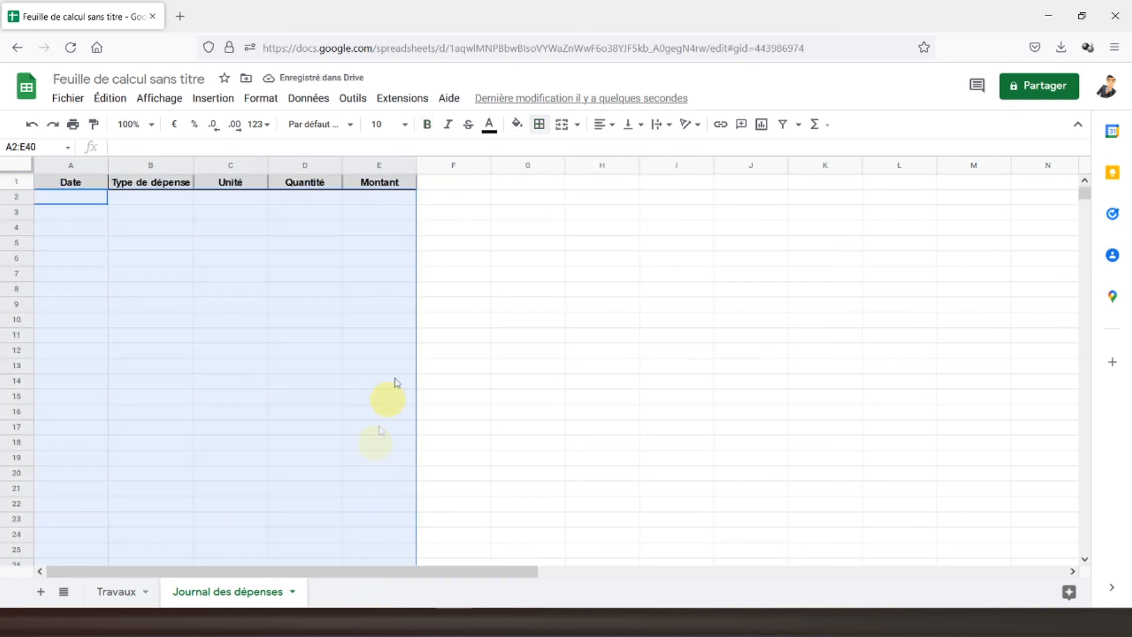
{"action": "left_click", "coordinate": [539, 125]}
{"action": "left_click", "coordinate": [625, 155]}
{"action": "left_click", "coordinate": [565, 154]}
{"action": "left_click", "coordinate": [653, 175]}
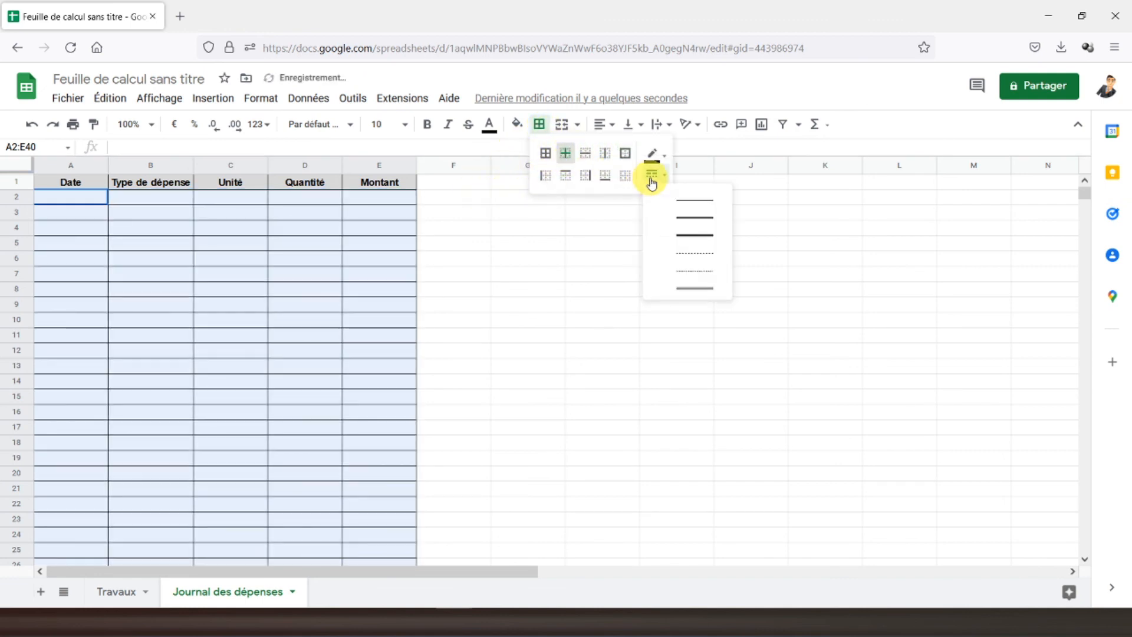
{"action": "left_click", "coordinate": [668, 252]}
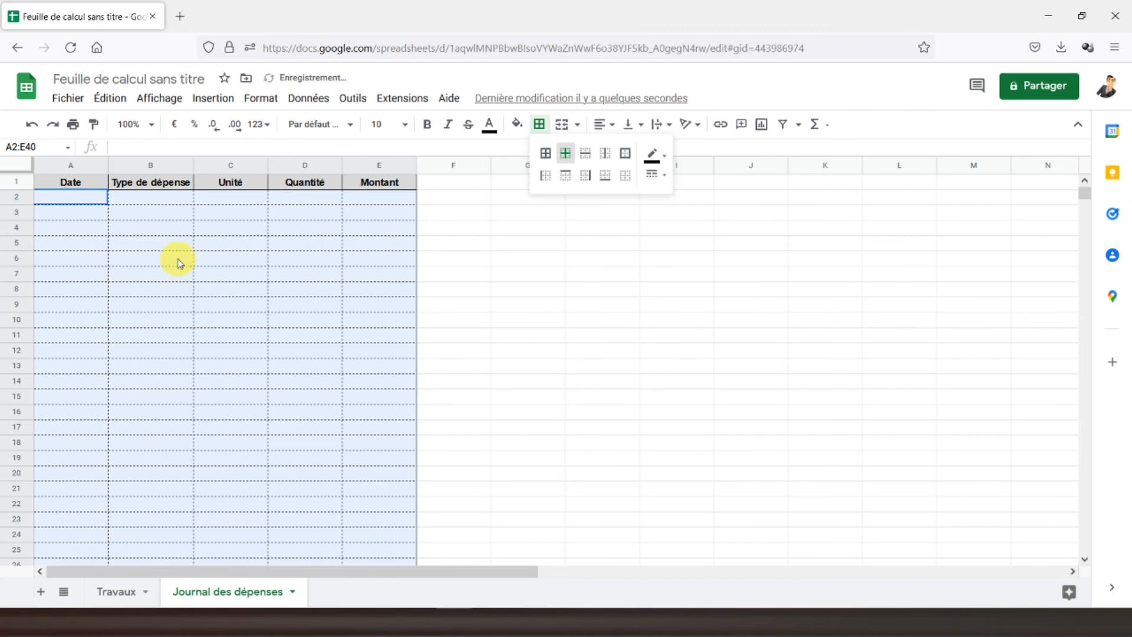
Step: Apply the date number format to the whole Date column
{"action": "left_click", "coordinate": [70, 181]}
{"action": "left_click", "coordinate": [70, 165]}
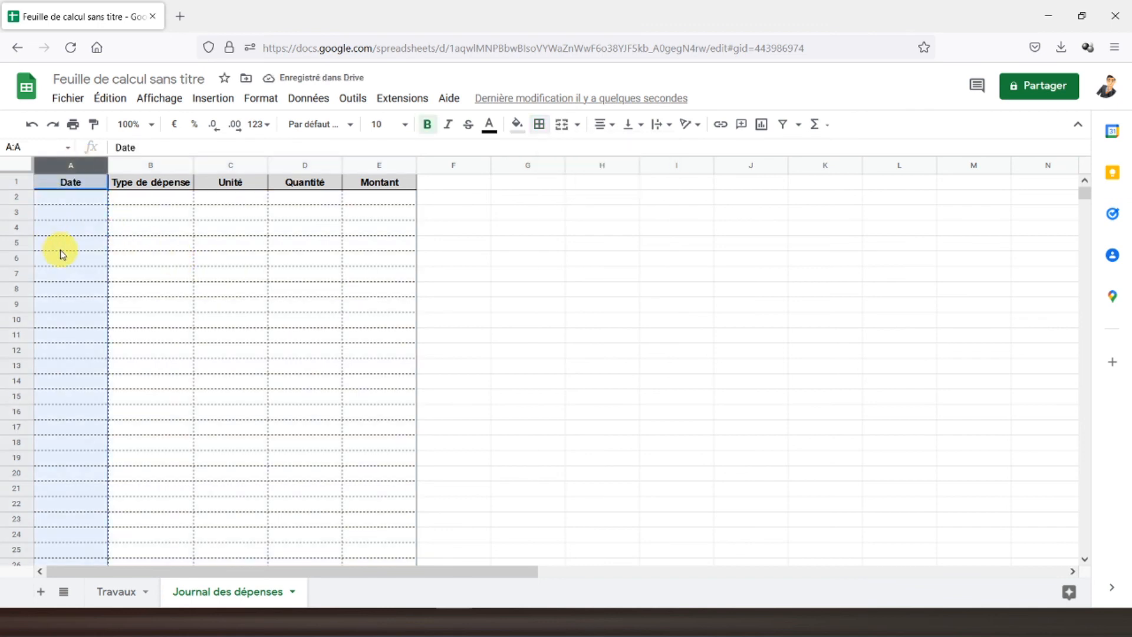
{"action": "left_click", "coordinate": [261, 98]}
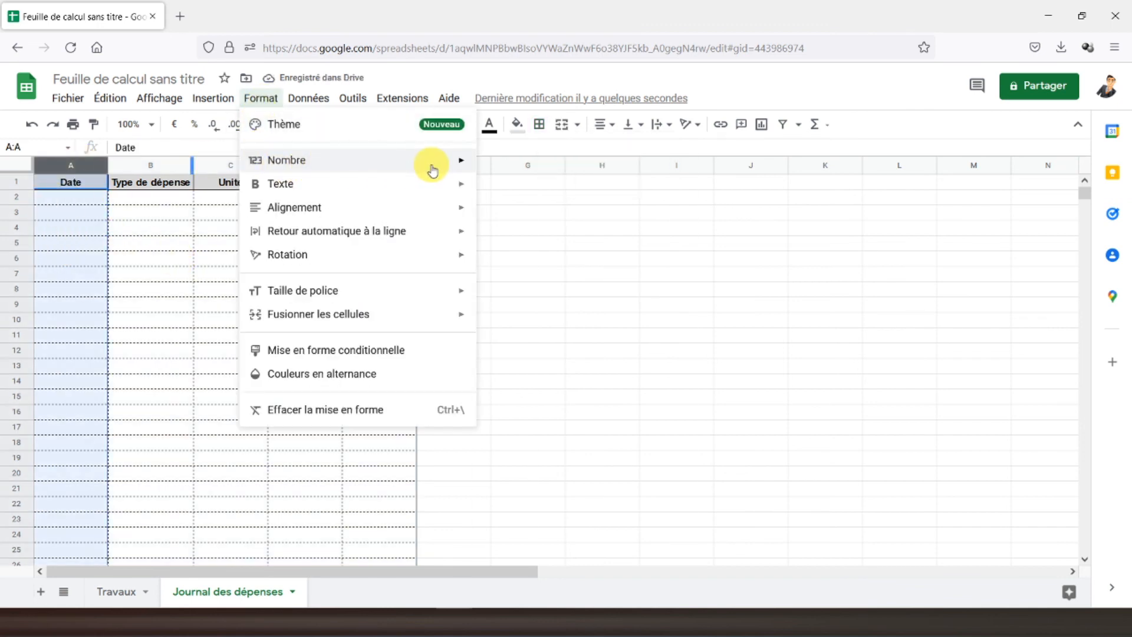
{"action": "mouse_move", "coordinate": [432, 168]}
{"action": "left_click", "coordinate": [526, 387]}
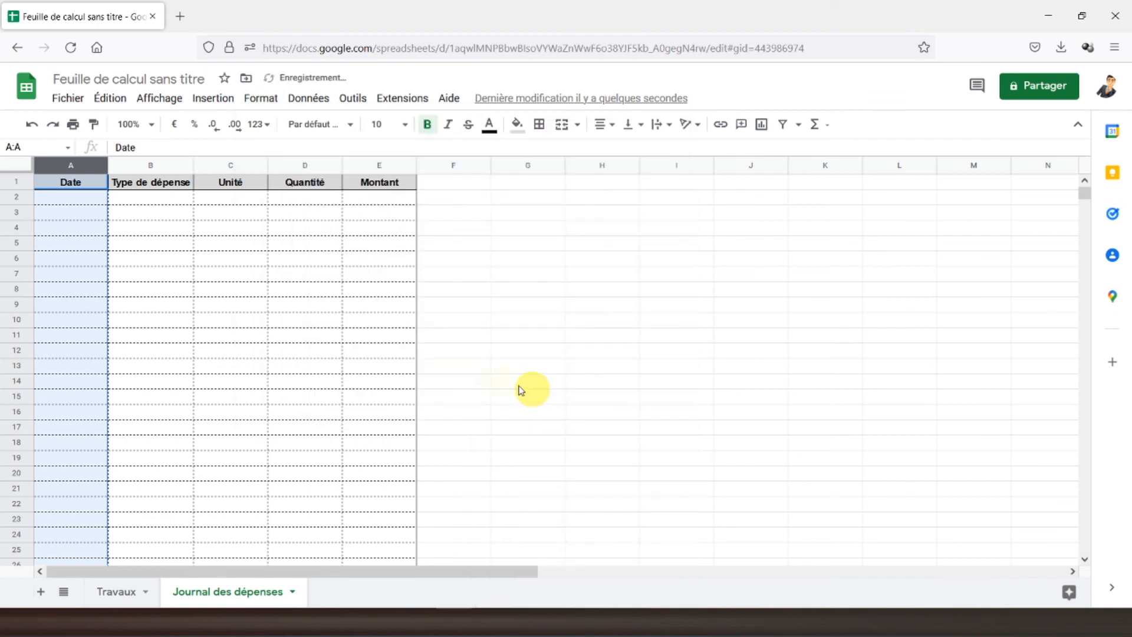
Step: Format the Montant column as euro currency, checking it with a trial value of 4 in E3 and clearing that cell
{"action": "left_click", "coordinate": [386, 165]}
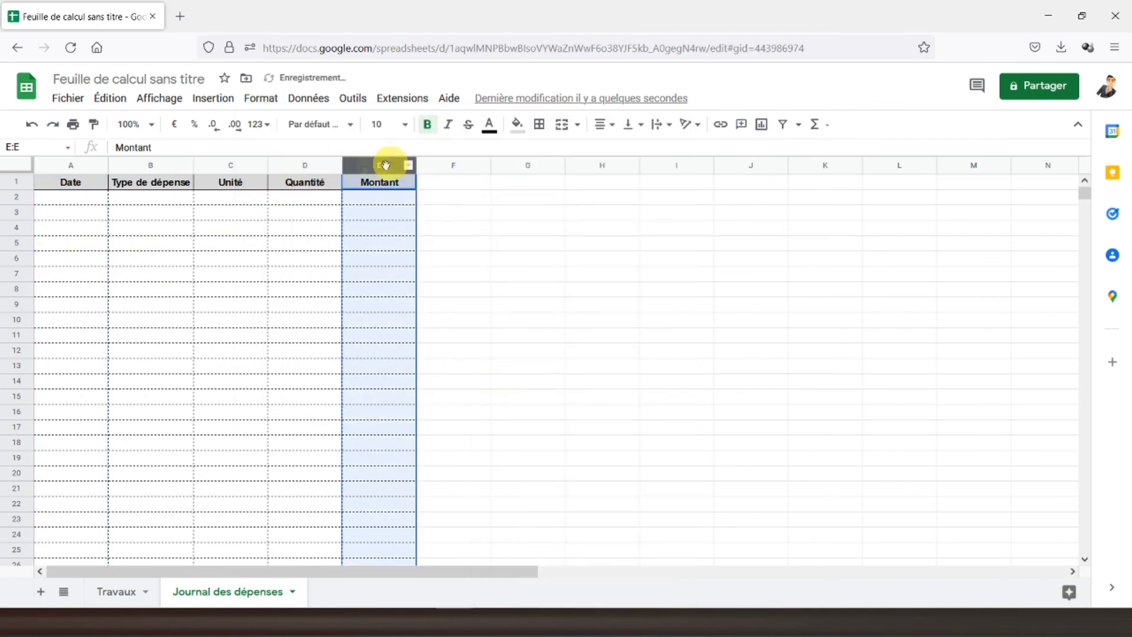
{"action": "left_click", "coordinate": [394, 216]}
{"action": "type", "text": "4"}
{"action": "key", "text": "Return"}
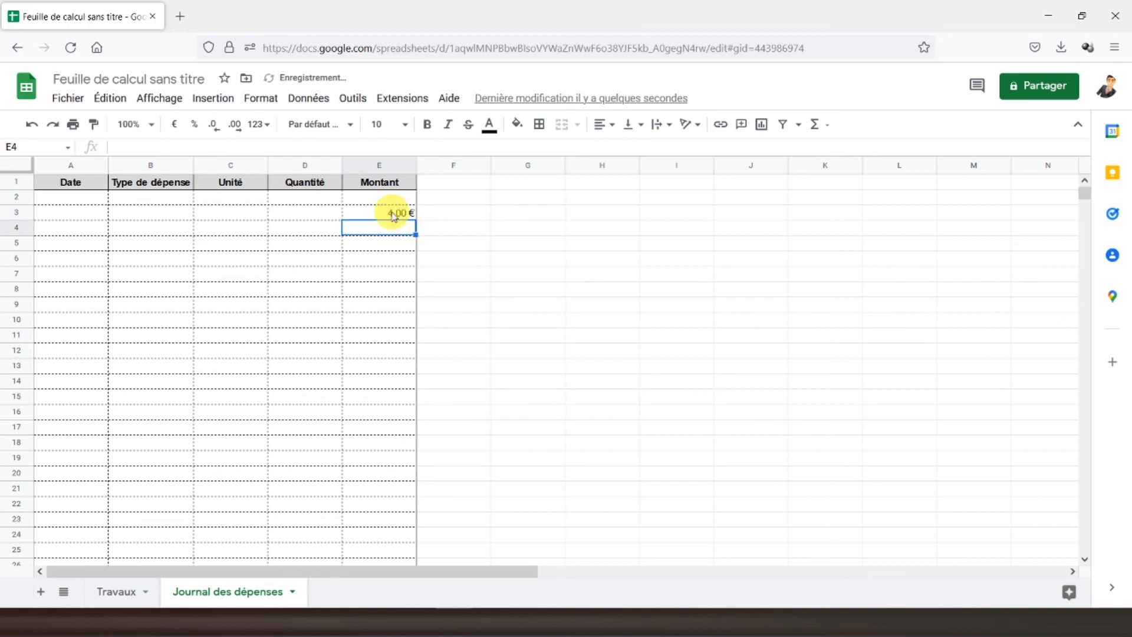
{"action": "left_click", "coordinate": [394, 216]}
{"action": "key", "text": "Delete"}
Step: Centre the content of columns A to E, checking it with a trial value of 4 in E2 and clearing that cell
{"action": "left_click_drag", "start_coordinate": [379, 165], "coordinate": [70, 168]}
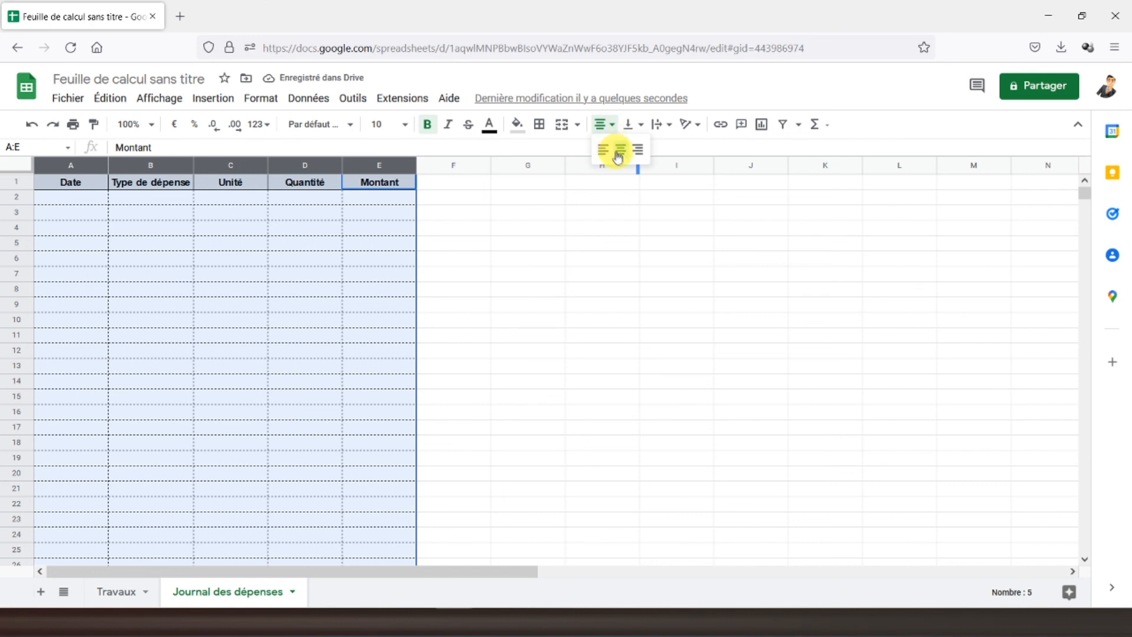
{"action": "left_click", "coordinate": [383, 200]}
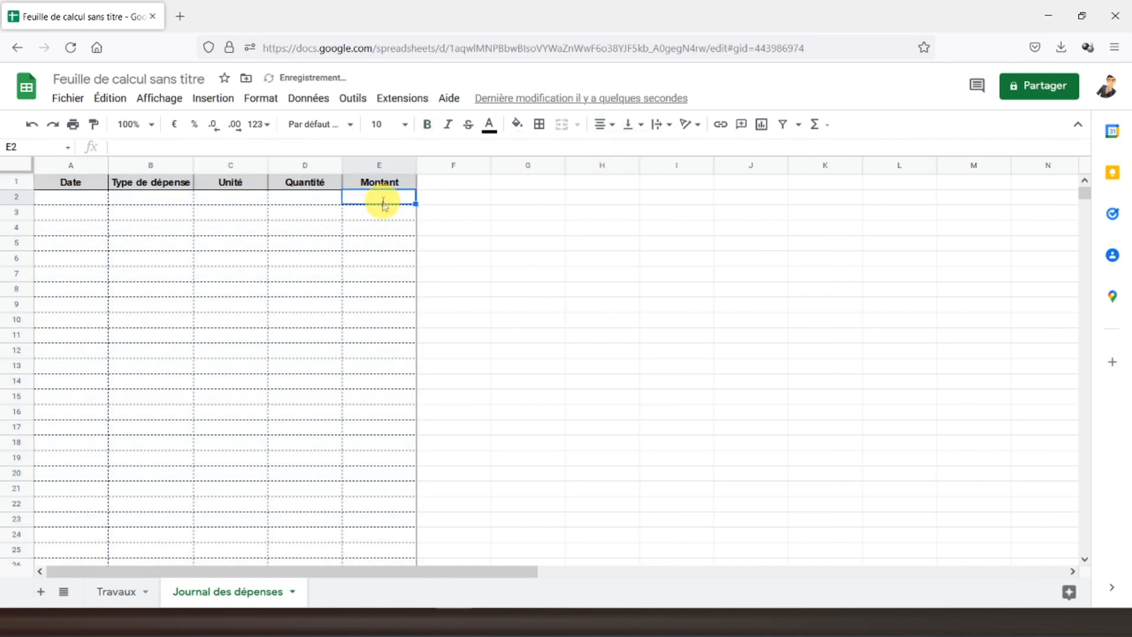
{"action": "type", "text": "4"}
{"action": "key", "text": "Return"}
{"action": "left_click", "coordinate": [383, 200]}
Step: Hide the gridlines of the Journal des dépenses sheet and return to the Travaux sheet
{"action": "left_click", "coordinate": [82, 183]}
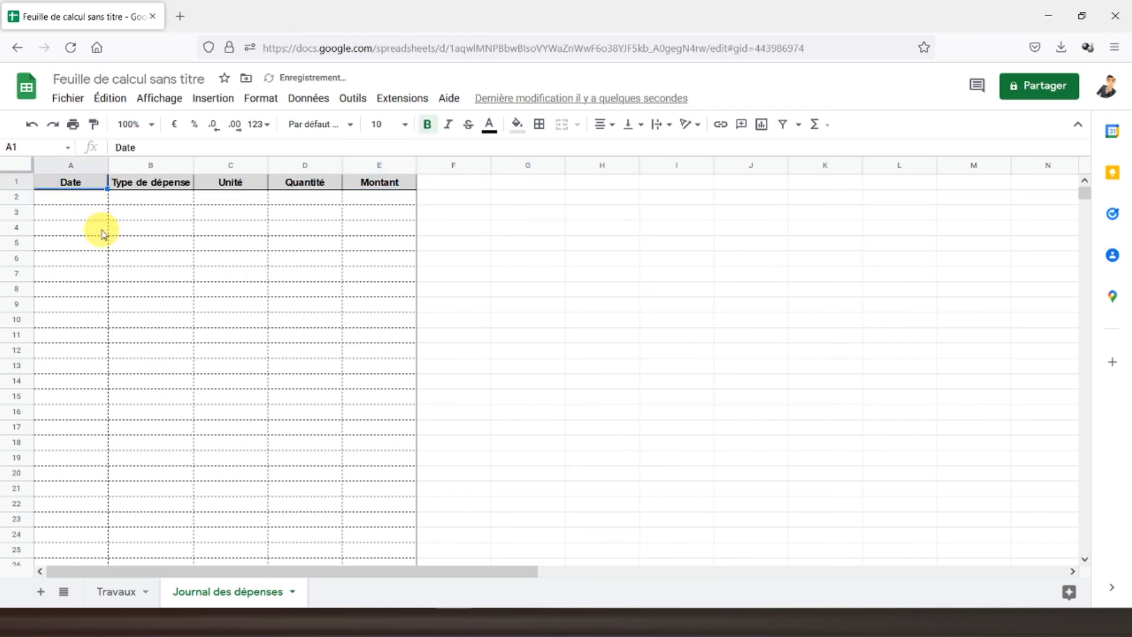
{"action": "left_click", "coordinate": [158, 99]}
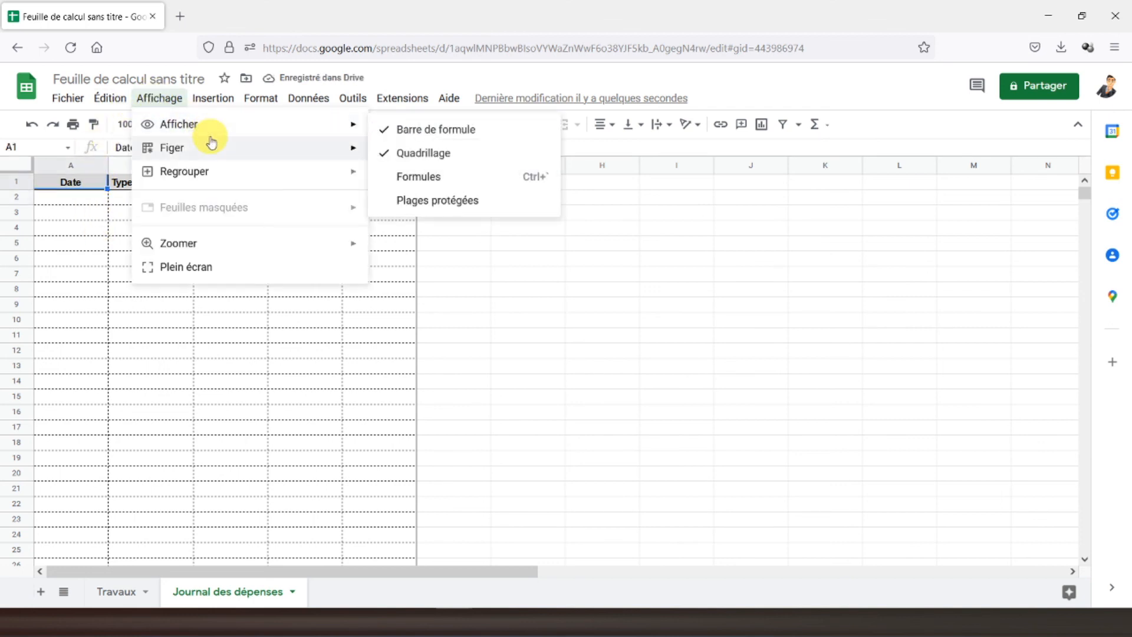
{"action": "left_click", "coordinate": [415, 157]}
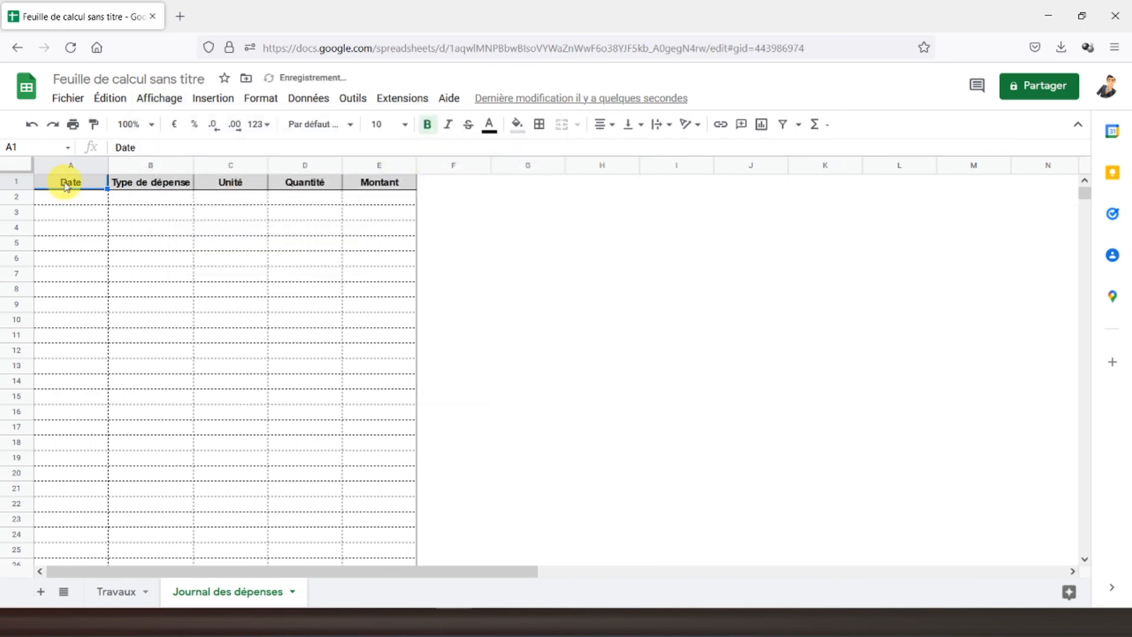
{"action": "left_click", "coordinate": [117, 590]}
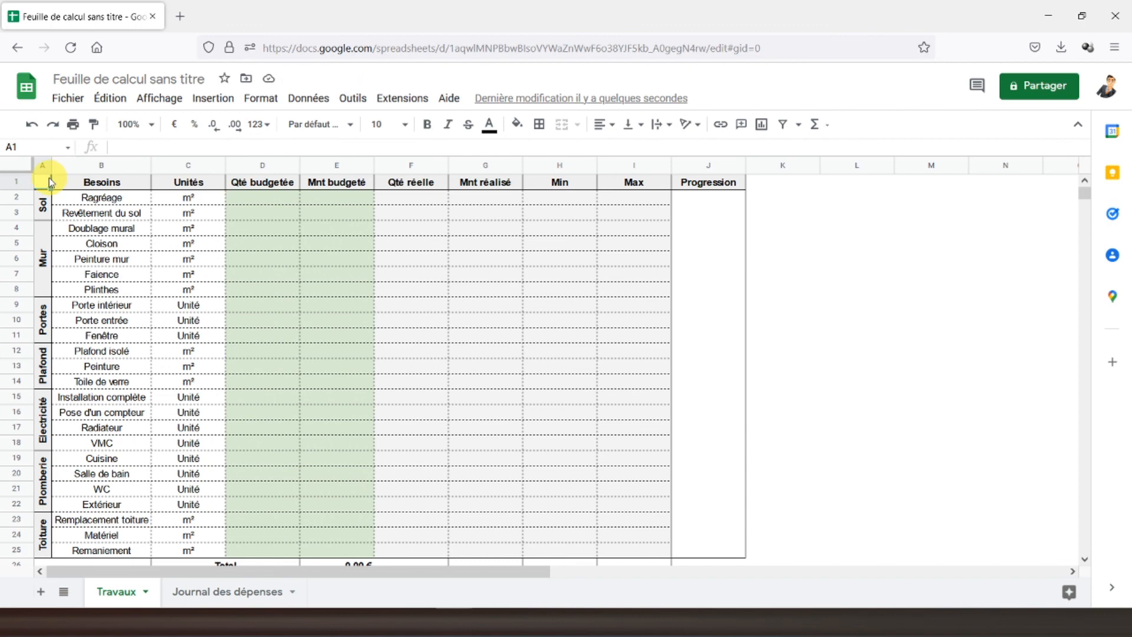